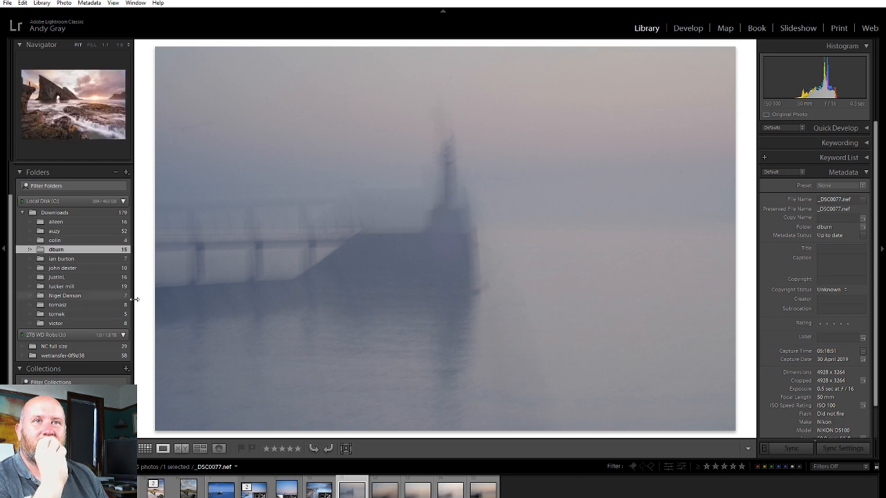
Look through the abstract cloud photos in the five-photo folder, from IMG_9750.CR2 to IMG_9989.CR2
{"action": "left_click", "coordinate": [57, 314]}
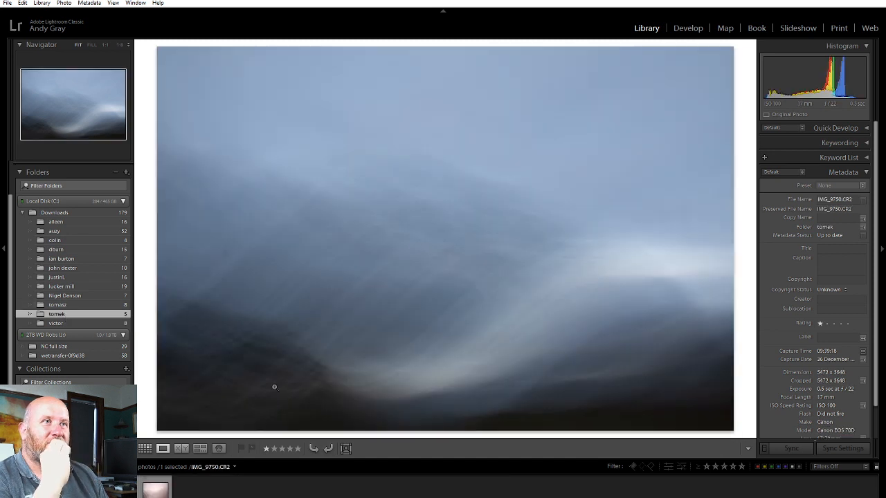
{"action": "key", "text": "Right"}
{"action": "key", "text": "Right"}
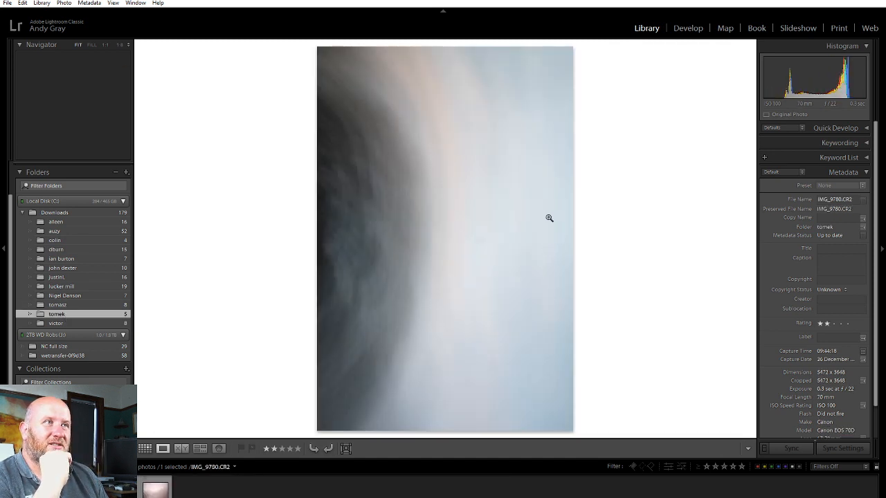
{"action": "key", "text": "Right"}
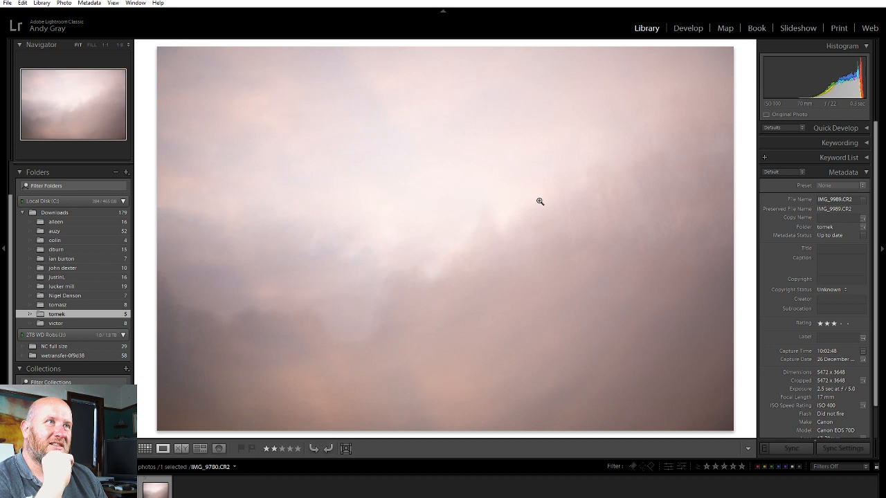
Look through the 52-photo folder and view the orange night street photos from RPO_7130.NEF to RPO_7139.NEF
{"action": "left_click", "coordinate": [77, 233]}
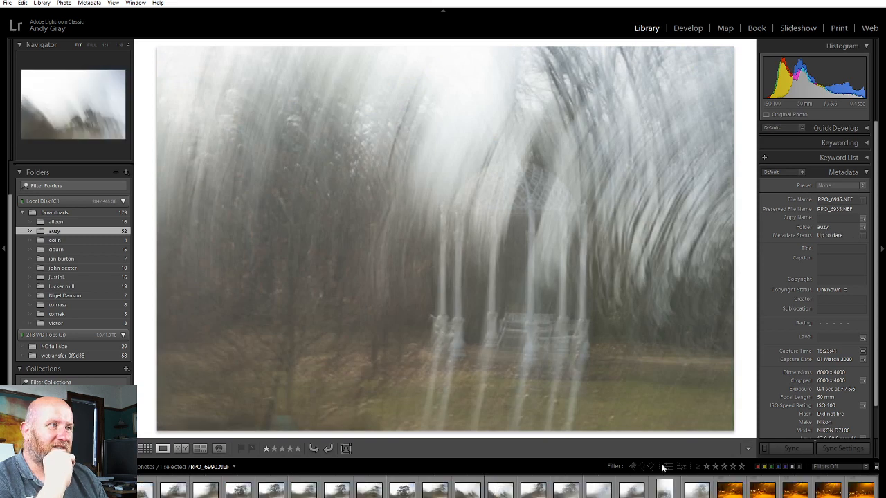
{"action": "scroll", "coordinate": [712, 484], "scroll_direction": "down", "scroll_amount": 5}
{"action": "scroll", "coordinate": [720, 490], "scroll_direction": "down", "scroll_amount": 5}
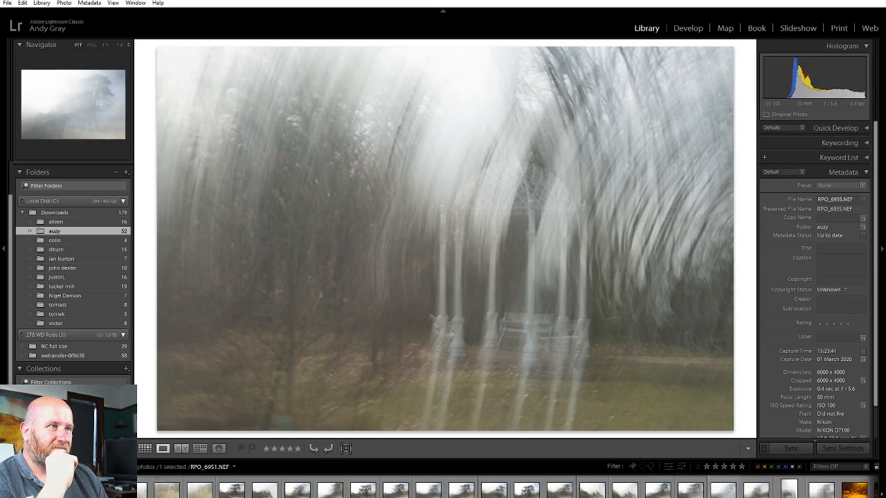
{"action": "left_click", "coordinate": [723, 492]}
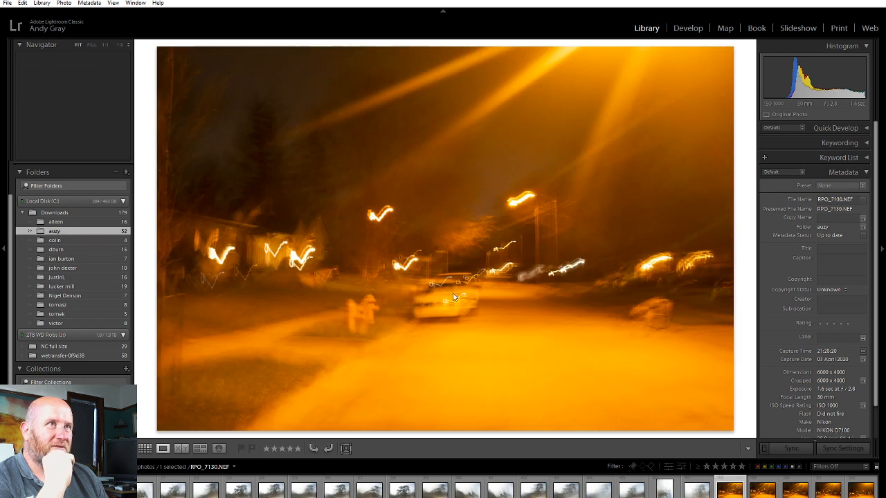
{"action": "key", "text": "Right"}
{"action": "key", "text": "Right"}
{"action": "key", "text": "Right"}
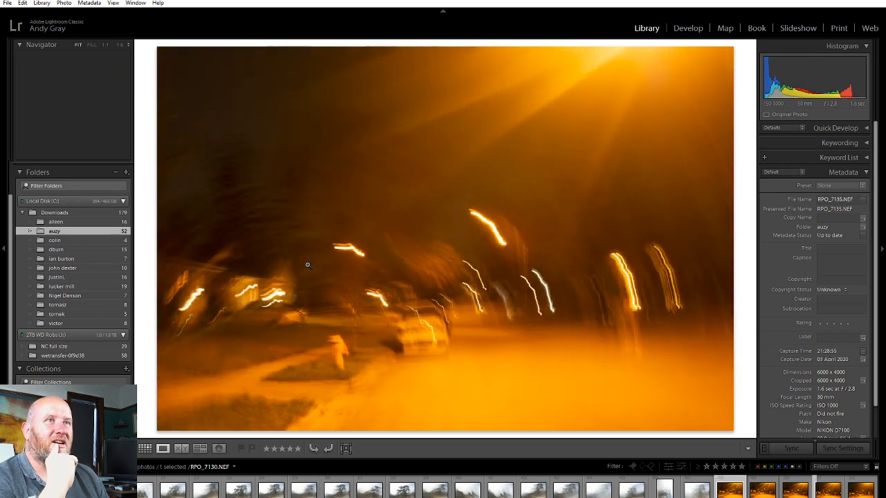
{"action": "key", "text": "Right"}
{"action": "key", "text": "Right"}
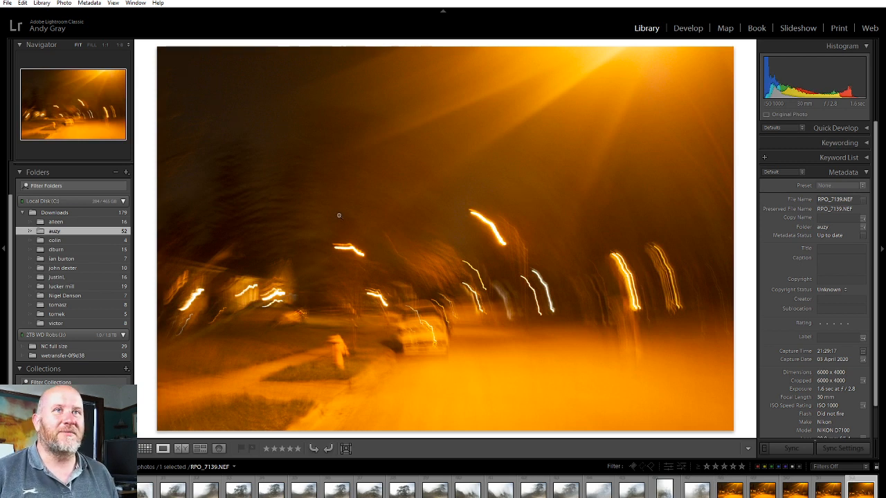
Select the five consecutive pier photos starting at _DSC0077.nef and open them in Develop with only the Basic adjustments expanded
{"action": "left_click", "coordinate": [76, 248]}
{"action": "left_click", "coordinate": [352, 491]}
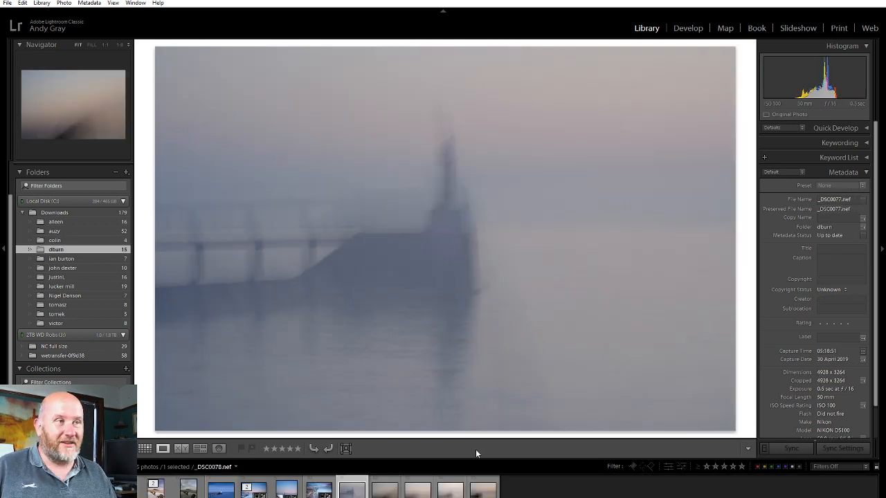
{"action": "left_click", "coordinate": [484, 488], "text": "shift"}
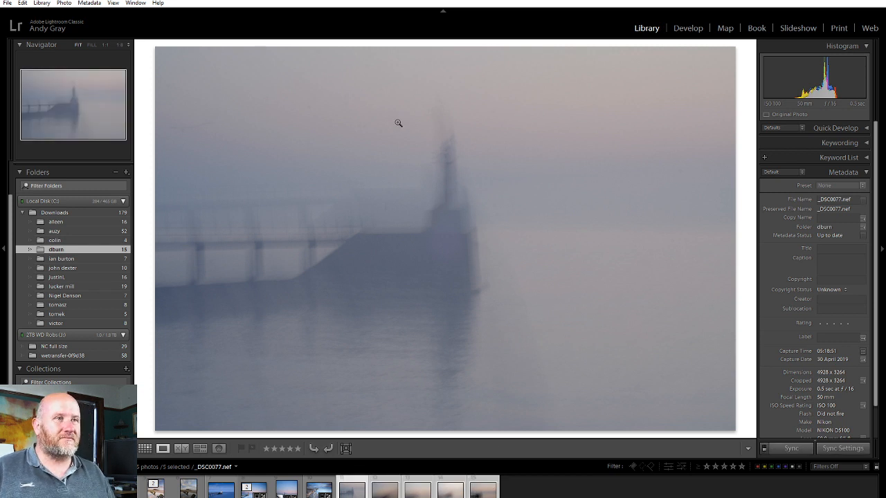
{"action": "left_click", "coordinate": [682, 29]}
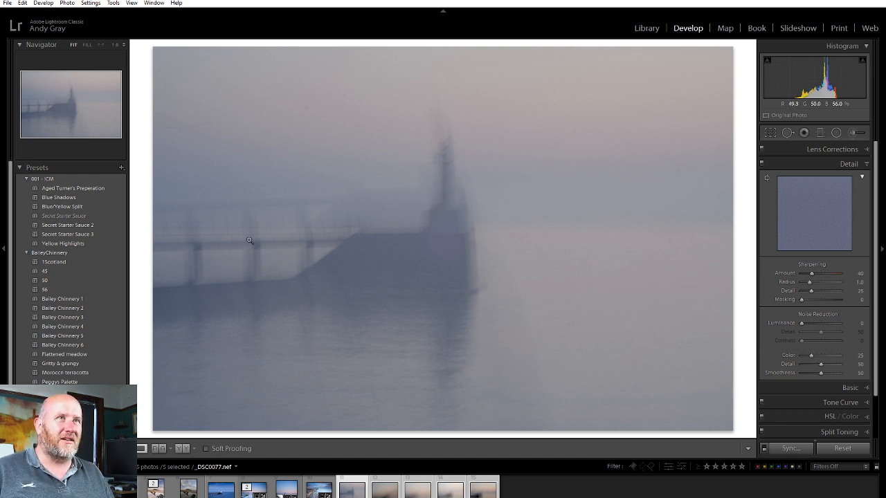
{"action": "left_click", "coordinate": [854, 164]}
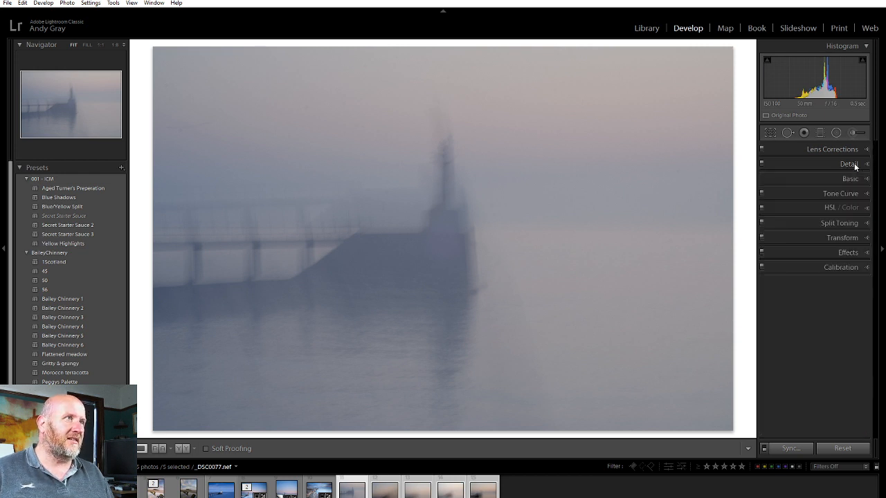
{"action": "left_click", "coordinate": [850, 179]}
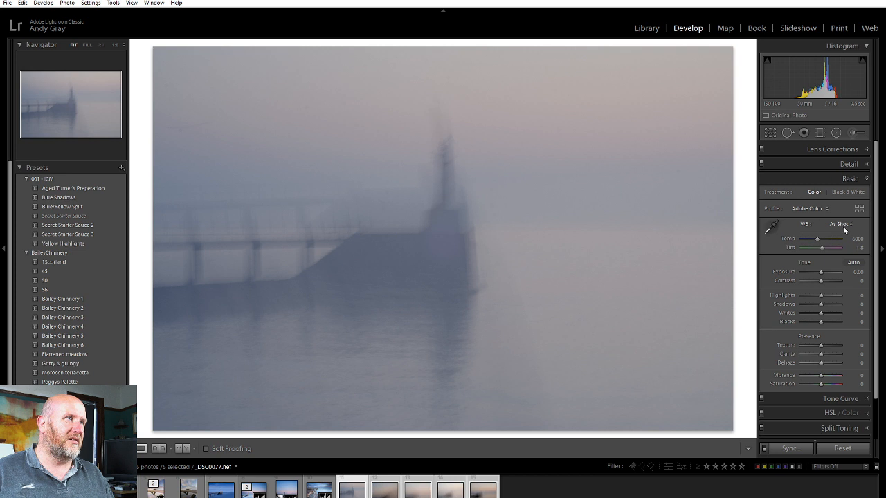
Try the Auto and Cloudy white balance presets on the pier photo, and return it to As Shot
{"action": "left_click", "coordinate": [838, 224]}
{"action": "left_click", "coordinate": [818, 246]}
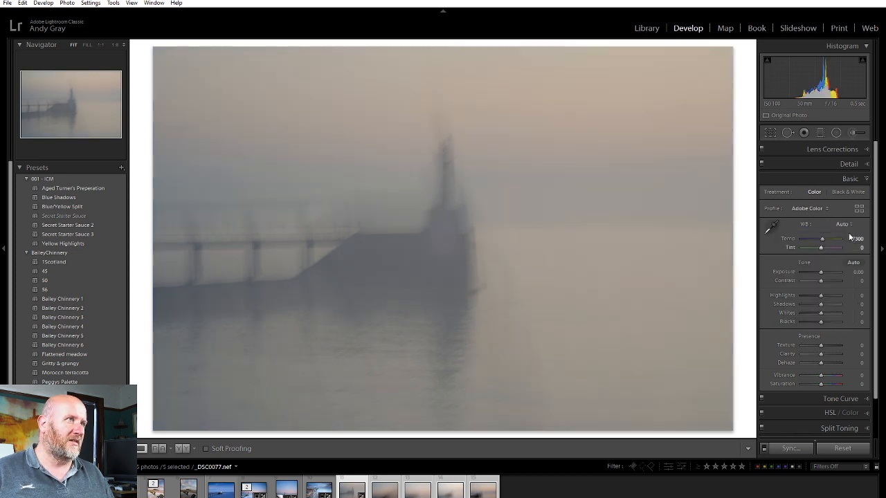
{"action": "left_click", "coordinate": [841, 225]}
{"action": "left_click", "coordinate": [828, 262]}
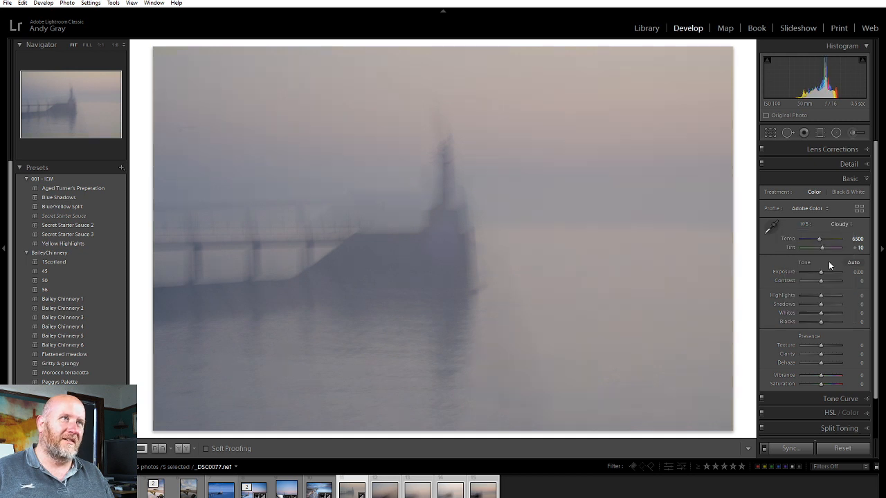
{"action": "left_click", "coordinate": [840, 223]}
{"action": "left_click", "coordinate": [836, 237]}
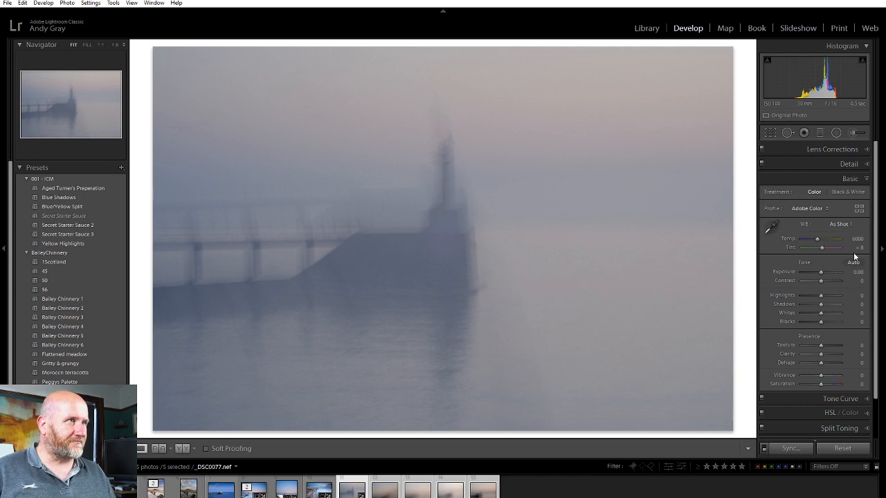
Apply automatic tone to the pier photo, raise the contrast to +64 and reset the exposure to 0
{"action": "left_click", "coordinate": [854, 263]}
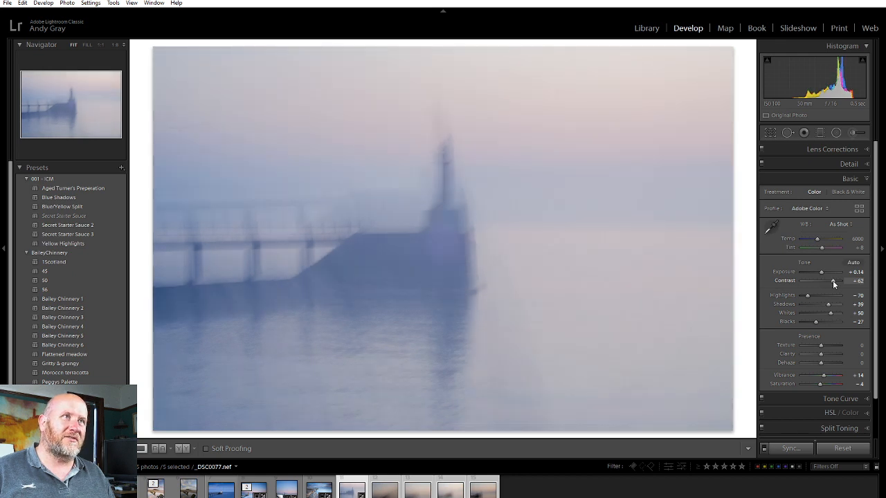
{"action": "left_click", "coordinate": [834, 281]}
{"action": "left_click", "coordinate": [832, 283]}
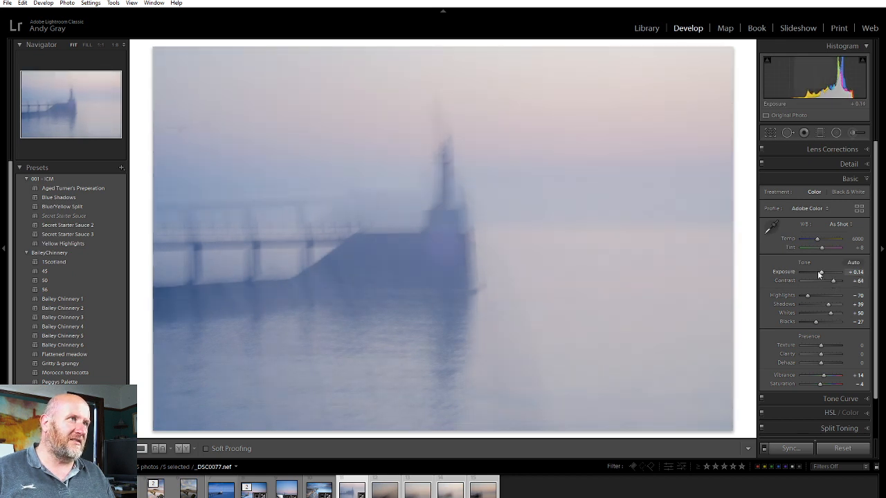
{"action": "left_click_drag", "start_coordinate": [821, 274], "coordinate": [821, 276]}
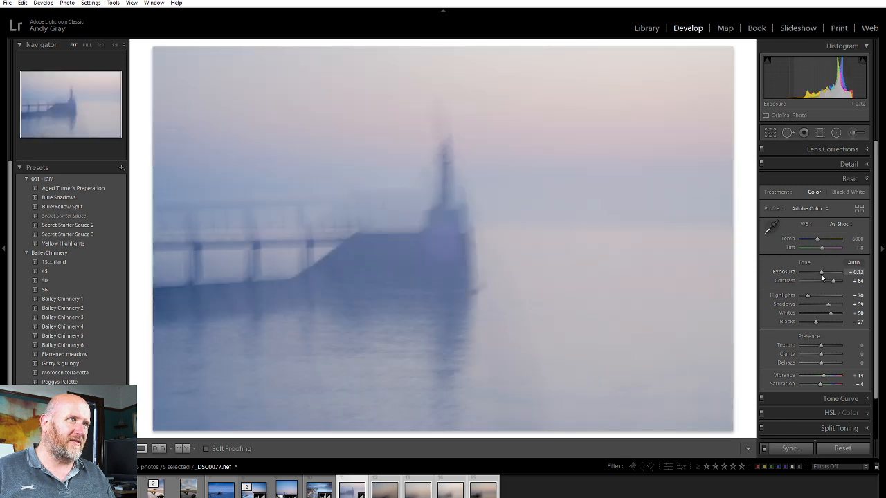
{"action": "double_click", "coordinate": [821, 274]}
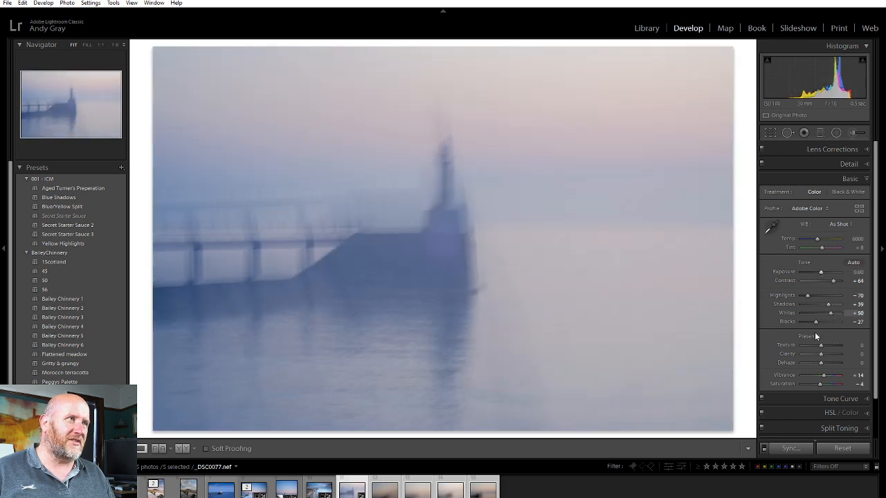
Set the highlights to -71 and the blacks to 0
{"action": "double_click", "coordinate": [808, 297]}
{"action": "left_click", "coordinate": [807, 296]}
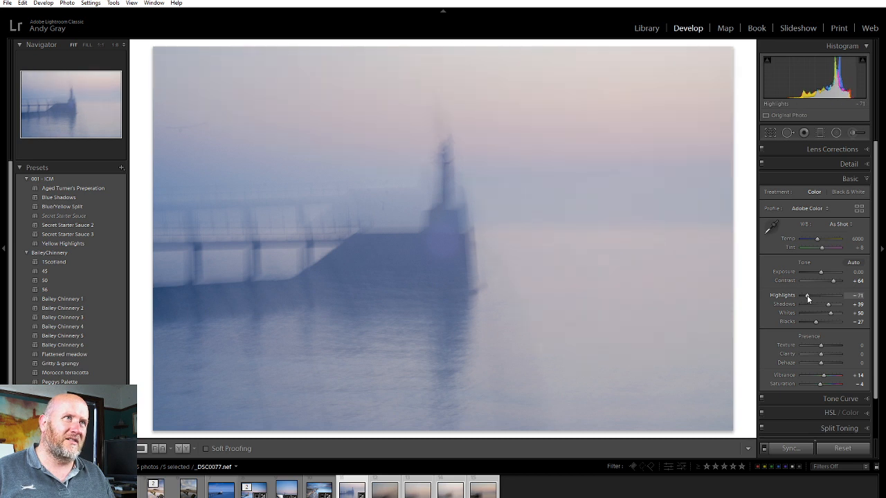
{"action": "left_click_drag", "start_coordinate": [815, 322], "coordinate": [821, 322]}
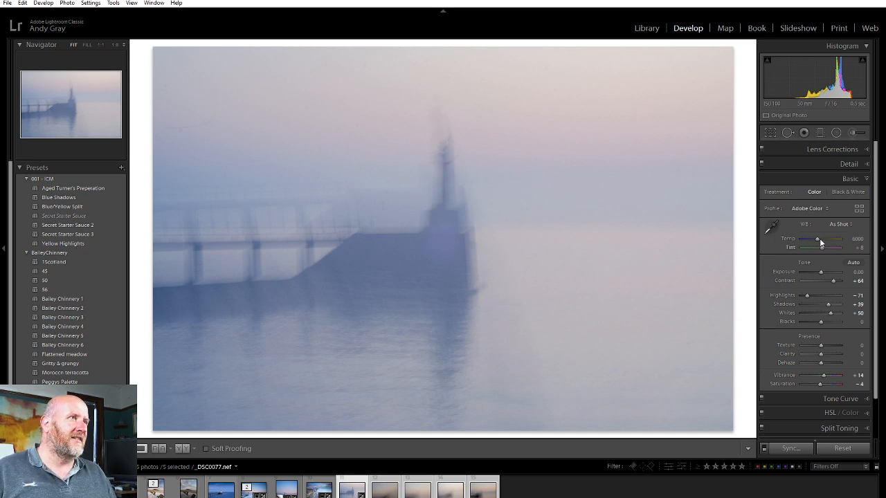
Shift the pier photo towards magenta with tint +46, and set saturation to +24 and clarity to +36
{"action": "left_click_drag", "start_coordinate": [821, 247], "coordinate": [826, 249]}
{"action": "left_click_drag", "start_coordinate": [820, 384], "coordinate": [827, 384]}
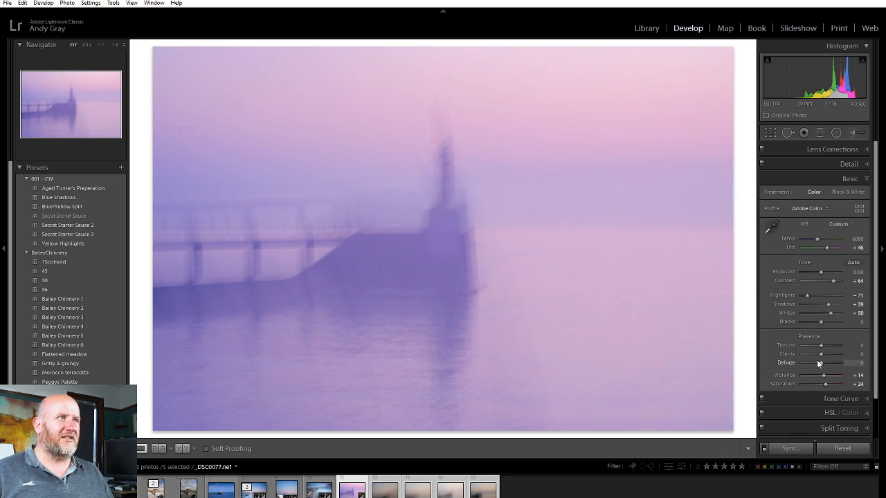
{"action": "left_click_drag", "start_coordinate": [830, 355], "coordinate": [827, 357]}
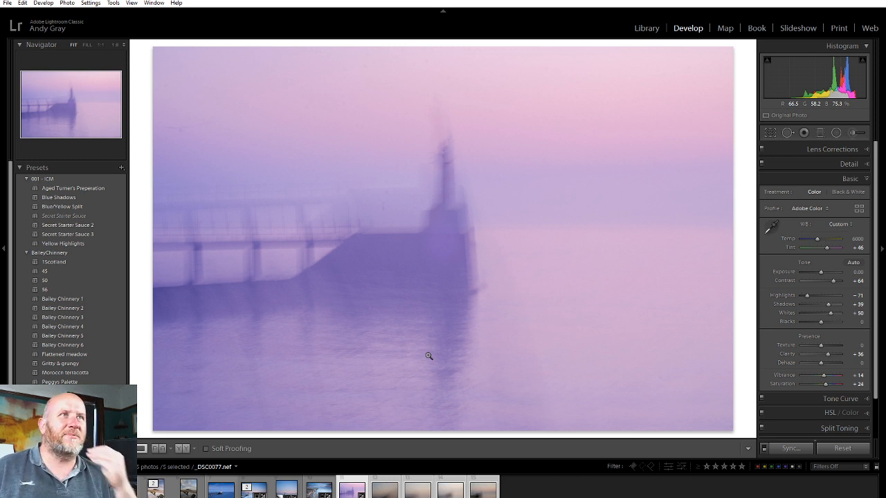
Enable lens profile corrections with chromatic aberration removal, and set the luminance noise reduction to 55
{"action": "left_click", "coordinate": [831, 149]}
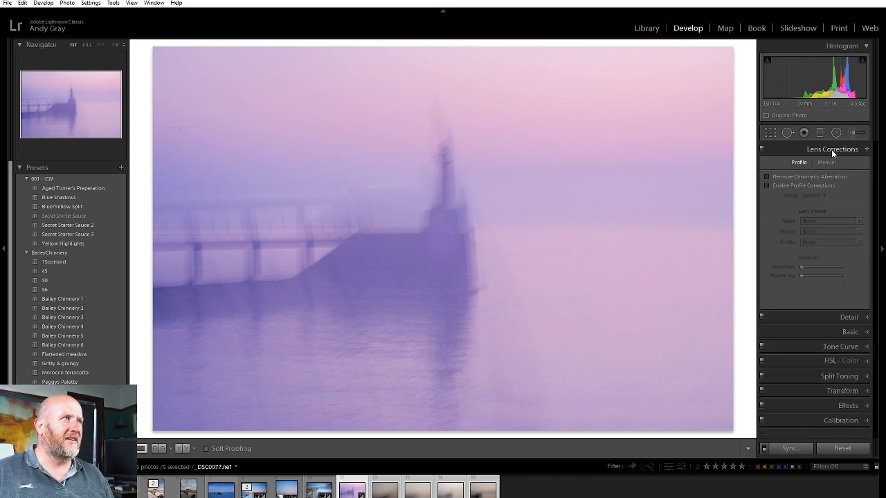
{"action": "left_click", "coordinate": [794, 188]}
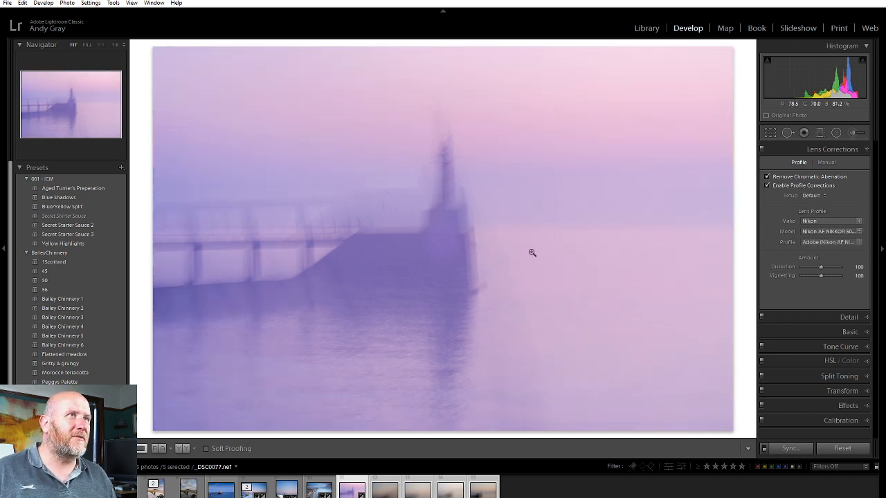
{"action": "left_click", "coordinate": [828, 152]}
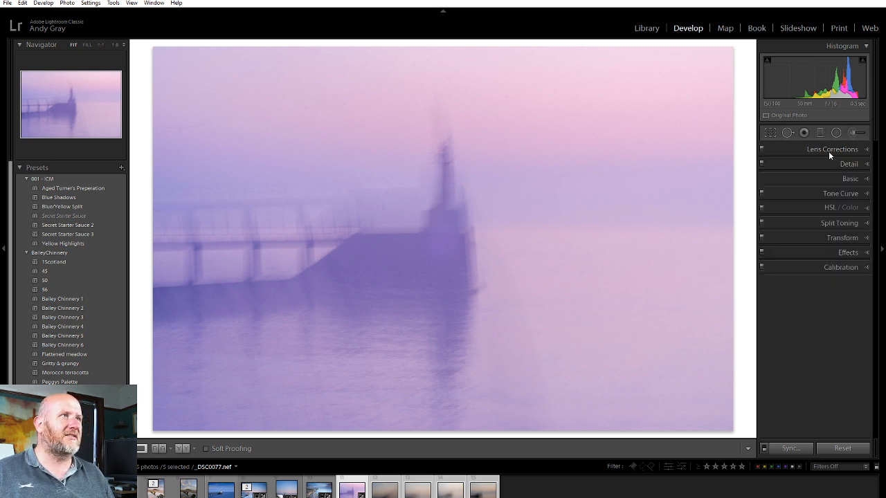
{"action": "left_click", "coordinate": [851, 164]}
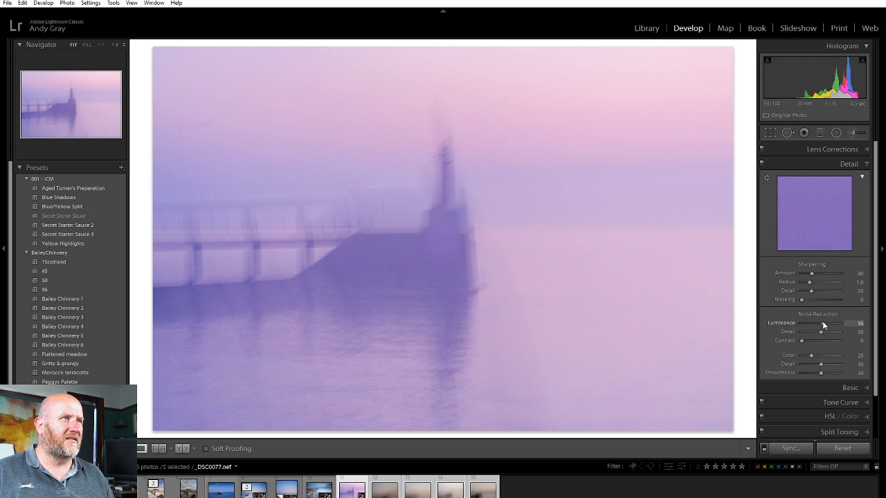
{"action": "left_click", "coordinate": [847, 165]}
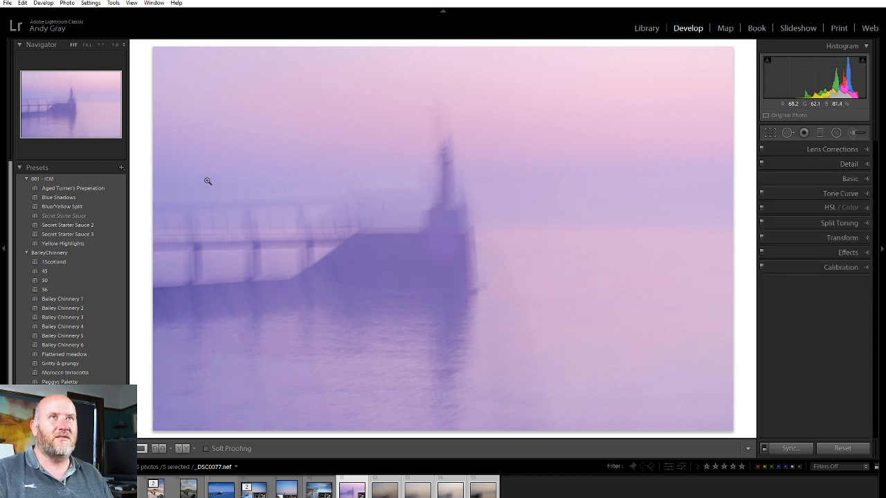
{"action": "key", "text": "k"}
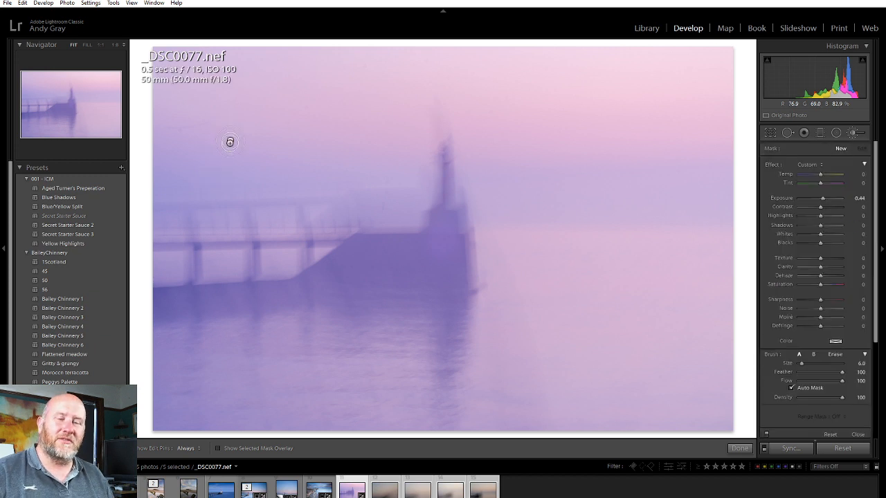
{"action": "key", "text": "backslash"}
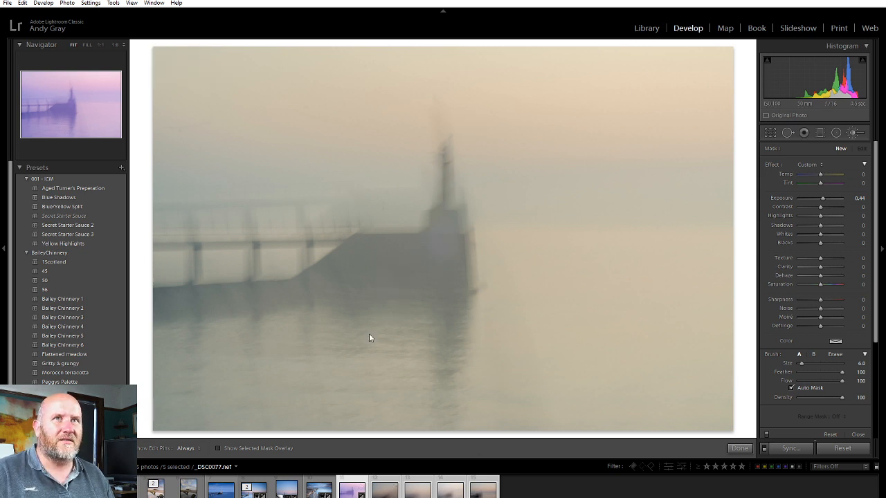
{"action": "key", "text": "backslash"}
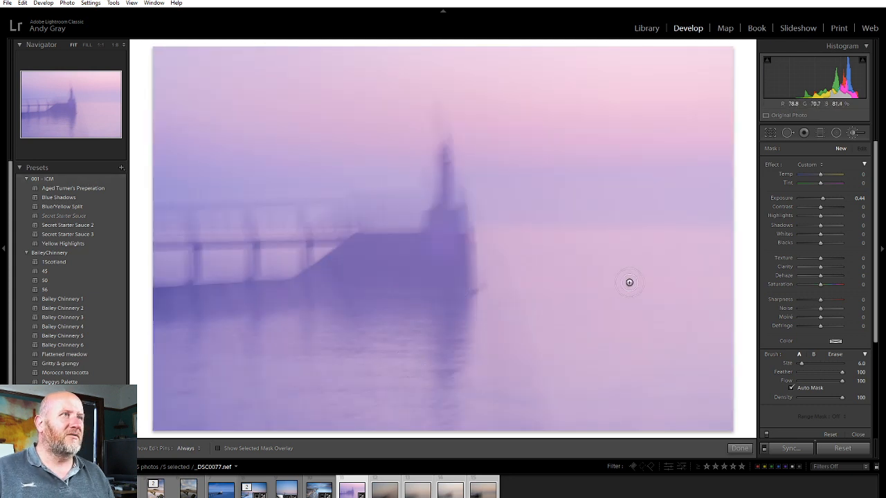
{"action": "left_click", "coordinate": [743, 447]}
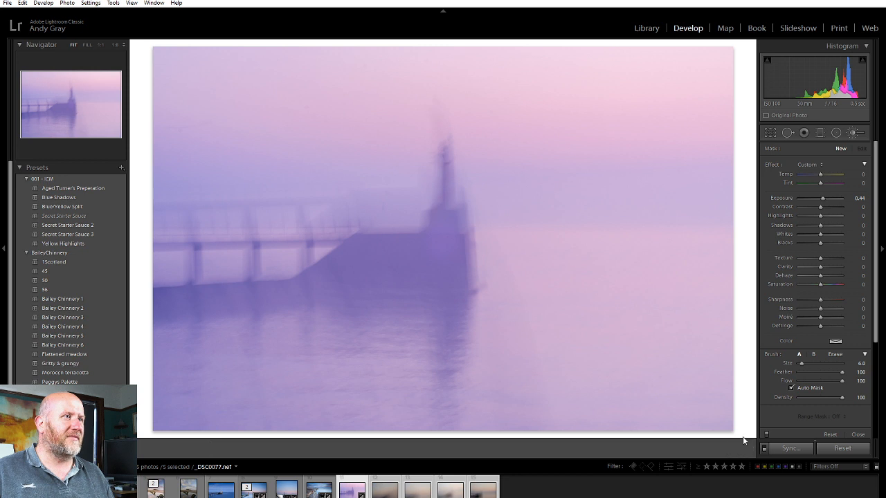
Heal dust spots in the sky and around the pier with Spot Removal at size 50, using spot visualization to locate them
{"action": "key", "text": "a"}
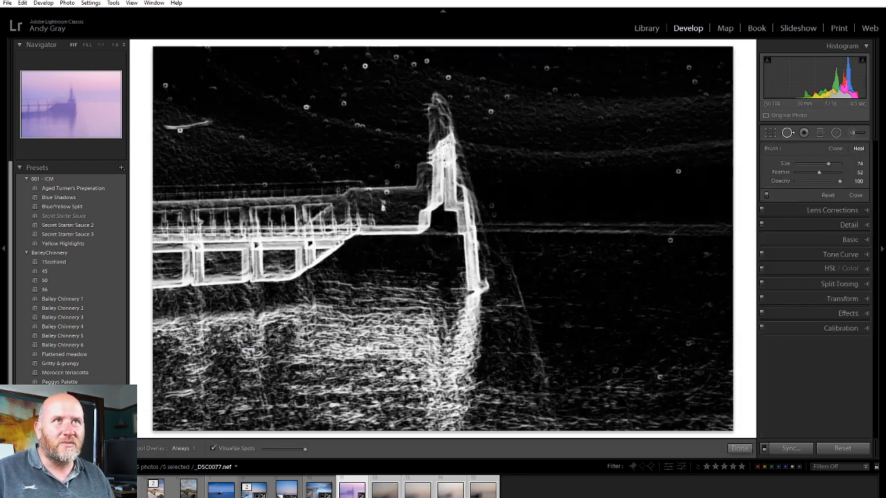
{"action": "scroll", "coordinate": [306, 108], "scroll_direction": "down", "scroll_amount": 6}
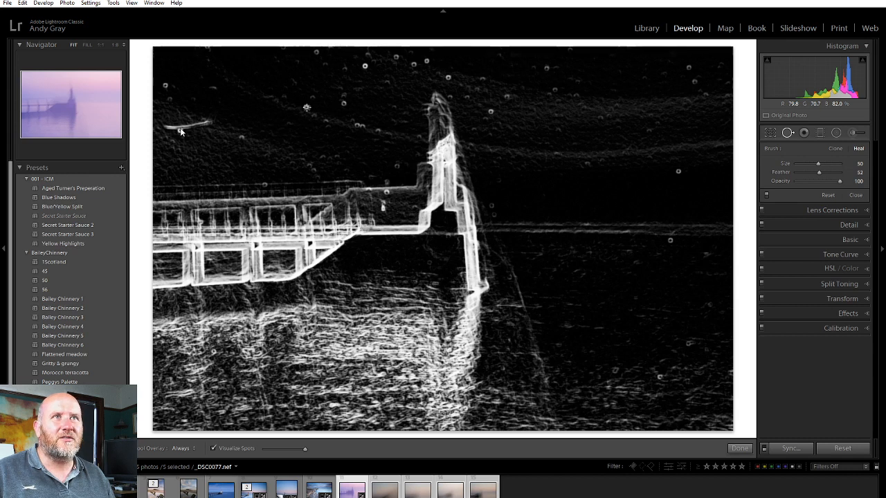
{"action": "left_click", "coordinate": [307, 107]}
{"action": "left_click", "coordinate": [180, 130]}
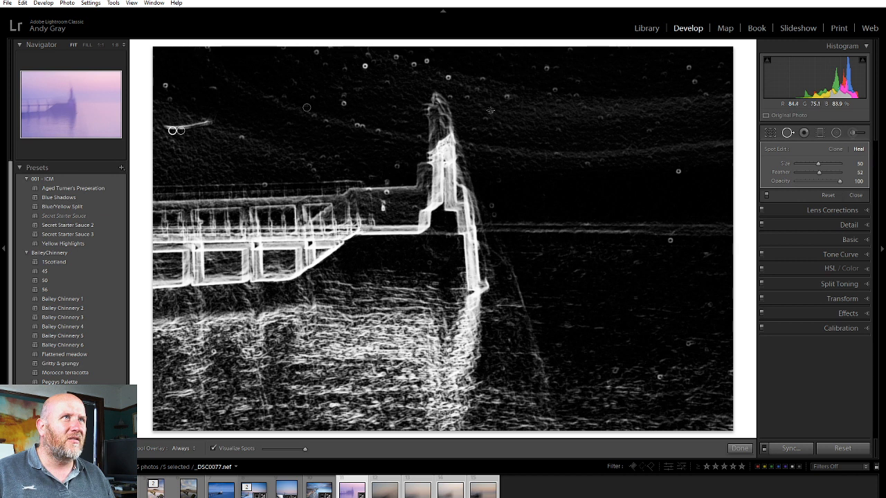
{"action": "left_click", "coordinate": [485, 105]}
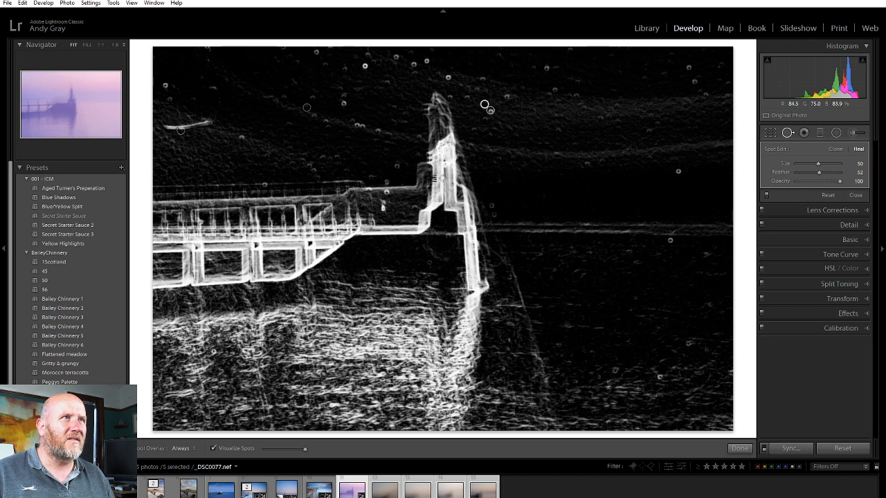
{"action": "left_click", "coordinate": [387, 191]}
{"action": "left_click", "coordinate": [368, 189]}
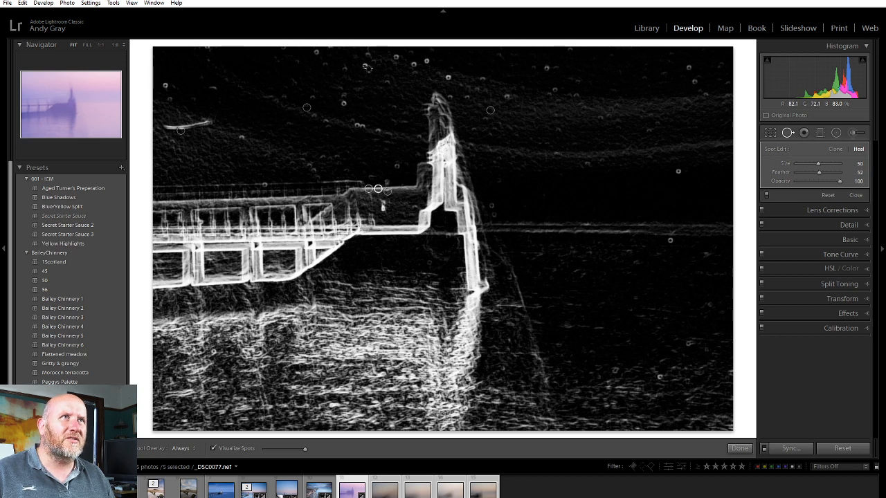
{"action": "left_click", "coordinate": [364, 66]}
{"action": "left_click", "coordinate": [738, 448]}
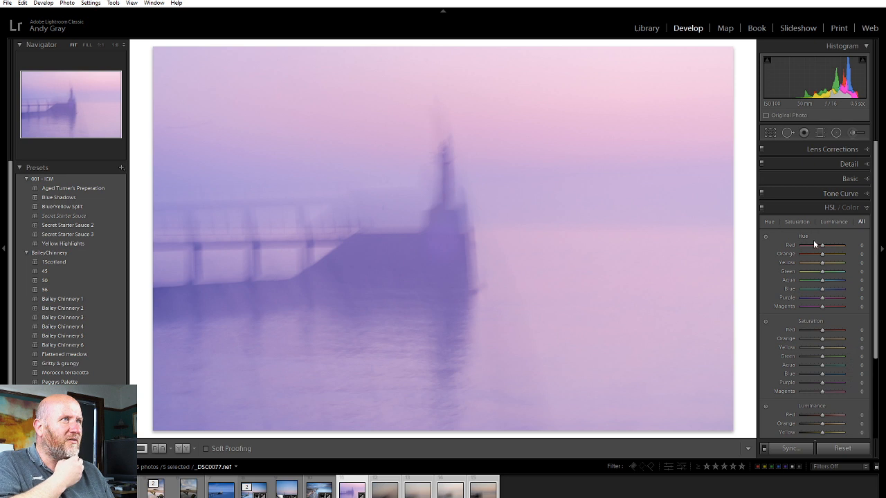
Shift the photo's hues with targeted adjustments in the sky, setting magenta to +71, purple to +12 and blue to +2
{"action": "left_click", "coordinate": [768, 237]}
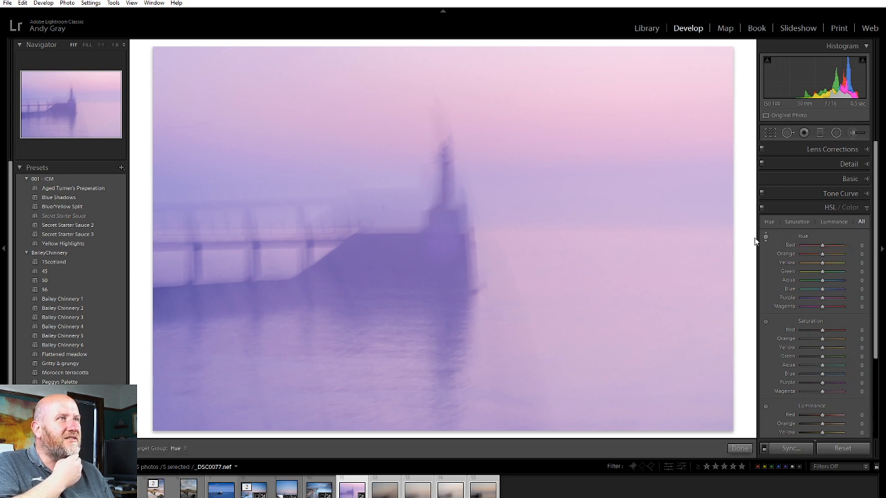
{"action": "left_click_drag", "start_coordinate": [530, 111], "coordinate": [529, 59]}
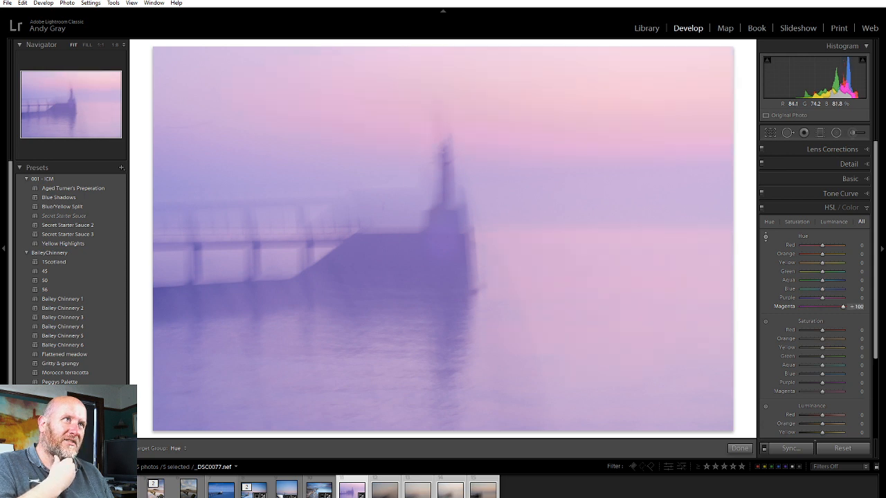
{"action": "left_click_drag", "start_coordinate": [530, 58], "coordinate": [531, 127]}
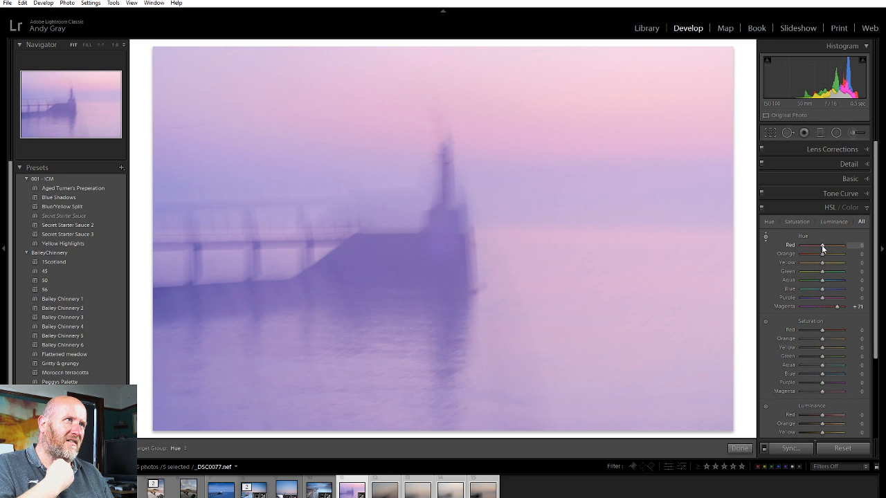
{"action": "left_click_drag", "start_coordinate": [831, 245], "coordinate": [820, 245]}
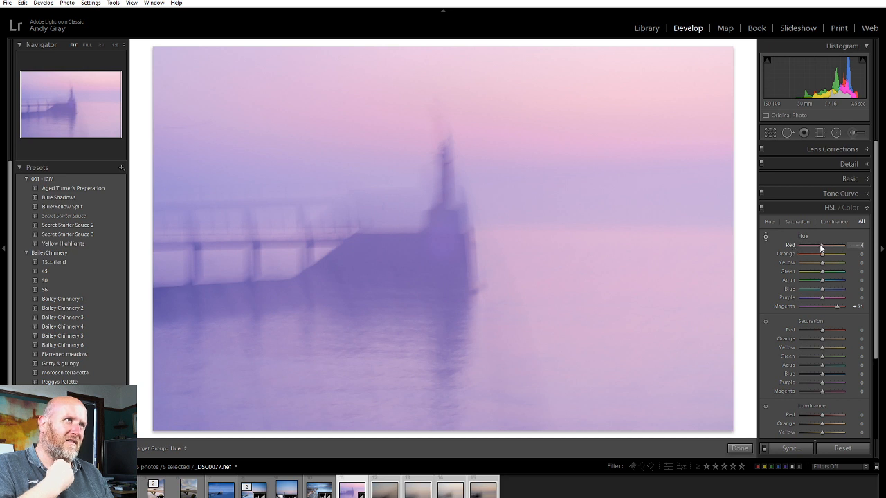
{"action": "left_click", "coordinate": [764, 236]}
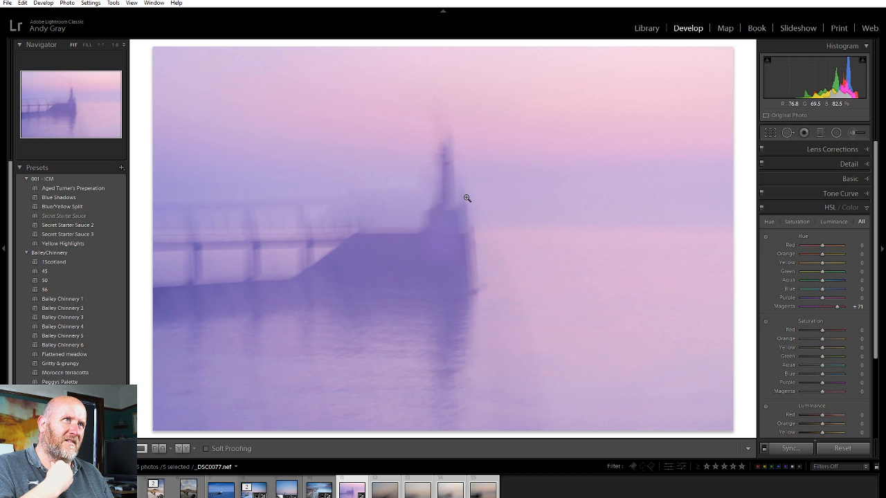
{"action": "left_click", "coordinate": [764, 237]}
{"action": "mouse_move", "coordinate": [517, 196]}
{"action": "left_mouse_down"}
{"action": "mouse_move", "coordinate": [517, 166]}
{"action": "mouse_move", "coordinate": [517, 215]}
{"action": "mouse_move", "coordinate": [517, 180]}
{"action": "mouse_move", "coordinate": [517, 189]}
{"action": "left_mouse_up"}
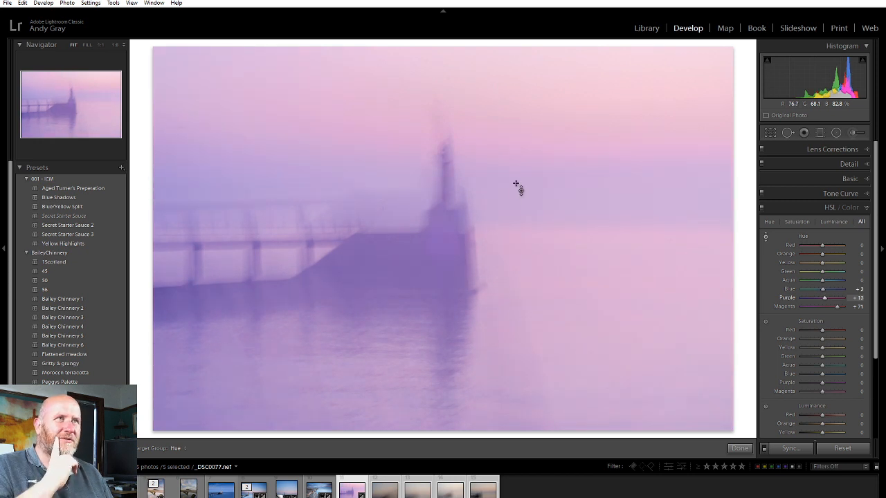
Raise the colour saturation with targeted adjustments, setting blue to +3, purple to +15 and magenta to +83
{"action": "left_click", "coordinate": [765, 322]}
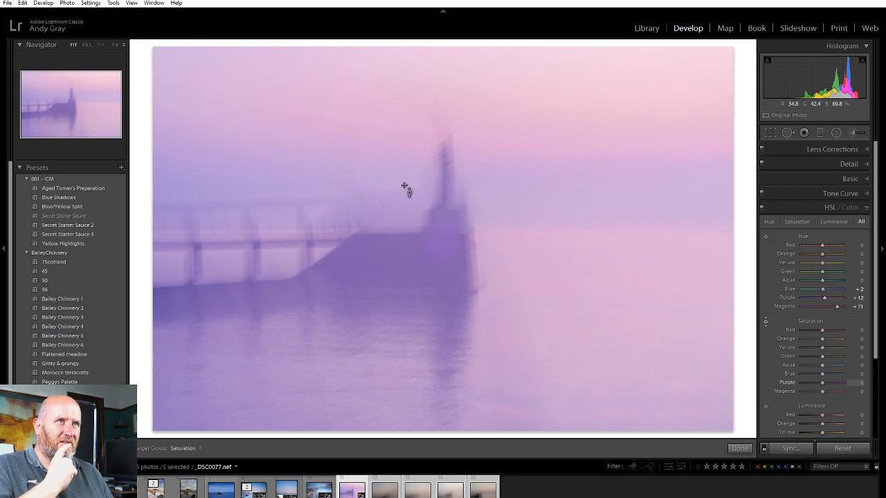
{"action": "left_click_drag", "start_coordinate": [512, 205], "coordinate": [587, 205]}
{"action": "left_click_drag", "start_coordinate": [586, 126], "coordinate": [585, 99]}
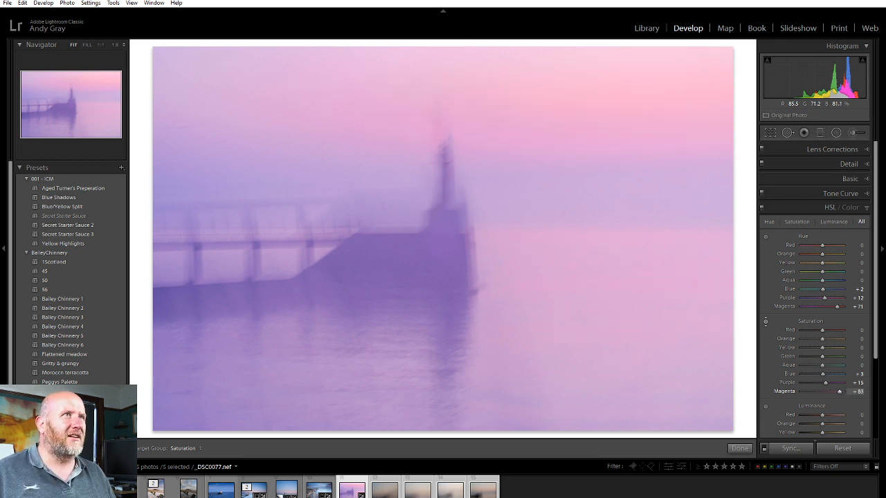
{"action": "left_click", "coordinate": [829, 207]}
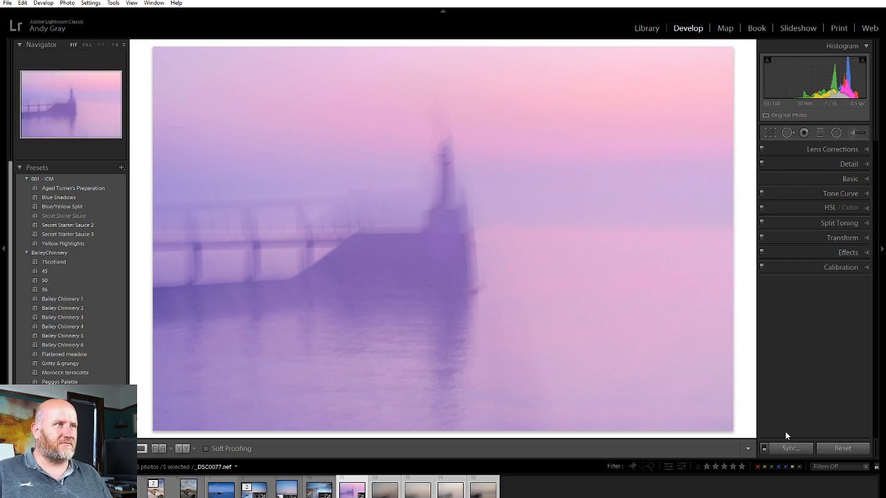
Synchronize all develop settings from _DSC0077.nef to the other selected photos and check them on _DSC0078.nef and _DSC0079.nef
{"action": "left_click", "coordinate": [789, 448]}
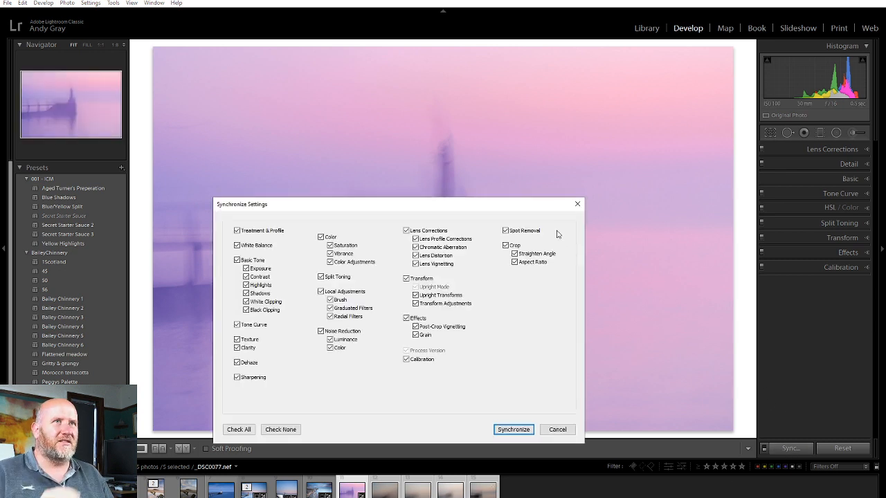
{"action": "left_click", "coordinate": [512, 429]}
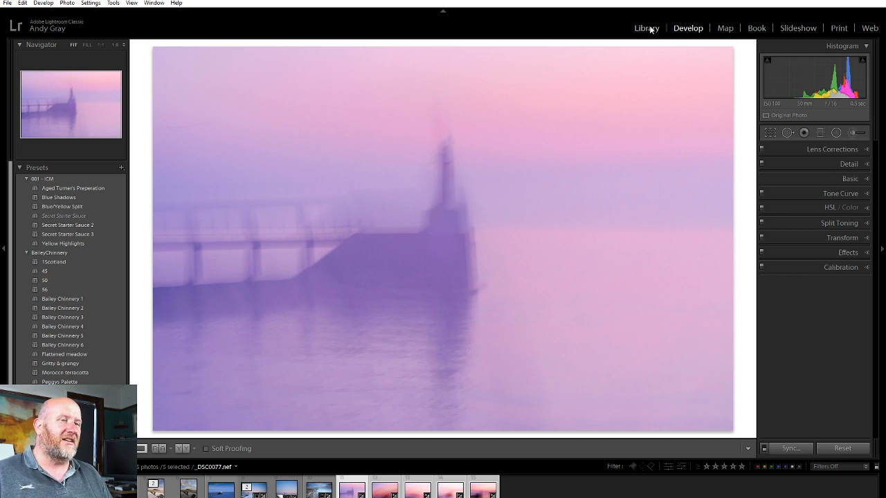
{"action": "left_click", "coordinate": [385, 491]}
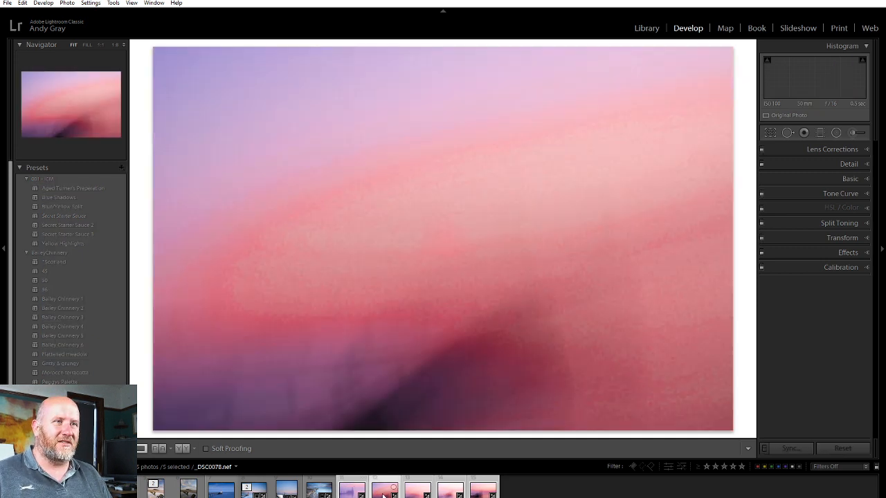
{"action": "left_click", "coordinate": [377, 311]}
{"action": "left_click", "coordinate": [377, 311]}
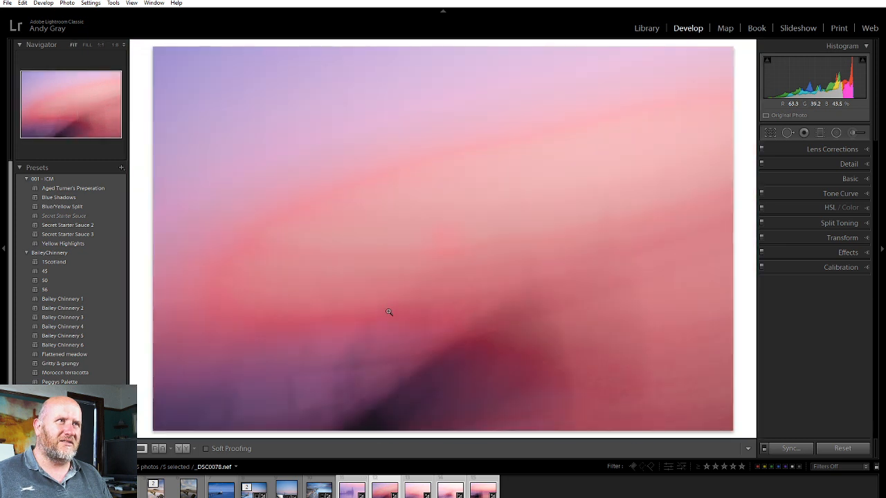
{"action": "left_click", "coordinate": [417, 491]}
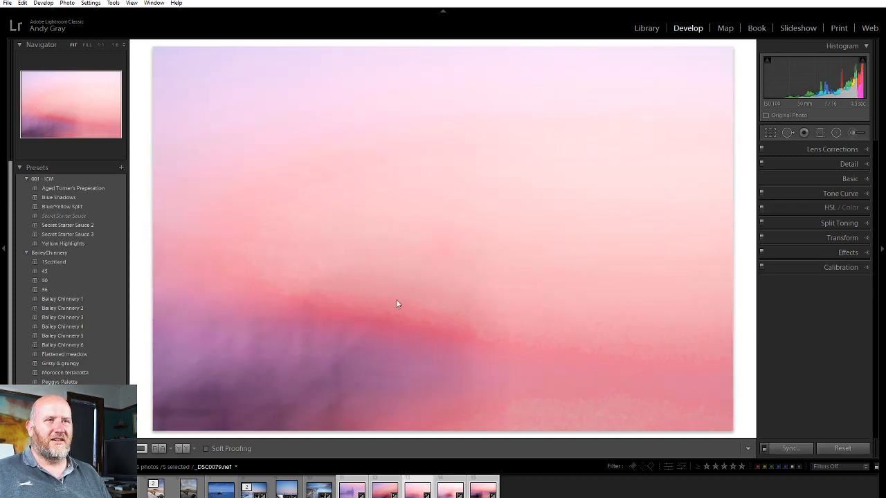
Open the five selected photos as layers in a single Photoshop document
{"action": "right_click", "coordinate": [389, 259]}
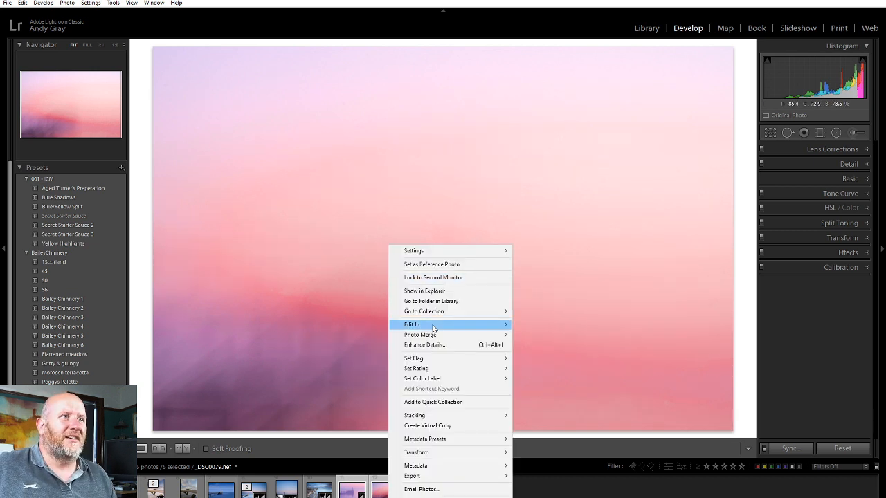
{"action": "mouse_move", "coordinate": [433, 328]}
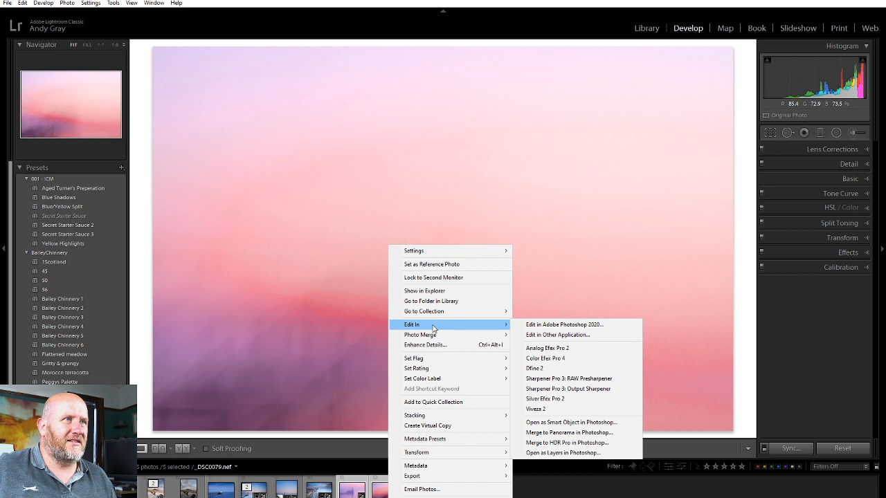
{"action": "left_click", "coordinate": [557, 453]}
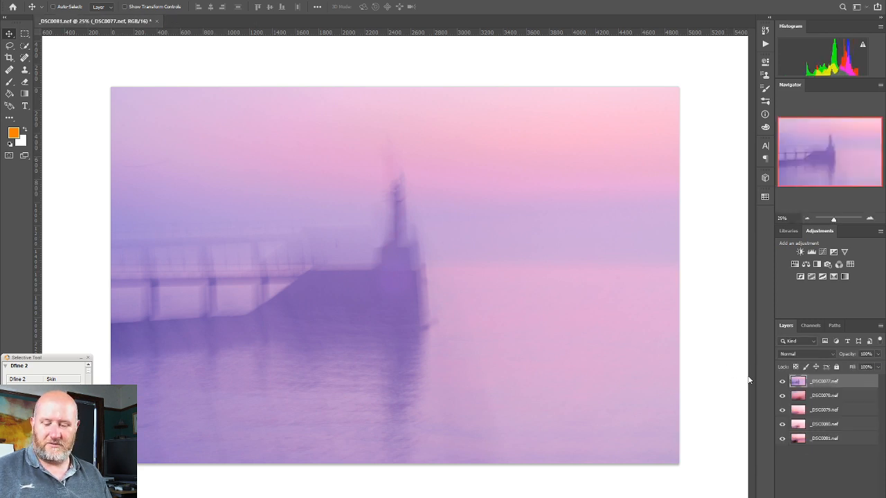
Select all layers from _DSC0077.nef to _DSC0081.nef, try different blend modes and set them to Darken
{"action": "left_click", "coordinate": [833, 440], "text": "shift"}
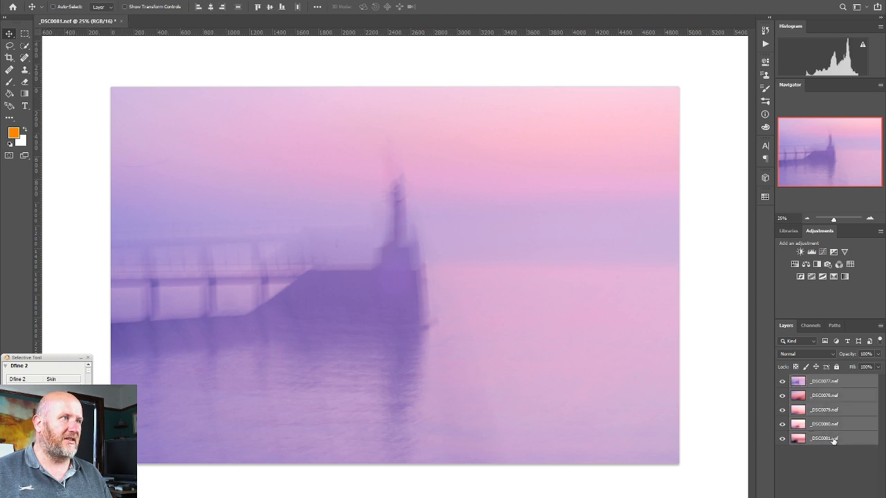
{"action": "left_click", "coordinate": [806, 354]}
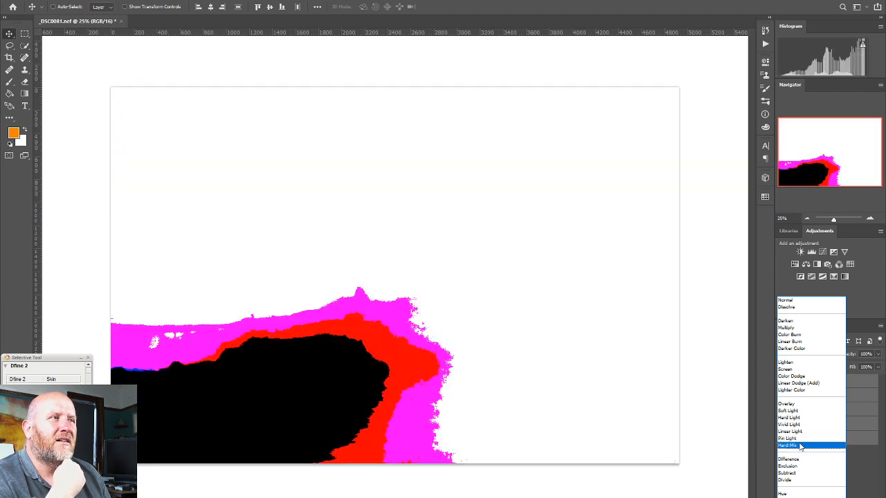
{"action": "key", "text": "Escape"}
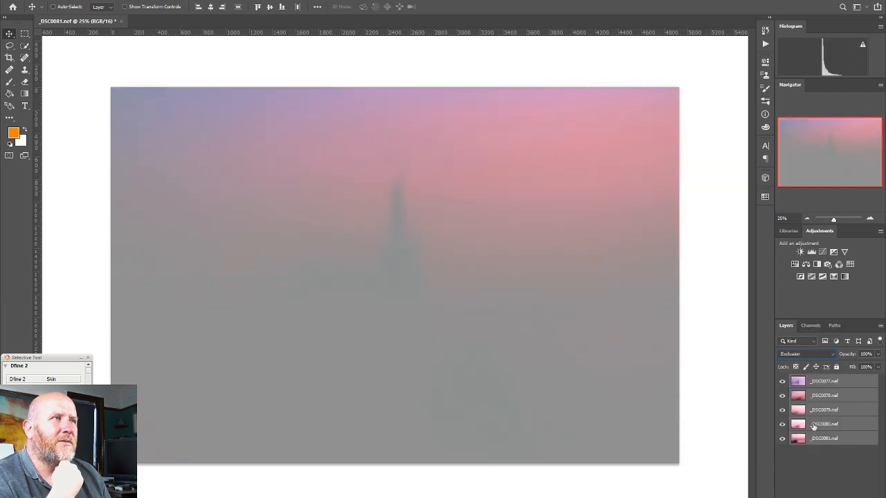
{"action": "left_click", "coordinate": [822, 352]}
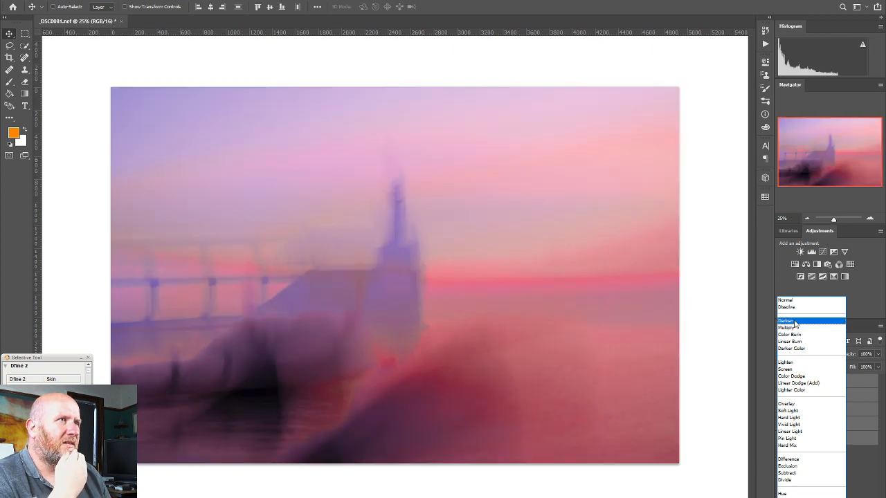
{"action": "left_click", "coordinate": [795, 321]}
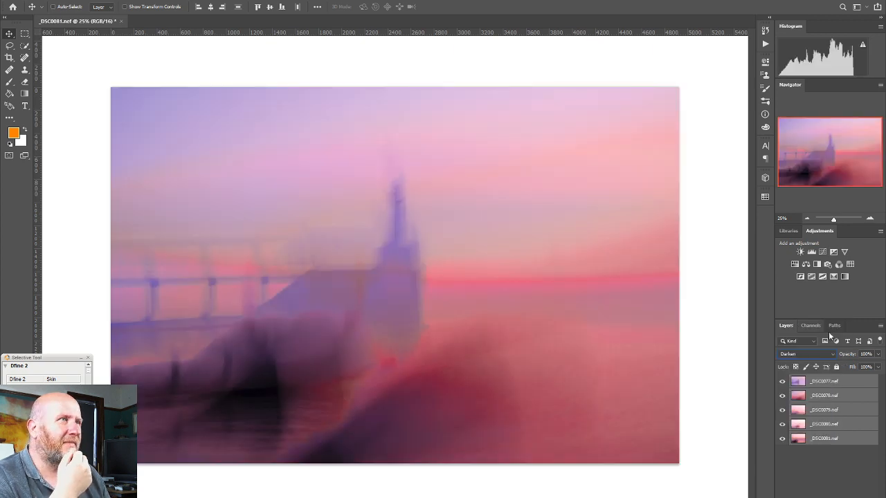
Toggle the _DSC0077.nef layer to check its effect, and hide the four layers beneath it
{"action": "left_click", "coordinate": [782, 382]}
{"action": "left_click", "coordinate": [782, 381]}
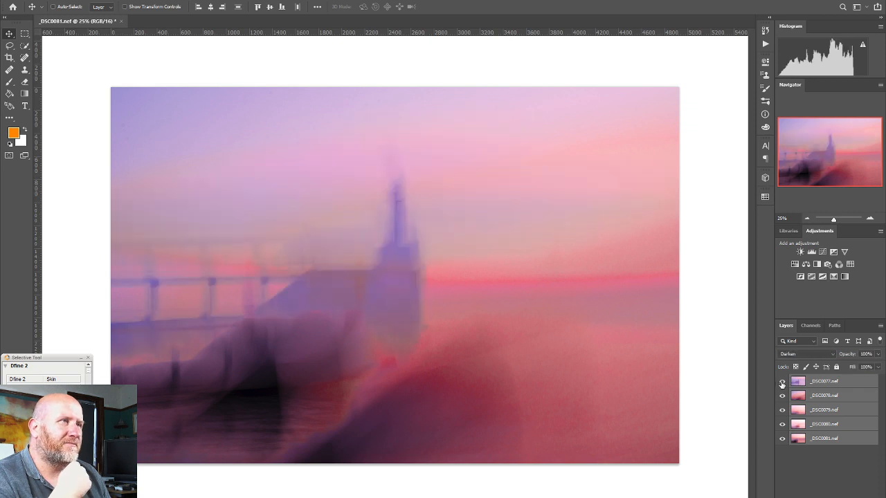
{"action": "left_click", "coordinate": [782, 395]}
{"action": "left_click", "coordinate": [782, 410]}
{"action": "left_click", "coordinate": [782, 423]}
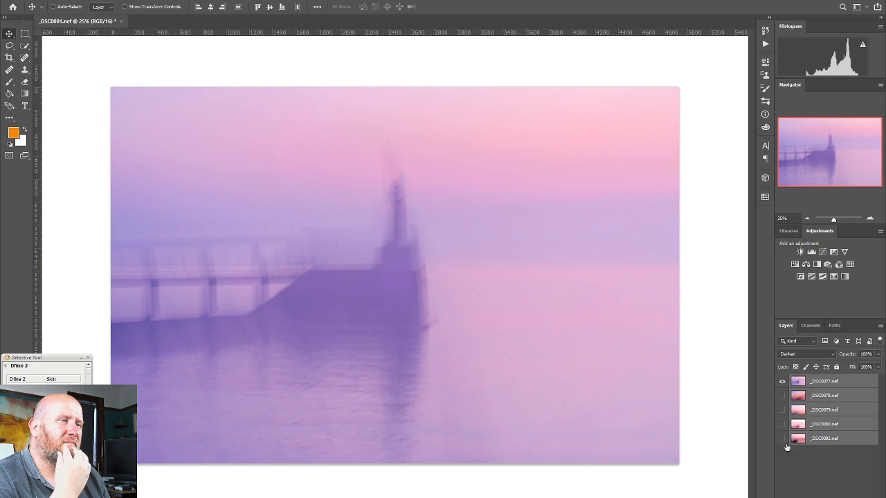
Show only the _DSC0081.nef layer beneath the top one and shift it up and to the right
{"action": "left_click", "coordinate": [782, 439]}
{"action": "left_click", "coordinate": [801, 443]}
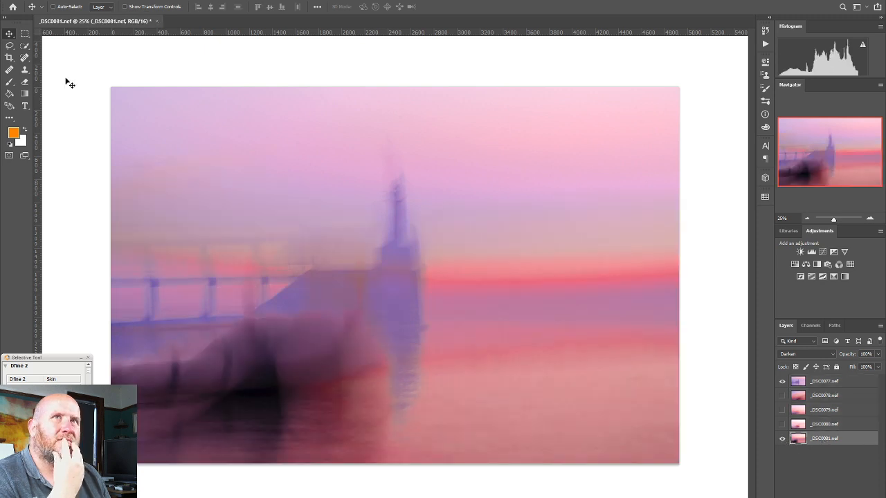
{"action": "left_click_drag", "start_coordinate": [563, 428], "coordinate": [592, 373]}
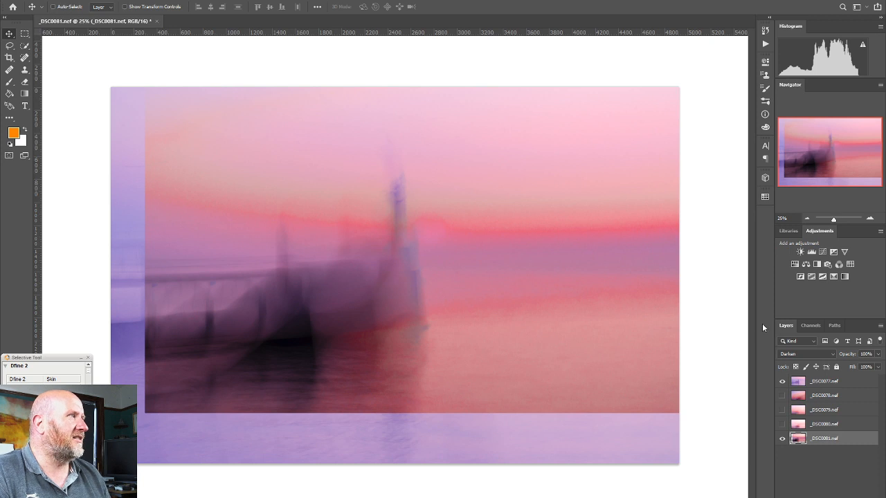
Show the _DSC0080.nef layer and shift it up and to the left
{"action": "left_click", "coordinate": [782, 423]}
{"action": "left_click", "coordinate": [812, 424]}
{"action": "left_click_drag", "start_coordinate": [538, 372], "coordinate": [463, 318]}
Show the _DSC0079.nef layer and shift it up and to the right
{"action": "left_click", "coordinate": [782, 409]}
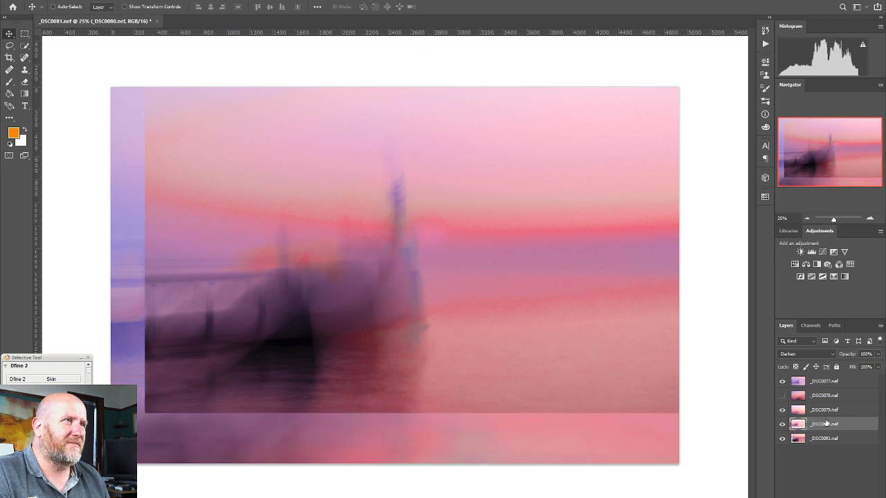
{"action": "left_click", "coordinate": [832, 413]}
{"action": "left_click_drag", "start_coordinate": [554, 447], "coordinate": [628, 342]}
Show the _DSC0078.nef layer and shift it up and to the left
{"action": "left_click", "coordinate": [782, 395]}
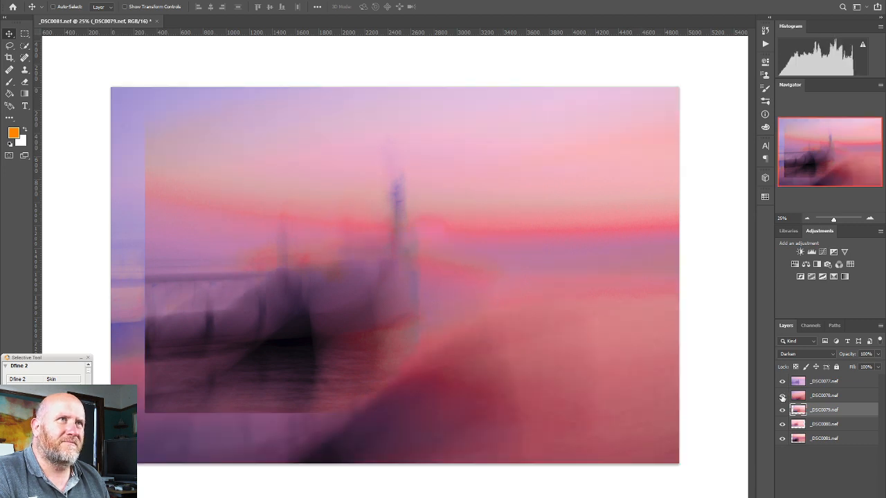
{"action": "left_click", "coordinate": [831, 396]}
{"action": "left_click_drag", "start_coordinate": [595, 391], "coordinate": [513, 321]}
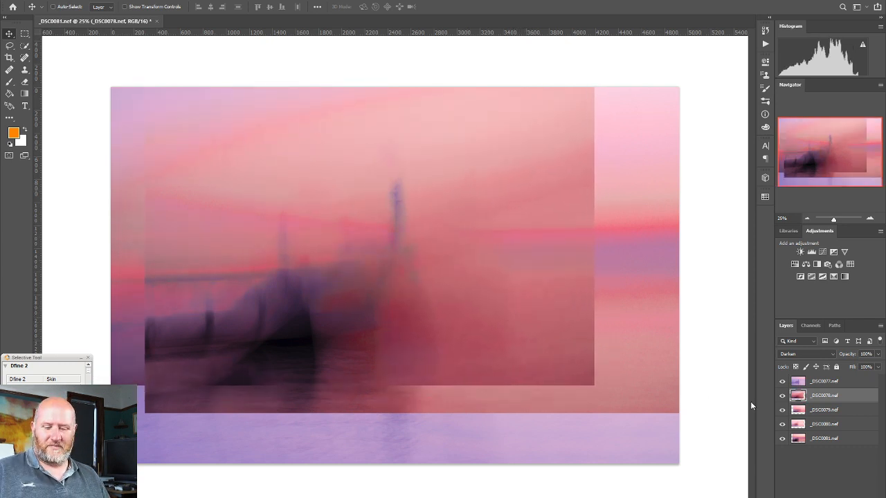
Try the Exclusion blend mode on all five layers and return them to Darken
{"action": "left_click", "coordinate": [824, 381]}
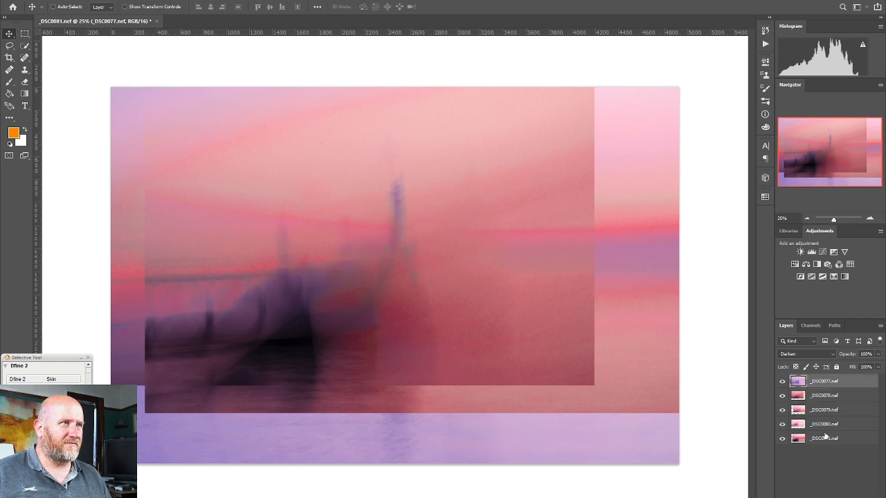
{"action": "left_click", "coordinate": [825, 439], "text": "shift"}
{"action": "left_click", "coordinate": [804, 353]}
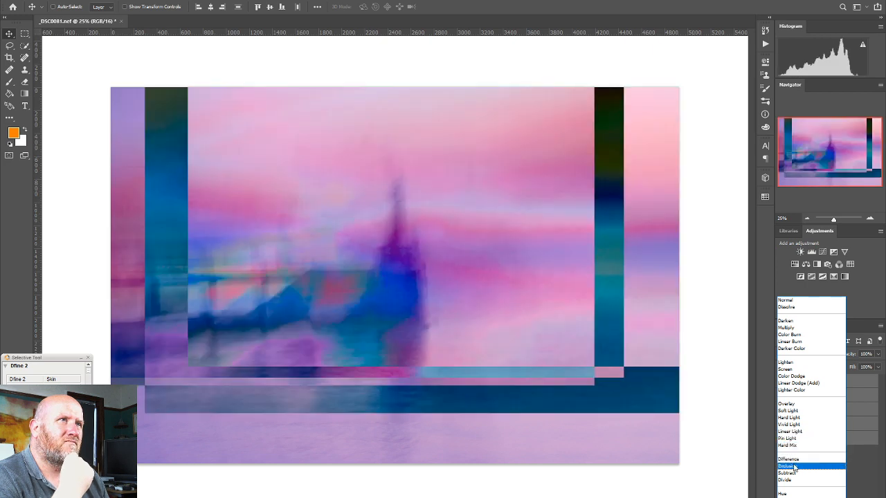
{"action": "left_click", "coordinate": [794, 466]}
{"action": "left_click", "coordinate": [804, 353]}
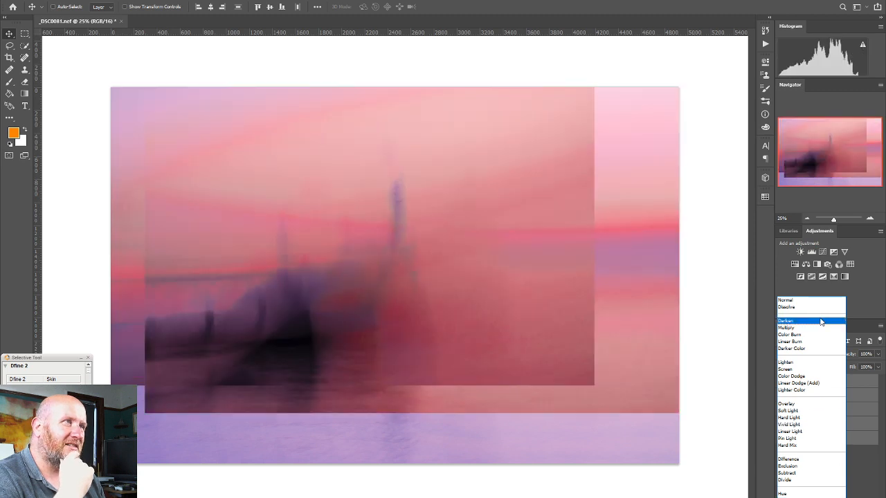
{"action": "left_click", "coordinate": [821, 322]}
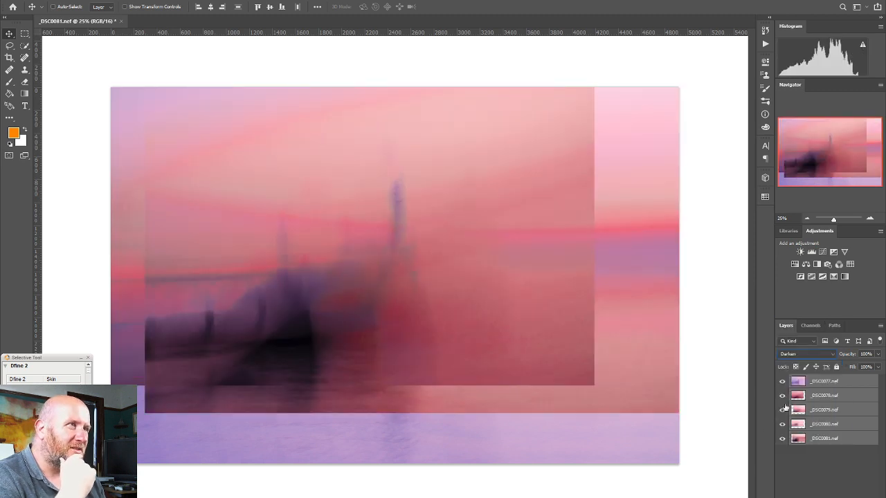
Compare the composite with and without the _DSC0081.nef layer and shift that layer slightly down
{"action": "left_click", "coordinate": [782, 438]}
{"action": "left_click", "coordinate": [781, 439]}
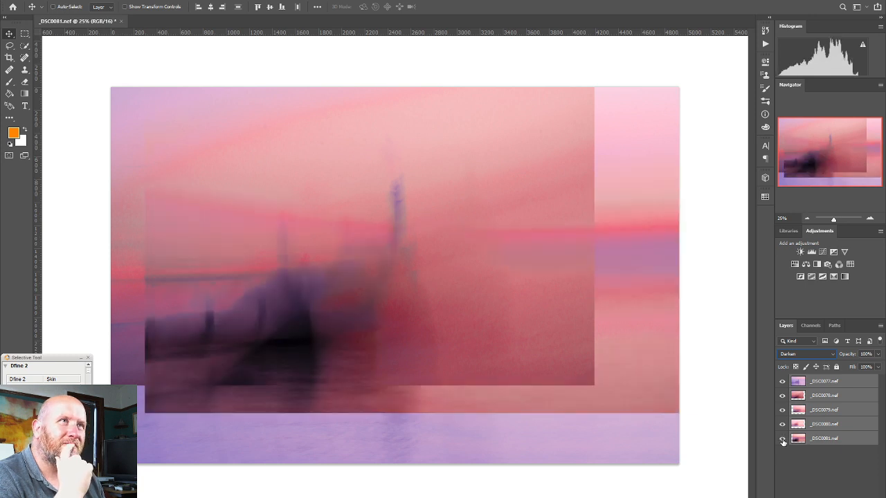
{"action": "left_click", "coordinate": [782, 439]}
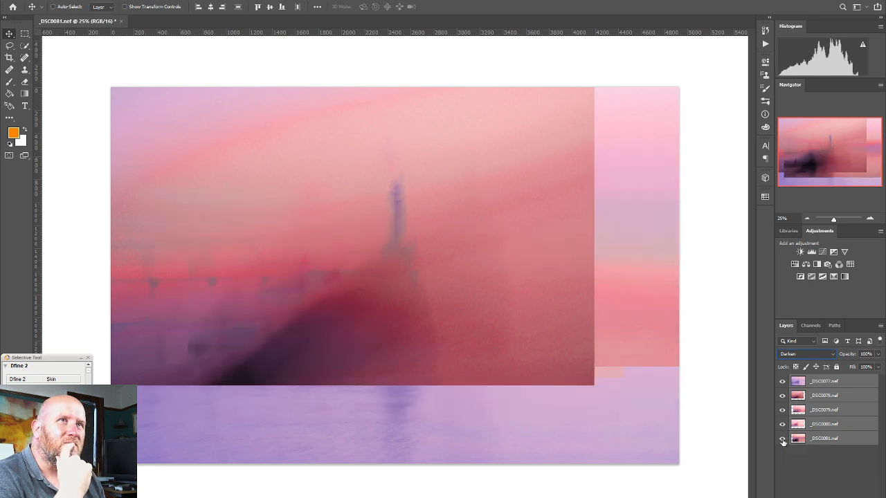
{"action": "left_click", "coordinate": [782, 438]}
{"action": "left_click", "coordinate": [825, 439]}
{"action": "mouse_move", "coordinate": [447, 443]}
{"action": "left_mouse_down"}
{"action": "mouse_move", "coordinate": [461, 427]}
{"action": "mouse_move", "coordinate": [542, 453]}
{"action": "mouse_move", "coordinate": [573, 420]}
{"action": "mouse_move", "coordinate": [445, 433]}
{"action": "mouse_move", "coordinate": [444, 461]}
{"action": "mouse_move", "coordinate": [459, 439]}
{"action": "mouse_move", "coordinate": [447, 443]}
{"action": "mouse_move", "coordinate": [449, 458]}
{"action": "left_mouse_up"}
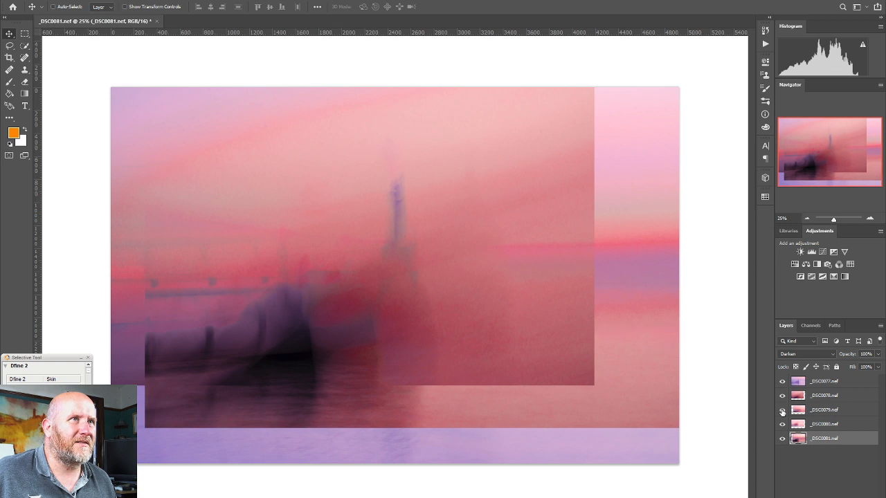
Hide the _DSC0079.nef layer and compare the composite with and without the _DSC0078.nef layer
{"action": "left_click", "coordinate": [782, 411]}
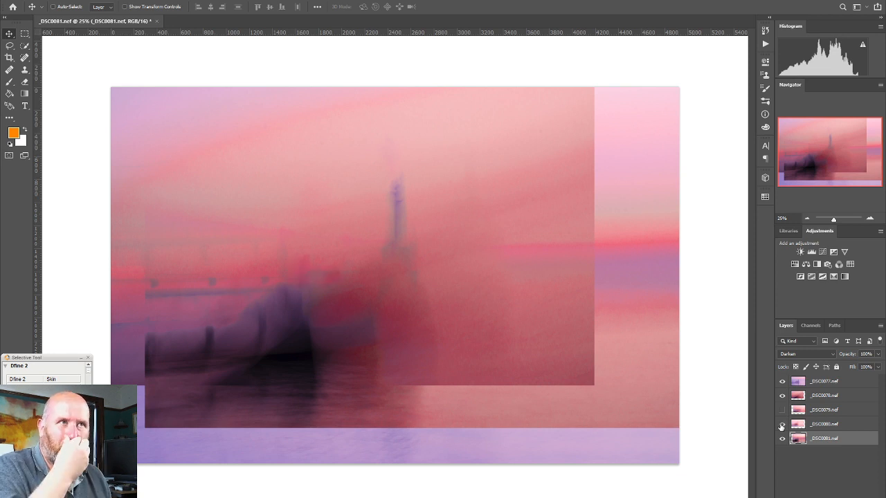
{"action": "left_click", "coordinate": [782, 398]}
{"action": "left_click", "coordinate": [782, 397]}
{"action": "left_click", "coordinate": [782, 397]}
{"action": "left_click", "coordinate": [782, 397]}
{"action": "left_click", "coordinate": [782, 397]}
{"action": "left_click", "coordinate": [781, 398]}
{"action": "left_click", "coordinate": [782, 397]}
{"action": "left_click", "coordinate": [782, 399]}
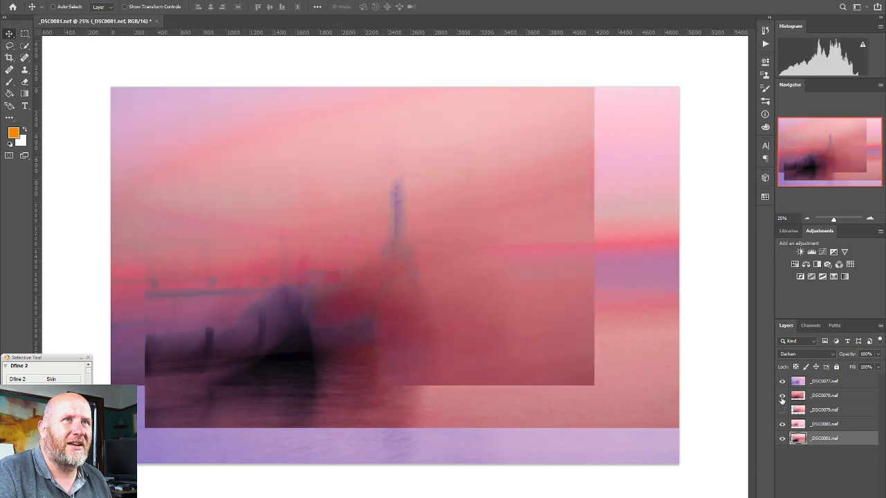
Check what the _DSC0081.nef layer adds to the composite and lower its opacity to 85%
{"action": "left_click", "coordinate": [781, 439]}
{"action": "left_click", "coordinate": [782, 439]}
{"action": "left_click", "coordinate": [781, 439]}
{"action": "left_click", "coordinate": [782, 438]}
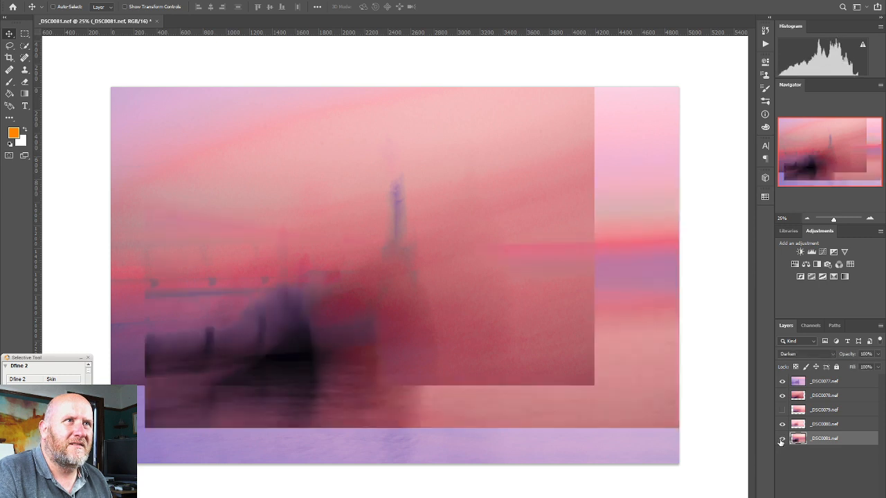
{"action": "left_click", "coordinate": [782, 438]}
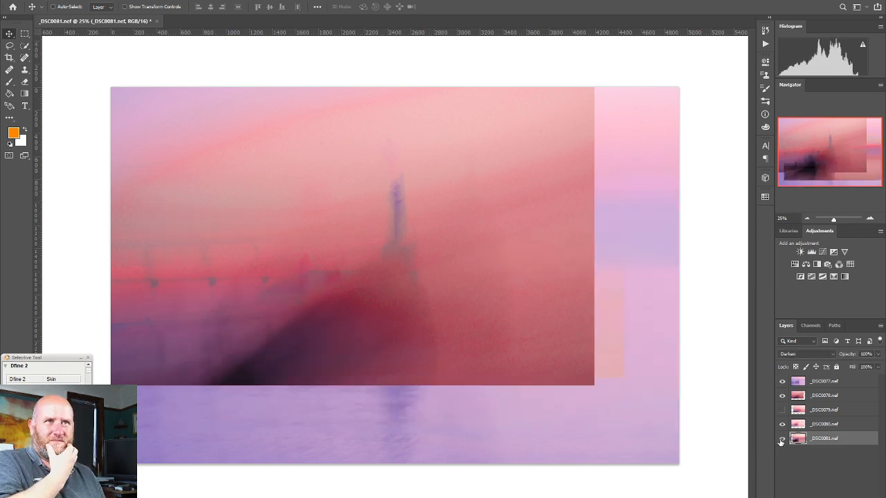
{"action": "left_click", "coordinate": [782, 439]}
{"action": "left_click", "coordinate": [865, 354]}
{"action": "left_click", "coordinate": [878, 354]}
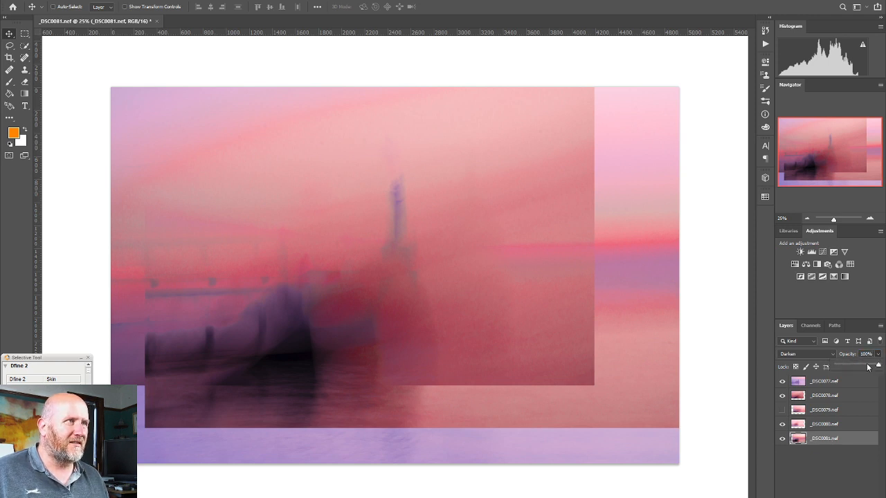
{"action": "left_click", "coordinate": [863, 365]}
{"action": "left_click_drag", "start_coordinate": [863, 365], "coordinate": [872, 368]}
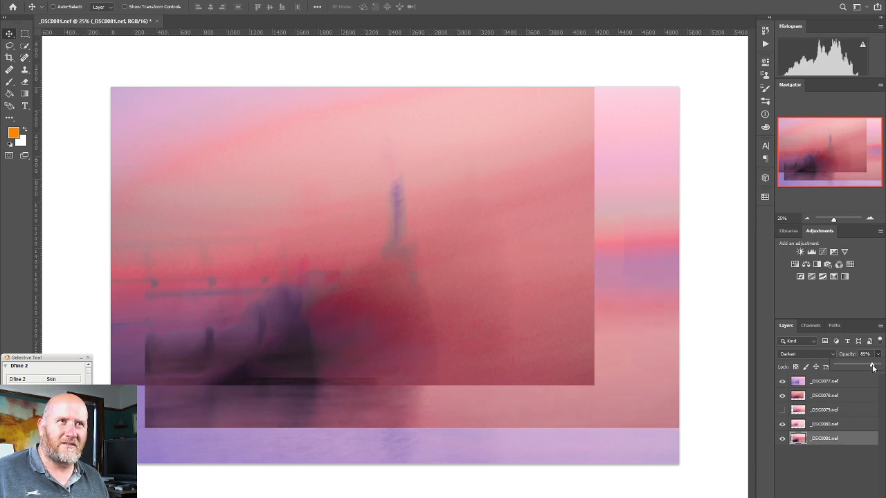
{"action": "left_click_drag", "start_coordinate": [872, 368], "coordinate": [871, 368]}
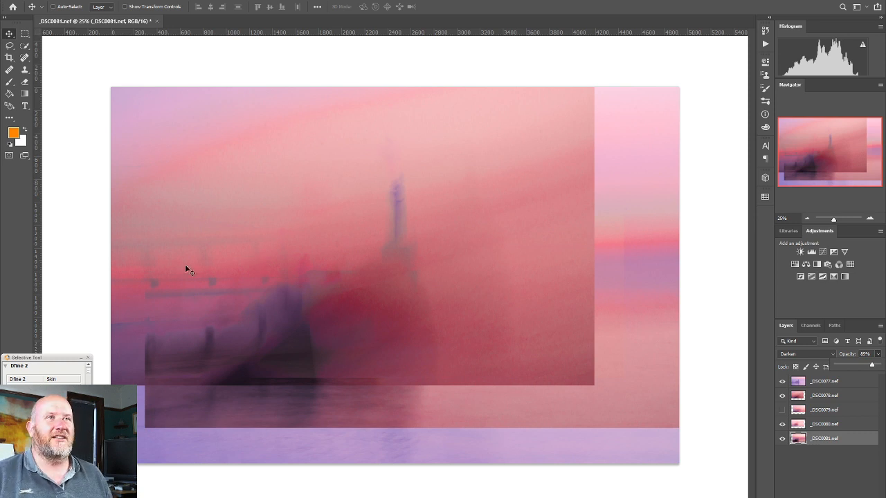
{"action": "left_click", "coordinate": [443, 7]}
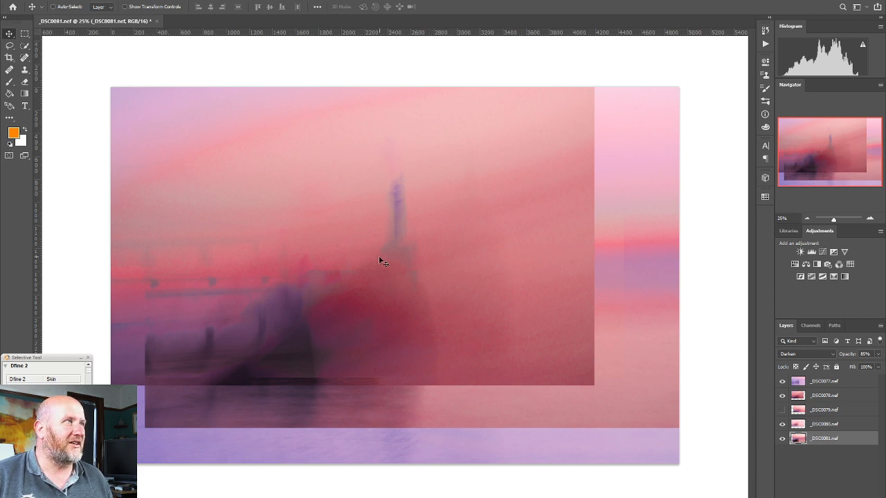
Compare the composite with and without the _DSC0078.nef layer, and likewise for the _DSC0081.nef layer
{"action": "left_click", "coordinate": [780, 397]}
{"action": "left_click", "coordinate": [781, 396]}
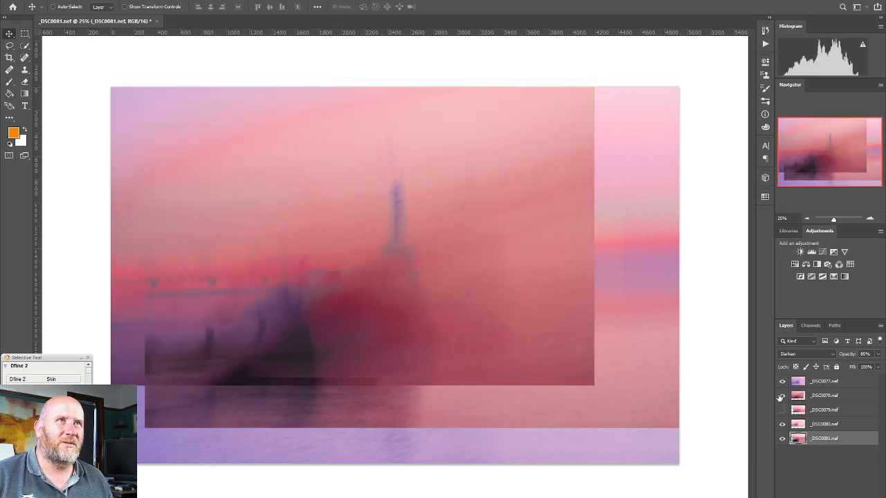
{"action": "left_click", "coordinate": [781, 396]}
{"action": "left_click", "coordinate": [780, 396]}
{"action": "left_click", "coordinate": [780, 397]}
{"action": "left_click", "coordinate": [780, 397]}
{"action": "left_click", "coordinate": [780, 397]}
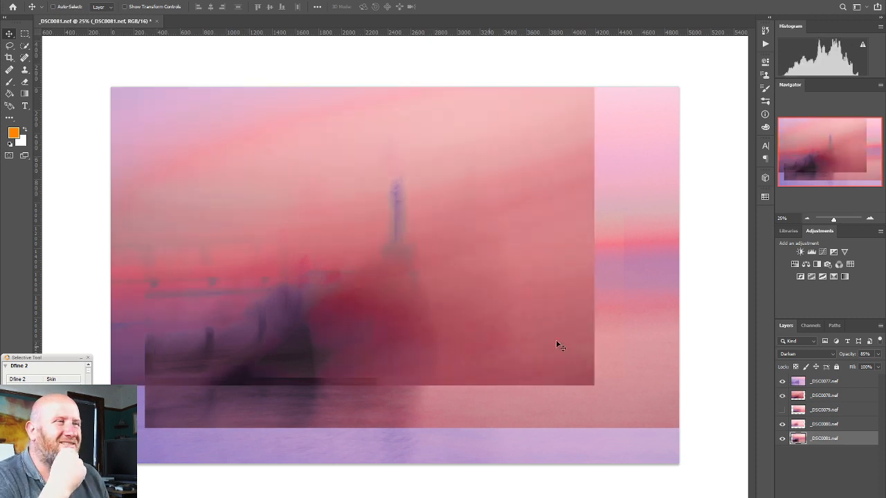
{"action": "left_click", "coordinate": [782, 439]}
{"action": "left_click", "coordinate": [782, 439]}
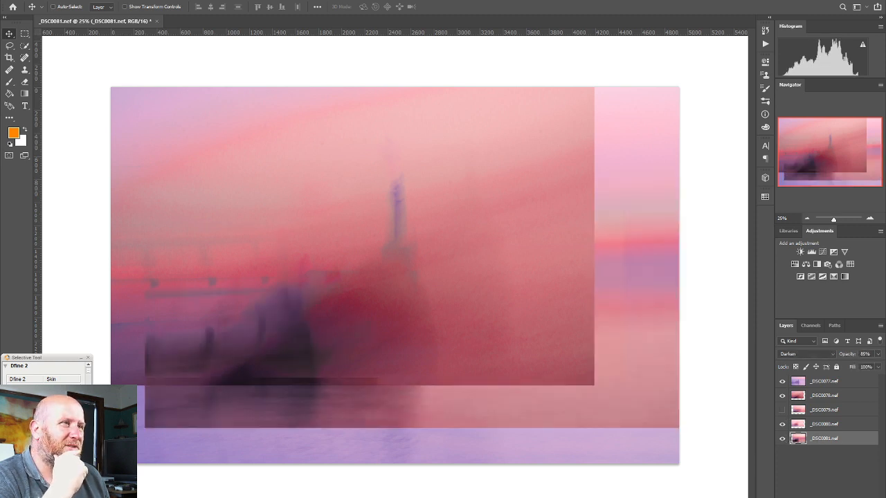
Add a layer mask to the _DSC0081.nef layer
{"action": "left_click", "coordinate": [816, 497]}
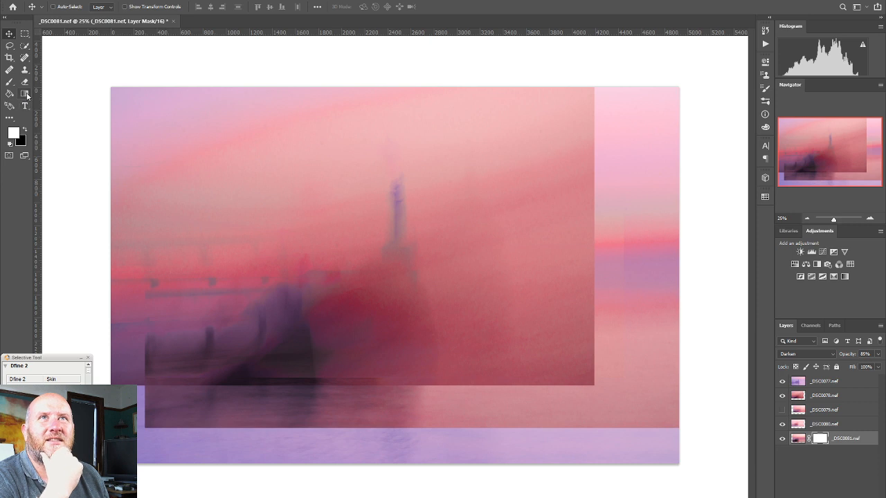
Try fading the left edge of the _DSC0081.nef layer with short mask gradients and undo them
{"action": "left_click", "coordinate": [26, 95]}
{"action": "left_click_drag", "start_coordinate": [155, 363], "coordinate": [150, 360]}
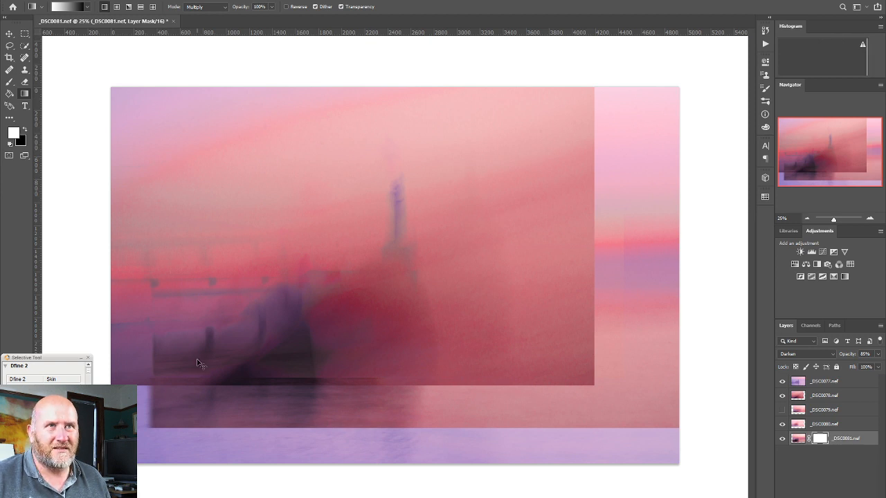
{"action": "left_click_drag", "start_coordinate": [153, 359], "coordinate": [146, 359]}
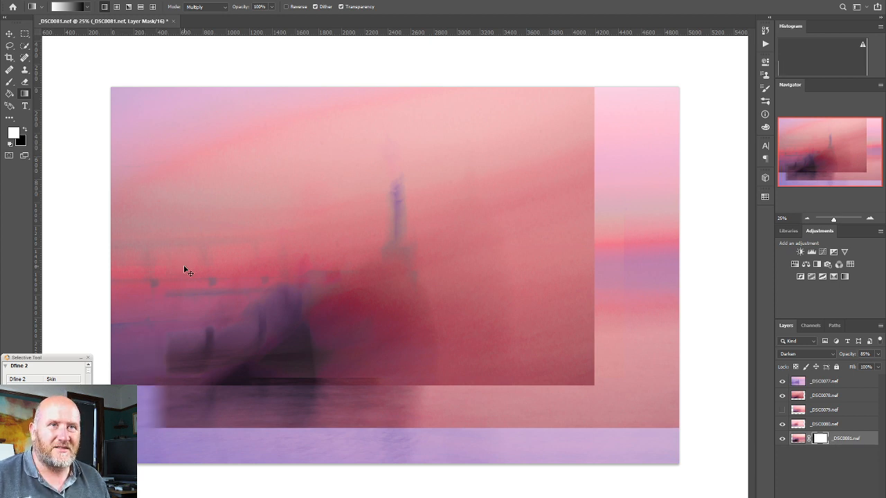
{"action": "key", "text": "ctrl+z"}
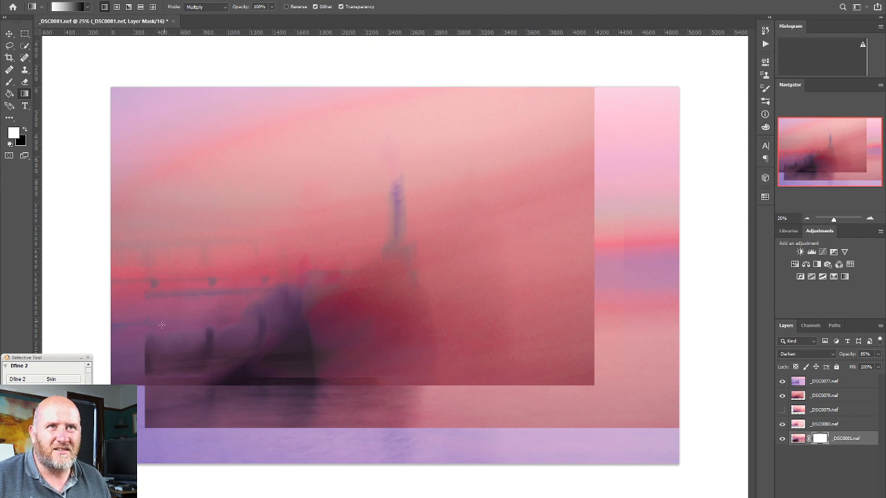
Soften the hard left edge of the _DSC0081.nef layer beside the pier on its mask with a 250 px Eraser
{"action": "left_click", "coordinate": [869, 221]}
{"action": "left_click", "coordinate": [869, 220]}
{"action": "left_click", "coordinate": [869, 221]}
{"action": "left_click_drag", "start_coordinate": [826, 153], "coordinate": [708, 179]}
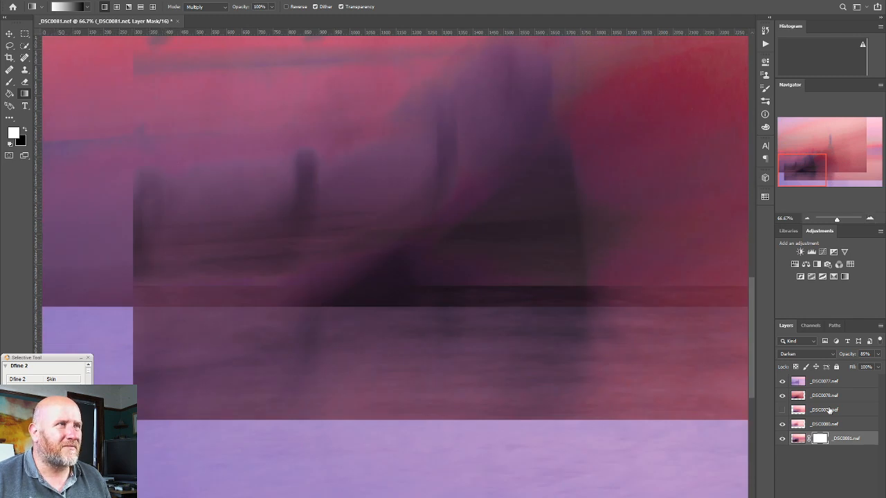
{"action": "left_click", "coordinate": [26, 83]}
{"action": "key", "text": "bracketleft"}
{"action": "key", "text": "bracketleft"}
{"action": "key", "text": "bracketleft"}
{"action": "key", "text": "bracketleft"}
{"action": "key", "text": "bracketleft"}
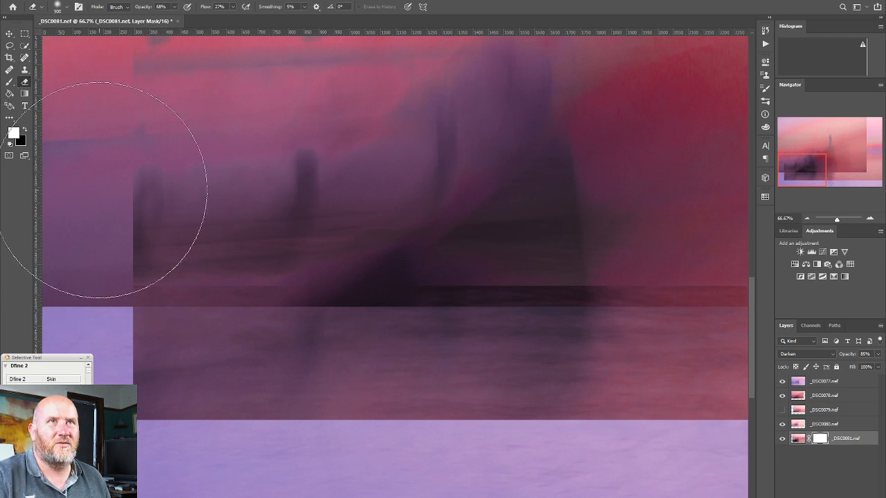
{"action": "key", "text": "bracketleft"}
{"action": "key", "text": "bracketleft"}
{"action": "key", "text": "bracketleft"}
{"action": "key", "text": "bracketleft"}
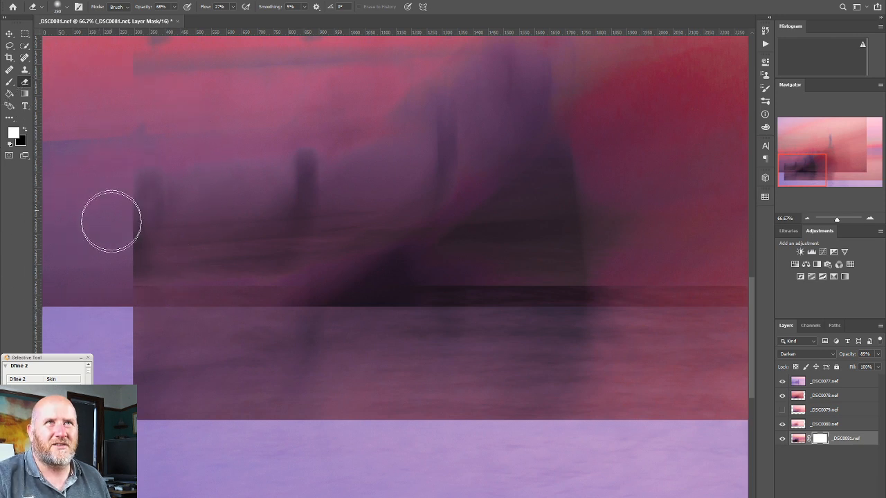
{"action": "left_click_drag", "start_coordinate": [106, 177], "coordinate": [101, 290]}
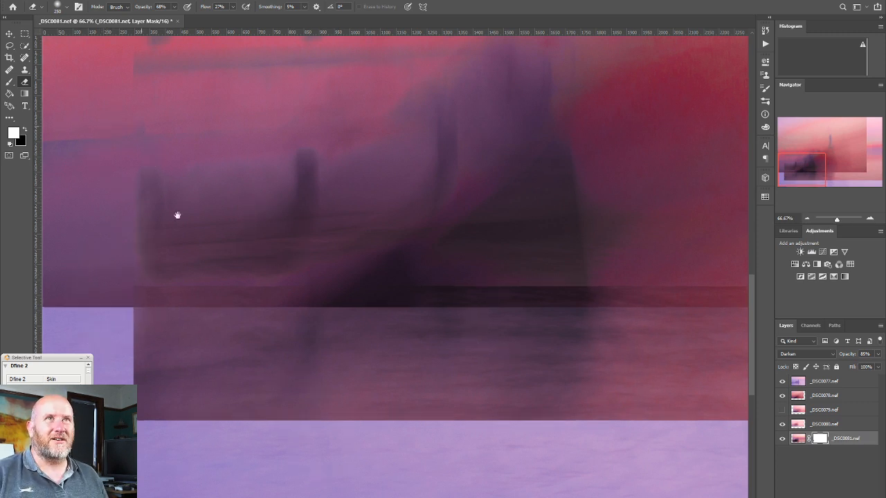
Try shifting the _DSC0081.nef layer to the left and undo the move
{"action": "left_click_drag", "start_coordinate": [178, 214], "coordinate": [252, 412]}
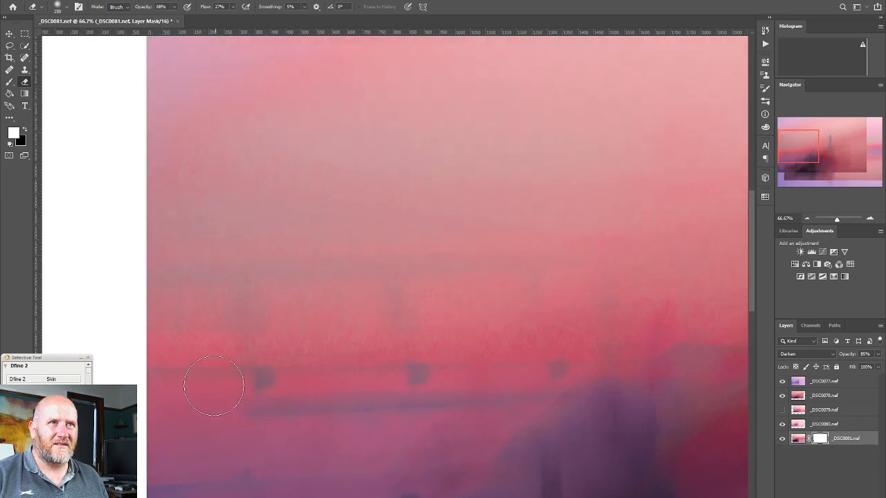
{"action": "mouse_move", "coordinate": [475, 318]}
{"action": "left_mouse_down"}
{"action": "mouse_move", "coordinate": [293, 477]}
{"action": "mouse_move", "coordinate": [383, 242]}
{"action": "left_mouse_up"}
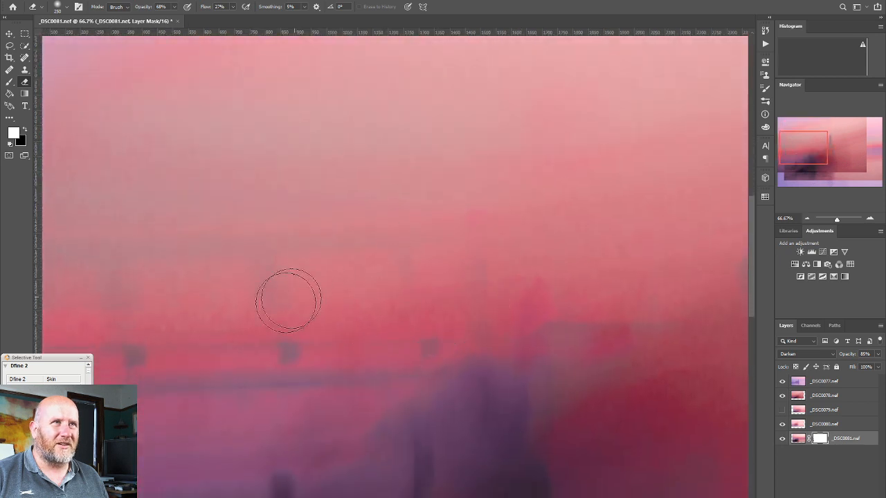
{"action": "left_click", "coordinate": [9, 34]}
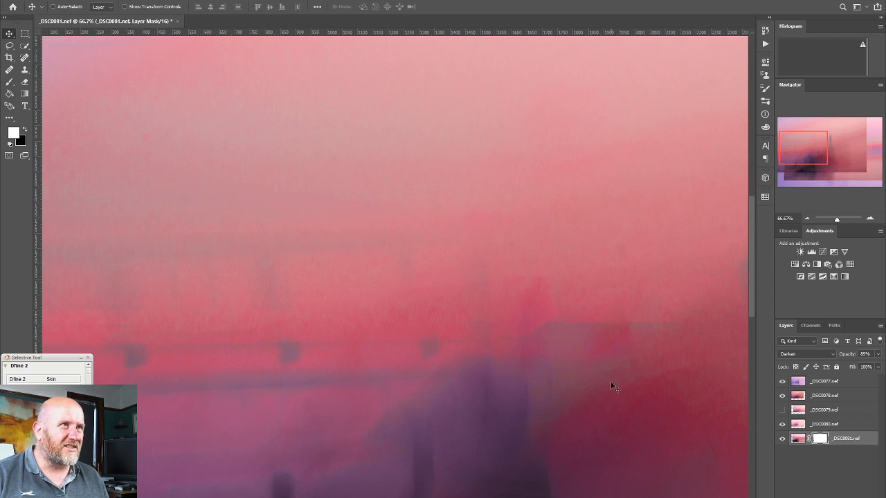
{"action": "left_click_drag", "start_coordinate": [615, 368], "coordinate": [416, 360]}
{"action": "left_click_drag", "start_coordinate": [555, 314], "coordinate": [257, 414]}
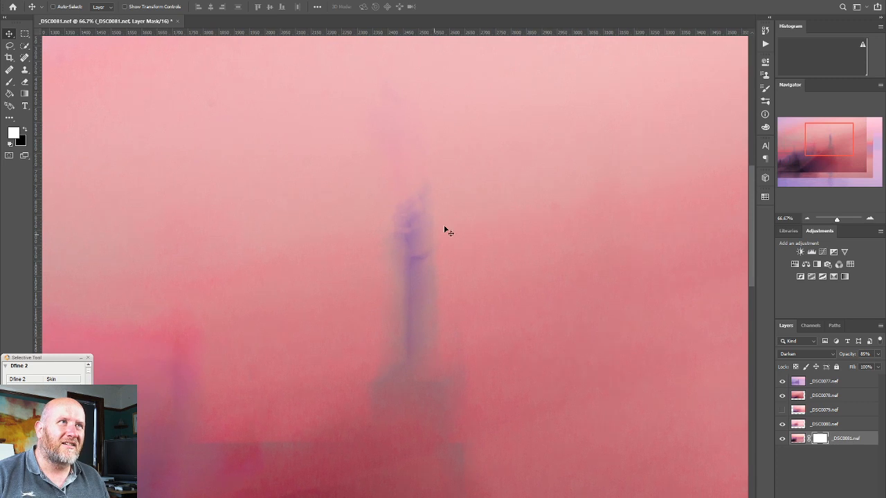
{"action": "left_click", "coordinate": [805, 219]}
{"action": "left_click", "coordinate": [805, 218]}
{"action": "left_click", "coordinate": [803, 218]}
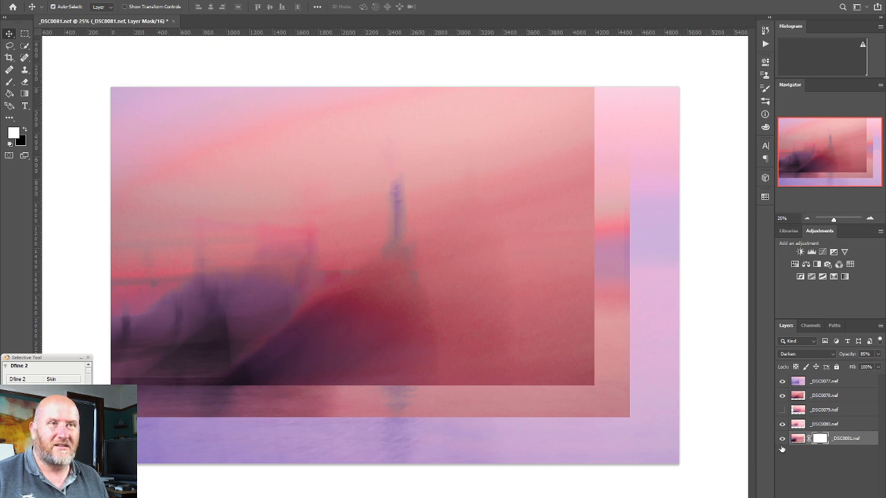
{"action": "key", "text": "ctrl+z"}
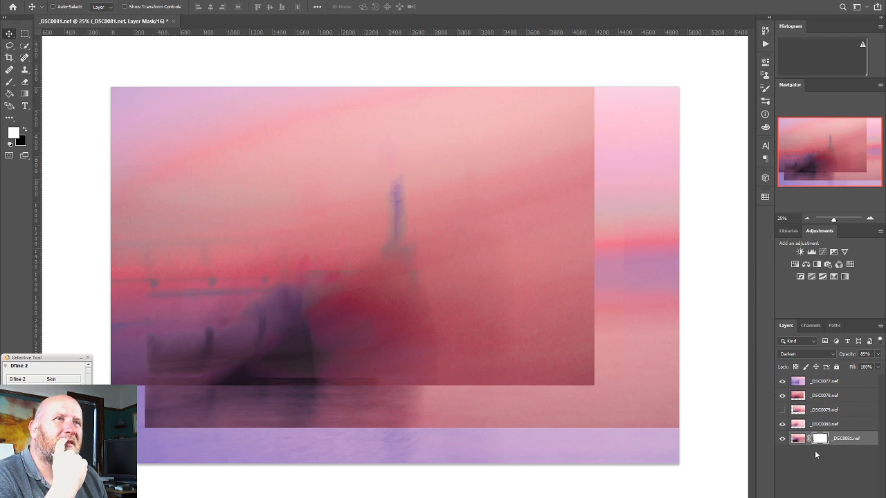
Compare the composite with and without the _DSC0080.nef layer, and likewise for the _DSC0081.nef layer
{"action": "left_click", "coordinate": [781, 424]}
{"action": "left_click", "coordinate": [781, 424]}
{"action": "left_click", "coordinate": [781, 424]}
{"action": "left_click", "coordinate": [781, 424]}
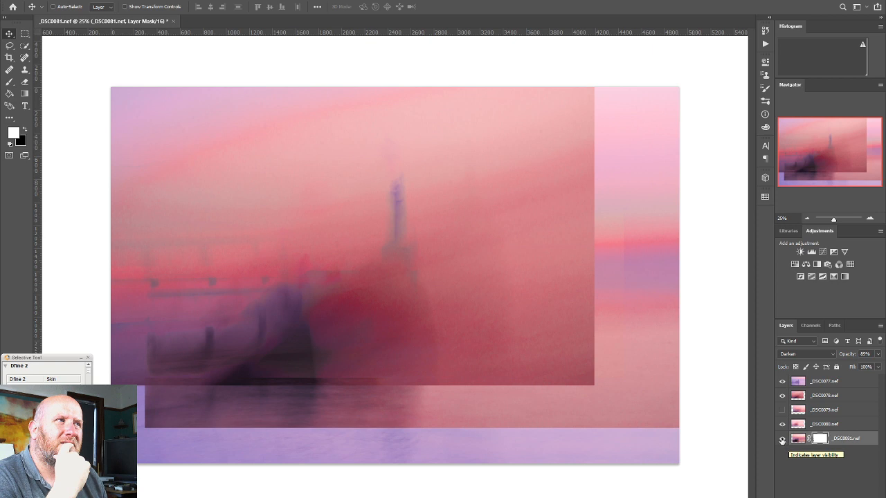
{"action": "left_click", "coordinate": [782, 440]}
{"action": "left_click", "coordinate": [781, 440]}
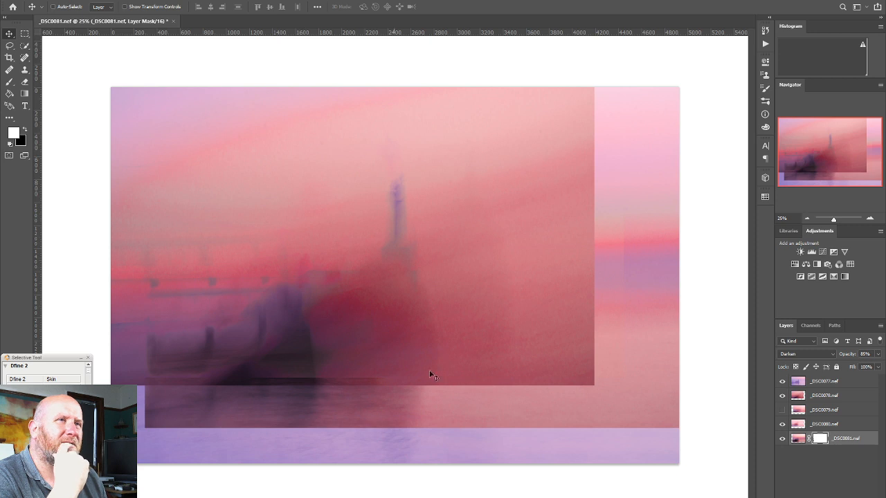
{"action": "left_click", "coordinate": [782, 424]}
{"action": "left_click", "coordinate": [783, 424]}
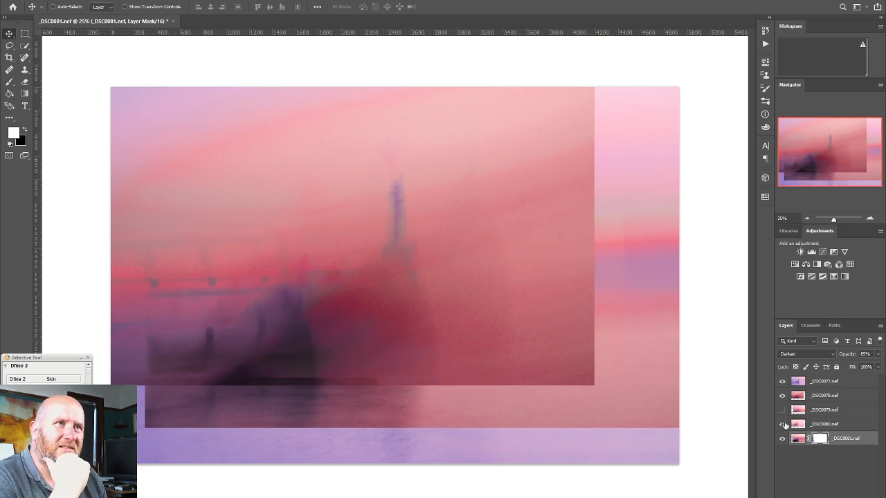
Add a mask to the _DSC0080.nef layer and soften its hard lower edge beneath the pier with a 250 px Eraser
{"action": "left_click", "coordinate": [851, 427]}
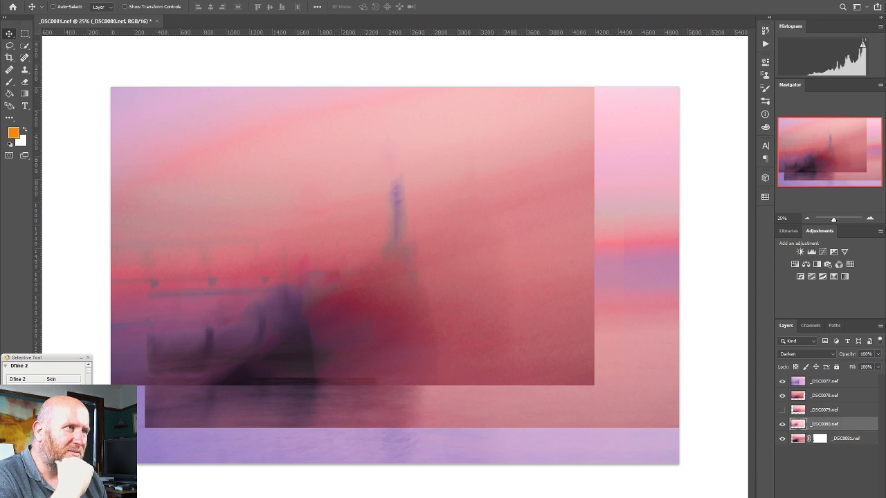
{"action": "left_click", "coordinate": [819, 497]}
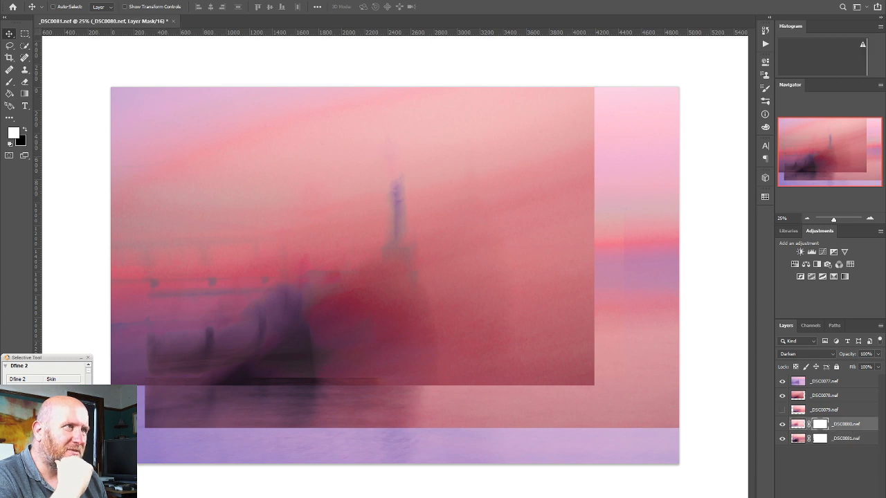
{"action": "left_click", "coordinate": [25, 82]}
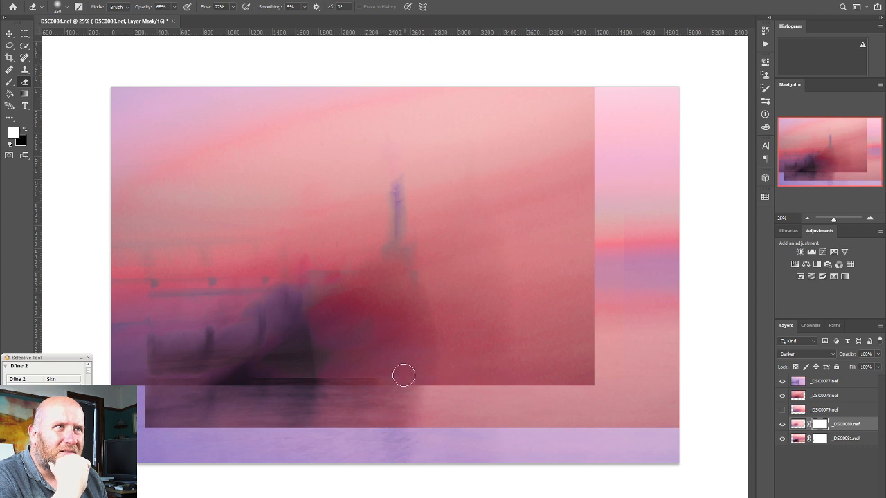
{"action": "mouse_move", "coordinate": [241, 385]}
{"action": "left_mouse_down"}
{"action": "mouse_move", "coordinate": [365, 392]}
{"action": "mouse_move", "coordinate": [383, 384]}
{"action": "mouse_move", "coordinate": [211, 386]}
{"action": "mouse_move", "coordinate": [392, 383]}
{"action": "mouse_move", "coordinate": [205, 383]}
{"action": "mouse_move", "coordinate": [397, 385]}
{"action": "mouse_move", "coordinate": [113, 384]}
{"action": "mouse_move", "coordinate": [287, 386]}
{"action": "mouse_move", "coordinate": [188, 381]}
{"action": "left_mouse_up"}
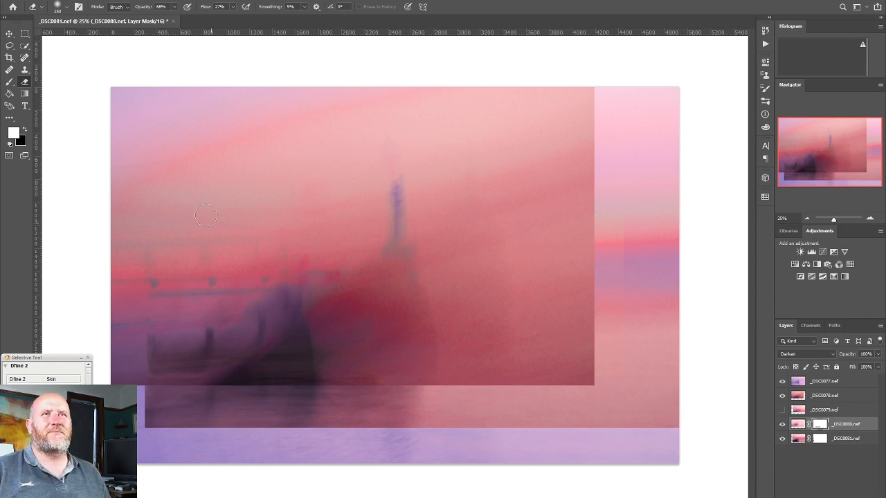
Crop the composite to about 4190 by 2590 px, cutting off the uneven strips along the bottom and right of the image
{"action": "left_click", "coordinate": [10, 59]}
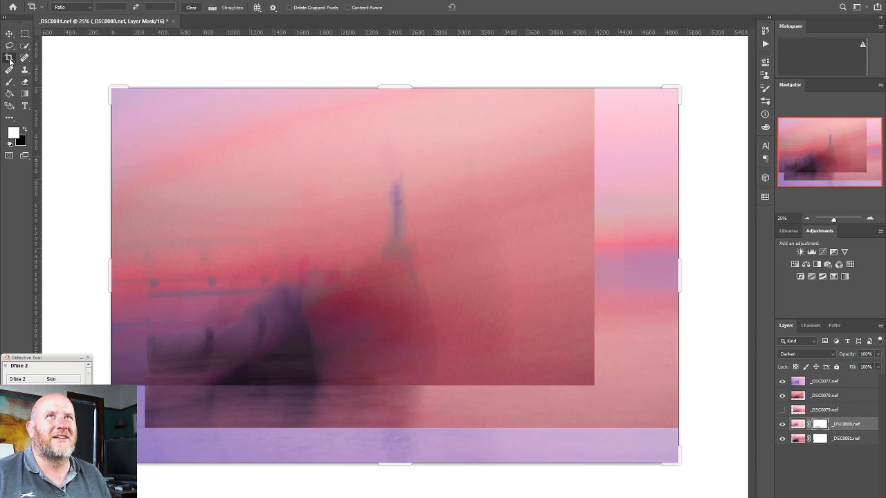
{"action": "left_click_drag", "start_coordinate": [387, 465], "coordinate": [387, 424]}
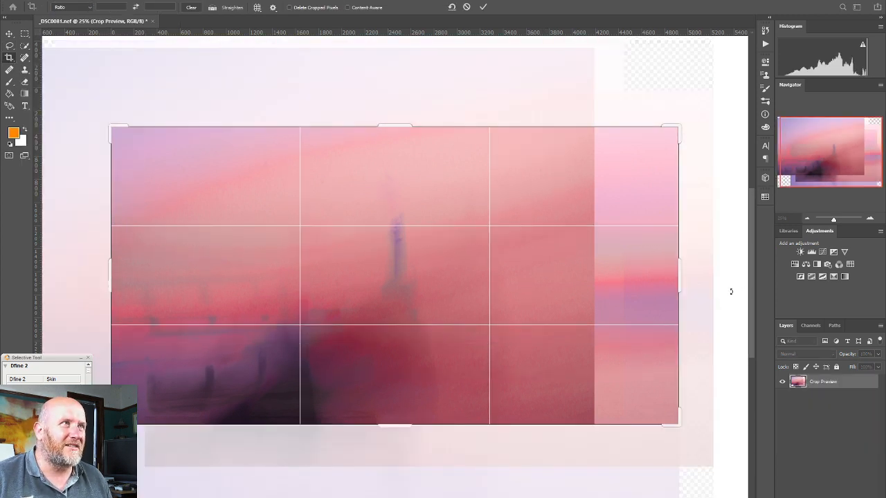
{"action": "left_click_drag", "start_coordinate": [682, 277], "coordinate": [637, 278]}
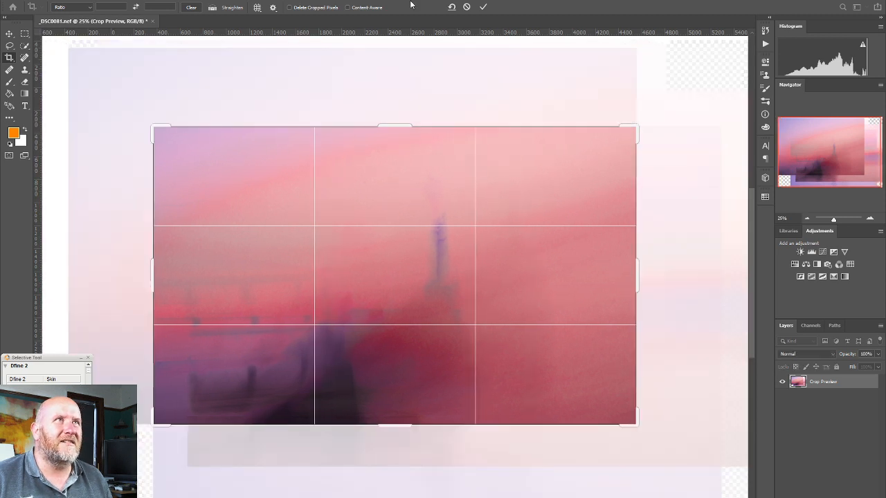
{"action": "left_click", "coordinate": [483, 7]}
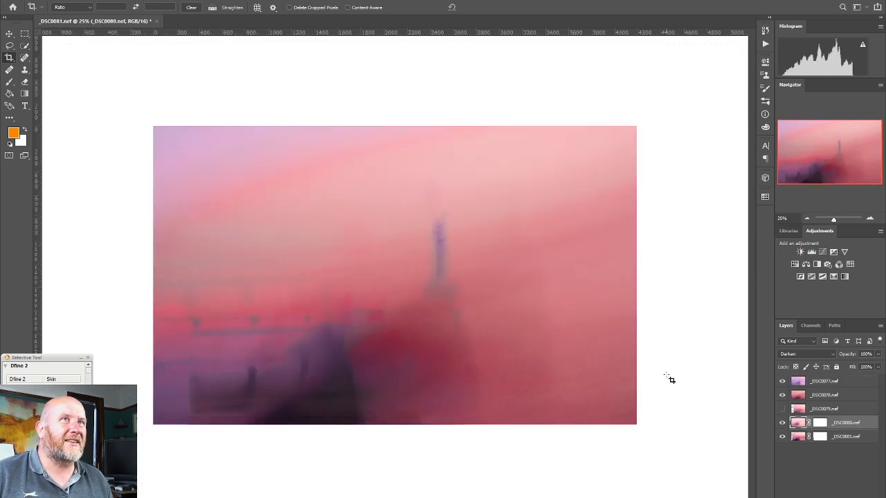
Add a Curves adjustment with a mild S-curve above the _DSC0077.nef layer and compare the composite with and without it
{"action": "left_click", "coordinate": [839, 385]}
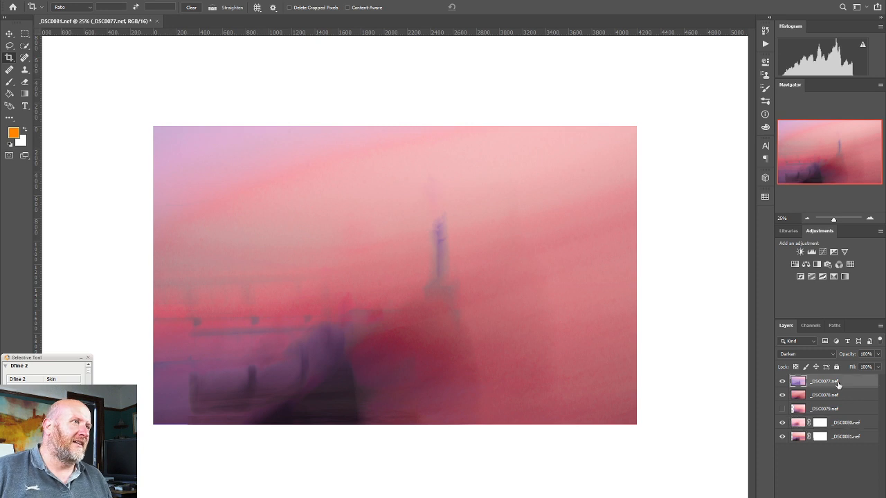
{"action": "left_click", "coordinate": [822, 251]}
{"action": "left_click_drag", "start_coordinate": [723, 128], "coordinate": [674, 179]}
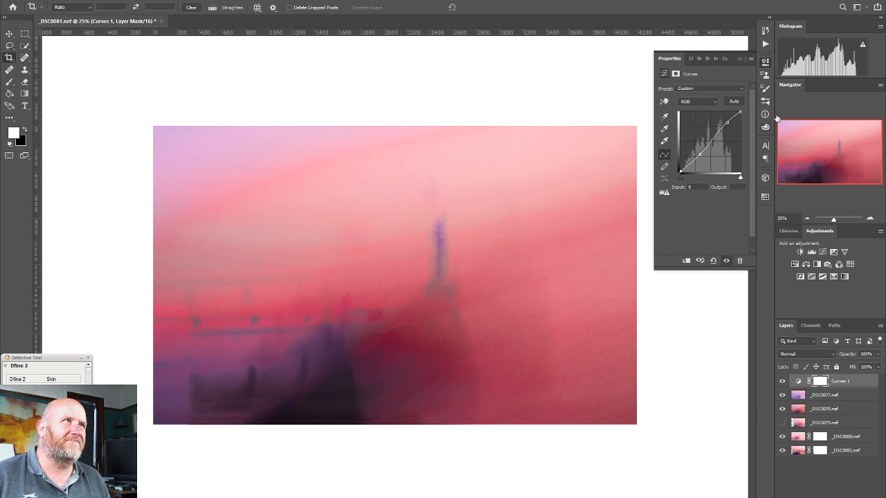
{"action": "left_click", "coordinate": [765, 64]}
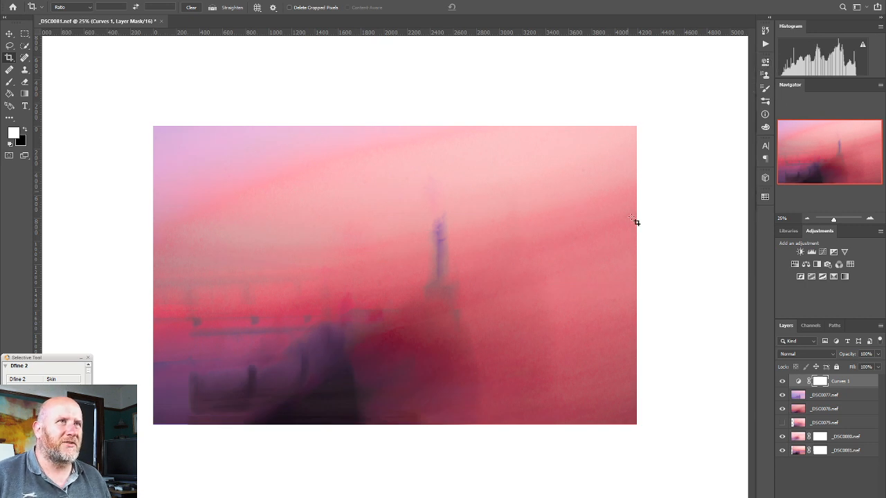
{"action": "left_click", "coordinate": [782, 382]}
{"action": "left_click", "coordinate": [781, 381]}
{"action": "left_click", "coordinate": [782, 381]}
{"action": "left_click", "coordinate": [781, 381]}
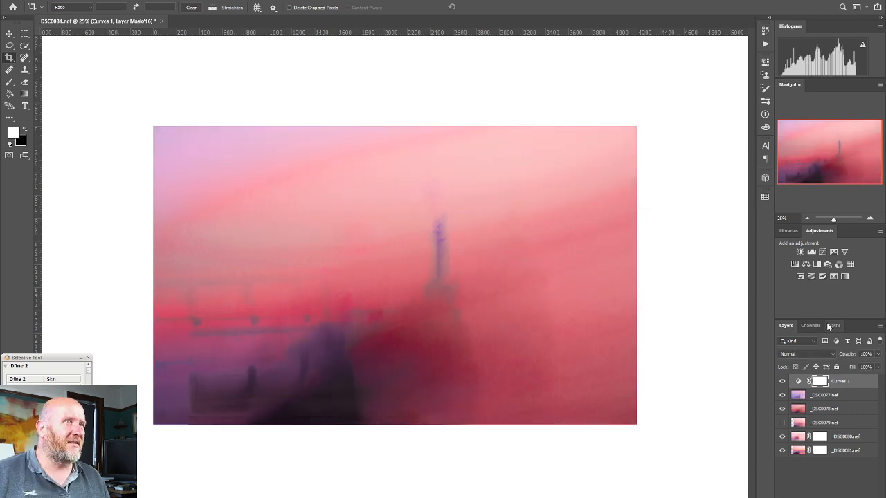
Add a Hue/Saturation adjustment with Hue +19, Saturation +1 and Lightness 0 above the Curves layer
{"action": "left_click", "coordinate": [806, 263]}
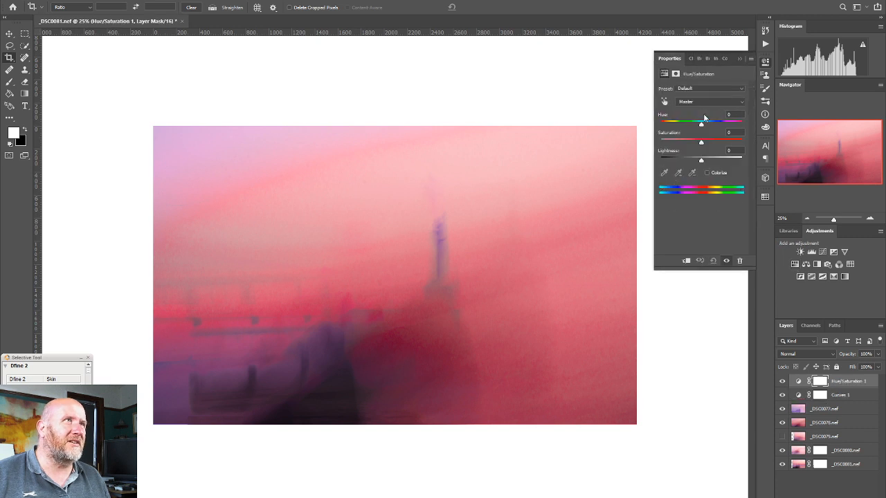
{"action": "left_click_drag", "start_coordinate": [701, 127], "coordinate": [693, 161]}
{"action": "left_click", "coordinate": [702, 161]}
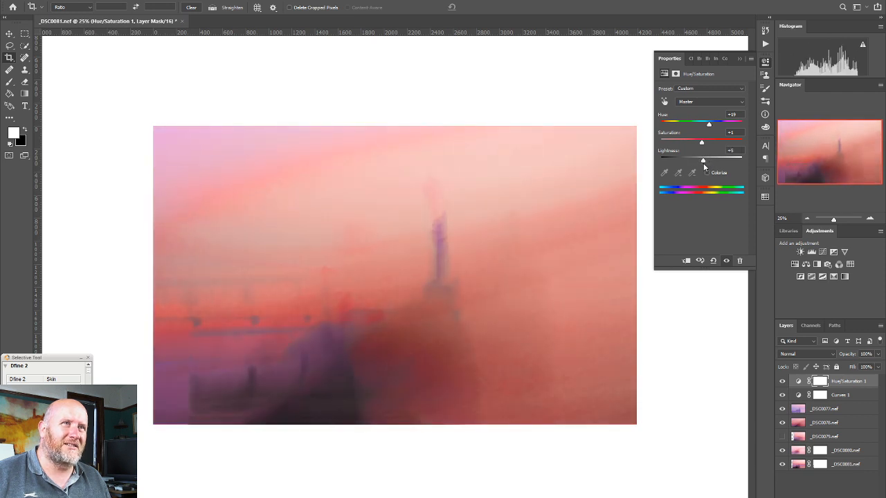
{"action": "double_click", "coordinate": [664, 153]}
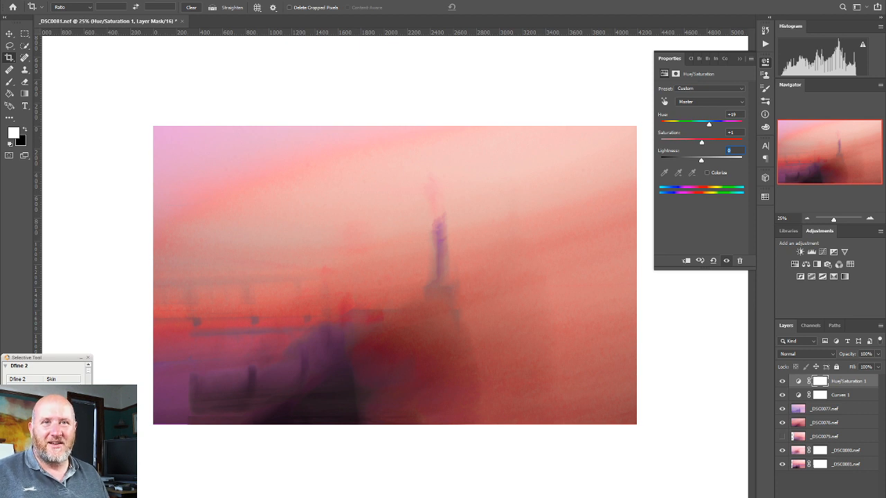
Open the composite in Analog Efex Pro 2 on a new Nik Collection layer and enlarge its window to fill the screen
{"action": "key", "text": "ctrl+shift+alt+n"}
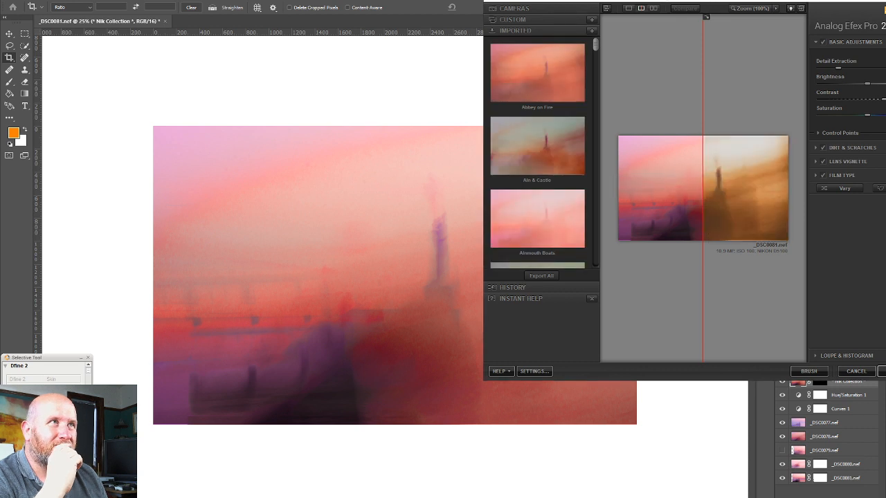
{"action": "left_click_drag", "start_coordinate": [684, 4], "coordinate": [201, 2]}
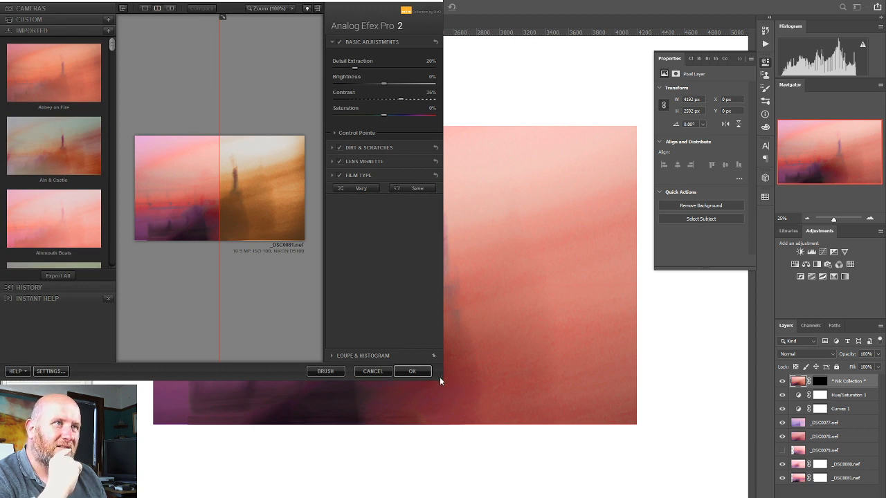
{"action": "left_click_drag", "start_coordinate": [441, 382], "coordinate": [884, 496]}
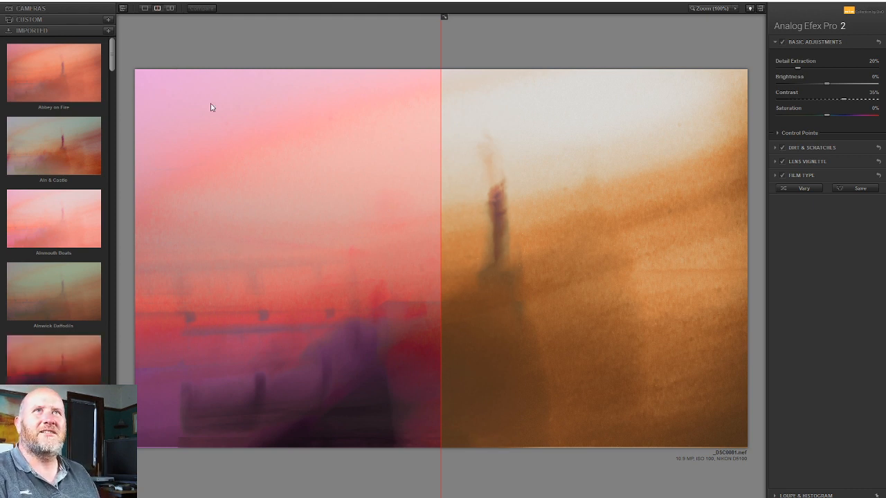
Try the imported recipes Abbey on Fire, Autumn Fall, Aln & Castle and Borders of Blood with the filtered result shown across the whole preview
{"action": "left_click", "coordinate": [77, 82]}
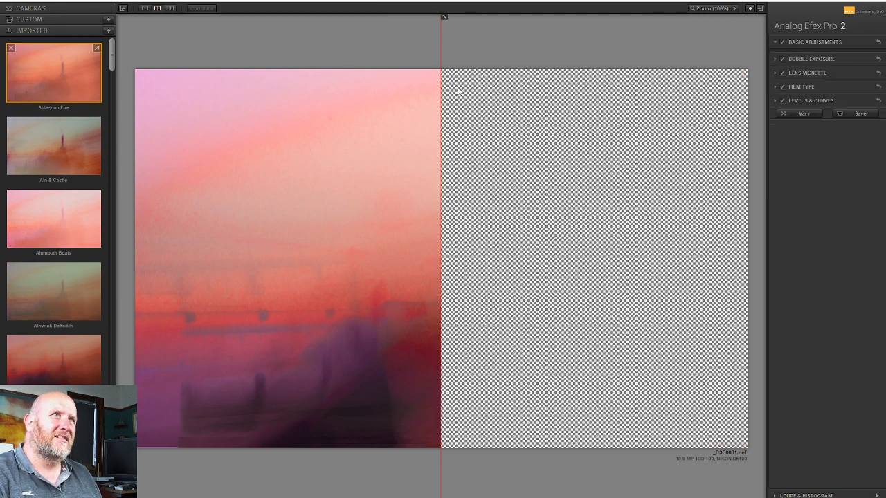
{"action": "left_click_drag", "start_coordinate": [443, 44], "coordinate": [136, 41]}
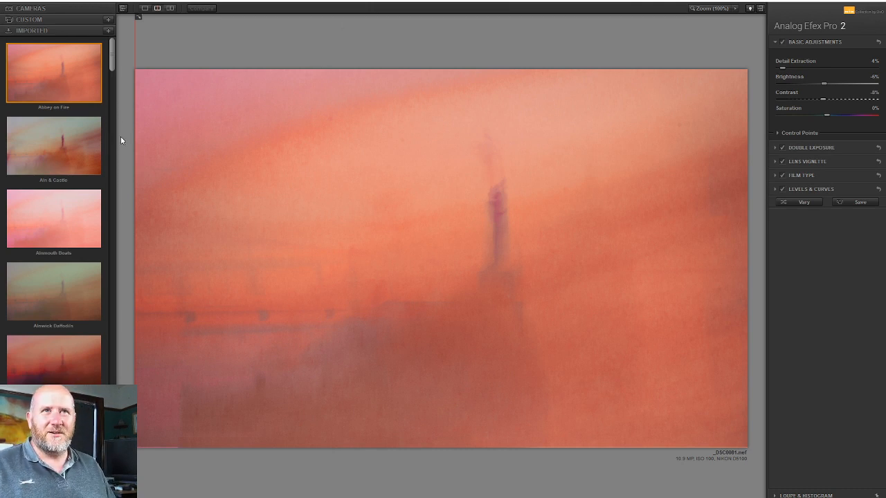
{"action": "left_click_drag", "start_coordinate": [115, 55], "coordinate": [113, 72]}
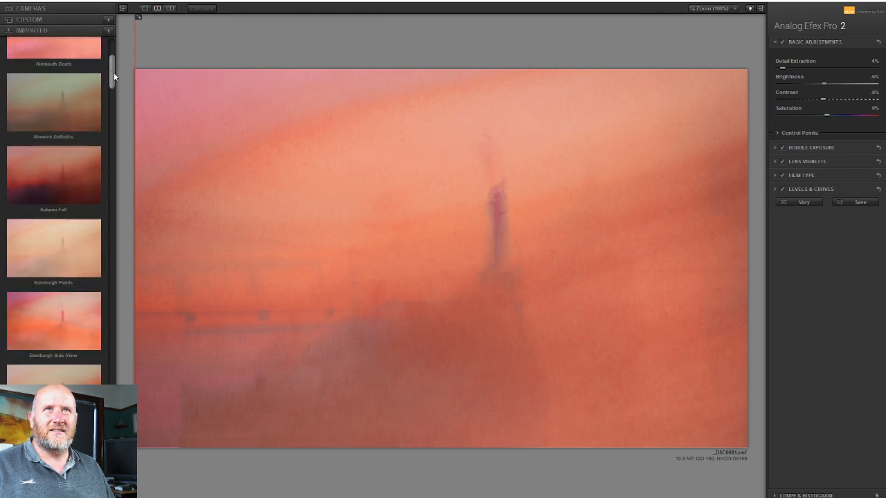
{"action": "left_click", "coordinate": [65, 186]}
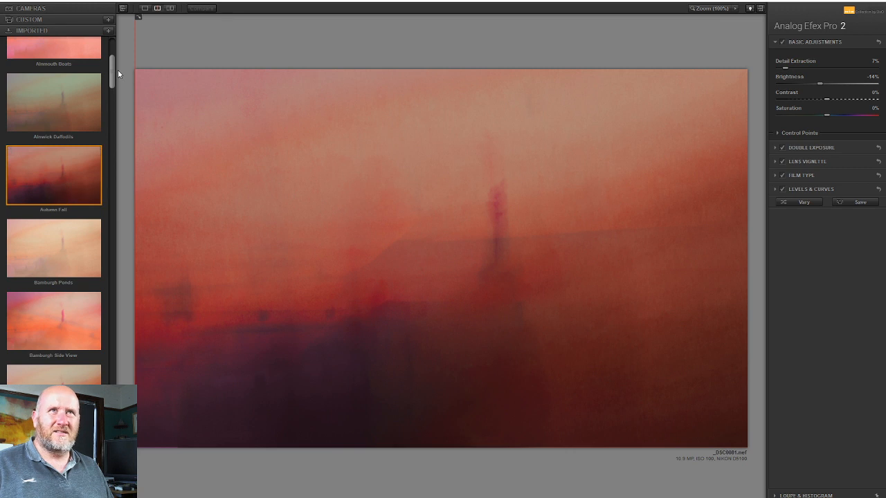
{"action": "left_click_drag", "start_coordinate": [112, 69], "coordinate": [115, 42]}
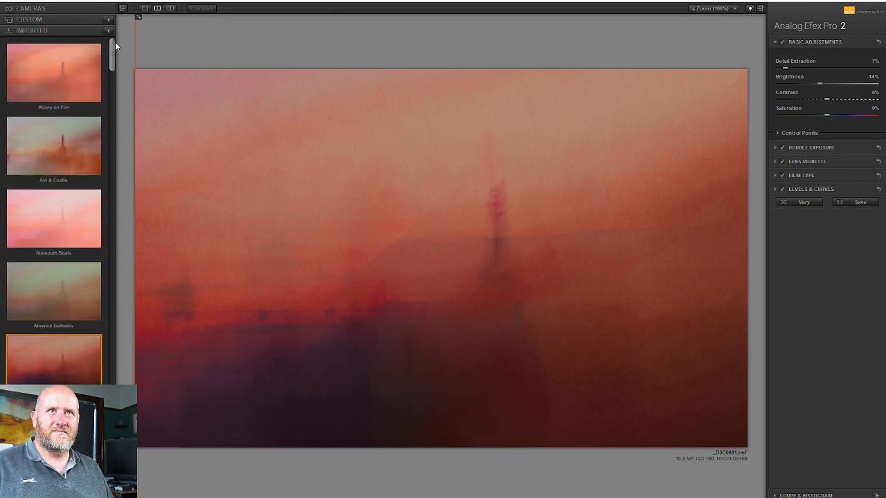
{"action": "left_click", "coordinate": [60, 164]}
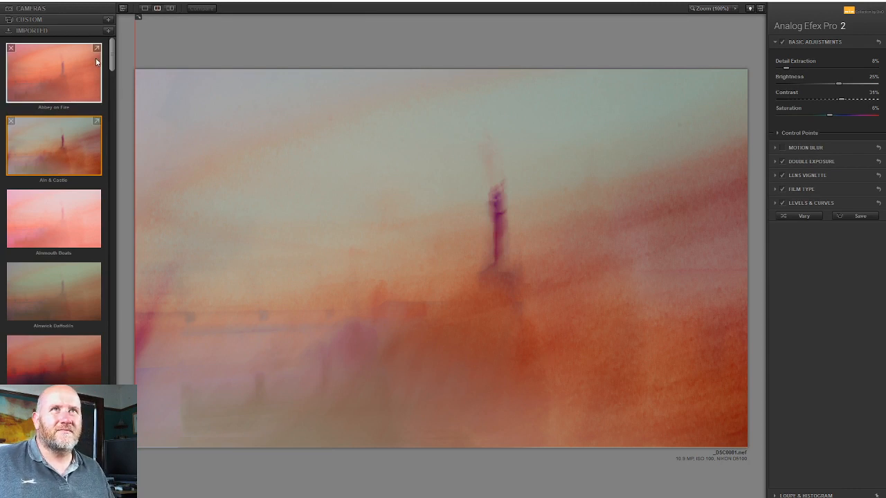
{"action": "left_click_drag", "start_coordinate": [112, 62], "coordinate": [105, 126]}
{"action": "left_click", "coordinate": [61, 167]}
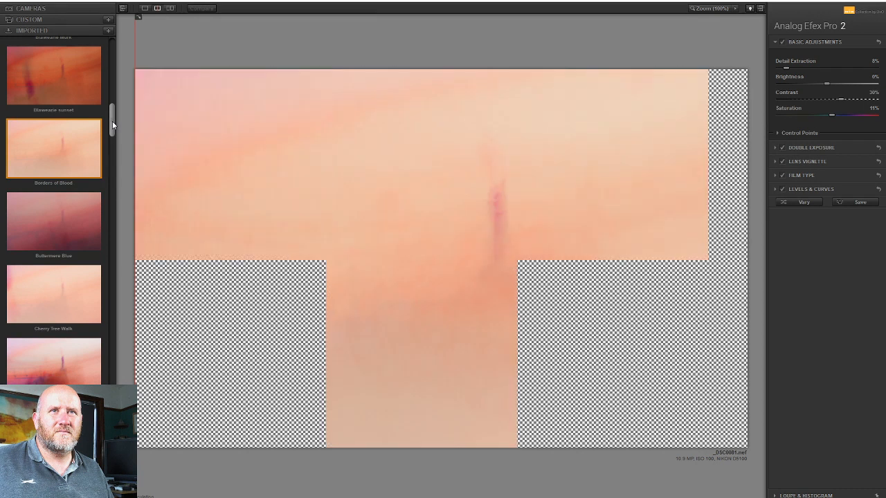
Apply the Coquet Reflections recipe and compare the image with and without its Basic Adjustments and Double Exposure effects
{"action": "left_click_drag", "start_coordinate": [112, 121], "coordinate": [114, 155]}
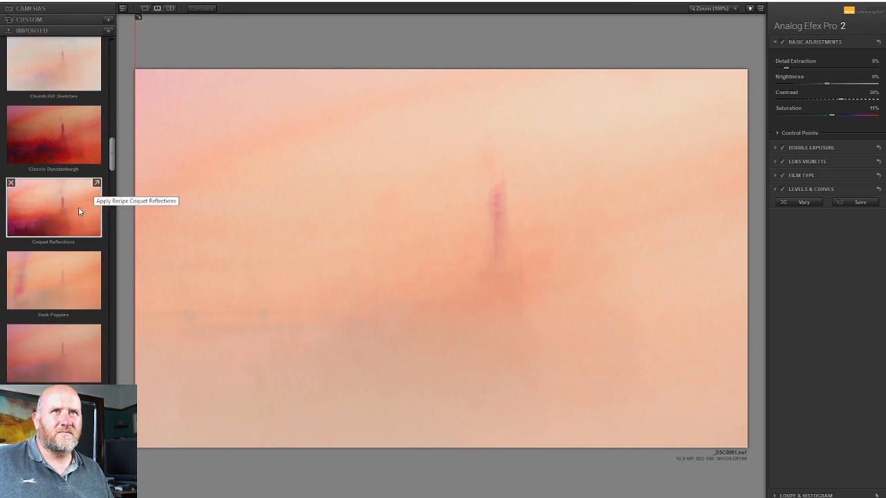
{"action": "left_click", "coordinate": [63, 216]}
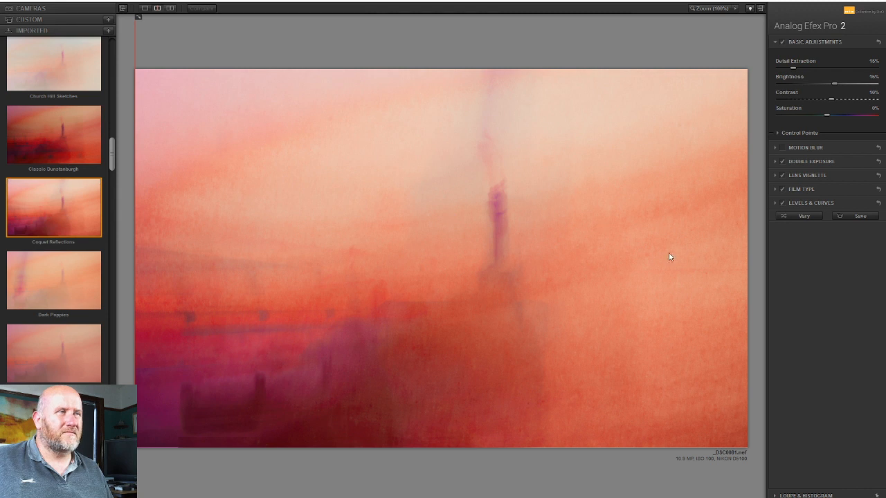
{"action": "left_click", "coordinate": [782, 42]}
{"action": "left_click", "coordinate": [782, 42]}
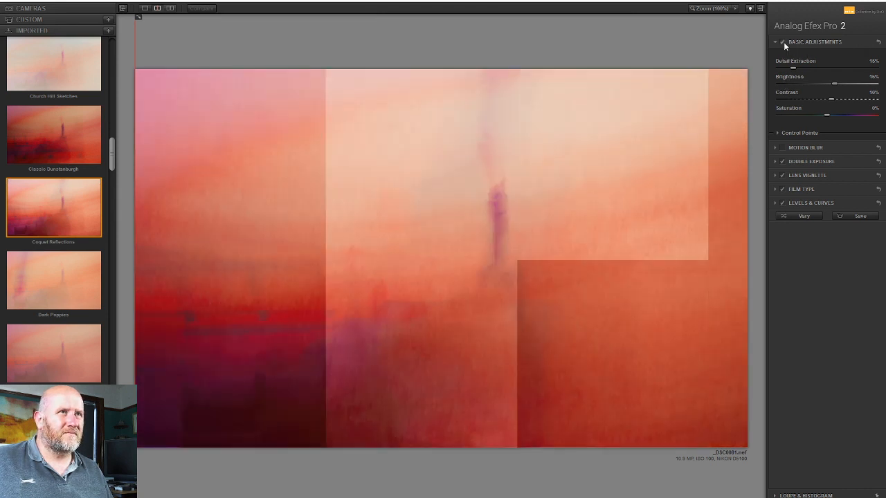
{"action": "left_click", "coordinate": [780, 161]}
{"action": "left_click", "coordinate": [780, 161]}
{"action": "left_click", "coordinate": [781, 161]}
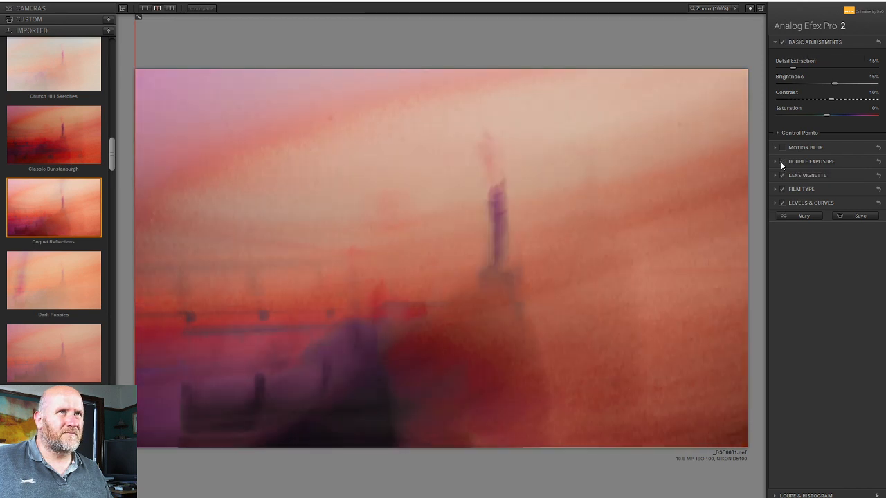
{"action": "left_click", "coordinate": [781, 161]}
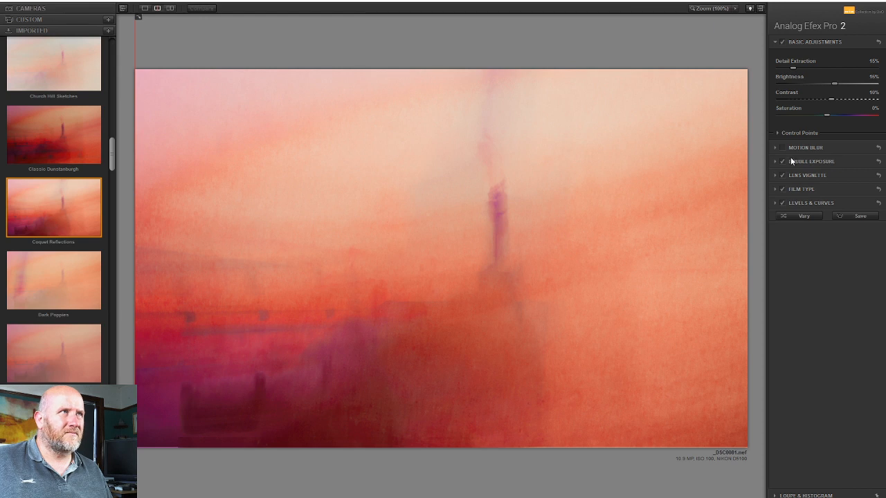
Rotate, shrink and reposition the second exposure of the Double Exposure effect so its dark pier shape lies across the lower middle of the image
{"action": "left_click", "coordinate": [810, 161]}
{"action": "left_click_drag", "start_coordinate": [652, 95], "coordinate": [480, 400]}
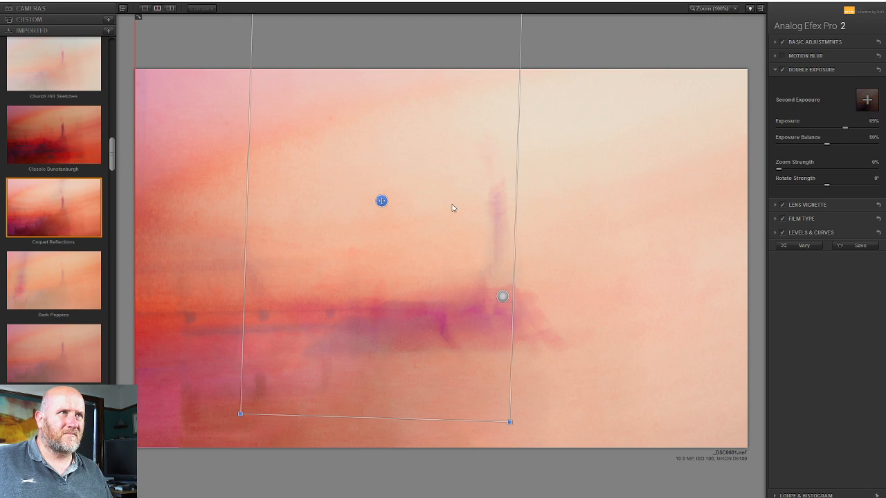
{"action": "left_click_drag", "start_coordinate": [381, 201], "coordinate": [411, 205]}
{"action": "left_click_drag", "start_coordinate": [581, 173], "coordinate": [239, 242]}
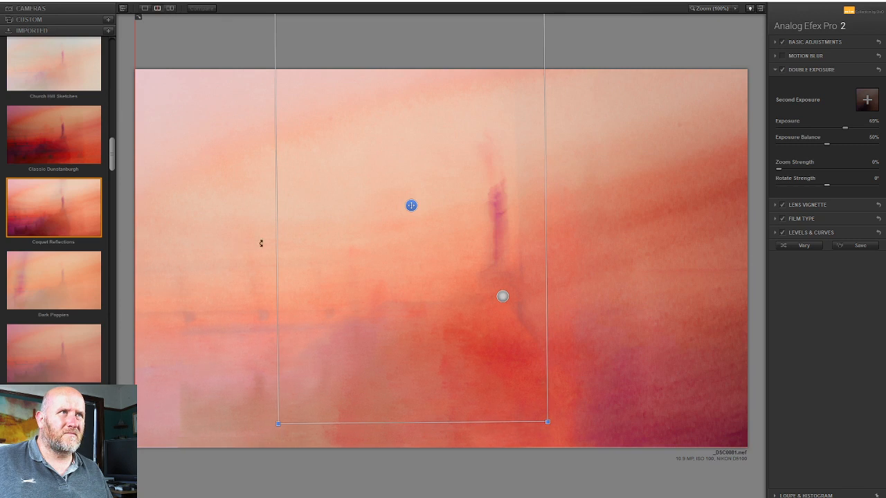
{"action": "left_click_drag", "start_coordinate": [411, 205], "coordinate": [434, 372]}
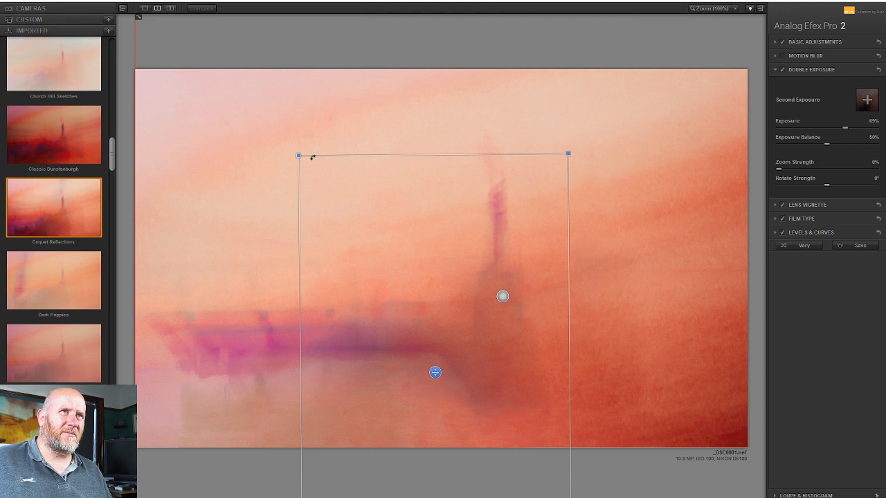
{"action": "left_click_drag", "start_coordinate": [299, 155], "coordinate": [330, 177]}
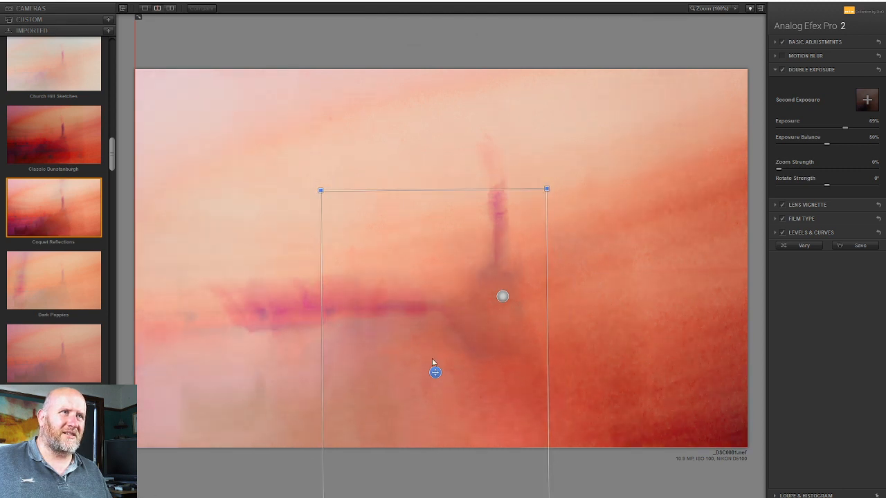
{"action": "left_click_drag", "start_coordinate": [434, 372], "coordinate": [441, 383]}
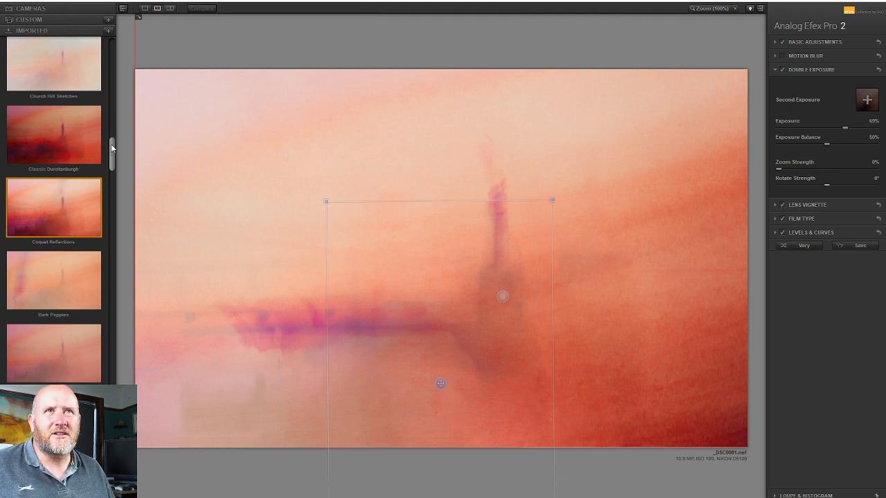
Browse the imported recipes and commit the current Analog Efex Pro 2 effect to its own layer in the document
{"action": "scroll", "coordinate": [114, 166], "scroll_direction": "down", "scroll_amount": 5}
{"action": "scroll", "coordinate": [114, 187], "scroll_direction": "down", "scroll_amount": 5}
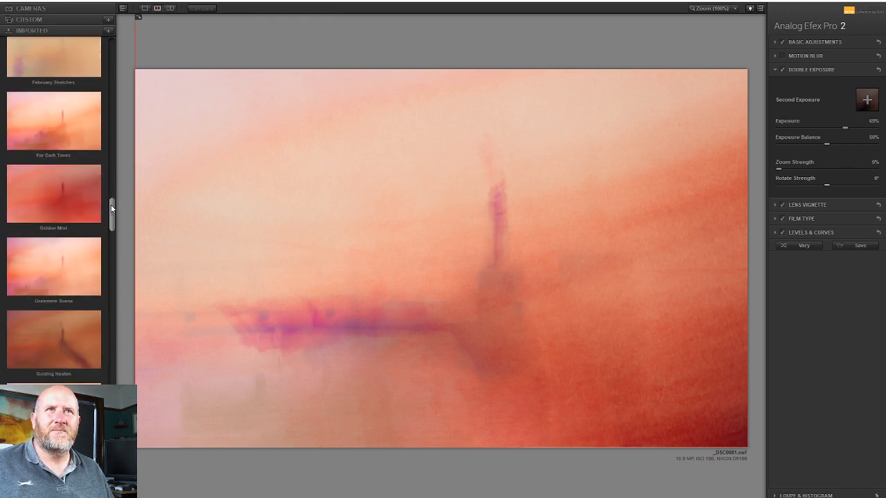
{"action": "left_click_drag", "start_coordinate": [112, 208], "coordinate": [100, 28]}
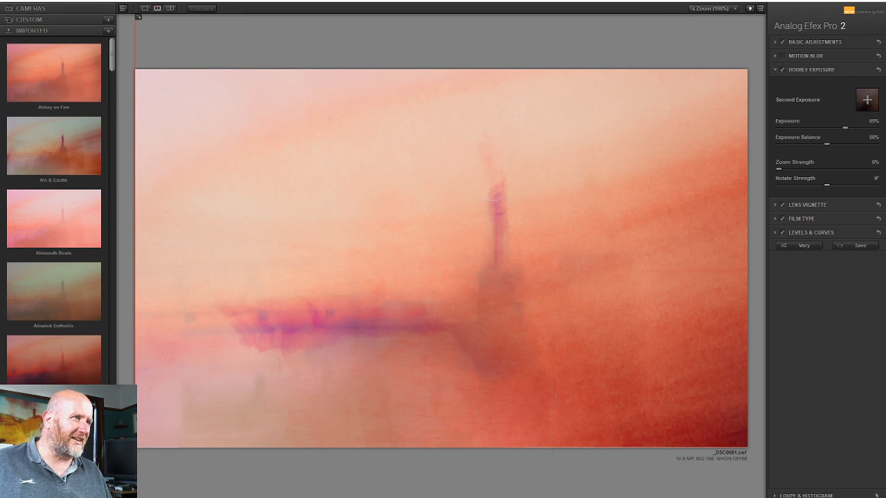
{"action": "left_click", "coordinate": [858, 497]}
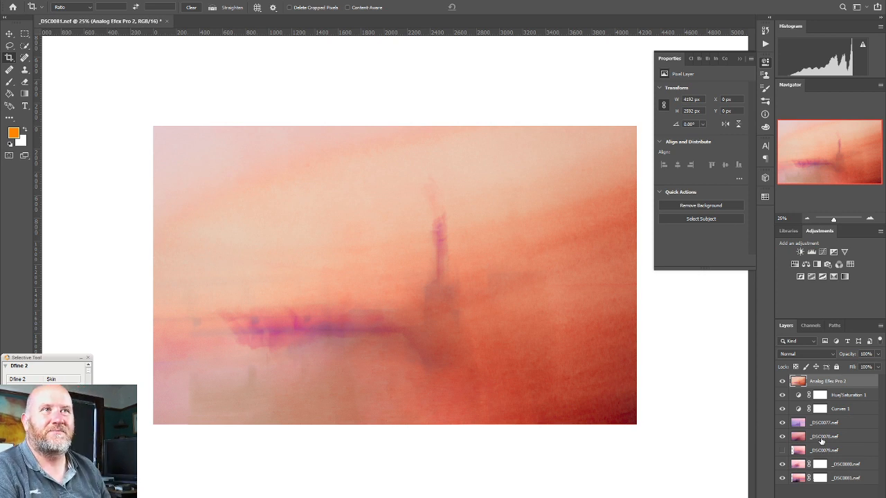
Hide the Analog Efex Pro 2 layer and reopen the filter on a new merged layer above it, with its window maximised
{"action": "left_click", "coordinate": [782, 381]}
{"action": "left_click", "coordinate": [860, 395]}
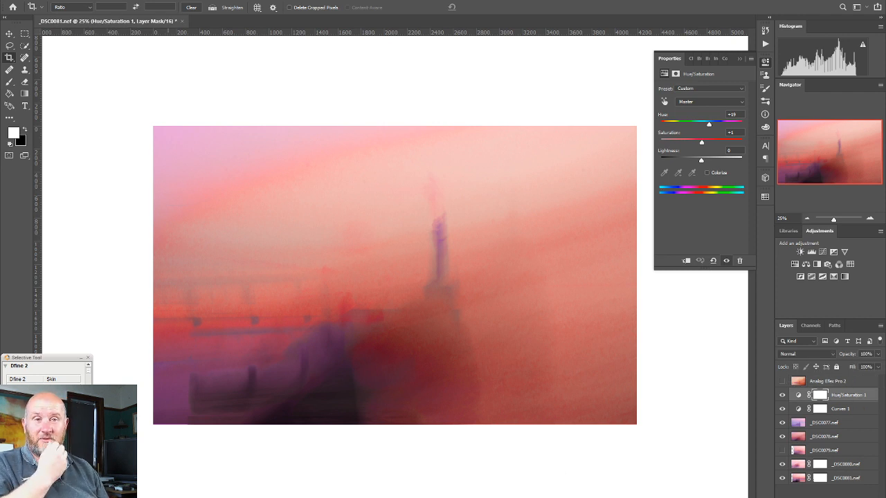
{"action": "key", "text": "ctrl+alt+shift+e"}
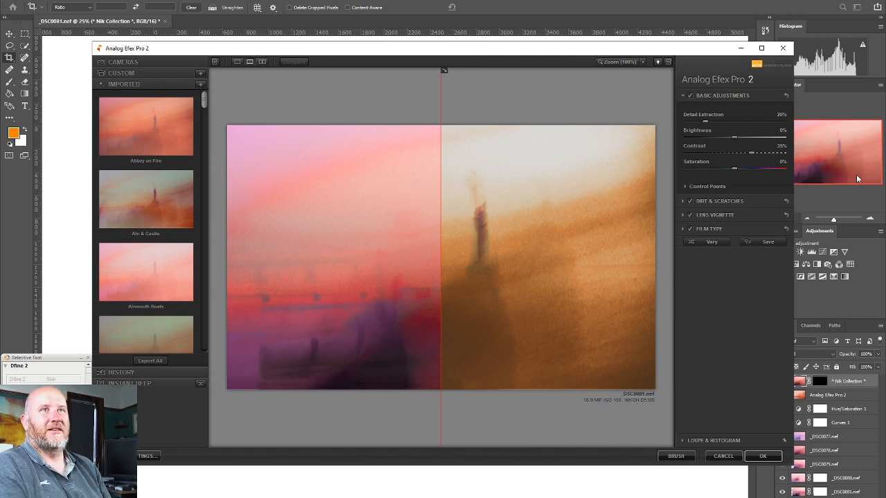
{"action": "left_click", "coordinate": [761, 48]}
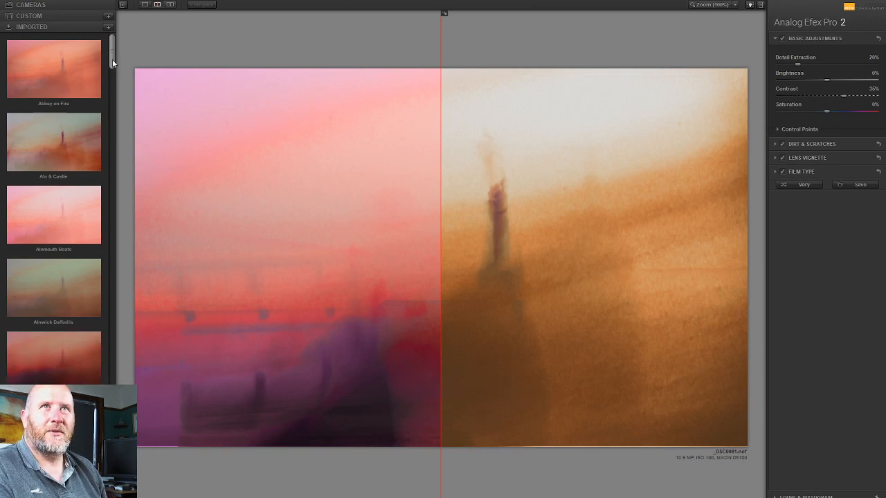
Apply the custom recipe The Mothership and show the filtered result across the whole preview
{"action": "left_click", "coordinate": [58, 15]}
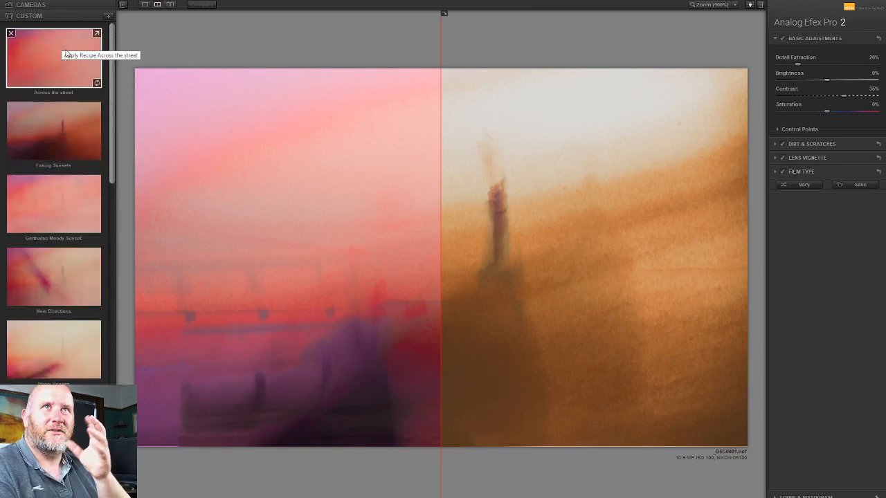
{"action": "left_click_drag", "start_coordinate": [113, 162], "coordinate": [114, 325]}
{"action": "left_click_drag", "start_coordinate": [114, 352], "coordinate": [117, 327]}
{"action": "left_click", "coordinate": [64, 196]}
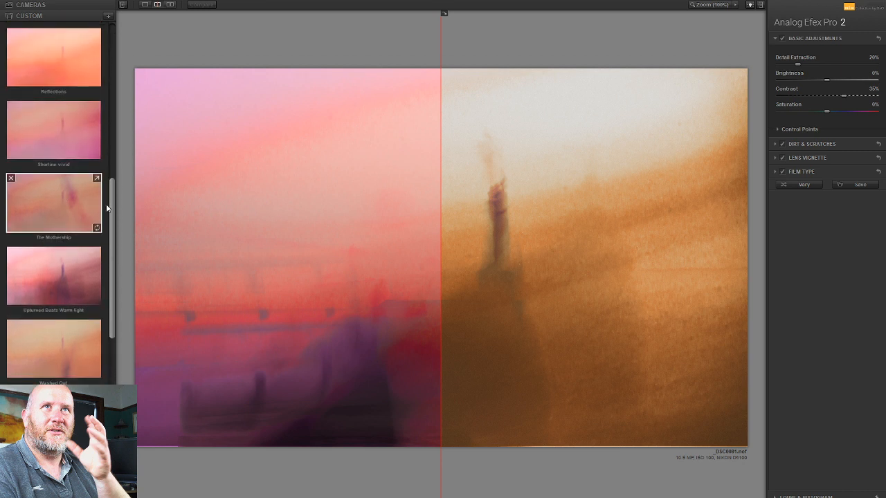
{"action": "left_click_drag", "start_coordinate": [439, 223], "coordinate": [136, 189]}
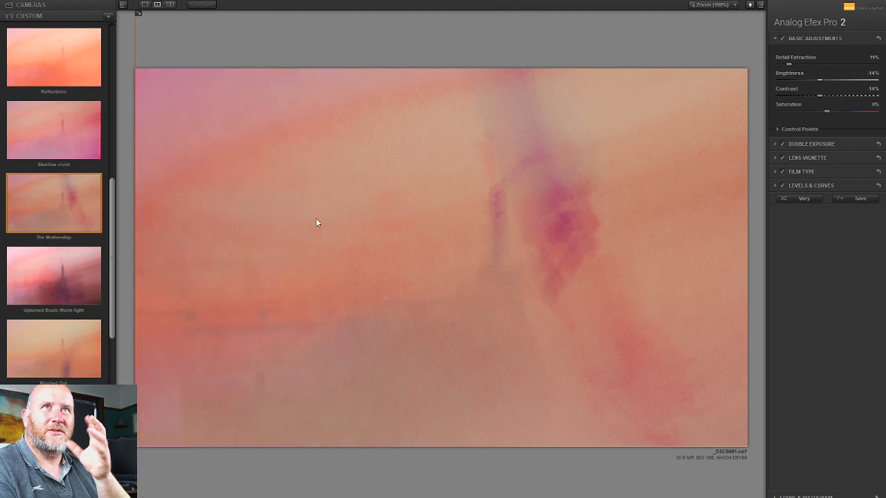
Try the custom recipes Faking Sunsets and Across the street, and settle on Faking Sunsets
{"action": "left_click_drag", "start_coordinate": [110, 204], "coordinate": [121, 58]}
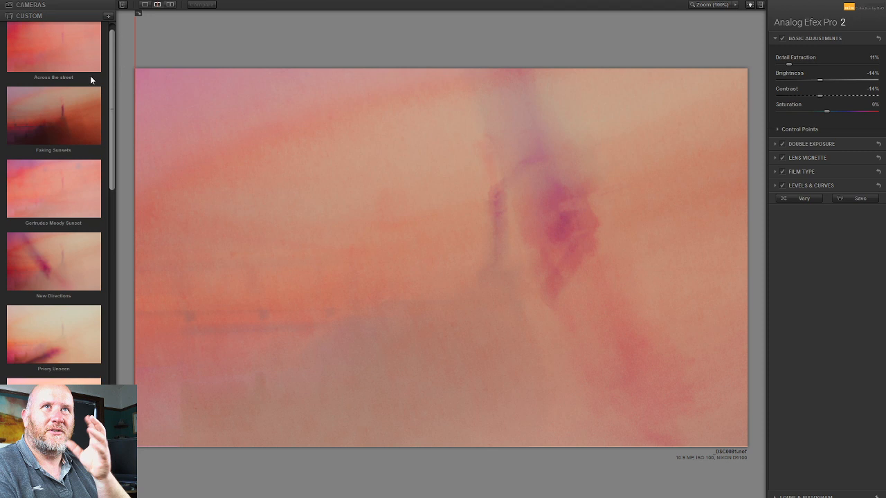
{"action": "left_click", "coordinate": [54, 124]}
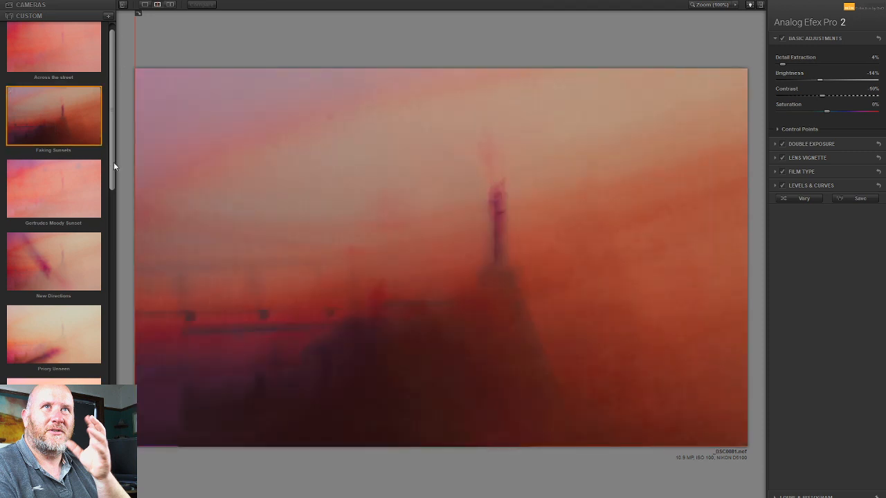
{"action": "scroll", "coordinate": [114, 163], "scroll_direction": "up", "scroll_amount": 1}
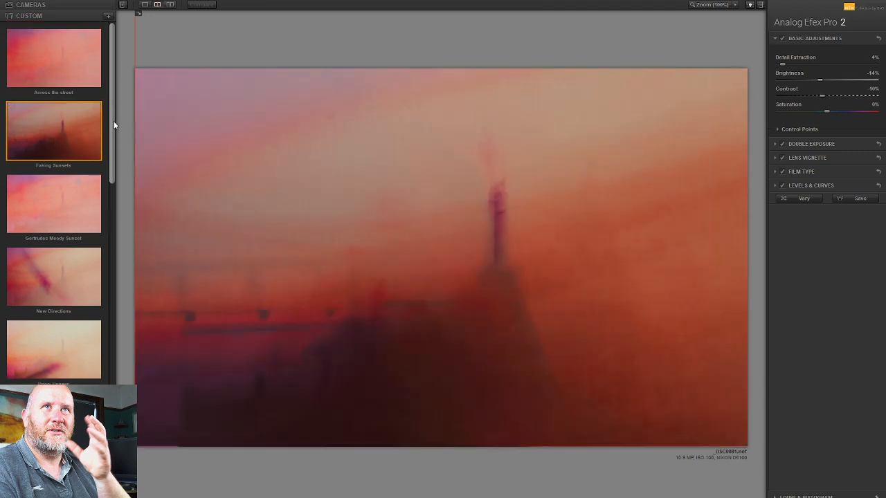
{"action": "left_click", "coordinate": [56, 57]}
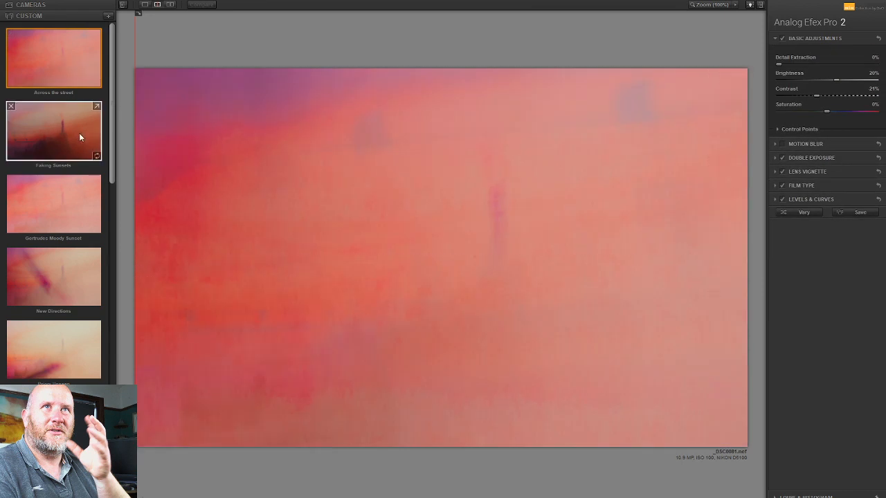
{"action": "left_click", "coordinate": [79, 135]}
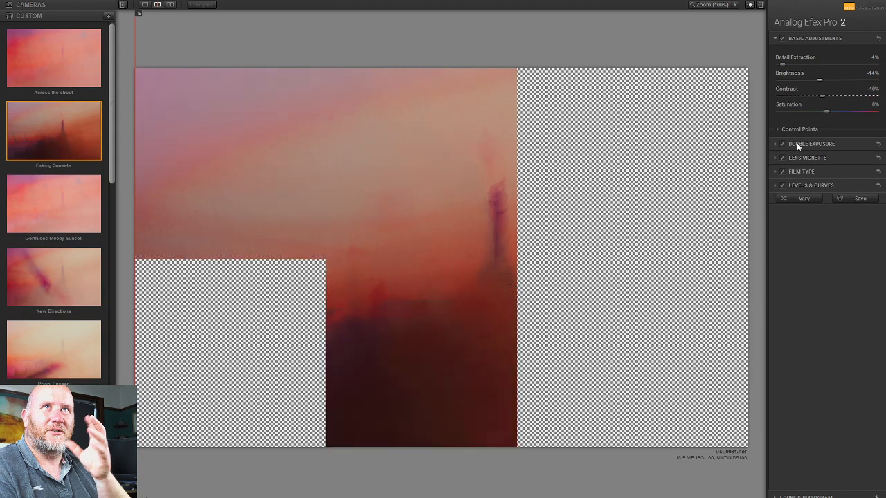
Set the Double Exposure effect's exposure to 58% and its exposure balance to 47%, and switch off Basic Adjustments
{"action": "left_click", "coordinate": [782, 144]}
{"action": "left_click", "coordinate": [782, 145]}
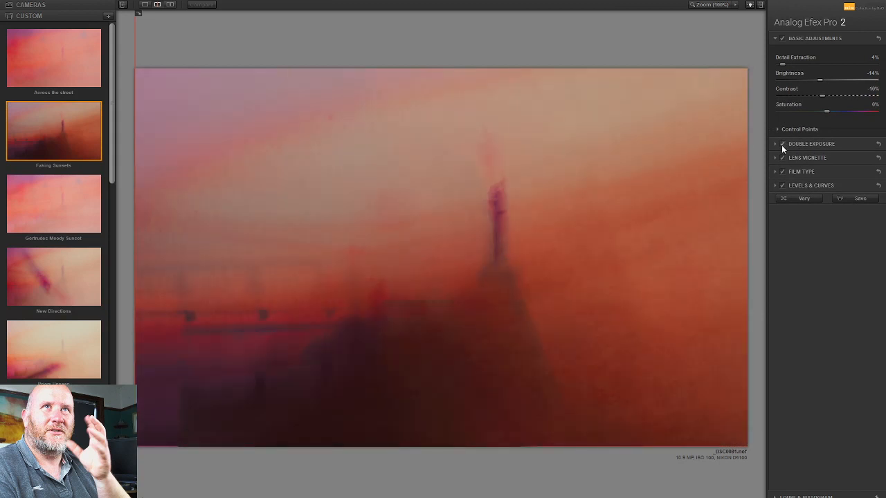
{"action": "left_click", "coordinate": [797, 145]}
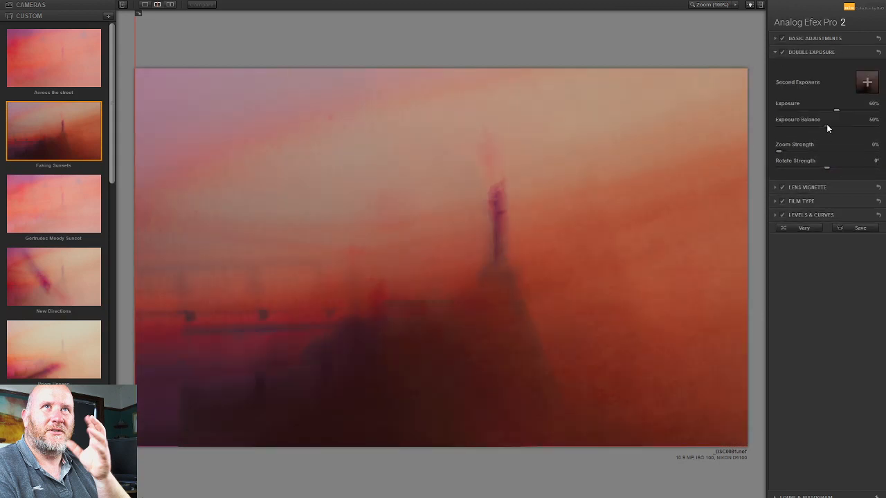
{"action": "left_click_drag", "start_coordinate": [844, 129], "coordinate": [834, 111]}
{"action": "left_click", "coordinate": [799, 39]}
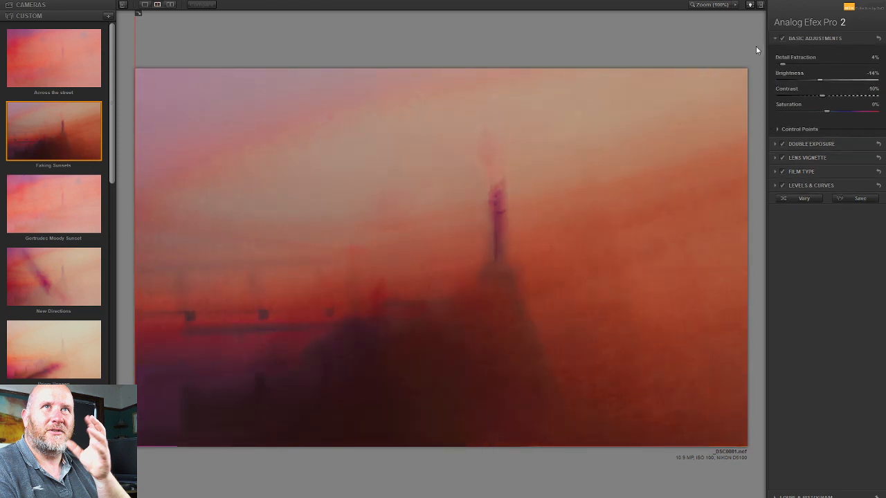
{"action": "left_click", "coordinate": [783, 38]}
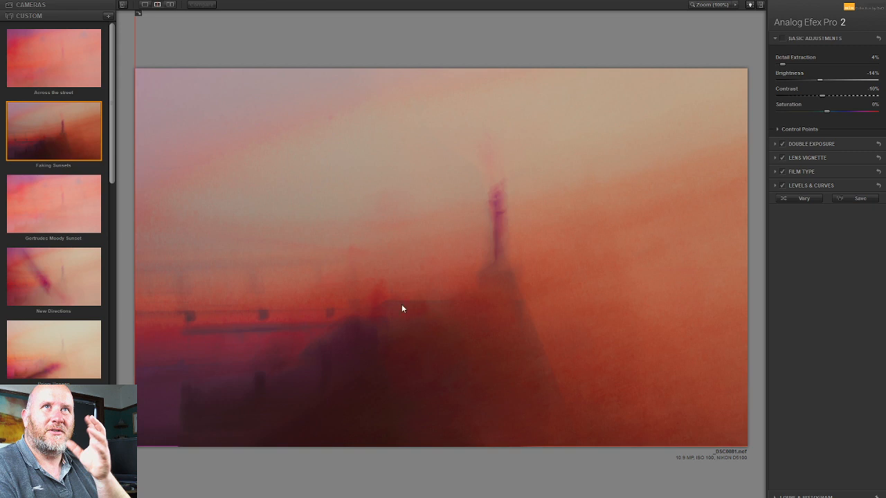
Rotate the second exposure almost level and reposition it over the lower pier, with exposure balance at 56% and slightly more exposure
{"action": "left_click", "coordinate": [827, 143]}
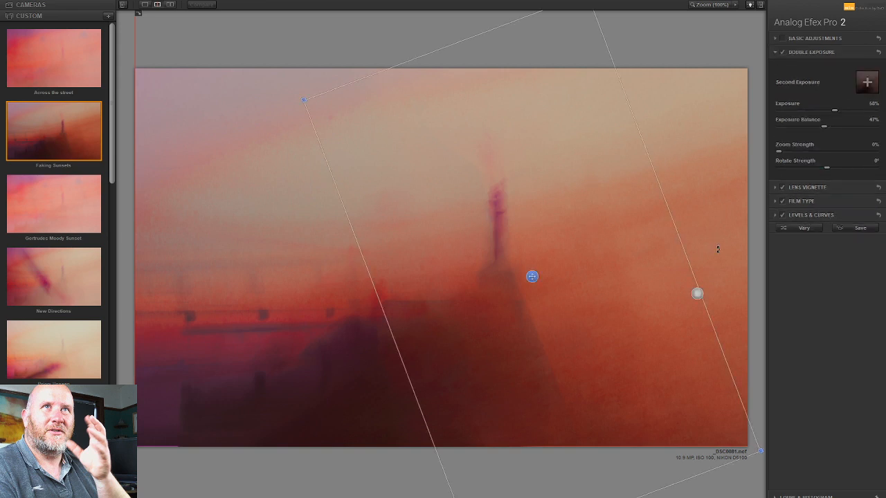
{"action": "left_click_drag", "start_coordinate": [718, 255], "coordinate": [583, 139]}
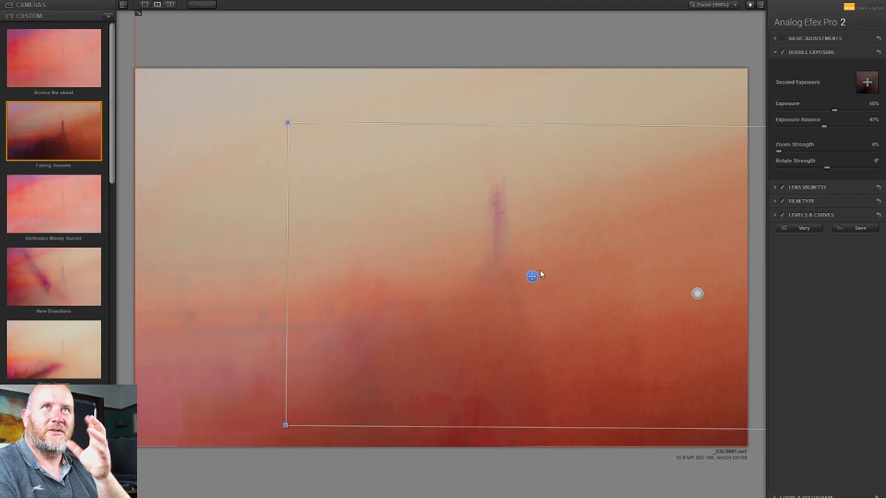
{"action": "mouse_move", "coordinate": [531, 276]}
{"action": "left_mouse_down"}
{"action": "mouse_move", "coordinate": [482, 285]}
{"action": "mouse_move", "coordinate": [469, 309]}
{"action": "mouse_move", "coordinate": [473, 237]}
{"action": "mouse_move", "coordinate": [509, 247]}
{"action": "mouse_move", "coordinate": [519, 301]}
{"action": "mouse_move", "coordinate": [518, 276]}
{"action": "mouse_move", "coordinate": [551, 331]}
{"action": "mouse_move", "coordinate": [559, 312]}
{"action": "mouse_move", "coordinate": [589, 330]}
{"action": "mouse_move", "coordinate": [630, 334]}
{"action": "mouse_move", "coordinate": [649, 302]}
{"action": "mouse_move", "coordinate": [626, 279]}
{"action": "mouse_move", "coordinate": [610, 290]}
{"action": "mouse_move", "coordinate": [506, 287]}
{"action": "mouse_move", "coordinate": [445, 269]}
{"action": "mouse_move", "coordinate": [154, 265]}
{"action": "mouse_move", "coordinate": [6, 251]}
{"action": "mouse_move", "coordinate": [27, 191]}
{"action": "mouse_move", "coordinate": [65, 263]}
{"action": "mouse_move", "coordinate": [217, 297]}
{"action": "mouse_move", "coordinate": [470, 297]}
{"action": "mouse_move", "coordinate": [498, 274]}
{"action": "mouse_move", "coordinate": [525, 272]}
{"action": "mouse_move", "coordinate": [538, 274]}
{"action": "mouse_move", "coordinate": [526, 297]}
{"action": "mouse_move", "coordinate": [505, 295]}
{"action": "mouse_move", "coordinate": [532, 291]}
{"action": "left_mouse_up"}
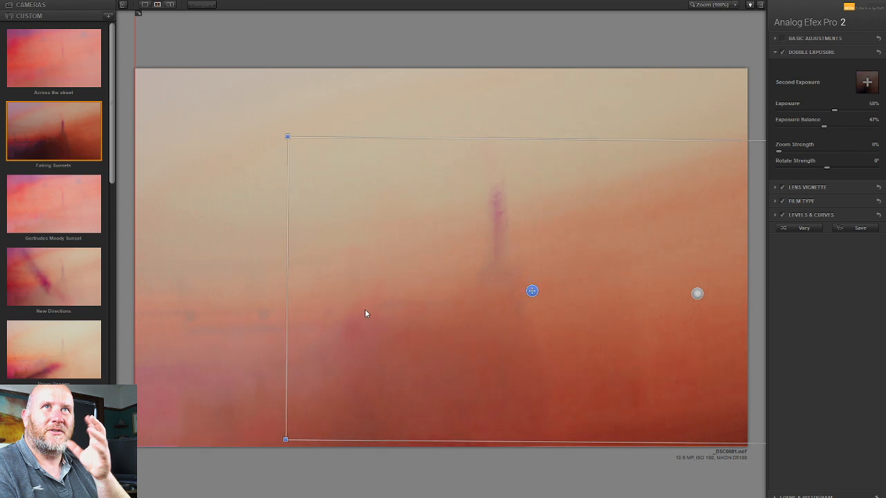
{"action": "left_click_drag", "start_coordinate": [531, 290], "coordinate": [530, 297]}
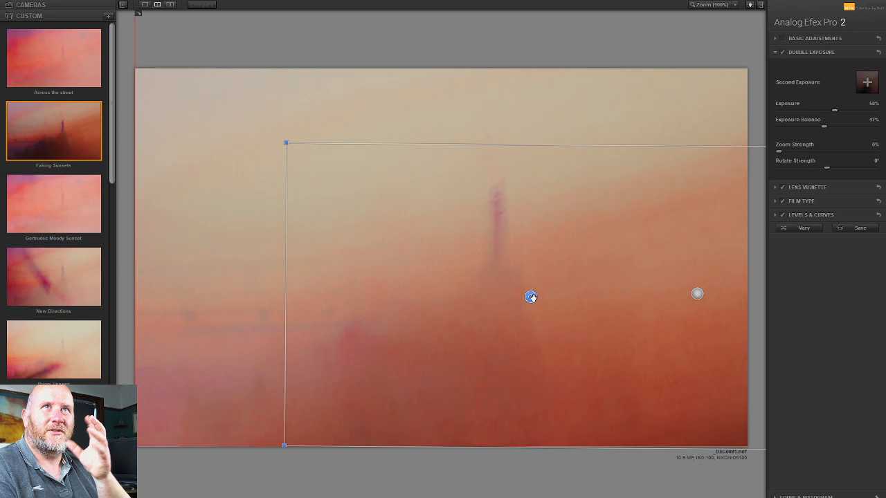
{"action": "mouse_move", "coordinate": [530, 297]}
{"action": "left_mouse_down"}
{"action": "mouse_move", "coordinate": [544, 282]}
{"action": "mouse_move", "coordinate": [541, 292]}
{"action": "left_mouse_up"}
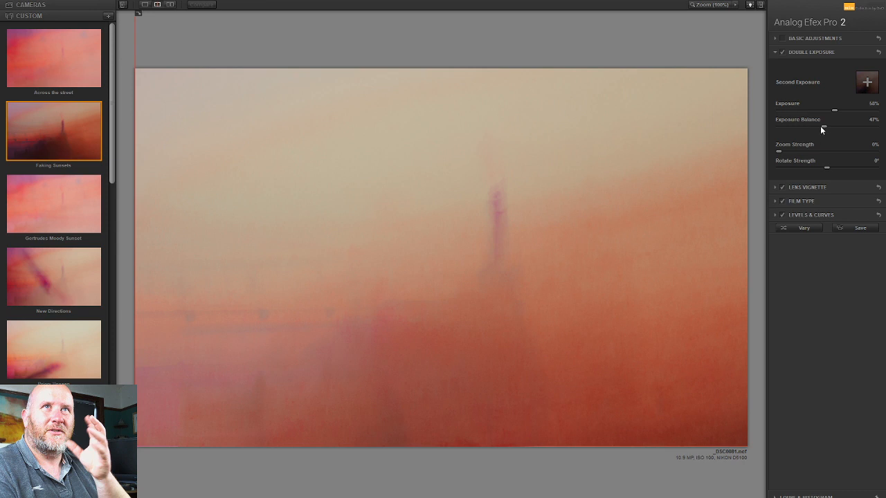
{"action": "mouse_move", "coordinate": [823, 129]}
{"action": "left_mouse_down"}
{"action": "mouse_move", "coordinate": [851, 131]}
{"action": "mouse_move", "coordinate": [805, 131]}
{"action": "mouse_move", "coordinate": [823, 130]}
{"action": "left_mouse_up"}
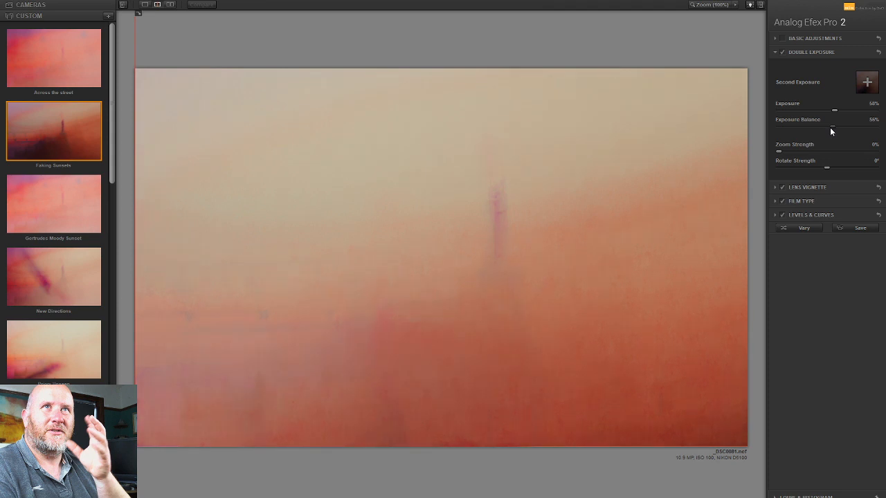
{"action": "mouse_move", "coordinate": [835, 110]}
{"action": "left_mouse_down"}
{"action": "mouse_move", "coordinate": [815, 108]}
{"action": "mouse_move", "coordinate": [840, 107]}
{"action": "left_mouse_up"}
Compare the image with and without the Lens Vignette and move the vignette's centre from the left edge to the middle of the image
{"action": "left_click", "coordinate": [781, 189]}
{"action": "left_click", "coordinate": [781, 187]}
{"action": "left_click", "coordinate": [782, 188]}
{"action": "left_click", "coordinate": [781, 187]}
{"action": "left_click", "coordinate": [792, 188]}
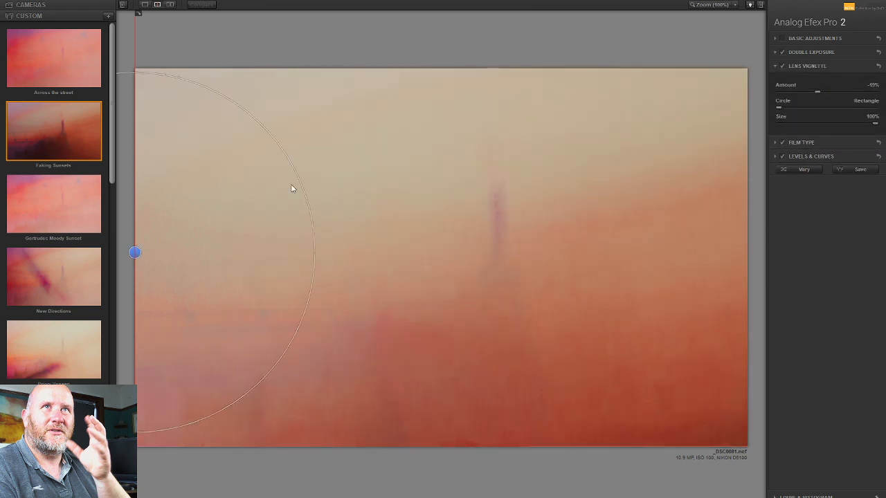
{"action": "left_click_drag", "start_coordinate": [136, 252], "coordinate": [448, 268]}
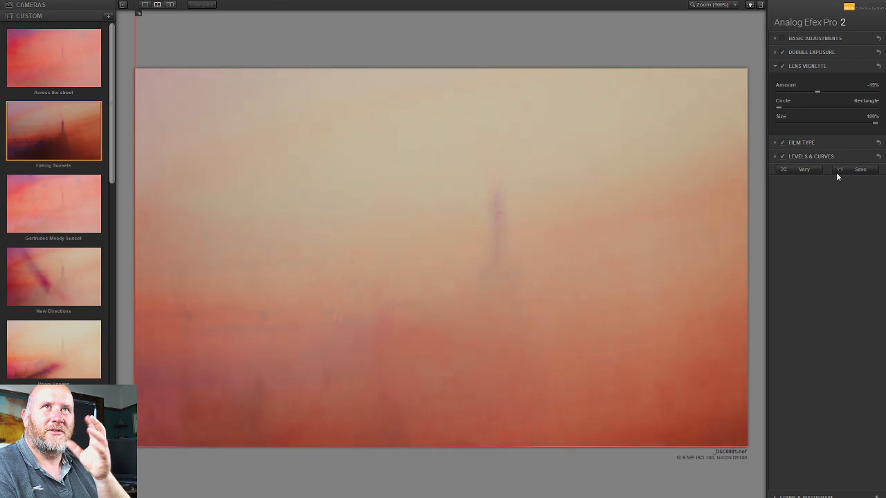
Compare the image with and without the Film Type effect and shift its warm film from faded towards neutral
{"action": "left_click", "coordinate": [783, 141]}
{"action": "left_click", "coordinate": [783, 141]}
{"action": "left_click", "coordinate": [783, 142]}
{"action": "left_click", "coordinate": [783, 142]}
{"action": "left_click", "coordinate": [817, 142]}
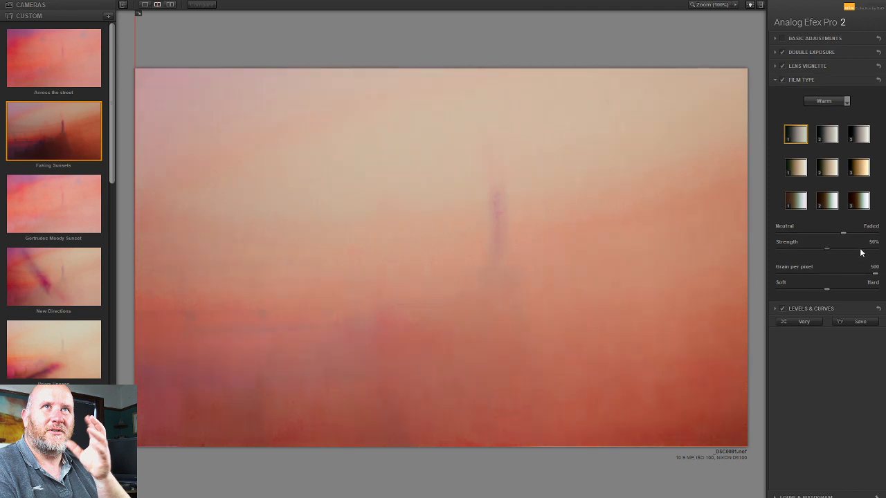
{"action": "left_click_drag", "start_coordinate": [842, 233], "coordinate": [809, 229]}
Compare the image with and without Levels & Curves and nudge the black and white end points of the RGB curve
{"action": "left_click", "coordinate": [782, 309]}
{"action": "left_click", "coordinate": [782, 308]}
{"action": "left_click", "coordinate": [817, 309]}
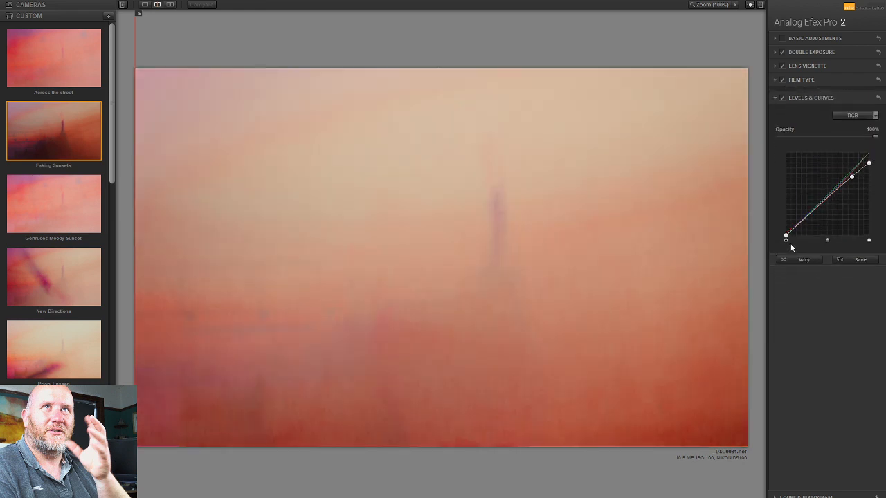
{"action": "left_click_drag", "start_coordinate": [784, 236], "coordinate": [768, 254]}
{"action": "left_click_drag", "start_coordinate": [869, 162], "coordinate": [869, 162]}
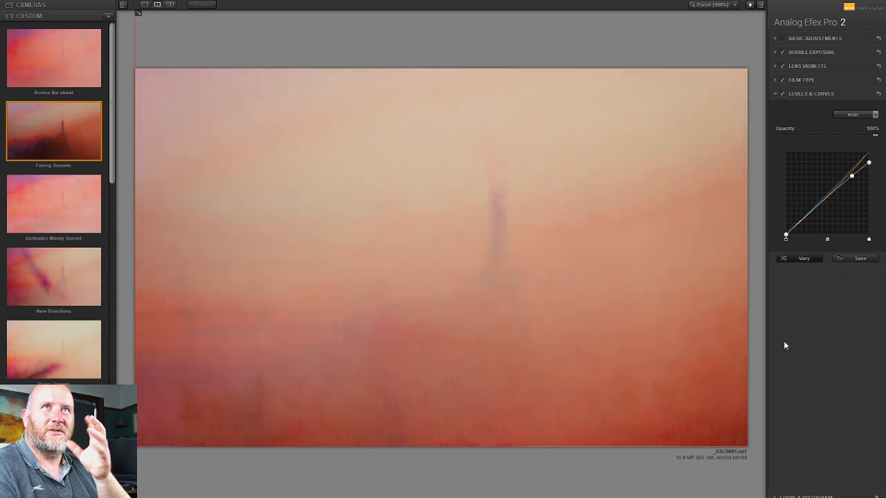
Set the Lens Vignette amount to -9% and apply the Analog Efex Pro 2 effect to the document
{"action": "left_click", "coordinate": [790, 66]}
{"action": "left_click_drag", "start_coordinate": [818, 91], "coordinate": [822, 90]}
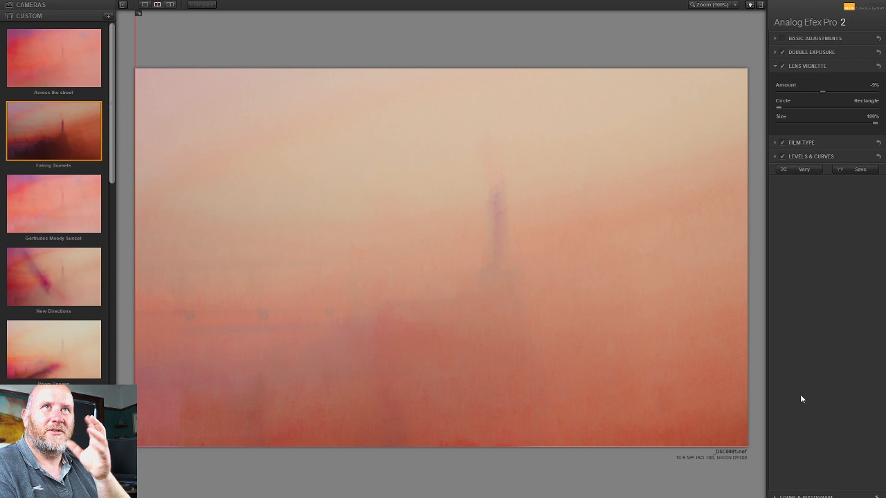
{"action": "left_click", "coordinate": [849, 496]}
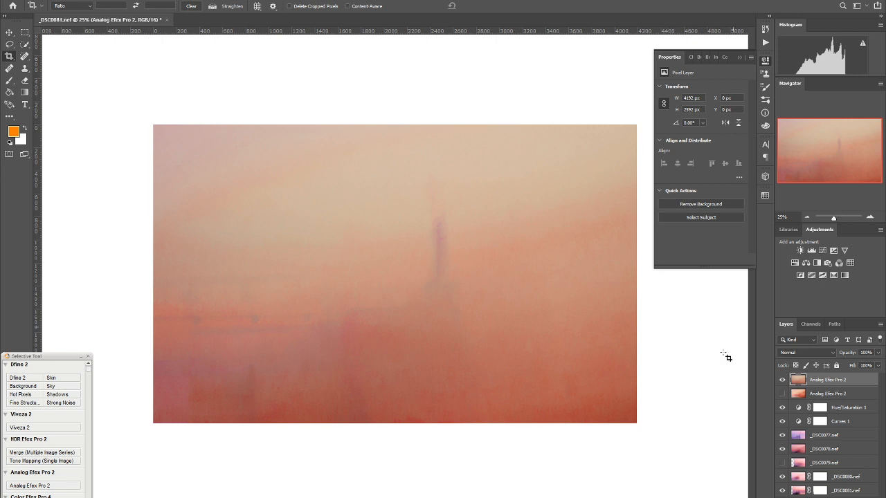
Compare the two Analog Efex Pro 2 layers with each other and with the unfiltered composite by switching their visibility
{"action": "left_click", "coordinate": [782, 380]}
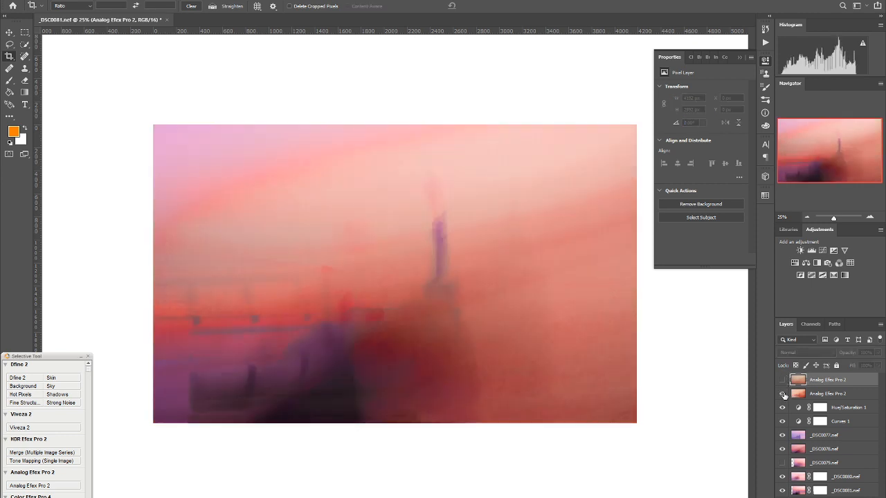
{"action": "left_click", "coordinate": [782, 394]}
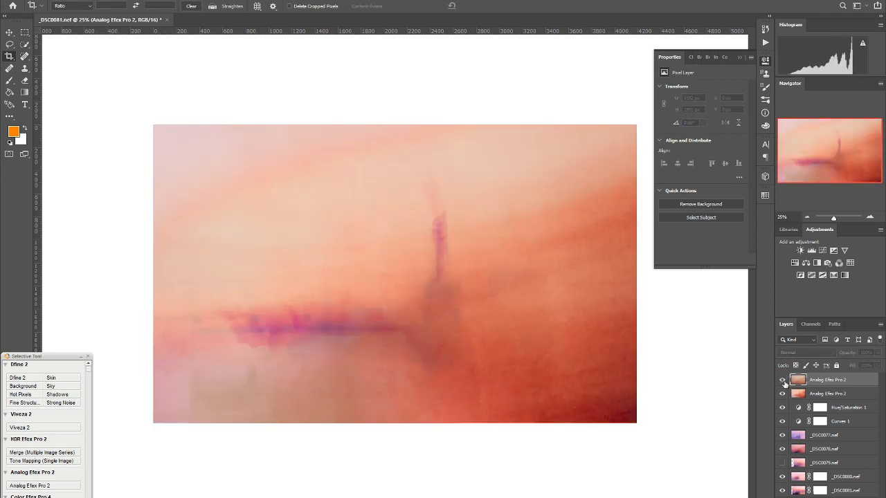
{"action": "left_click", "coordinate": [783, 381]}
{"action": "left_click", "coordinate": [782, 380]}
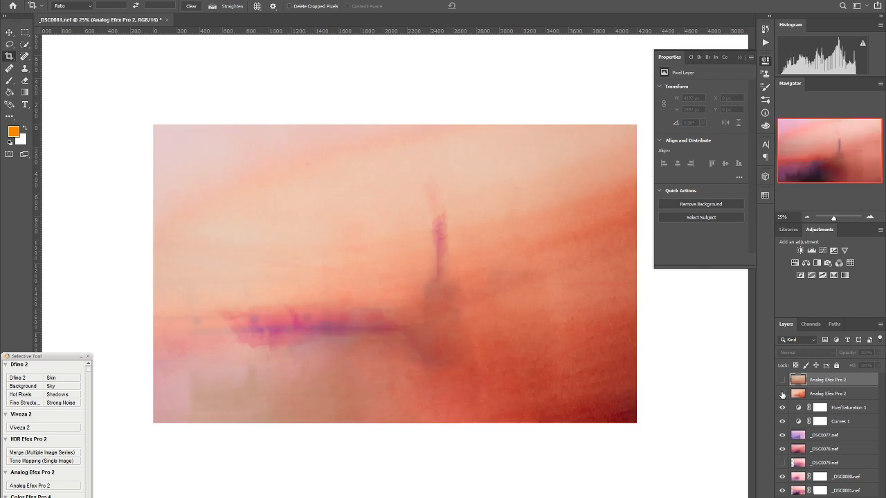
{"action": "left_click", "coordinate": [782, 395]}
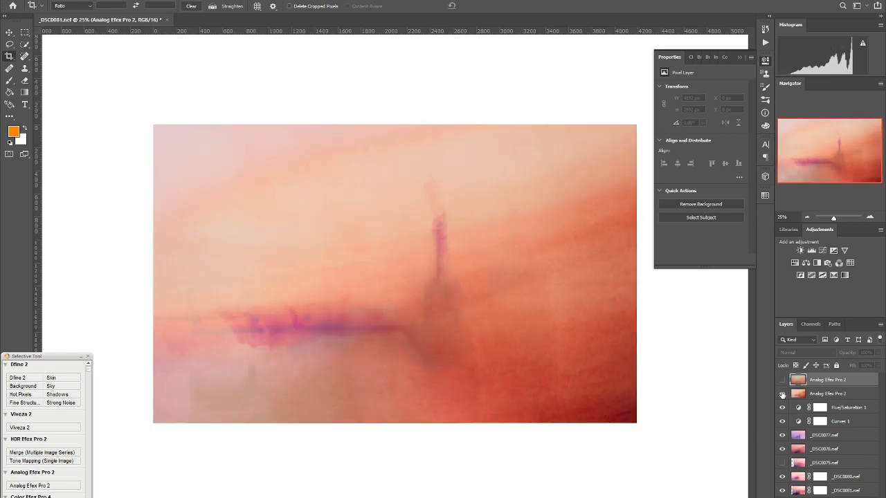
Show the top Analog Efex Pro 2 layer again and save the layered document as _DSC0077-Edit.psd
{"action": "left_click", "coordinate": [782, 380]}
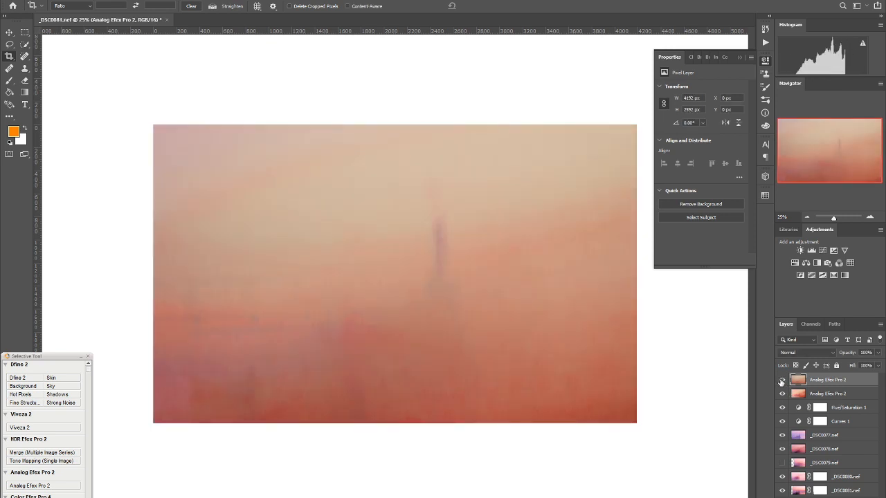
{"action": "left_click", "coordinate": [25, 1]}
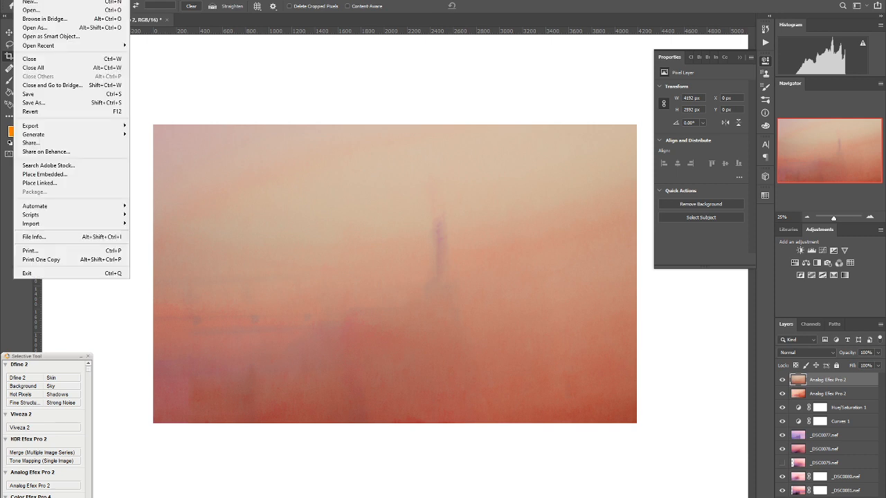
{"action": "left_click", "coordinate": [60, 98]}
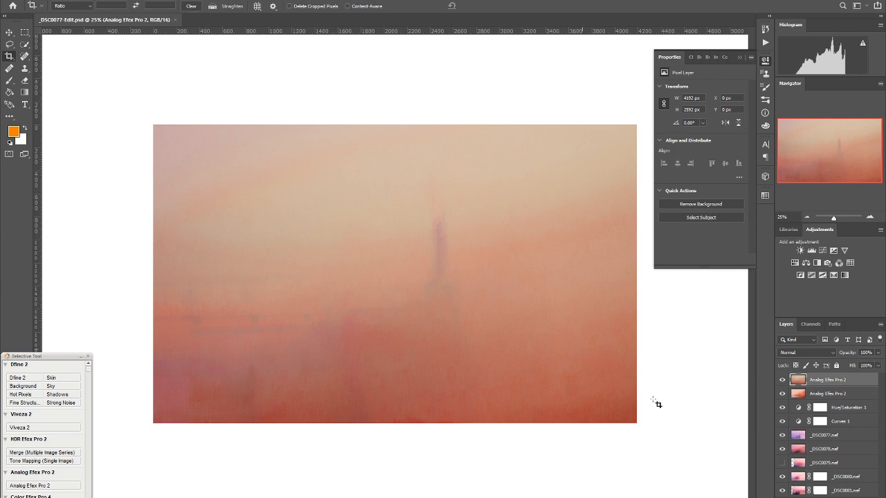
Hide the top Analog Efex Pro 2 layer and flatten the image
{"action": "left_click", "coordinate": [782, 380]}
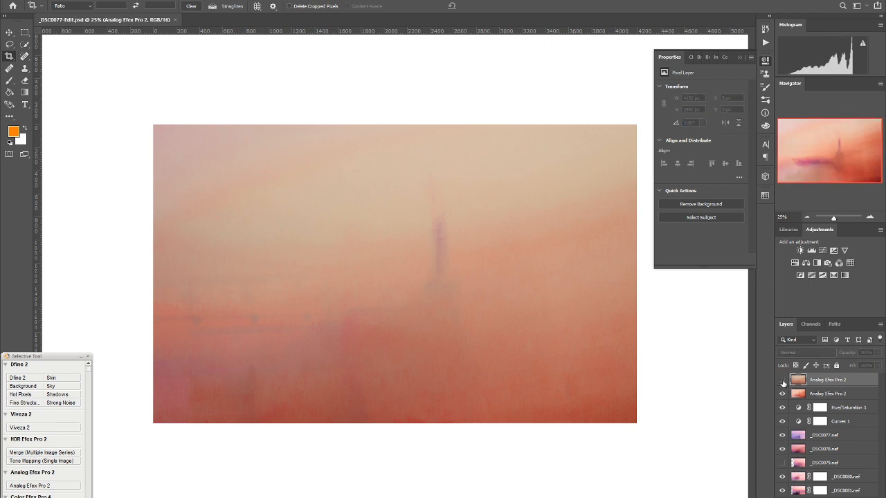
{"action": "left_click", "coordinate": [880, 324]}
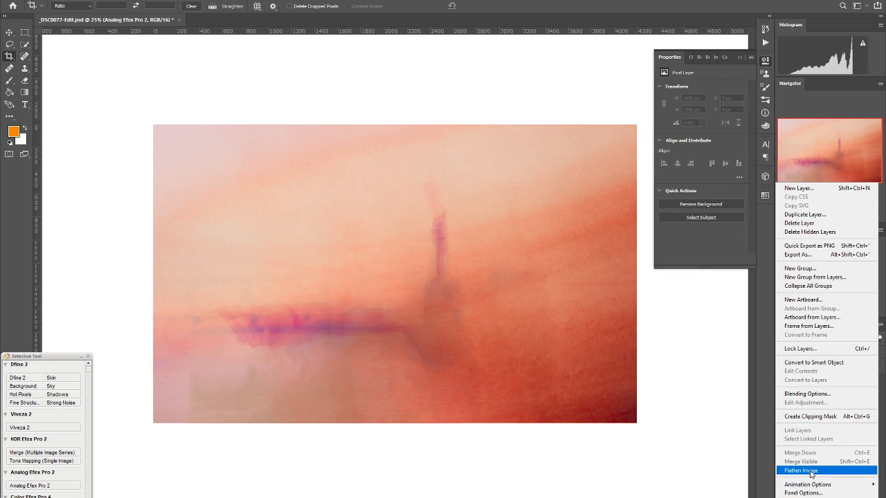
{"action": "left_click", "coordinate": [809, 472]}
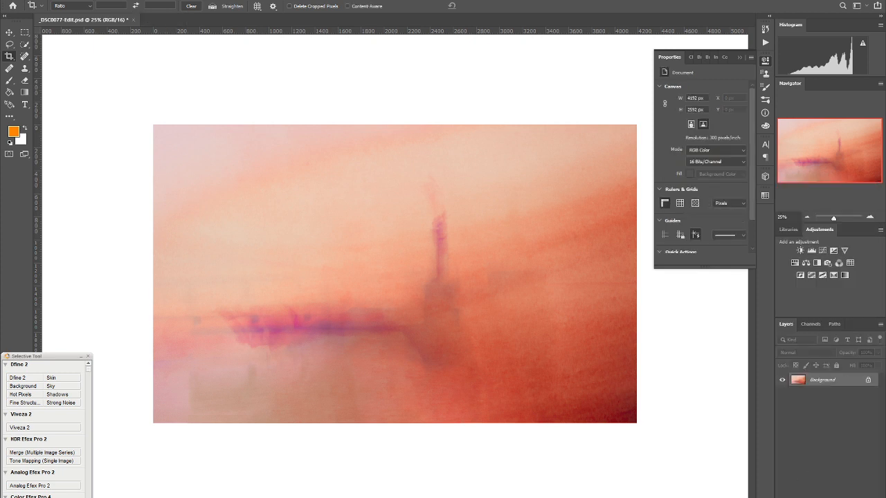
Save the flattened version as a separate Photoshop file named _DSC0077-Edit2.psd
{"action": "left_click", "coordinate": [24, 1]}
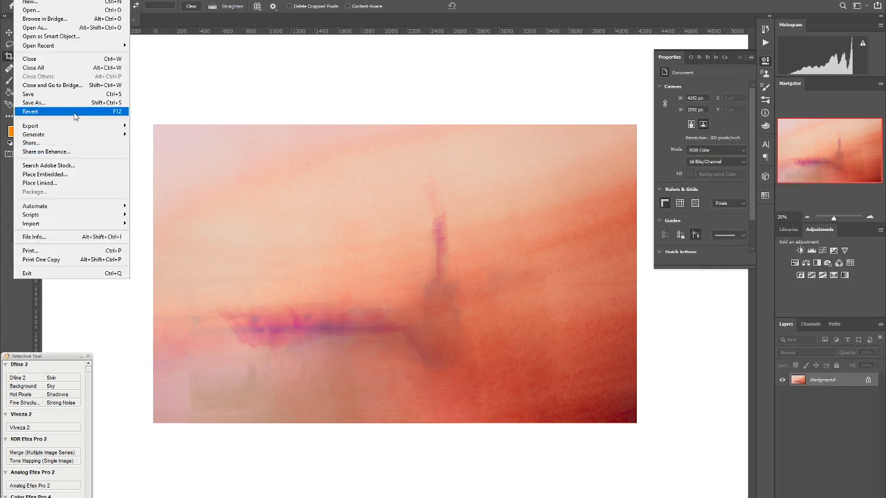
{"action": "left_click", "coordinate": [74, 106]}
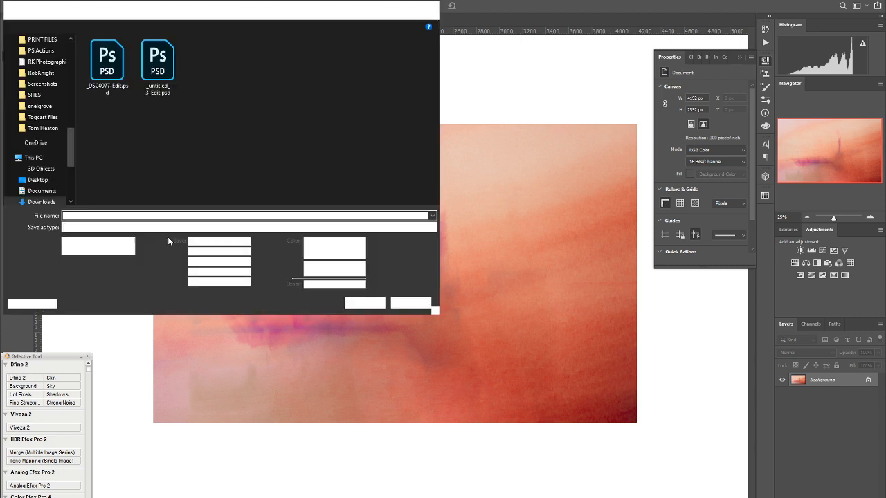
{"action": "left_click", "coordinate": [101, 216]}
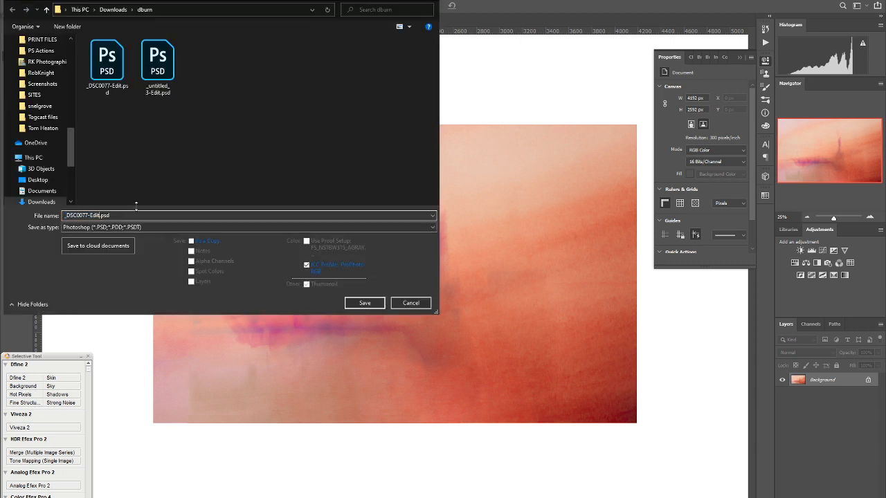
{"action": "type", "text": "2"}
{"action": "left_click", "coordinate": [366, 303]}
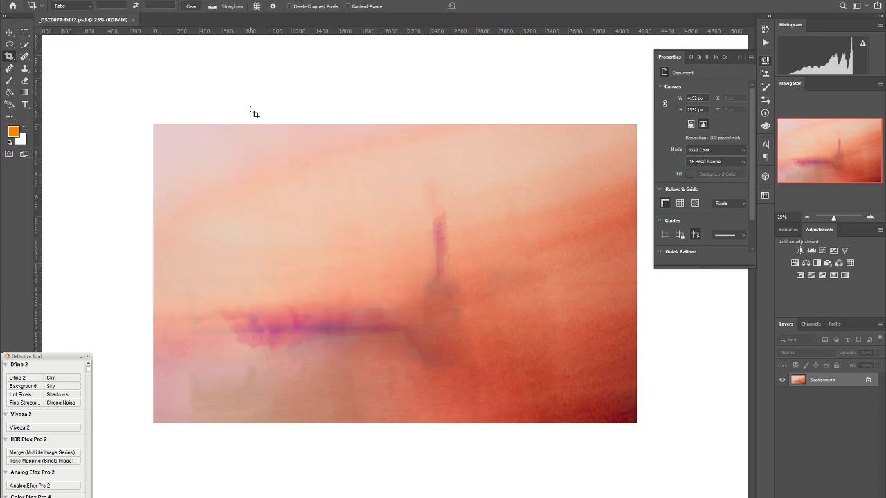
Switch to Lightroom Classic, rate _DSC0077-Edit2.psd three stars, and close its document in Photoshop
{"action": "key", "text": "alt+Tab"}
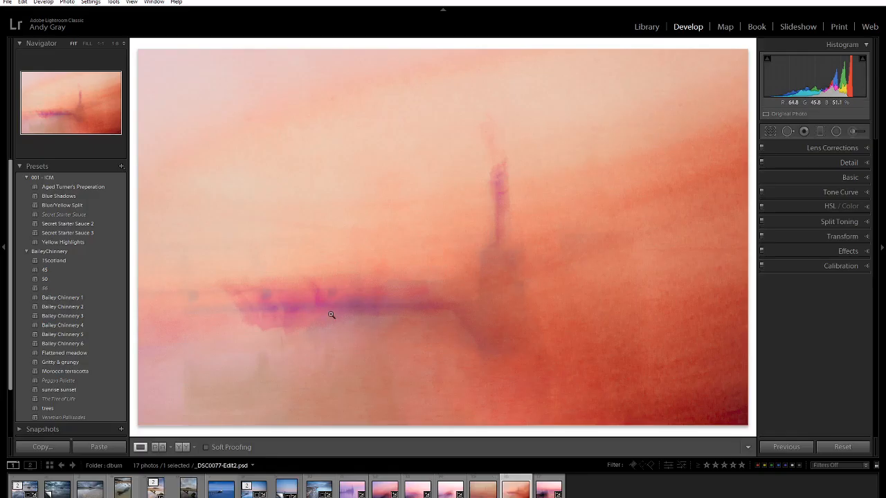
{"action": "key", "text": "3"}
{"action": "left_click", "coordinate": [484, 484]}
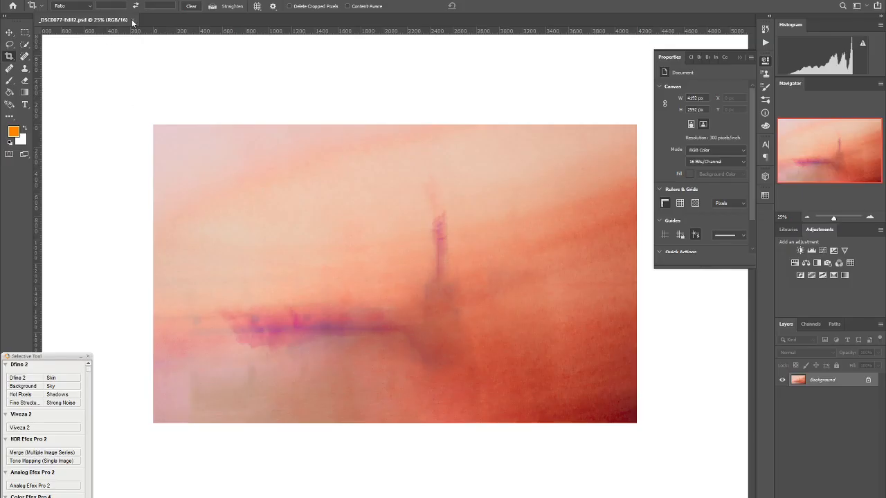
{"action": "left_click", "coordinate": [132, 18]}
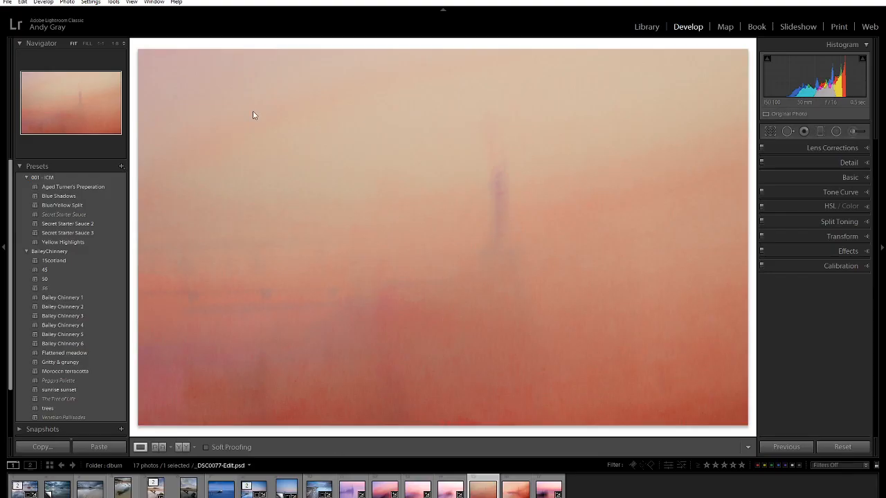
Try a 9 x 5 crop on _DSC0077-Edit.psd, then crop the photo to a 2 x 1 aspect ratio
{"action": "left_click", "coordinate": [769, 130]}
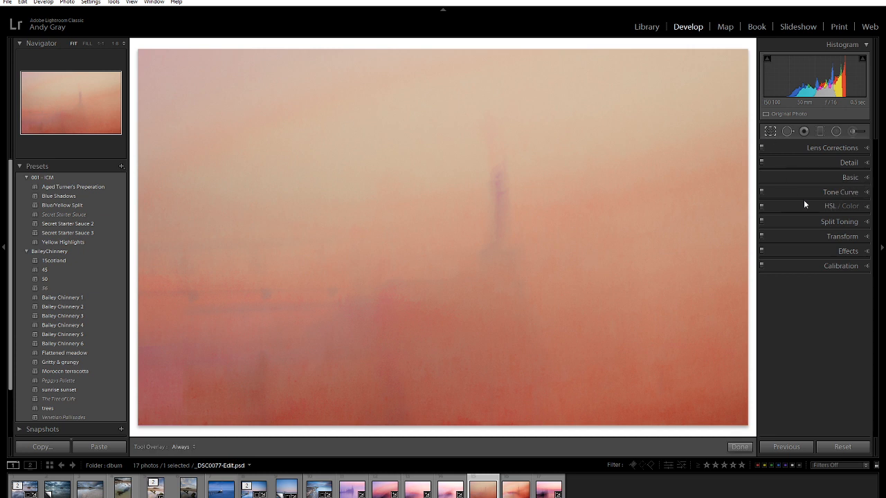
{"action": "key", "text": "r"}
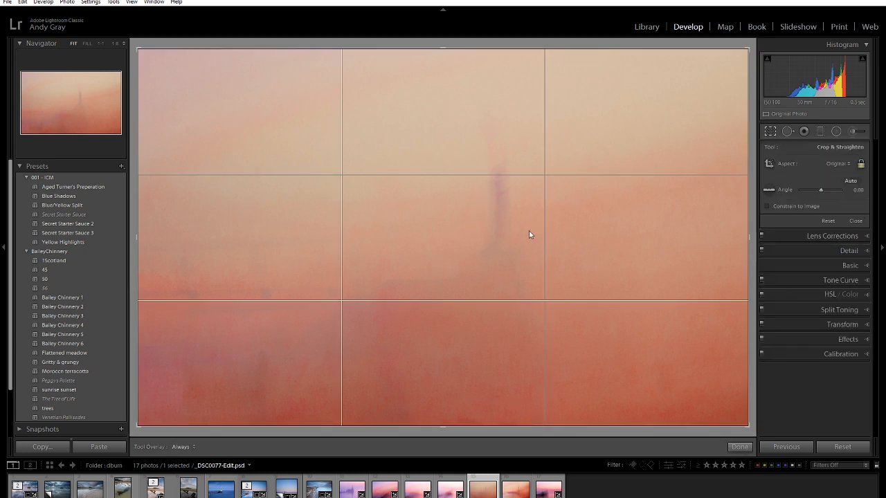
{"action": "left_click", "coordinate": [836, 163]}
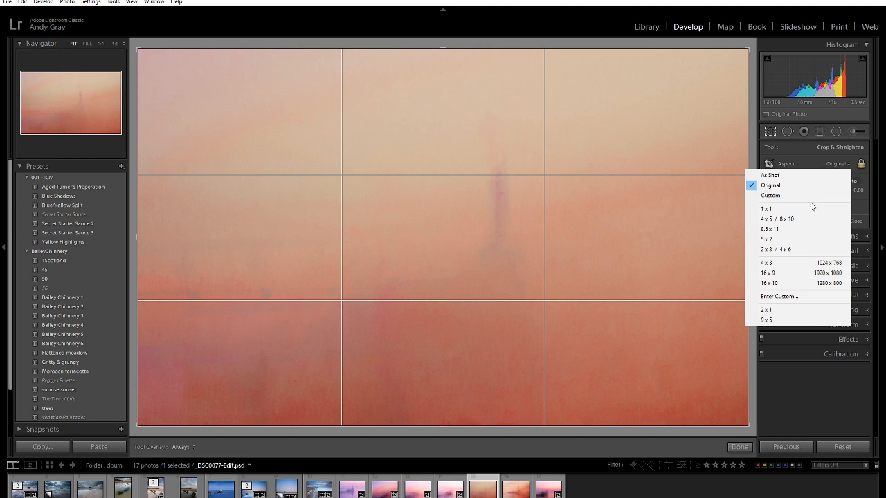
{"action": "left_click", "coordinate": [795, 318]}
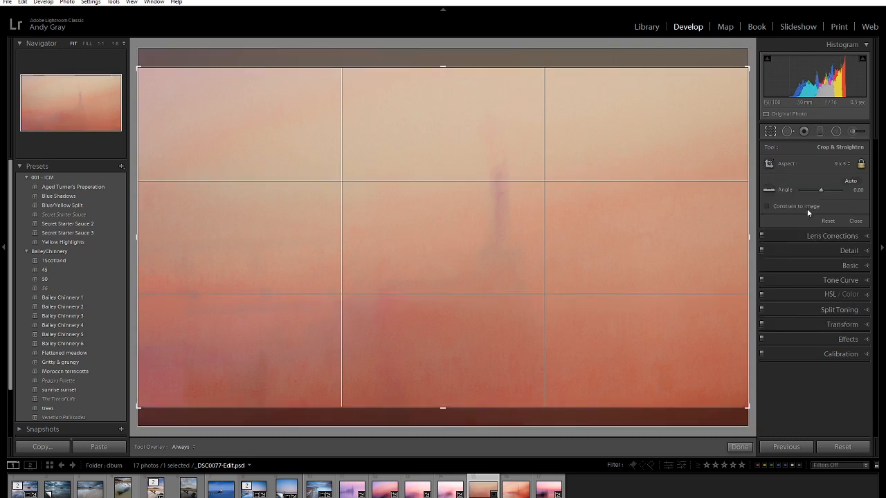
{"action": "left_click", "coordinate": [841, 164]}
{"action": "left_click", "coordinate": [793, 312]}
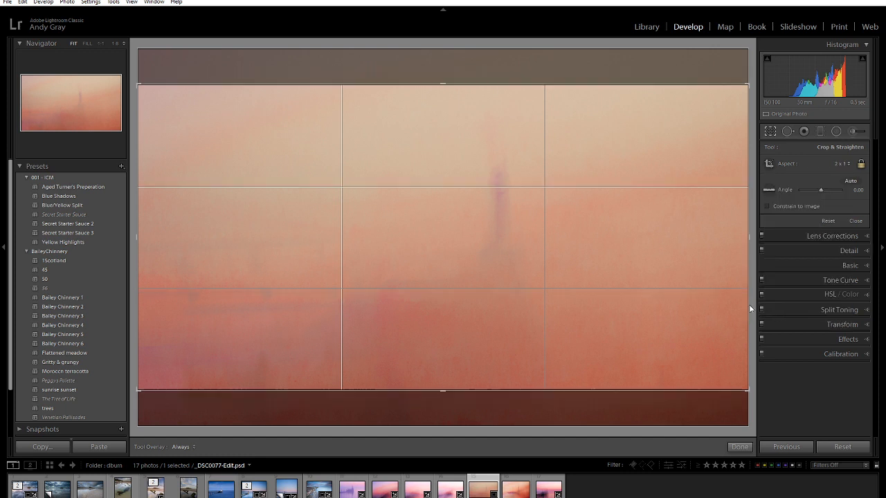
{"action": "left_click_drag", "start_coordinate": [600, 227], "coordinate": [602, 260]}
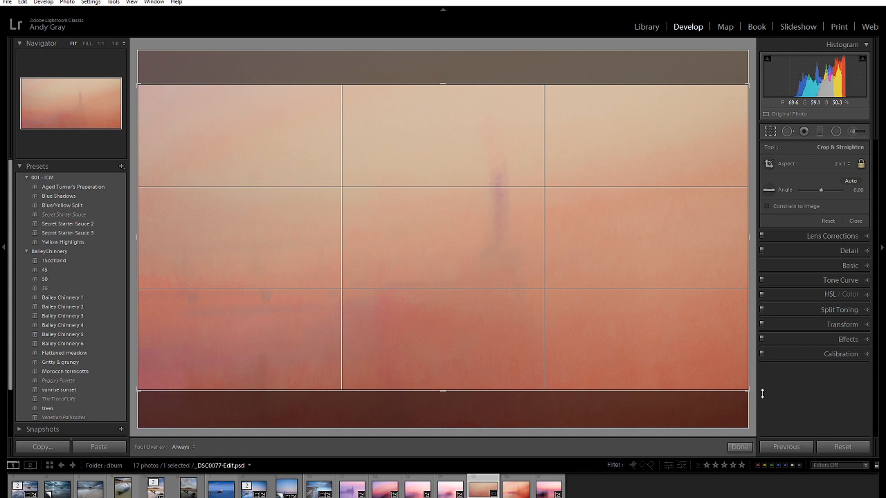
{"action": "left_click", "coordinate": [736, 446]}
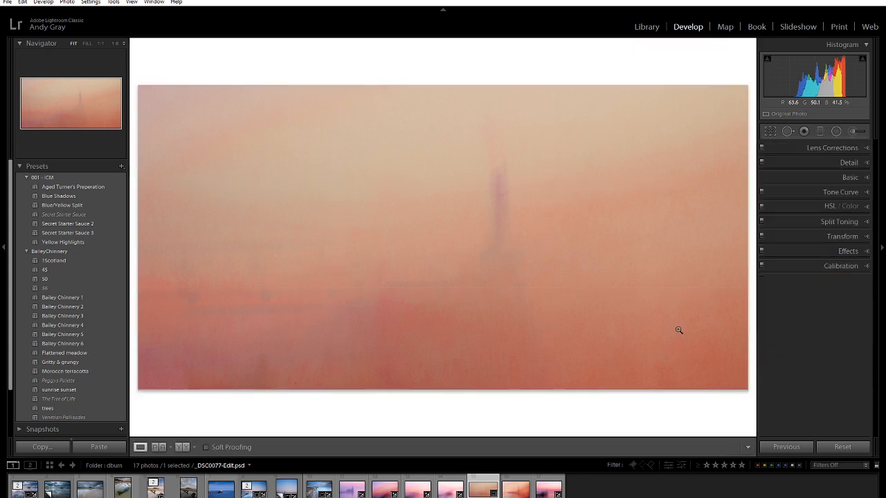
Crop _DSC0077-Edit2.psd to a 1 x 1 aspect ratio, positioning the image so the purple pier and tower fit inside the square
{"action": "left_click", "coordinate": [519, 482]}
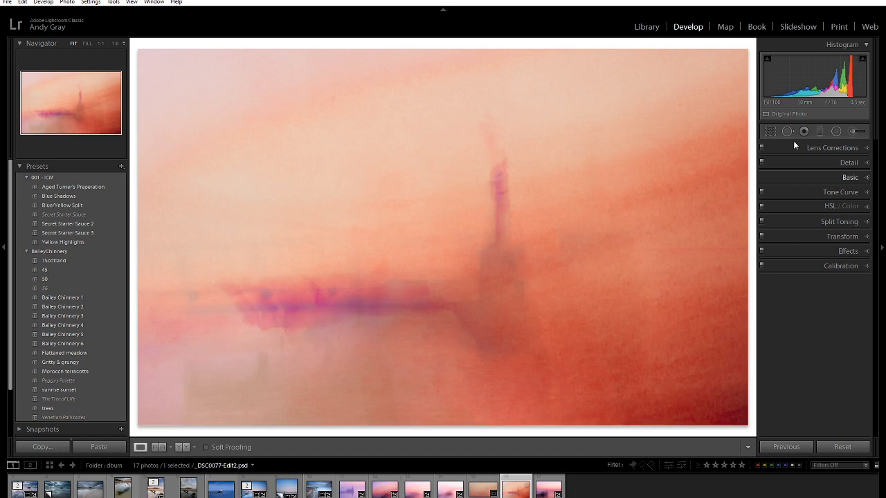
{"action": "left_click", "coordinate": [770, 132]}
{"action": "left_click", "coordinate": [840, 163]}
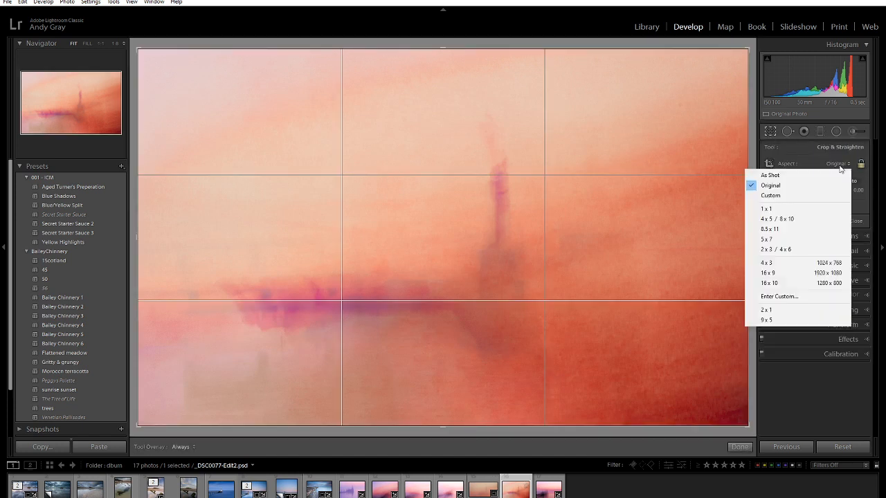
{"action": "left_click", "coordinate": [817, 209]}
{"action": "left_click_drag", "start_coordinate": [445, 247], "coordinate": [490, 248]}
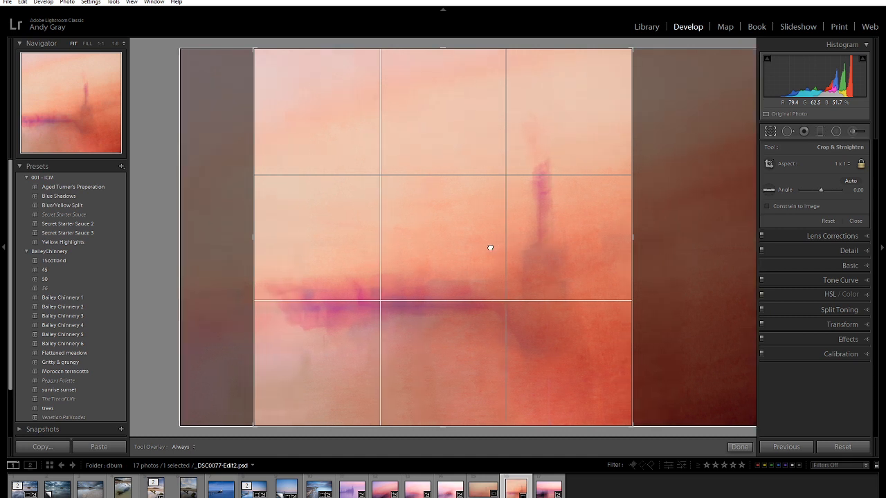
{"action": "left_click", "coordinate": [735, 446]}
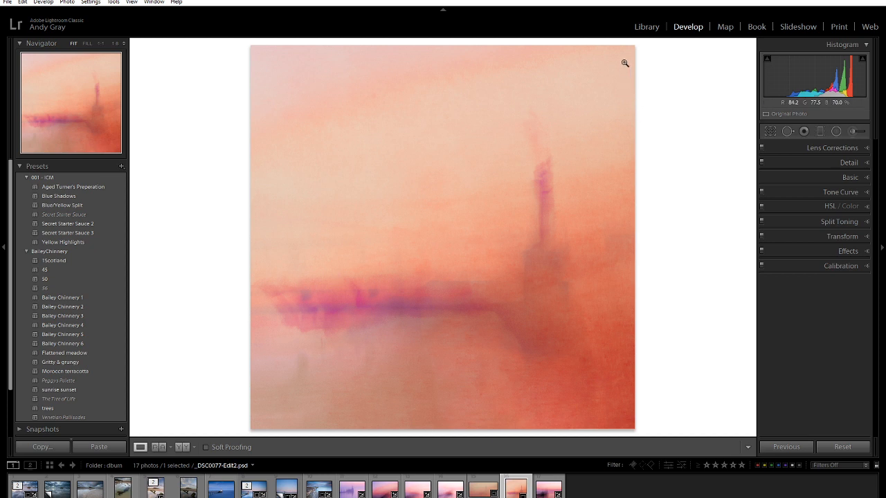
Open the auzy folder in the Library and select the five orange night street shots starting with RPO_7130.NEF
{"action": "left_click", "coordinate": [646, 27]}
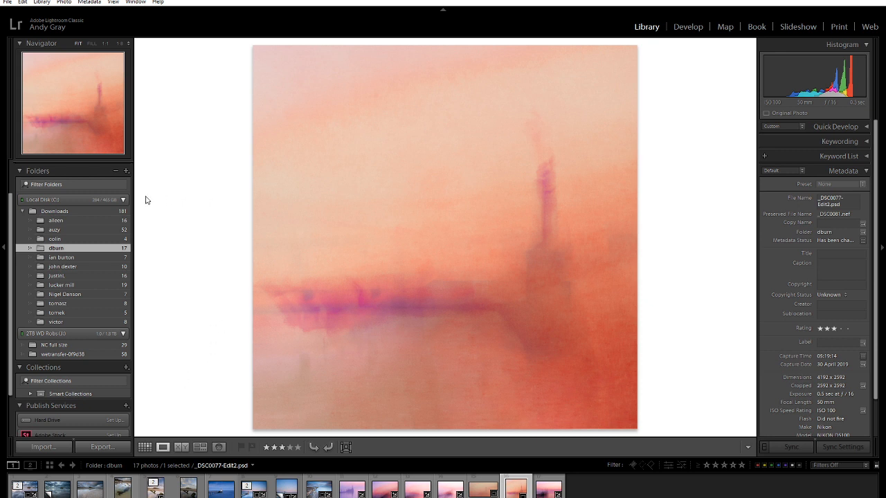
{"action": "left_click", "coordinate": [61, 238]}
{"action": "left_click", "coordinate": [55, 229]}
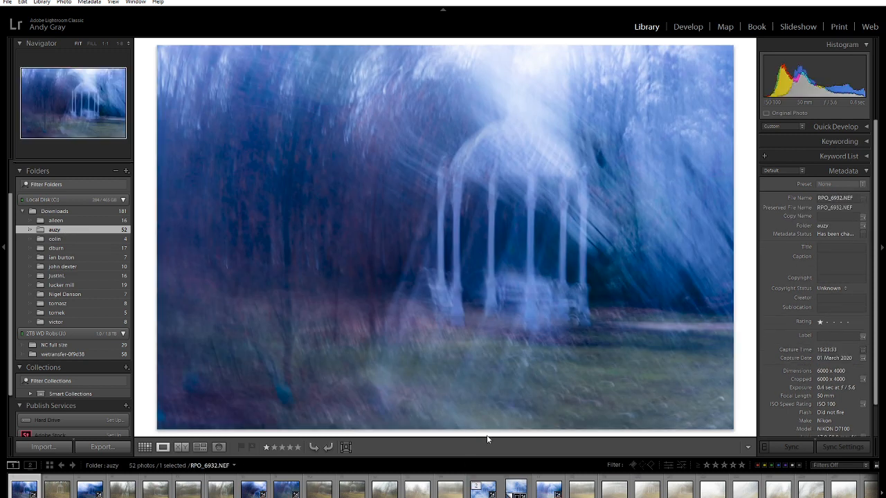
{"action": "scroll", "coordinate": [640, 488], "scroll_direction": "down", "scroll_amount": 5}
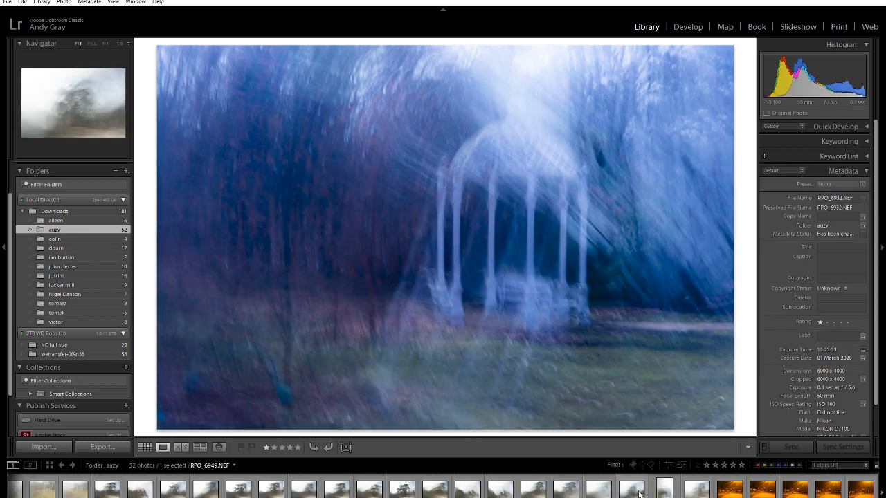
{"action": "left_click", "coordinate": [730, 491]}
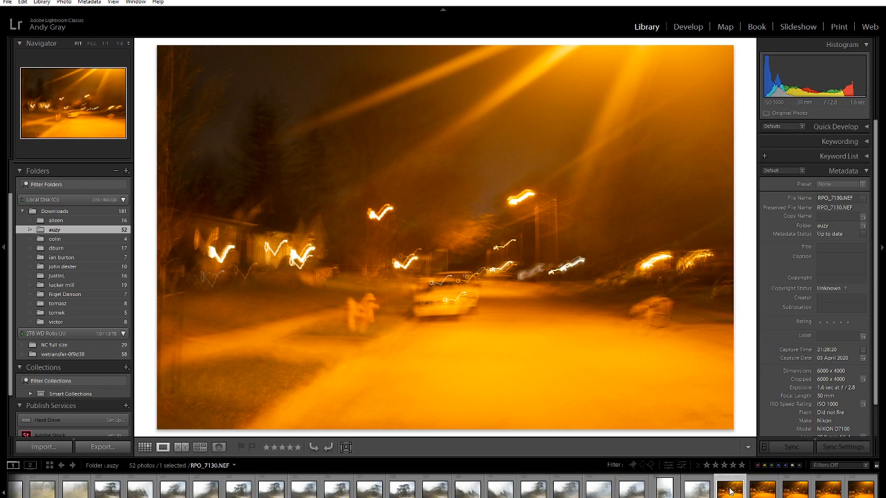
{"action": "left_click", "coordinate": [861, 490], "text": "shift"}
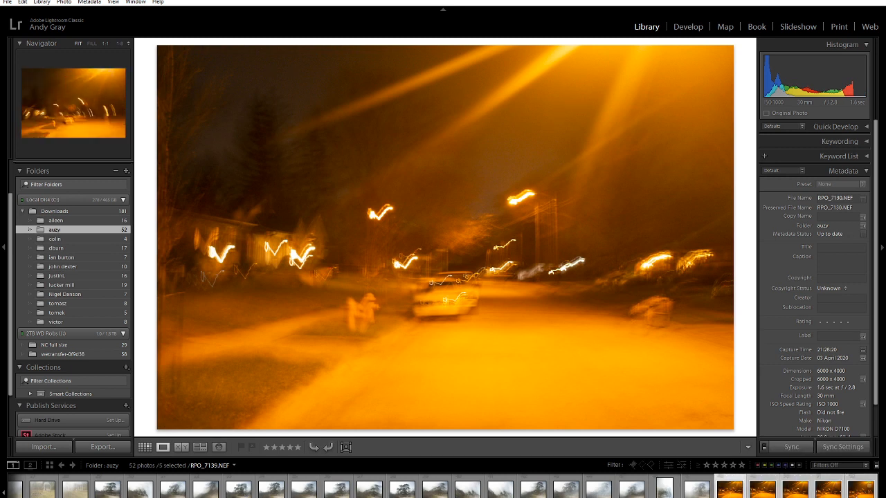
Develop RPO_7130.NEF with chromatic aberration removal and lens profile corrections enabled
{"action": "left_click", "coordinate": [691, 28]}
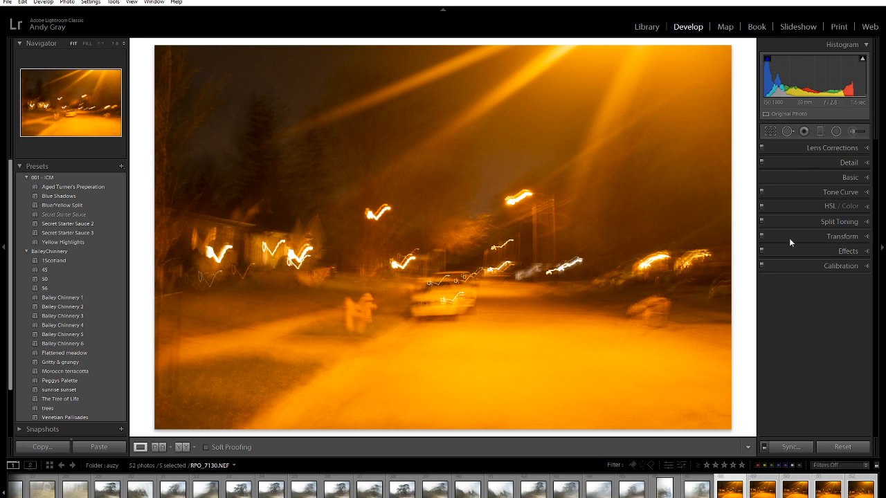
{"action": "left_click", "coordinate": [839, 146]}
{"action": "left_click", "coordinate": [826, 175]}
{"action": "left_click", "coordinate": [825, 184]}
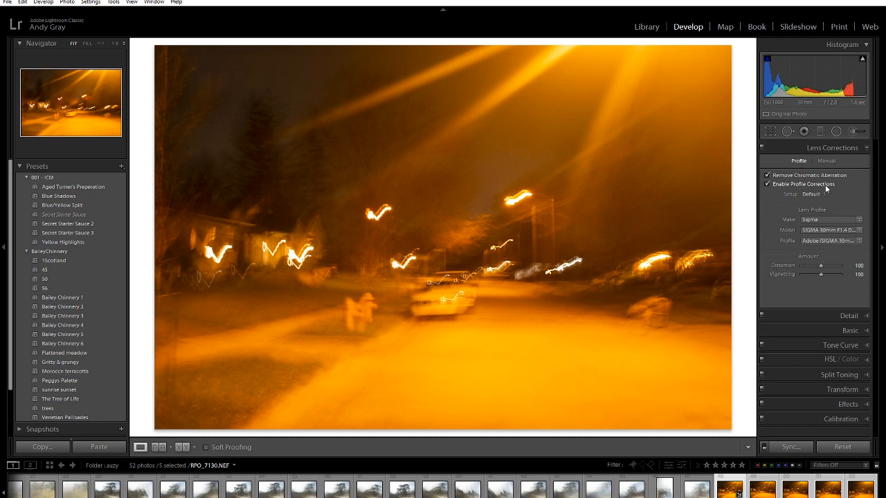
{"action": "left_click", "coordinate": [844, 147]}
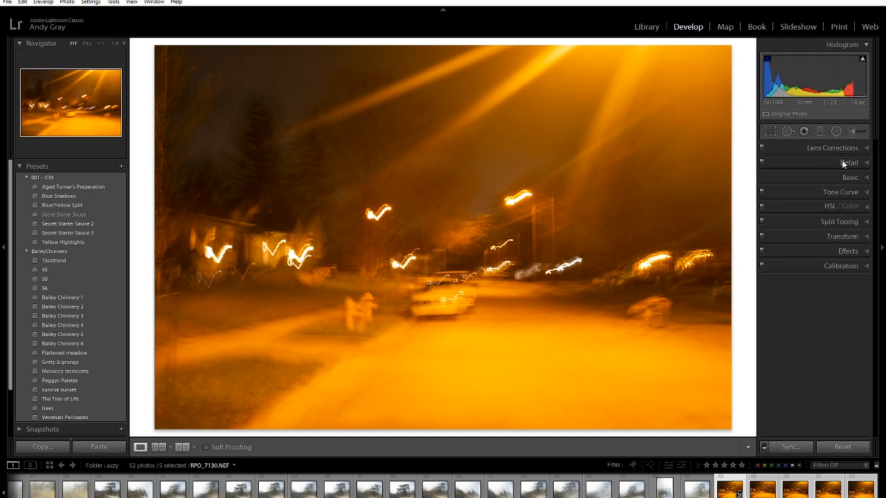
Raise the luminance noise reduction and adjust the sharpening masking for RPO_7130.NEF
{"action": "left_click", "coordinate": [846, 163]}
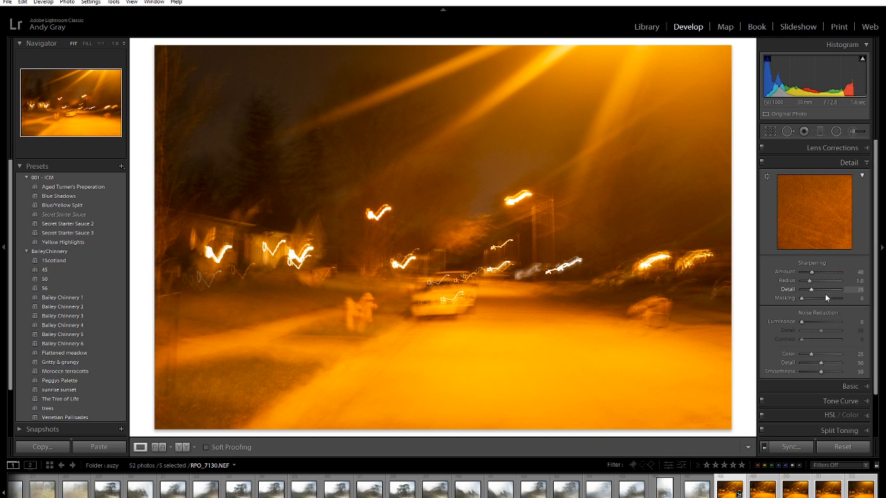
{"action": "left_click", "coordinate": [821, 322]}
{"action": "left_click_drag", "start_coordinate": [804, 297], "coordinate": [819, 275]}
{"action": "left_click", "coordinate": [834, 163]}
Set the white balance of RPO_7130.NEF to Auto
{"action": "left_click", "coordinate": [844, 178]}
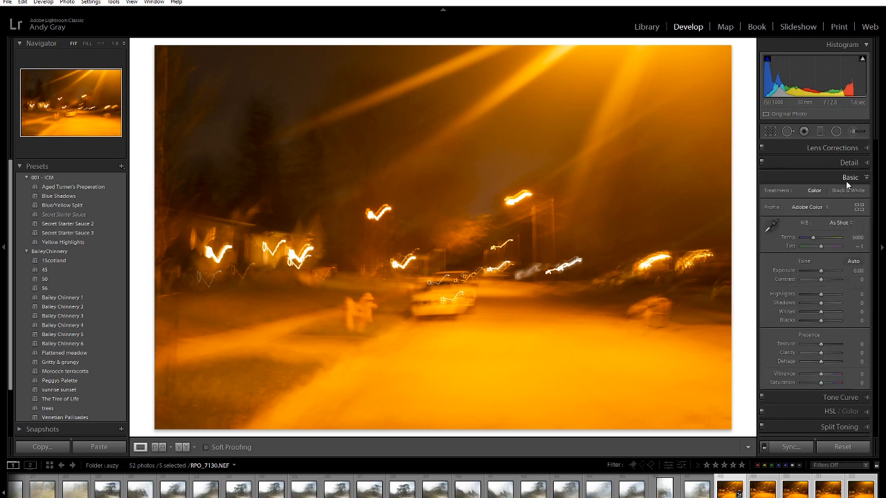
{"action": "left_click", "coordinate": [839, 224]}
{"action": "left_click", "coordinate": [826, 246]}
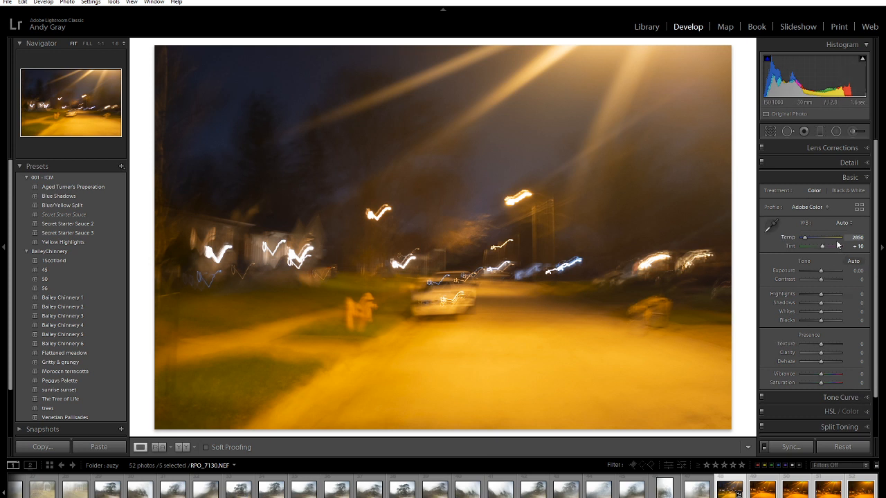
Compare the Adobe Landscape, Adobe Standard and Adobe Color profiles on RPO_7130.NEF and apply Adobe Standard
{"action": "left_click", "coordinate": [810, 207]}
{"action": "key", "text": "Escape"}
{"action": "left_click", "coordinate": [814, 207]}
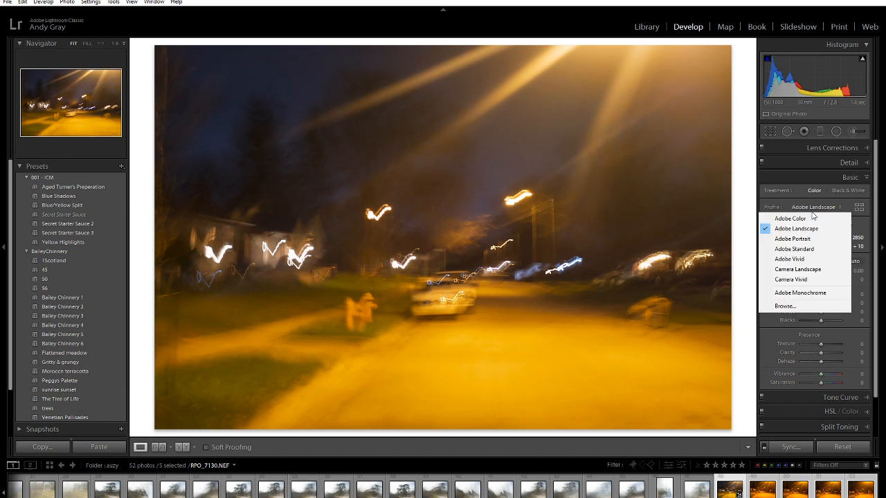
{"action": "left_click", "coordinate": [815, 249]}
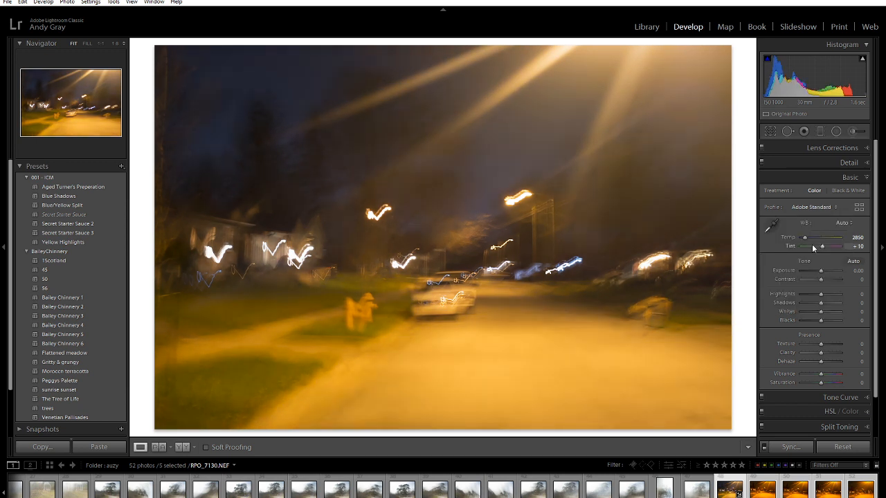
{"action": "left_click", "coordinate": [813, 207]}
{"action": "left_click", "coordinate": [812, 219]}
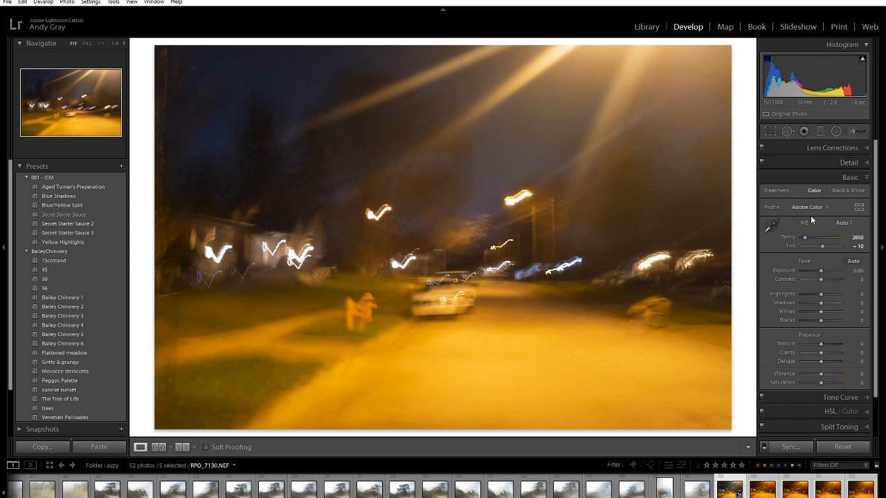
{"action": "left_click", "coordinate": [813, 207]}
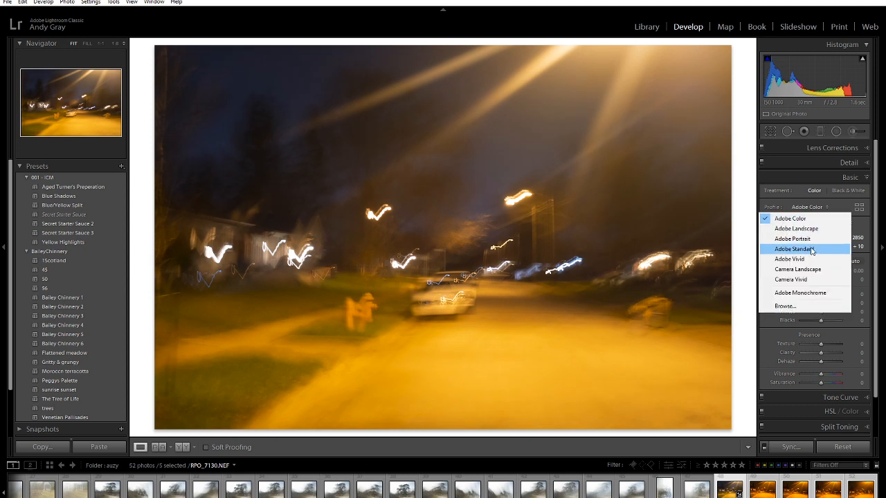
{"action": "left_click", "coordinate": [812, 250]}
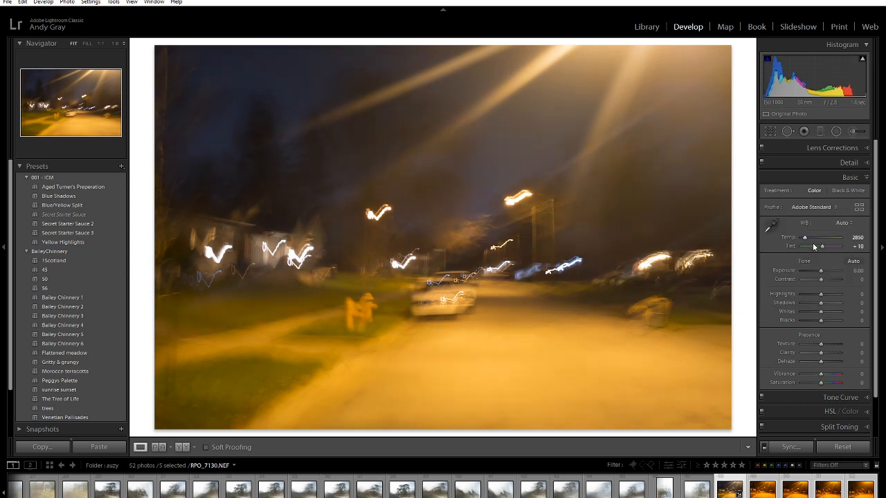
Try sampling a neutral white balance from the road surface and from the blue light streak
{"action": "left_click", "coordinate": [770, 226]}
{"action": "left_click", "coordinate": [497, 359]}
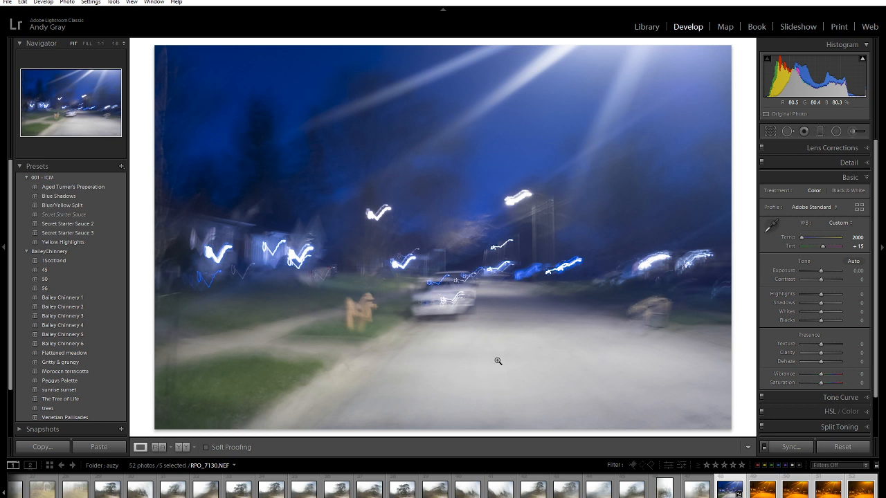
{"action": "left_click", "coordinate": [770, 226]}
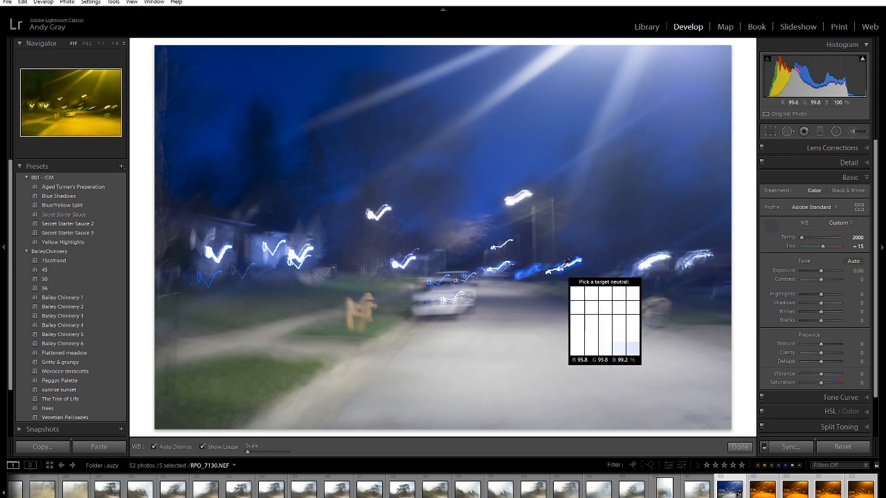
{"action": "left_click", "coordinate": [568, 265]}
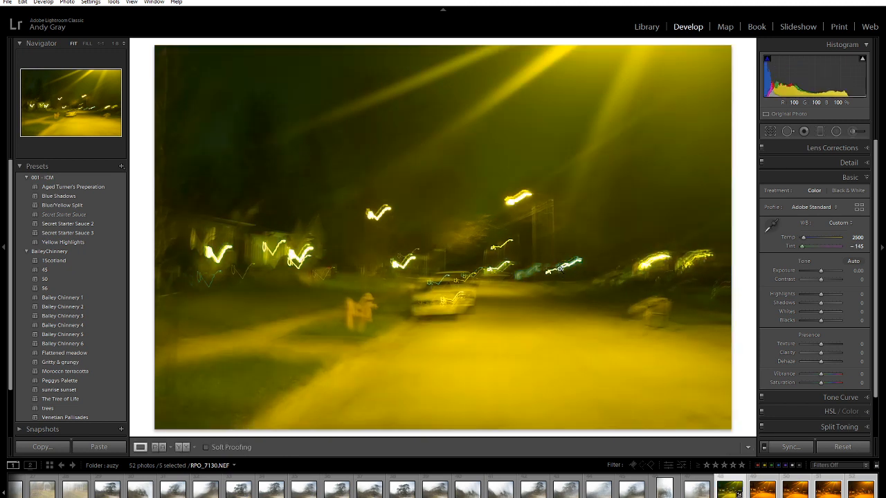
Sample the white balance from the white parked car and set the contrast to -100
{"action": "left_click", "coordinate": [770, 225]}
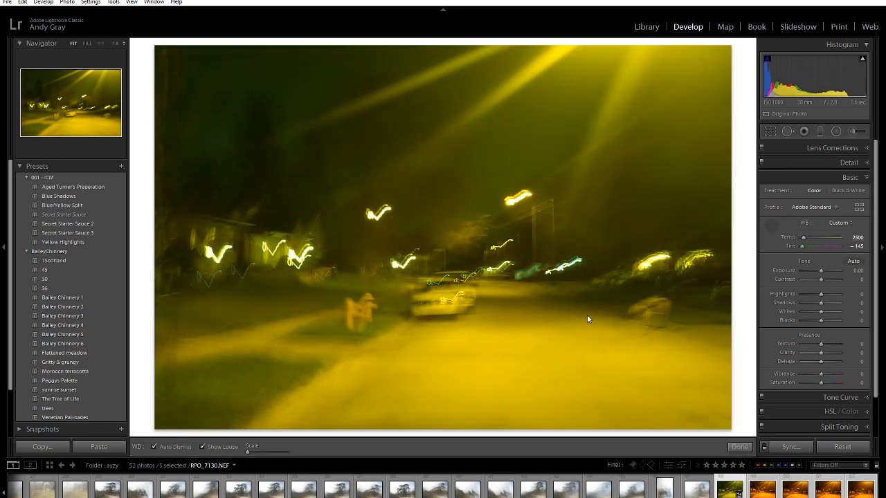
{"action": "left_click", "coordinate": [435, 292]}
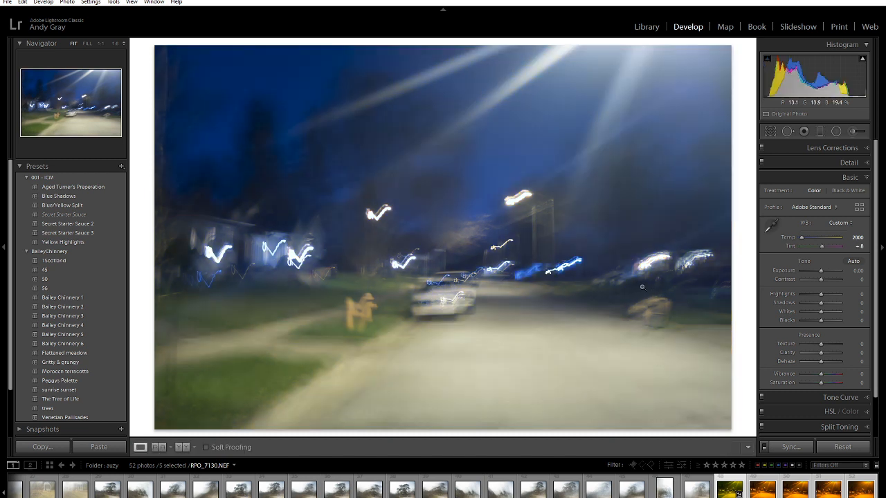
{"action": "left_click_drag", "start_coordinate": [822, 279], "coordinate": [765, 297]}
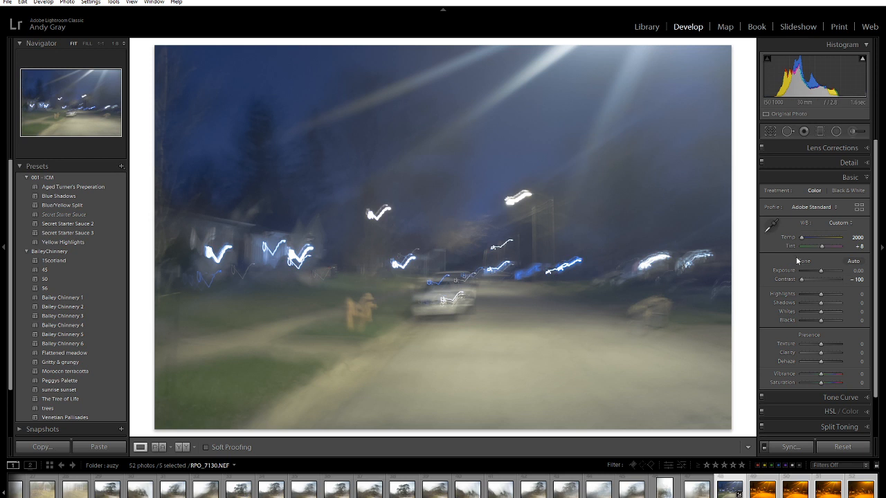
{"action": "mouse_move", "coordinate": [821, 374]}
{"action": "left_mouse_down"}
{"action": "mouse_move", "coordinate": [837, 378]}
{"action": "mouse_move", "coordinate": [796, 376]}
{"action": "mouse_move", "coordinate": [834, 380]}
{"action": "mouse_move", "coordinate": [822, 376]}
{"action": "left_mouse_up"}
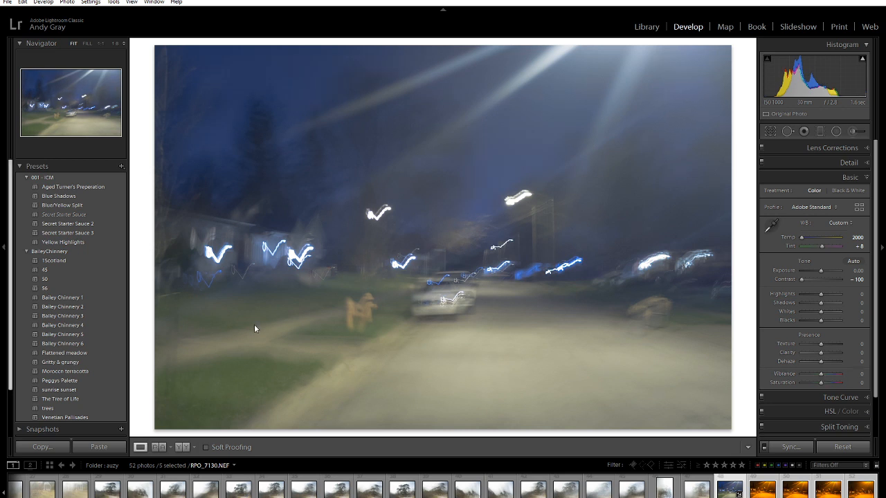
Compare the photo with its unedited version and test an exposure change before resetting it to 0
{"action": "key", "text": "backslash"}
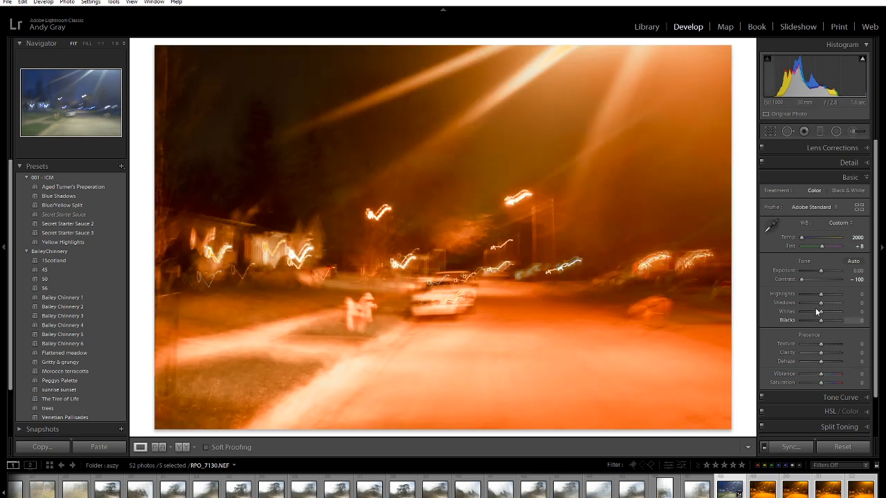
{"action": "key", "text": "backslash"}
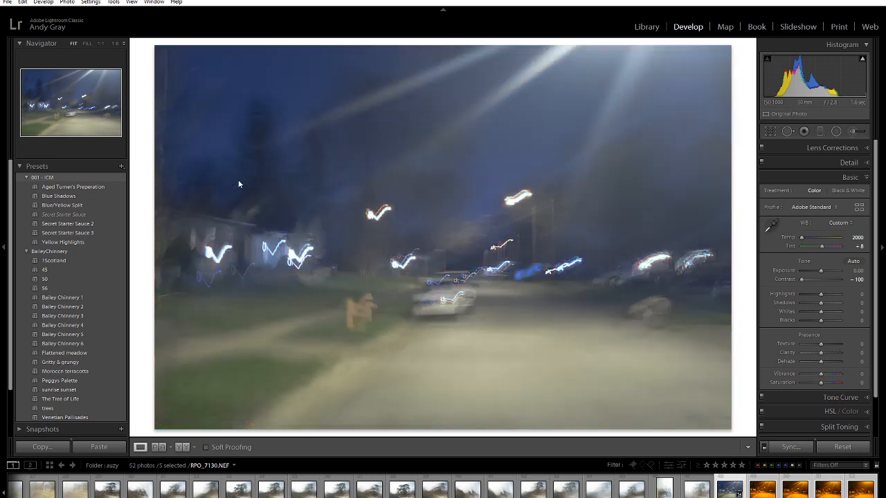
{"action": "mouse_move", "coordinate": [820, 272]}
{"action": "left_mouse_down"}
{"action": "mouse_move", "coordinate": [828, 272]}
{"action": "mouse_move", "coordinate": [819, 272]}
{"action": "left_mouse_up"}
{"action": "double_click", "coordinate": [819, 271]}
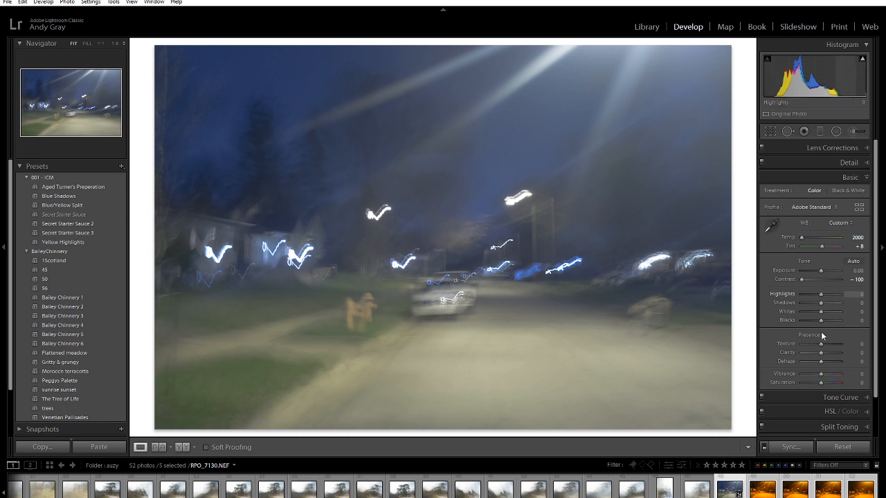
Set the texture to +40, clarity to +26 and dehaze to +12 for RPO_7130.NEF
{"action": "mouse_move", "coordinate": [822, 350]}
{"action": "left_mouse_down"}
{"action": "mouse_move", "coordinate": [812, 346]}
{"action": "mouse_move", "coordinate": [836, 347]}
{"action": "mouse_move", "coordinate": [825, 353]}
{"action": "left_mouse_up"}
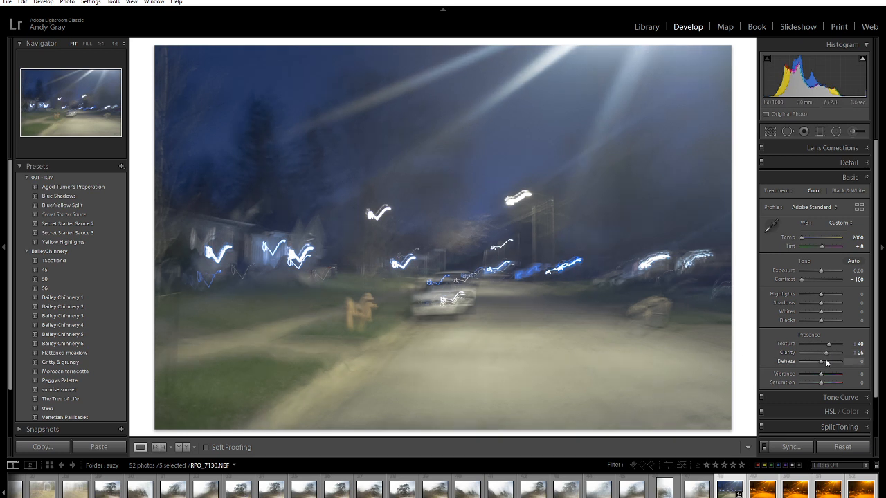
{"action": "left_click_drag", "start_coordinate": [821, 360], "coordinate": [824, 362]}
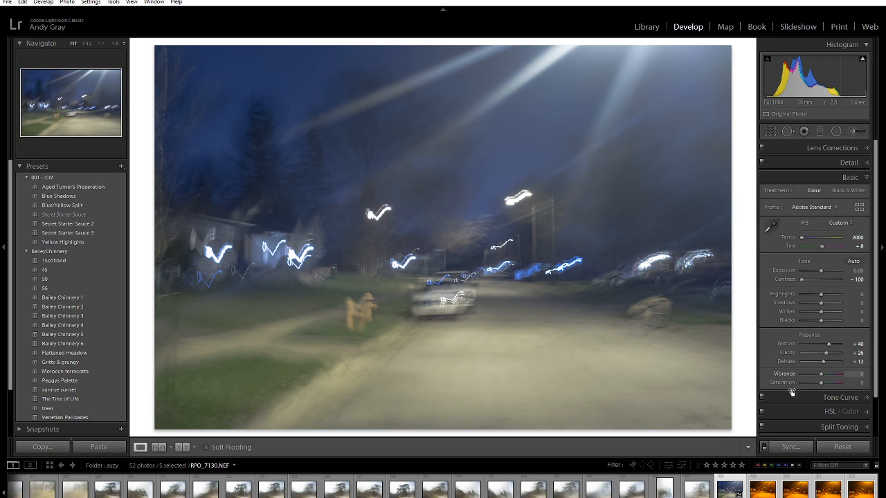
Open the HSL colour adjustments for RPO_7130.NEF
{"action": "scroll", "coordinate": [847, 375], "scroll_direction": "down", "scroll_amount": 2}
{"action": "left_click", "coordinate": [828, 367]}
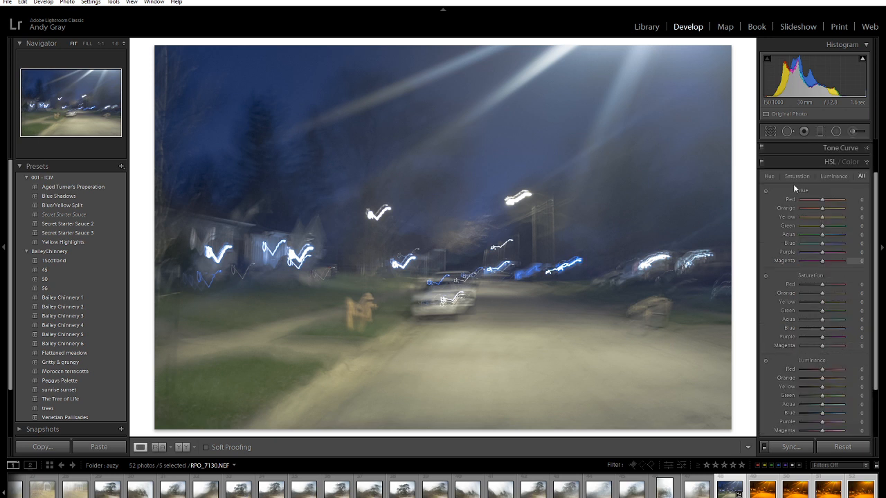
Raise saturation to +100 for green and +37 for yellow using the grass as target, and sync the settings to all selected photos
{"action": "left_click", "coordinate": [765, 276]}
{"action": "left_click_drag", "start_coordinate": [236, 374], "coordinate": [215, 305]}
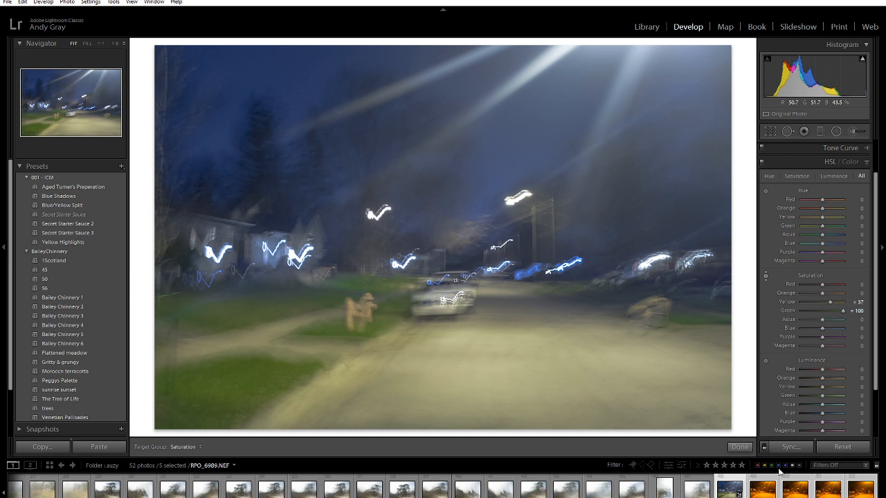
{"action": "left_click", "coordinate": [738, 447]}
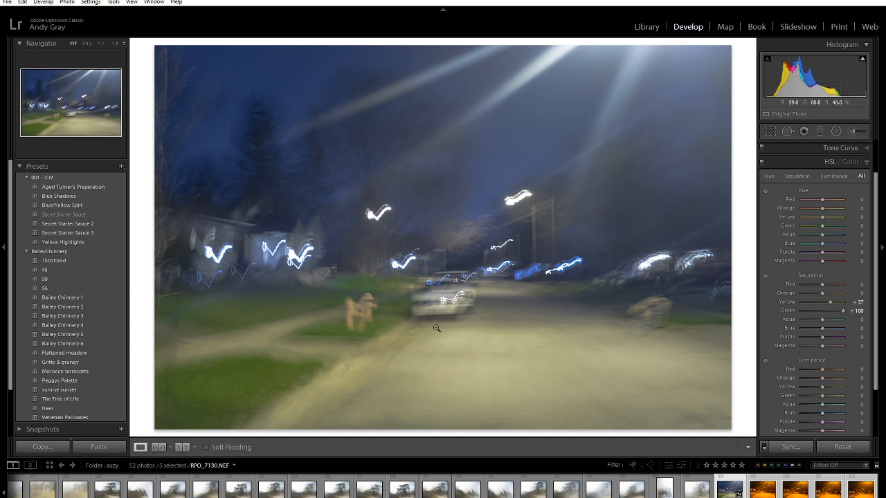
{"action": "left_click", "coordinate": [791, 447]}
{"action": "left_click", "coordinate": [519, 428]}
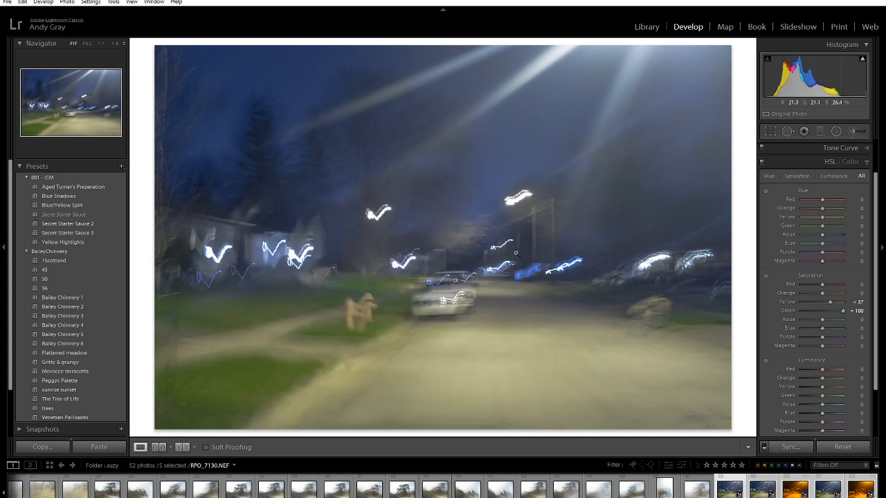
Open the selected night street photos together as layers in one Photoshop document
{"action": "right_click", "coordinate": [422, 224]}
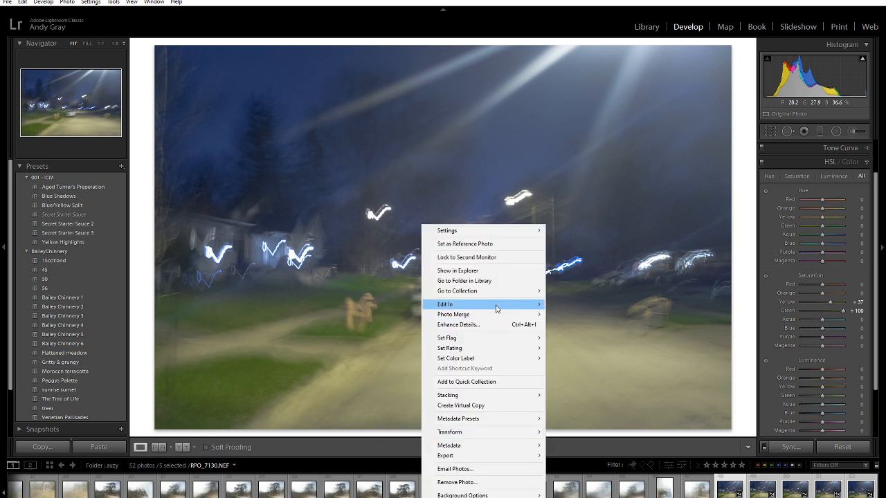
{"action": "mouse_move", "coordinate": [495, 306]}
{"action": "left_click", "coordinate": [593, 433]}
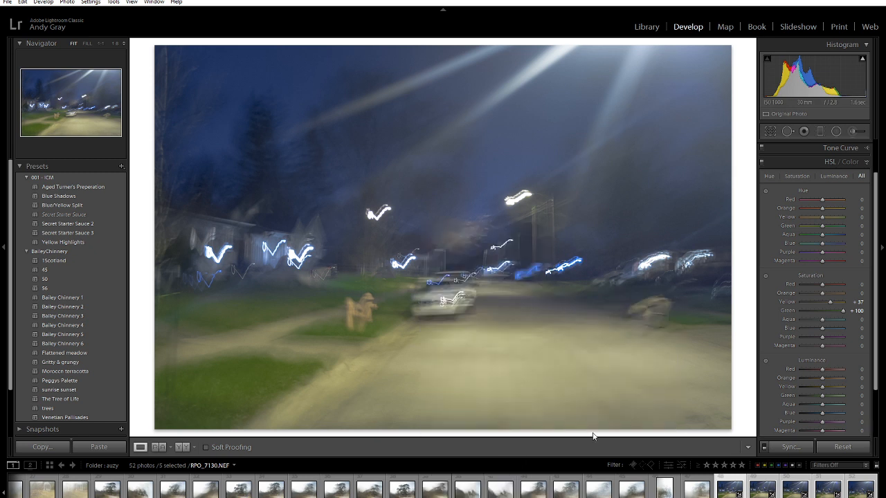
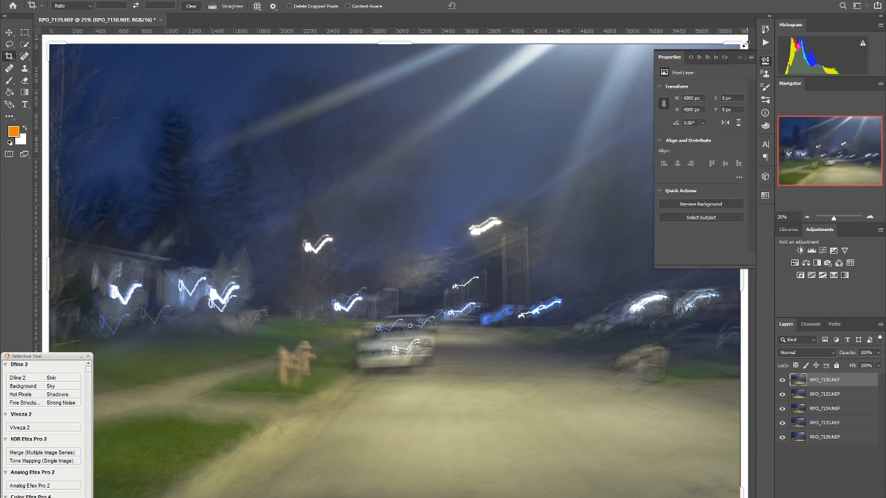
Collapse the layer properties, select all five photo layers and set their blend mode to Darken
{"action": "left_click", "coordinate": [765, 61]}
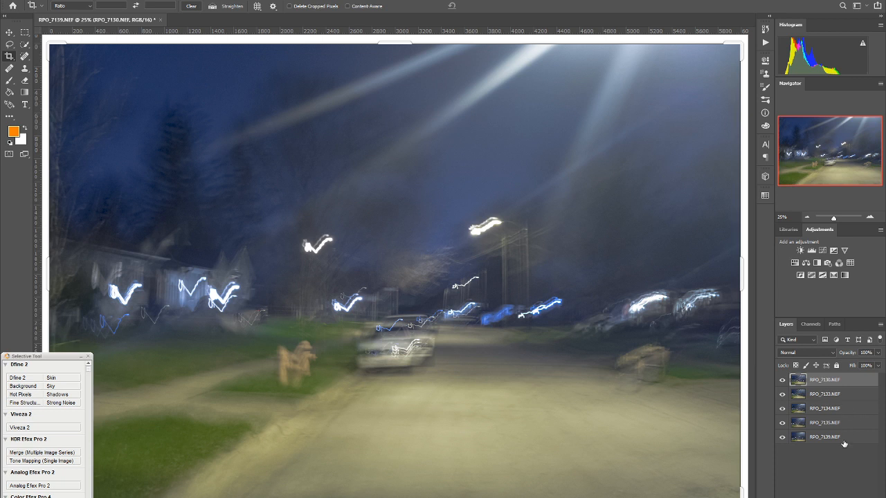
{"action": "left_click", "coordinate": [840, 438], "text": "shift"}
{"action": "left_click", "coordinate": [808, 352]}
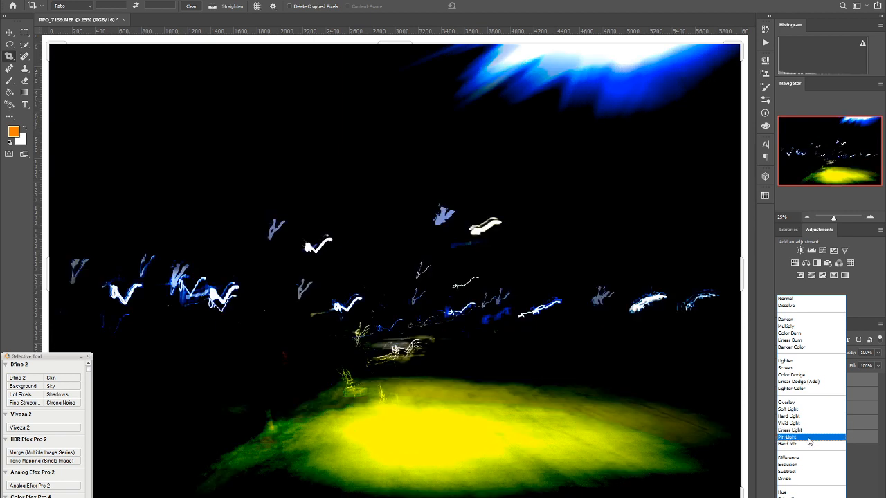
{"action": "left_click", "coordinate": [809, 436]}
{"action": "left_click", "coordinate": [816, 359]}
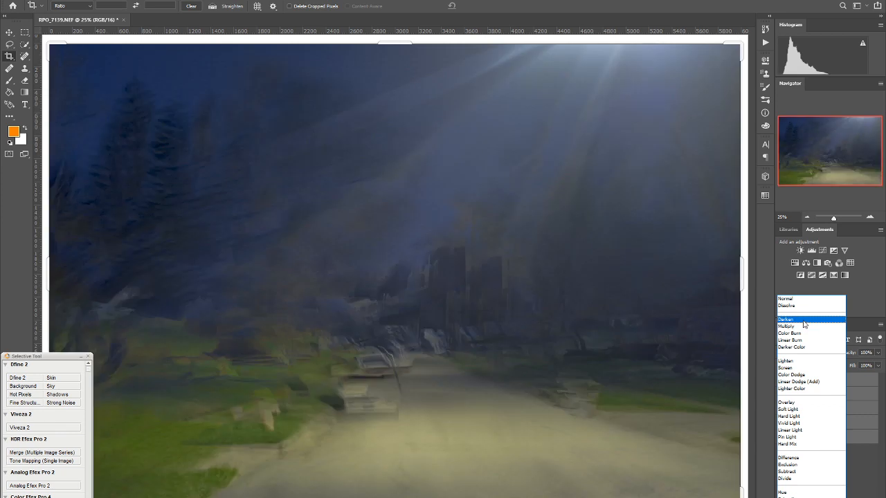
{"action": "left_click", "coordinate": [804, 323]}
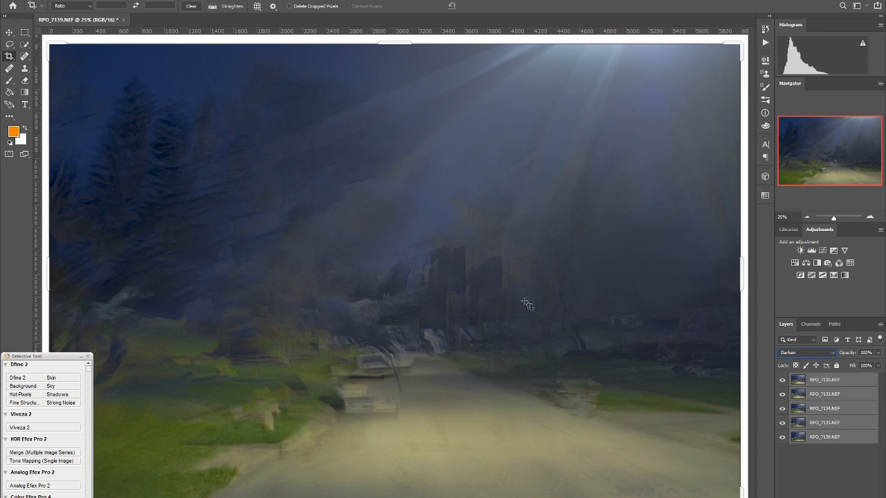
Check what RPO_7133 contributes to the blend and hide the top layer RPO_7130
{"action": "left_click", "coordinate": [781, 394]}
{"action": "left_click", "coordinate": [781, 395]}
{"action": "left_click", "coordinate": [782, 380]}
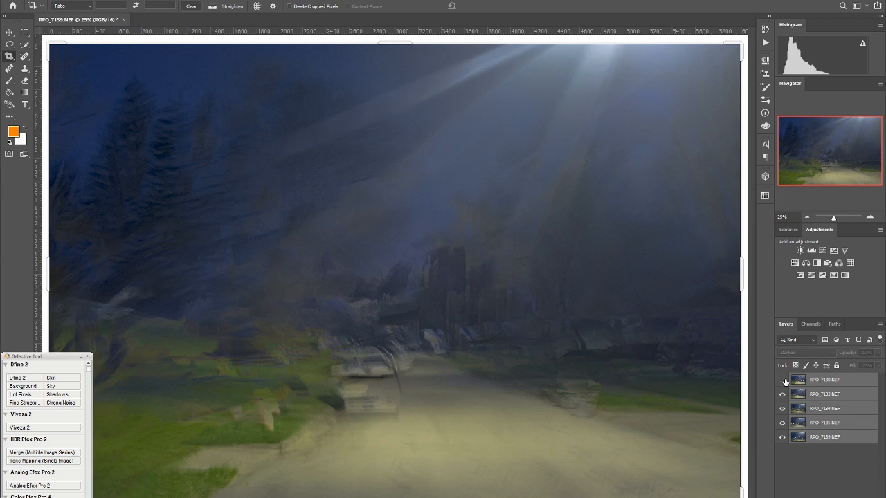
Compare the blend with and without layer RPO_7133, examining the trees, sky and light beams
{"action": "left_click", "coordinate": [782, 395]}
{"action": "left_click", "coordinate": [783, 395]}
{"action": "left_click", "coordinate": [783, 395]}
{"action": "left_click", "coordinate": [782, 395]}
{"action": "left_click", "coordinate": [783, 395]}
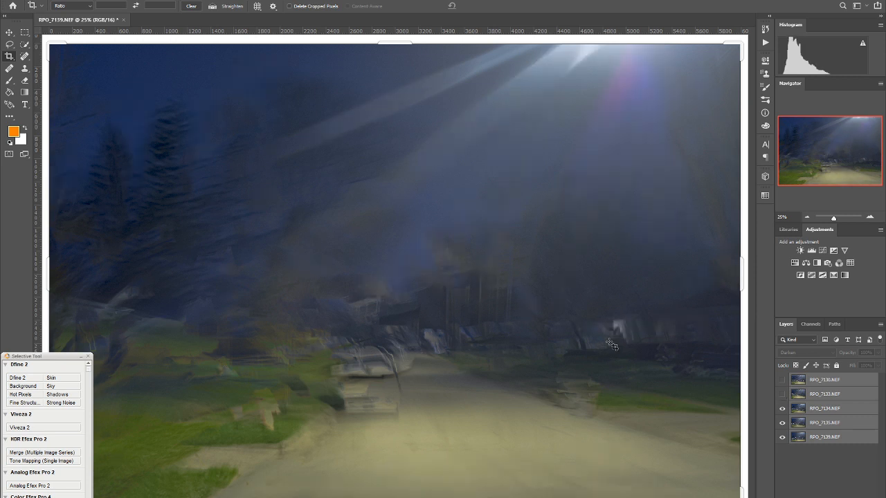
{"action": "left_click", "coordinate": [782, 395]}
{"action": "left_click", "coordinate": [782, 395]}
{"action": "left_click", "coordinate": [781, 395]}
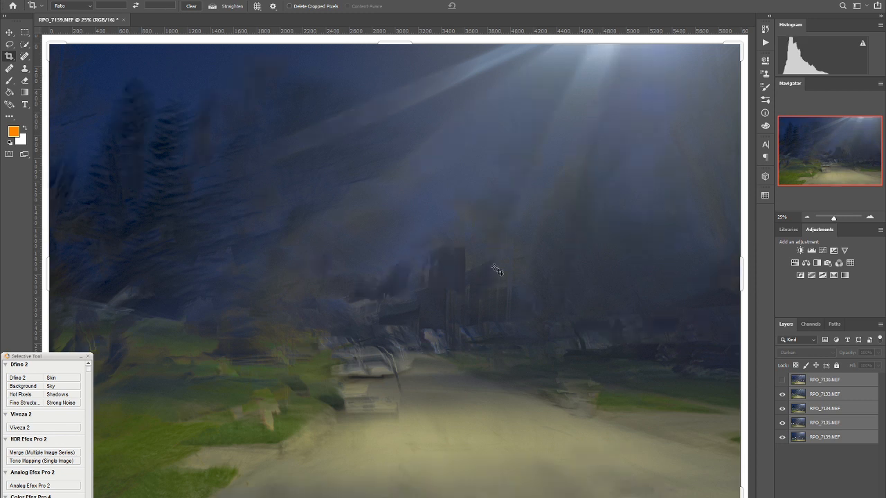
{"action": "left_click", "coordinate": [782, 395]}
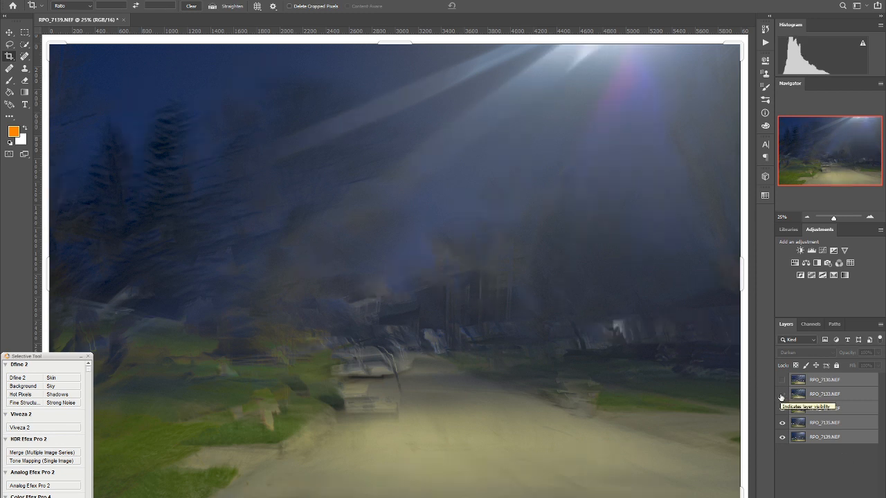
{"action": "left_click", "coordinate": [782, 395]}
{"action": "left_click", "coordinate": [782, 395]}
{"action": "left_click", "coordinate": [782, 394]}
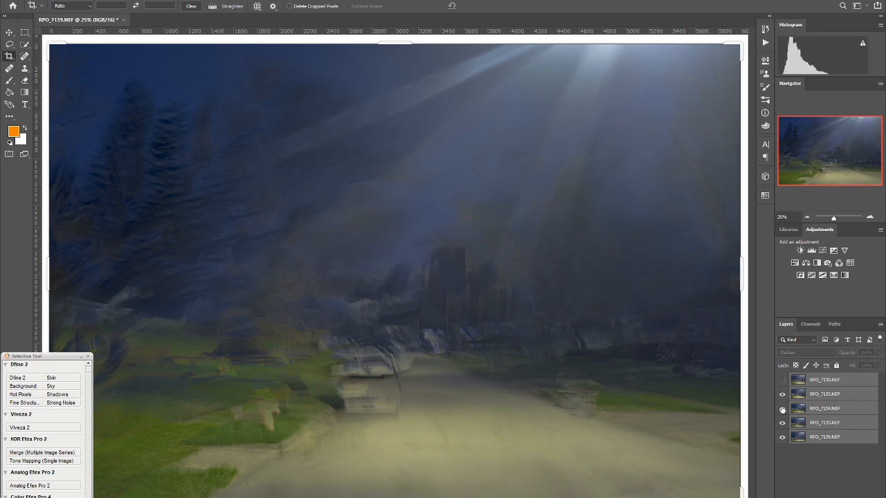
Examine what layers RPO_7134, RPO_7135 and RPO_7139 each contribute by toggling their visibility
{"action": "left_click", "coordinate": [782, 409]}
{"action": "left_click", "coordinate": [782, 423]}
{"action": "left_click", "coordinate": [782, 437]}
{"action": "left_click", "coordinate": [782, 437]}
{"action": "left_click", "coordinate": [782, 437]}
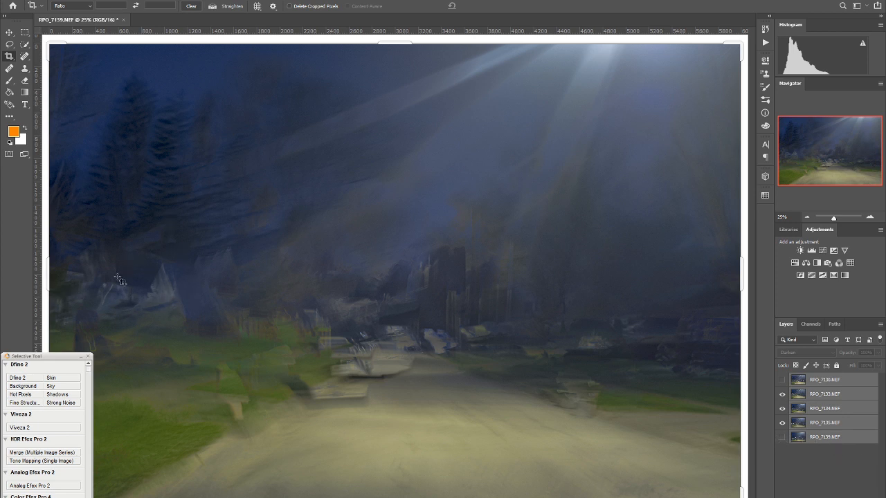
{"action": "left_click", "coordinate": [782, 437]}
Add a layer mask to RPO_7139 and erase over the houses on the left side of the street
{"action": "left_click", "coordinate": [816, 438]}
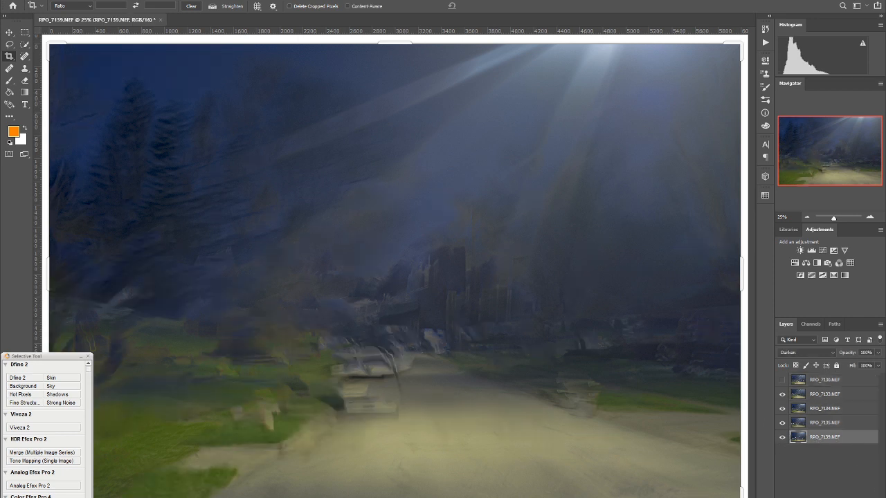
{"action": "left_click", "coordinate": [793, 496]}
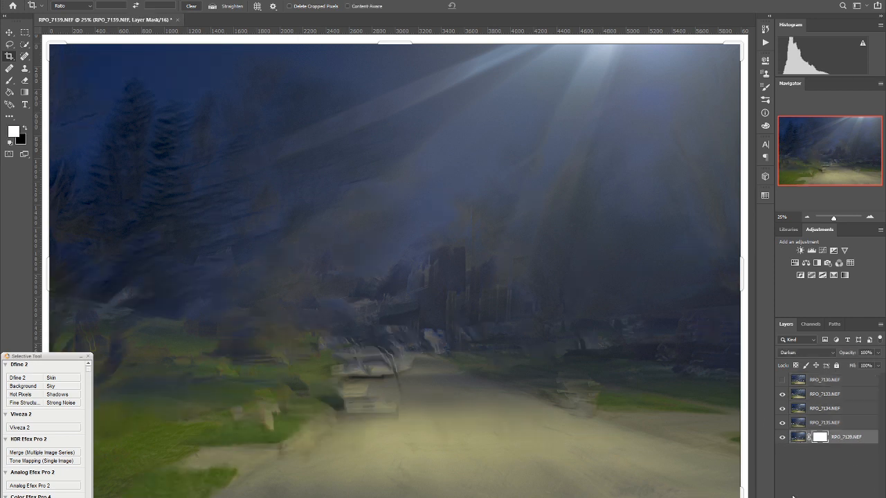
{"action": "left_click", "coordinate": [25, 80]}
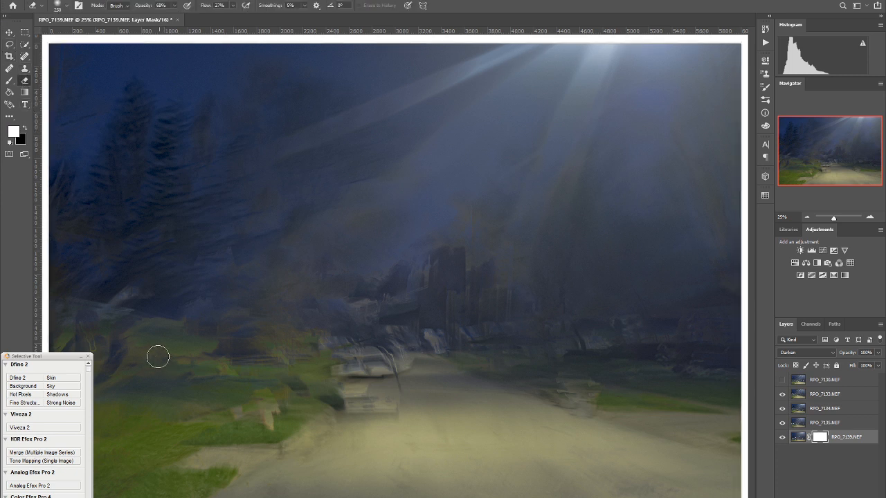
{"action": "mouse_move", "coordinate": [128, 285]}
{"action": "left_mouse_down"}
{"action": "mouse_move", "coordinate": [95, 282]}
{"action": "mouse_move", "coordinate": [152, 276]}
{"action": "mouse_move", "coordinate": [82, 283]}
{"action": "mouse_move", "coordinate": [185, 304]}
{"action": "mouse_move", "coordinate": [148, 321]}
{"action": "mouse_move", "coordinate": [162, 268]}
{"action": "mouse_move", "coordinate": [147, 298]}
{"action": "mouse_move", "coordinate": [21, 288]}
{"action": "mouse_move", "coordinate": [68, 294]}
{"action": "mouse_move", "coordinate": [95, 327]}
{"action": "mouse_move", "coordinate": [150, 275]}
{"action": "mouse_move", "coordinate": [178, 299]}
{"action": "mouse_move", "coordinate": [172, 273]}
{"action": "mouse_move", "coordinate": [155, 295]}
{"action": "mouse_move", "coordinate": [157, 265]}
{"action": "mouse_move", "coordinate": [171, 317]}
{"action": "mouse_move", "coordinate": [169, 283]}
{"action": "mouse_move", "coordinate": [184, 329]}
{"action": "mouse_move", "coordinate": [100, 328]}
{"action": "mouse_move", "coordinate": [202, 307]}
{"action": "mouse_move", "coordinate": [107, 310]}
{"action": "left_mouse_up"}
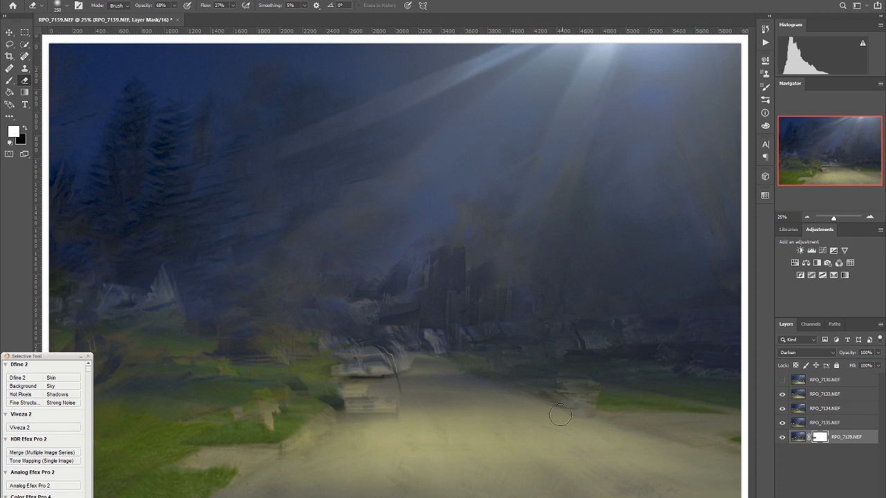
Compare layers RPO_7134 and RPO_7133, add a mask to RPO_7133 and erase over the pale shape on the street's right side
{"action": "left_click", "coordinate": [782, 410]}
{"action": "left_click", "coordinate": [783, 409]}
{"action": "left_click", "coordinate": [782, 394]}
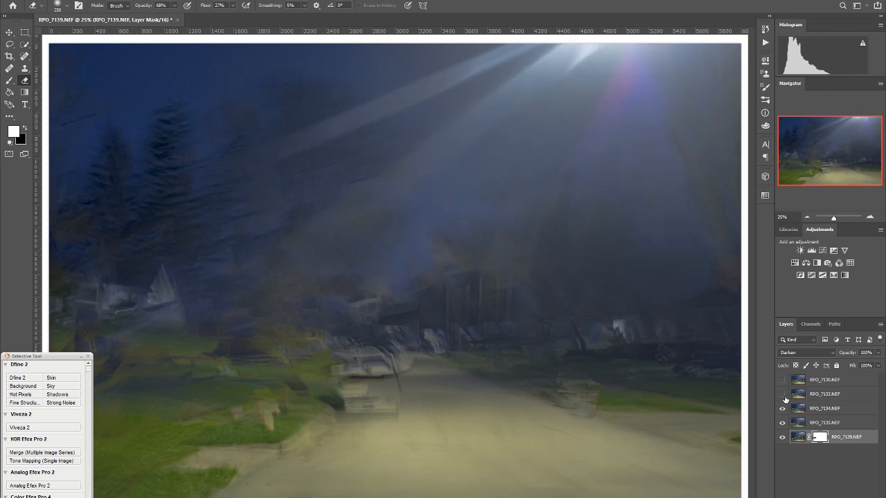
{"action": "left_click", "coordinate": [782, 394]}
{"action": "left_click", "coordinate": [834, 396]}
{"action": "left_click", "coordinate": [819, 497]}
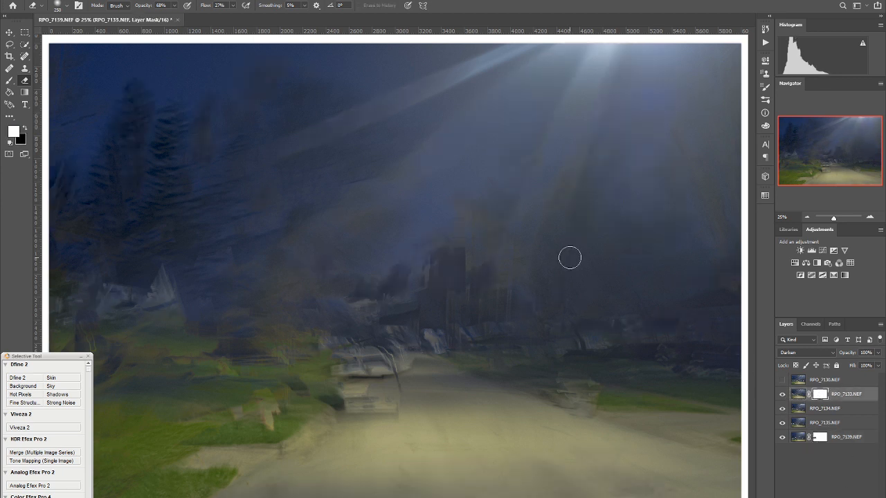
{"action": "mouse_move", "coordinate": [620, 338]}
{"action": "left_mouse_down"}
{"action": "mouse_move", "coordinate": [630, 346]}
{"action": "mouse_move", "coordinate": [615, 323]}
{"action": "mouse_move", "coordinate": [613, 332]}
{"action": "mouse_move", "coordinate": [642, 340]}
{"action": "mouse_move", "coordinate": [617, 328]}
{"action": "mouse_move", "coordinate": [620, 318]}
{"action": "left_mouse_up"}
Erase more of the RPO_7139 mask around the houses near the image's left edge
{"action": "left_click", "coordinate": [819, 438]}
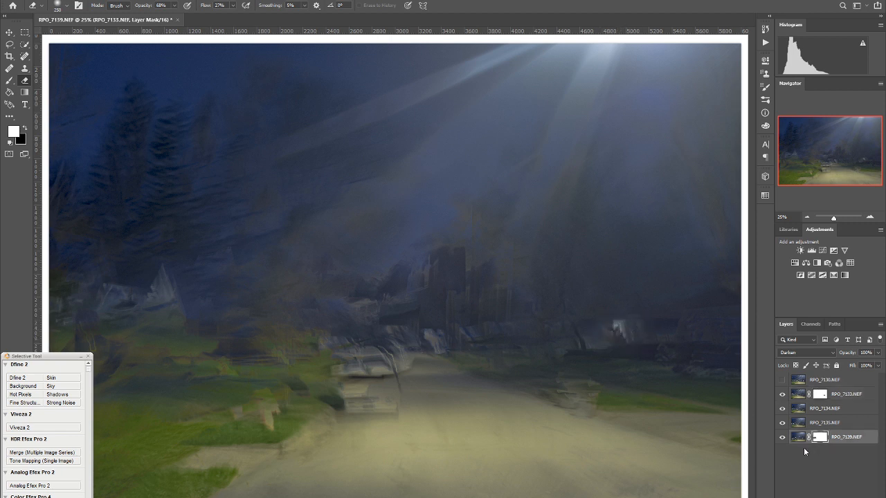
{"action": "mouse_move", "coordinate": [153, 273]}
{"action": "left_mouse_down"}
{"action": "mouse_move", "coordinate": [148, 307]}
{"action": "mouse_move", "coordinate": [158, 297]}
{"action": "mouse_move", "coordinate": [61, 291]}
{"action": "left_mouse_up"}
Compare the blend with layers RPO_7130, RPO_7134, RPO_7135 and RPO_7133 each shown and hidden
{"action": "left_click", "coordinate": [782, 380]}
{"action": "left_click", "coordinate": [781, 380]}
{"action": "left_click", "coordinate": [780, 379]}
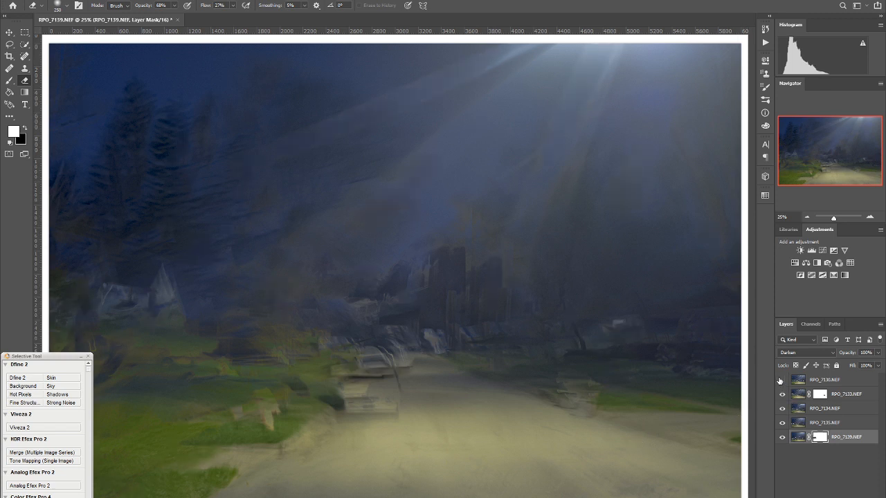
{"action": "left_click", "coordinate": [781, 380]}
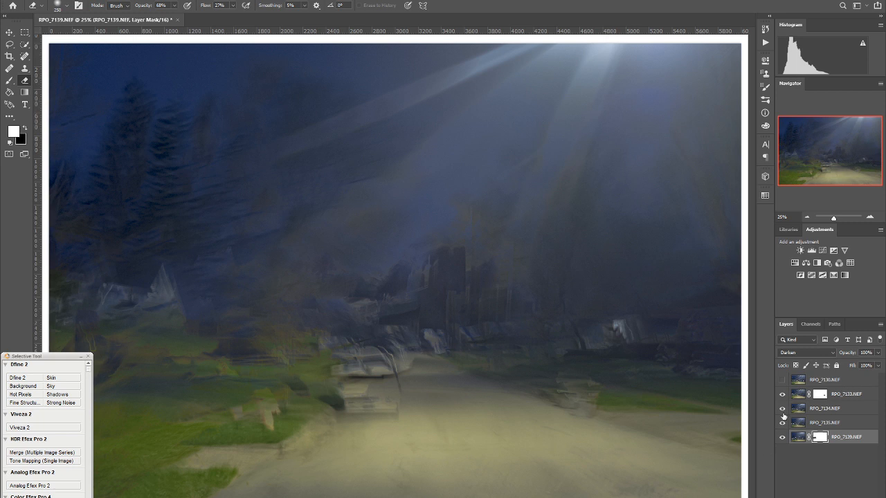
{"action": "left_click", "coordinate": [782, 411]}
{"action": "left_click", "coordinate": [783, 410]}
{"action": "left_click", "coordinate": [782, 410]}
{"action": "left_click", "coordinate": [782, 410]}
{"action": "left_click", "coordinate": [782, 422]}
{"action": "left_click", "coordinate": [782, 422]}
{"action": "left_click", "coordinate": [784, 396]}
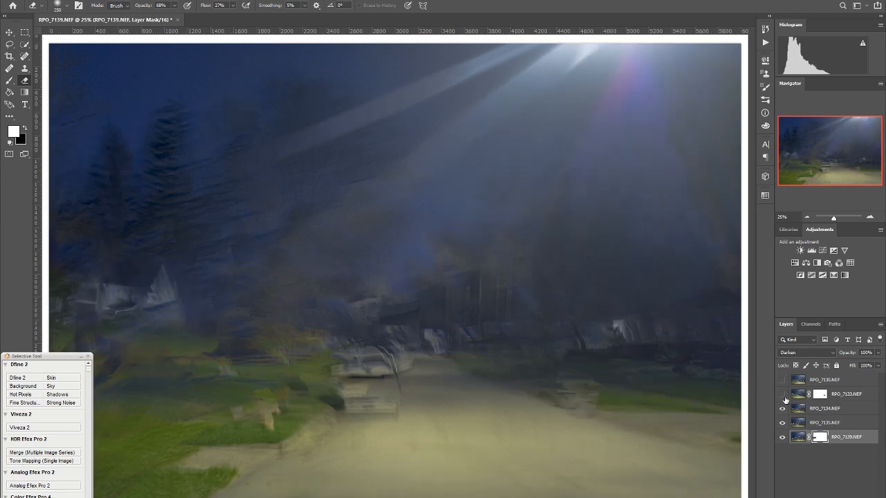
{"action": "left_click", "coordinate": [783, 396]}
{"action": "left_click", "coordinate": [783, 395]}
{"action": "left_click", "coordinate": [783, 395]}
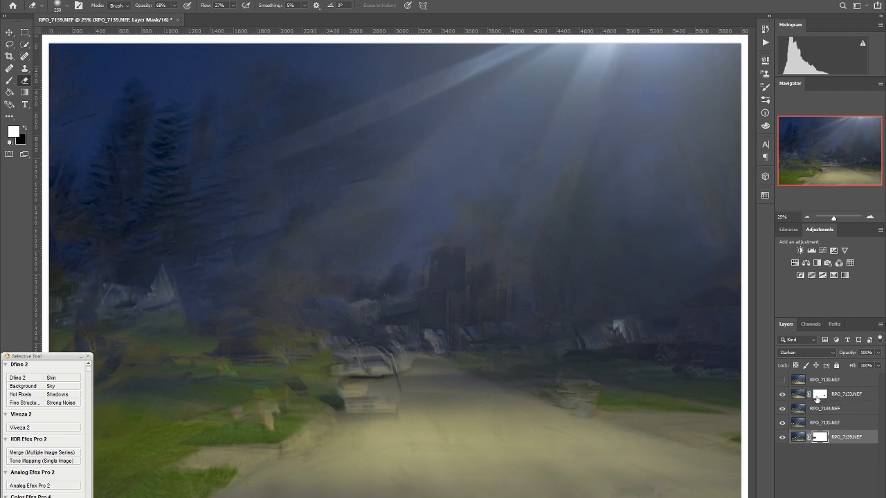
Set the eraser to 100% opacity, enlarge it, and erase the RPO_7133 mask over the central building shapes and the sky above
{"action": "left_click", "coordinate": [817, 396]}
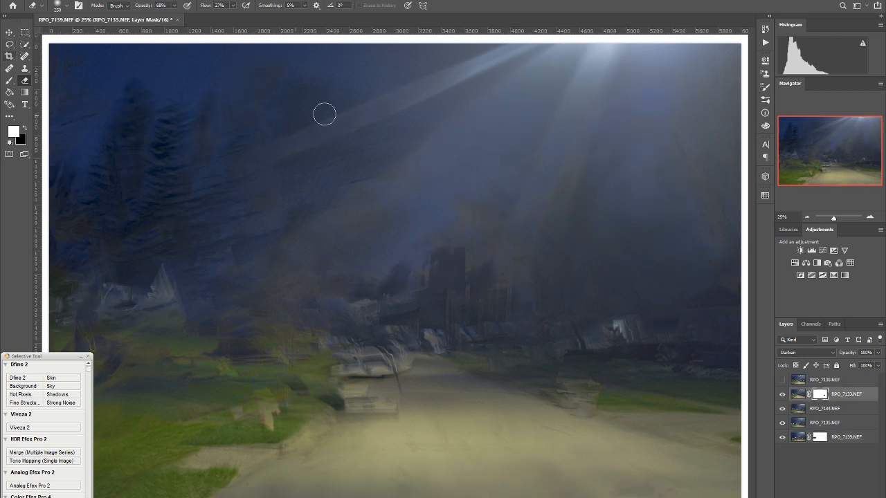
{"action": "left_click", "coordinate": [174, 6]}
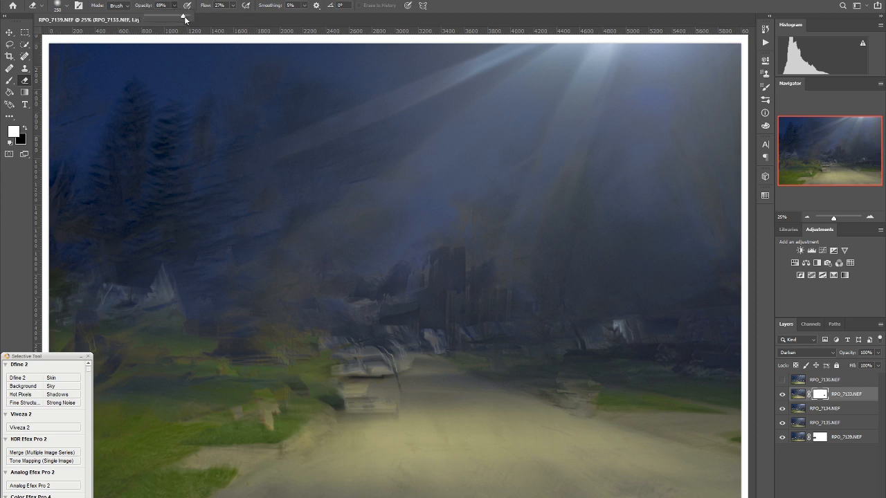
{"action": "left_click", "coordinate": [233, 8]}
{"action": "key", "text": "bracketright"}
{"action": "key", "text": "bracketright"}
{"action": "key", "text": "bracketright"}
{"action": "key", "text": "bracketright"}
{"action": "key", "text": "bracketright"}
{"action": "key", "text": "bracketright"}
{"action": "key", "text": "bracketright"}
{"action": "mouse_move", "coordinate": [496, 231]}
{"action": "left_mouse_down"}
{"action": "mouse_move", "coordinate": [496, 204]}
{"action": "mouse_move", "coordinate": [550, 225]}
{"action": "mouse_move", "coordinate": [531, 226]}
{"action": "mouse_move", "coordinate": [600, 201]}
{"action": "mouse_move", "coordinate": [588, 224]}
{"action": "mouse_move", "coordinate": [523, 259]}
{"action": "mouse_move", "coordinate": [608, 214]}
{"action": "mouse_move", "coordinate": [593, 173]}
{"action": "mouse_move", "coordinate": [512, 205]}
{"action": "mouse_move", "coordinate": [529, 163]}
{"action": "mouse_move", "coordinate": [547, 190]}
{"action": "mouse_move", "coordinate": [580, 194]}
{"action": "left_mouse_up"}
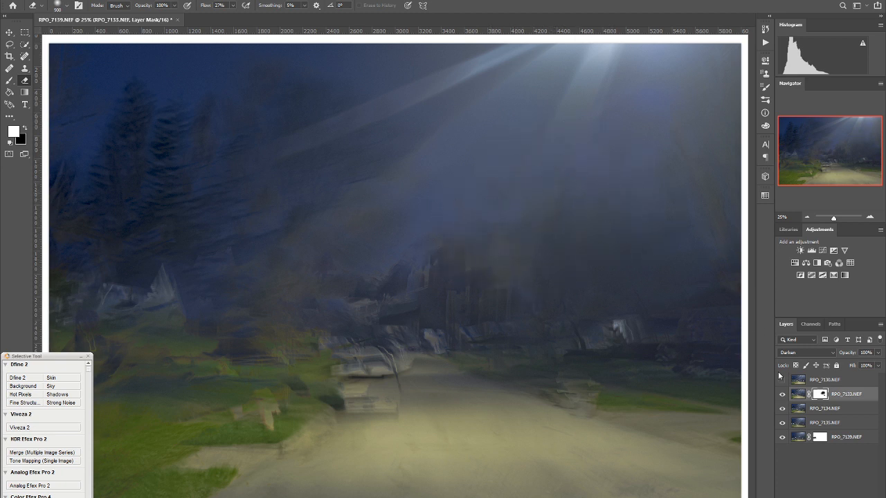
Extend the erased area of the RPO_7133 mask across the light beams and central sky, comparing the layer shown and hidden
{"action": "left_click", "coordinate": [782, 394]}
{"action": "left_click", "coordinate": [782, 394]}
{"action": "mouse_move", "coordinate": [445, 216]}
{"action": "left_mouse_down"}
{"action": "mouse_move", "coordinate": [667, 194]}
{"action": "mouse_move", "coordinate": [702, 238]}
{"action": "mouse_move", "coordinate": [661, 144]}
{"action": "mouse_move", "coordinate": [572, 170]}
{"action": "mouse_move", "coordinate": [569, 142]}
{"action": "mouse_move", "coordinate": [605, 85]}
{"action": "mouse_move", "coordinate": [705, 73]}
{"action": "mouse_move", "coordinate": [715, 145]}
{"action": "mouse_move", "coordinate": [581, 209]}
{"action": "mouse_move", "coordinate": [720, 95]}
{"action": "mouse_move", "coordinate": [554, 158]}
{"action": "mouse_move", "coordinate": [604, 235]}
{"action": "mouse_move", "coordinate": [533, 239]}
{"action": "mouse_move", "coordinate": [586, 214]}
{"action": "mouse_move", "coordinate": [541, 249]}
{"action": "left_mouse_up"}
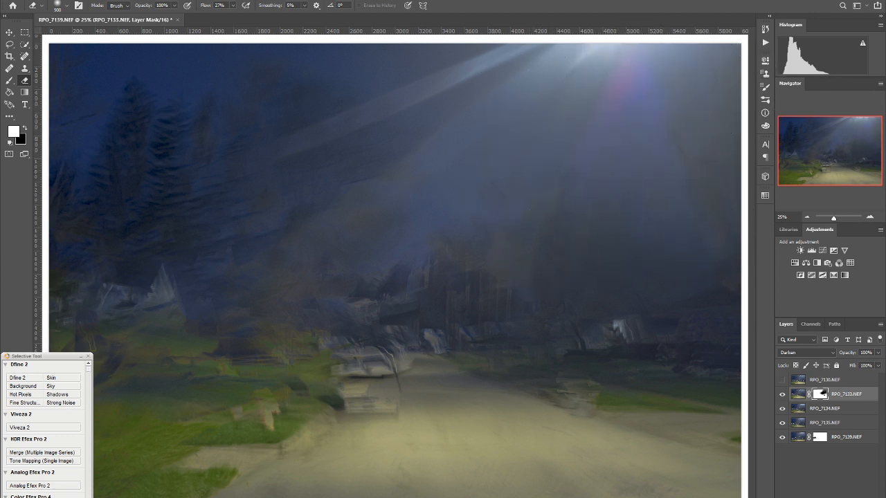
{"action": "left_click", "coordinate": [783, 395]}
{"action": "left_click", "coordinate": [783, 394]}
Partly restore the dark building shapes at the image centre by painting white on the RPO_7133 mask with a reduced brush
{"action": "left_click", "coordinate": [10, 82]}
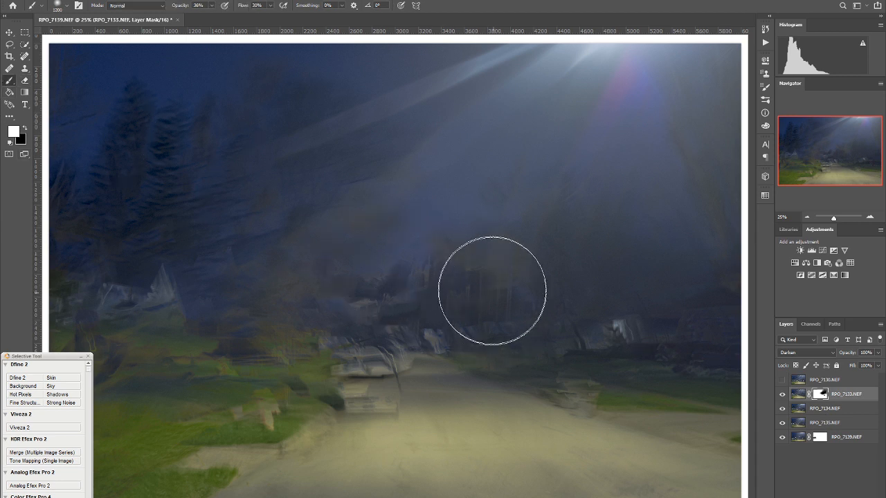
{"action": "key", "text": "bracketleft"}
{"action": "key", "text": "bracketleft"}
{"action": "key", "text": "bracketleft"}
{"action": "key", "text": "bracketleft"}
{"action": "key", "text": "bracketleft"}
{"action": "key", "text": "bracketleft"}
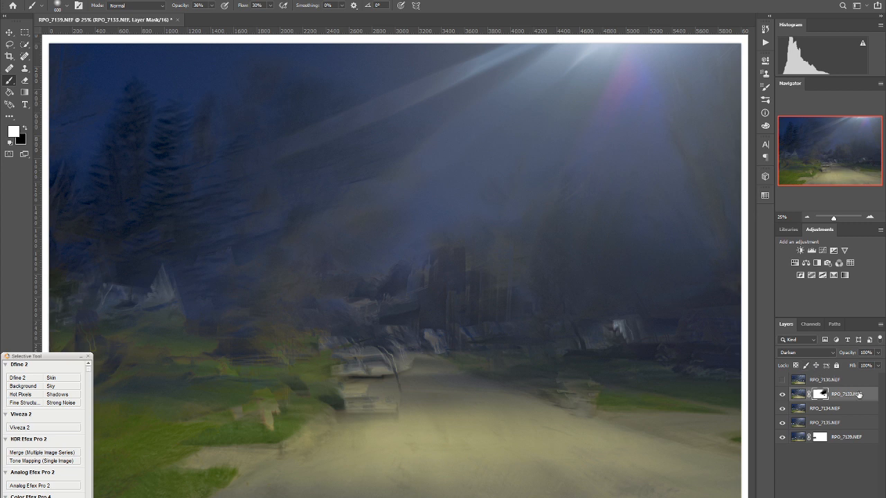
Delete the hidden top layer RPO_7130
{"action": "left_click", "coordinate": [854, 382]}
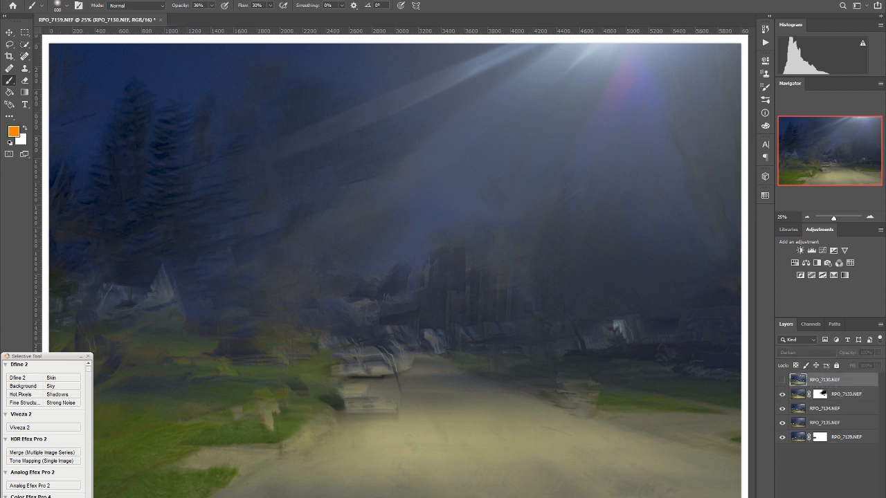
{"action": "key", "text": "Delete"}
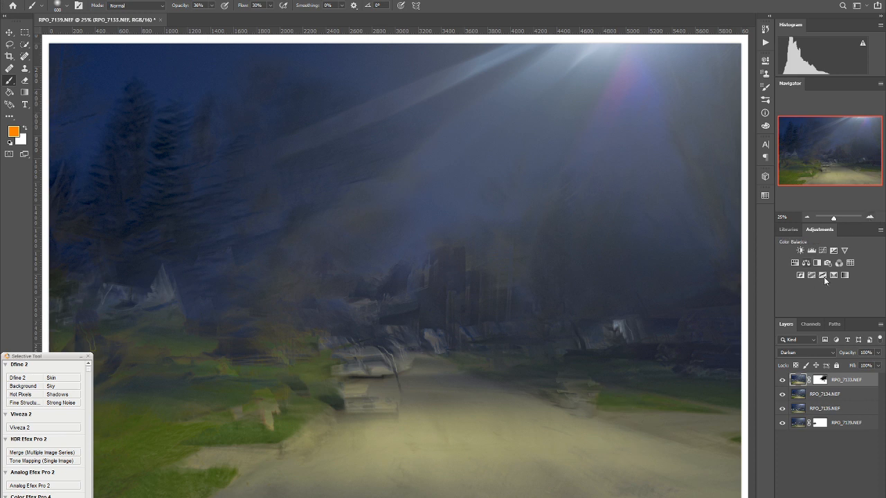
Add a Curves adjustment layer above RPO_7133, strongly raising the highlights and anchoring the darker tones at input 69
{"action": "left_click", "coordinate": [824, 256]}
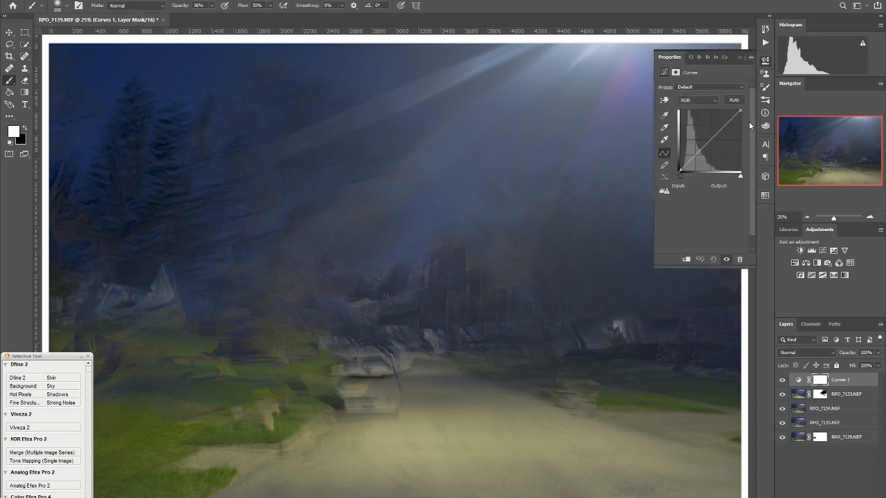
{"action": "left_click_drag", "start_coordinate": [722, 125], "coordinate": [696, 149]}
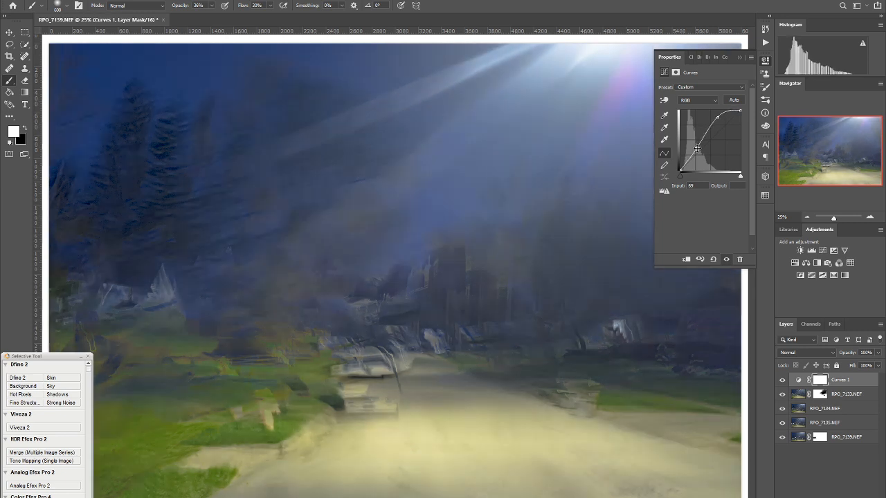
{"action": "left_click_drag", "start_coordinate": [717, 118], "coordinate": [719, 118]}
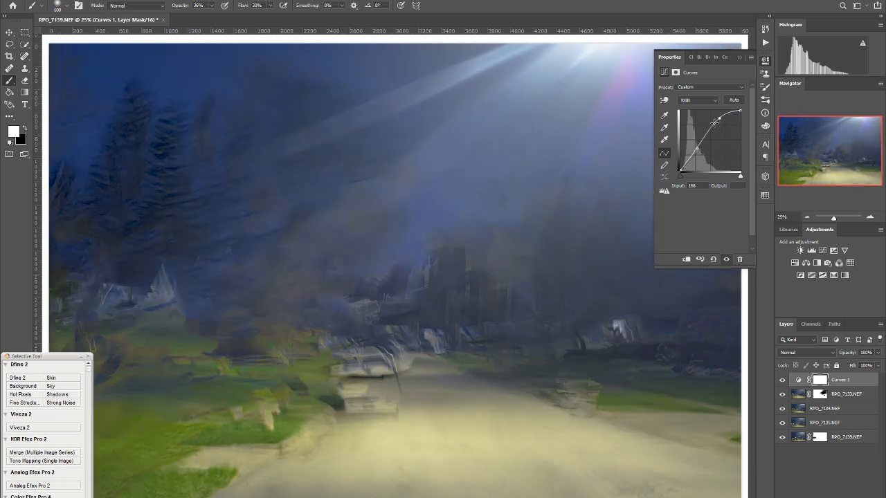
{"action": "left_click_drag", "start_coordinate": [696, 149], "coordinate": [697, 150]}
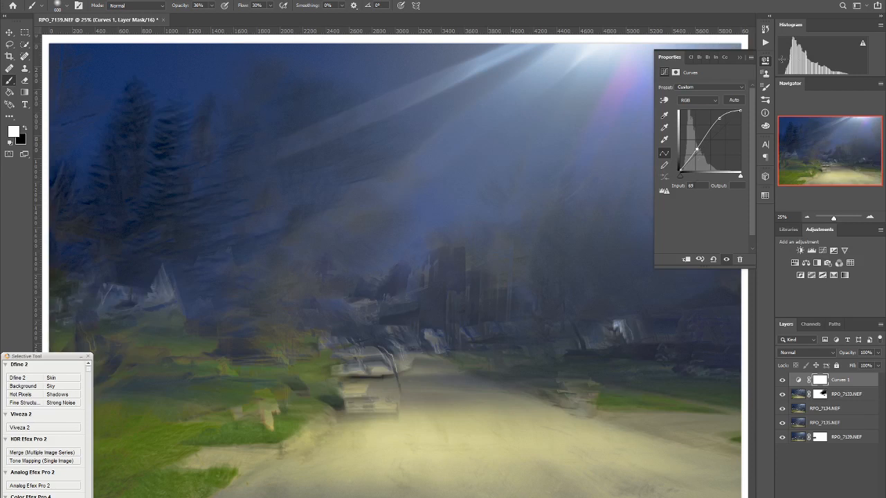
{"action": "left_click", "coordinate": [765, 61]}
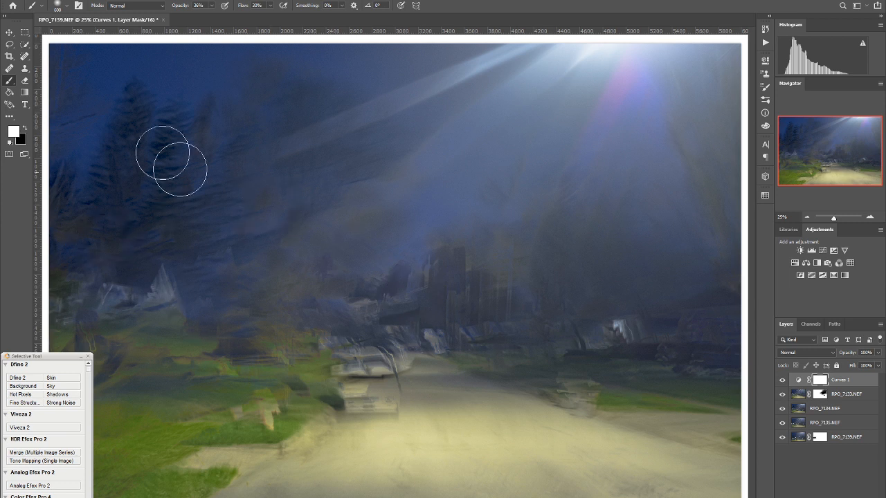
Add a Hue/Saturation adjustment layer with hue -15, saturation -6 and lightness -12
{"action": "left_click", "coordinate": [795, 263]}
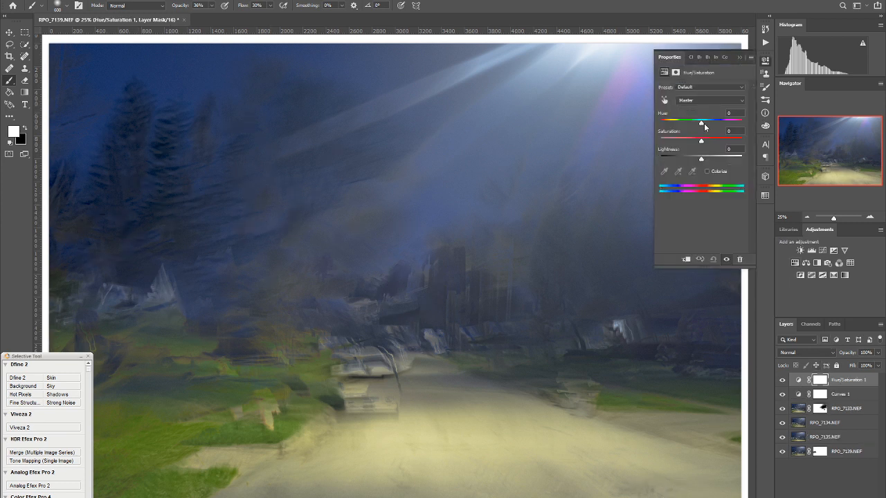
{"action": "mouse_move", "coordinate": [701, 122]}
{"action": "left_mouse_down"}
{"action": "mouse_move", "coordinate": [715, 123]}
{"action": "mouse_move", "coordinate": [685, 126]}
{"action": "mouse_move", "coordinate": [706, 124]}
{"action": "mouse_move", "coordinate": [695, 125]}
{"action": "left_mouse_up"}
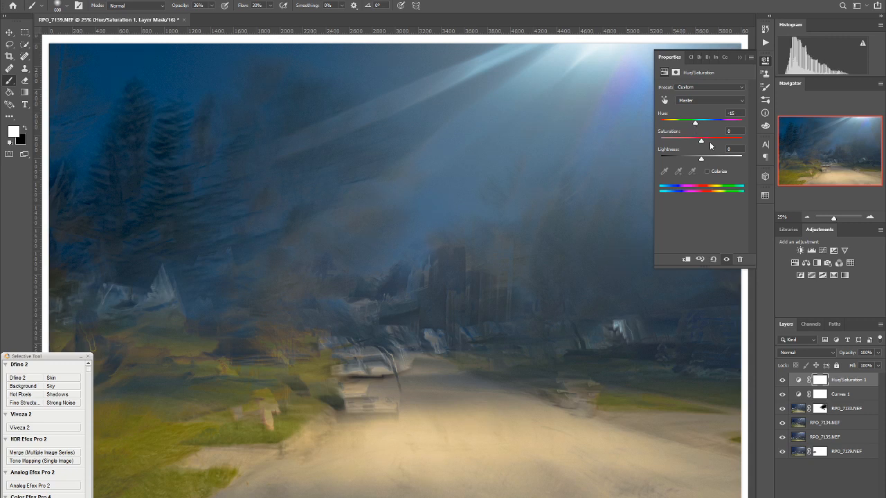
{"action": "left_click_drag", "start_coordinate": [703, 141], "coordinate": [695, 162]}
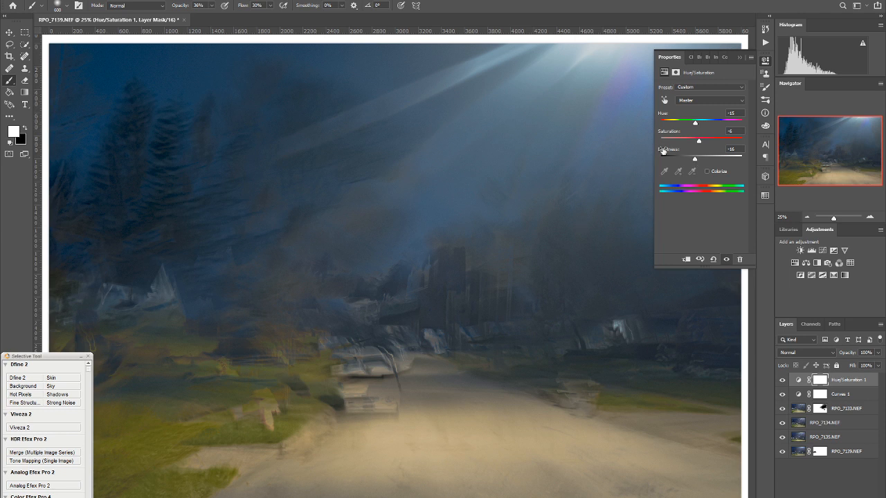
{"action": "type", "text": "0"}
{"action": "left_click_drag", "start_coordinate": [699, 159], "coordinate": [696, 159]}
{"action": "left_click", "coordinate": [765, 60]}
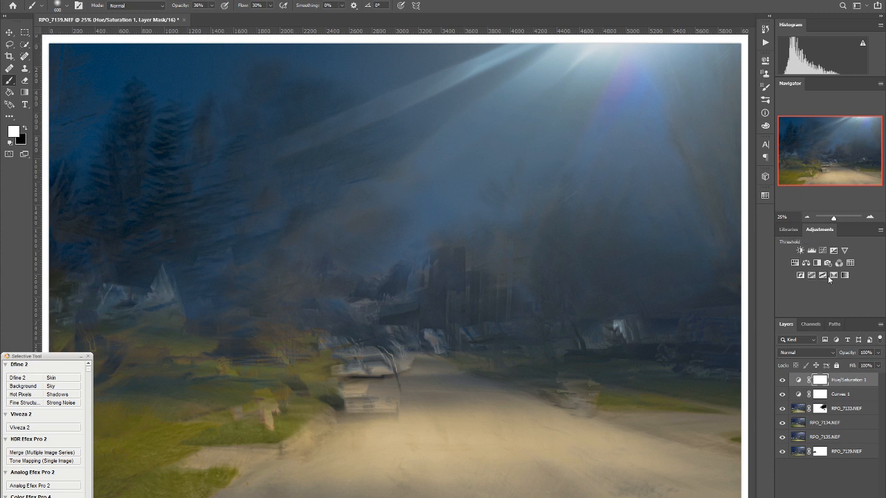
Add a Levels adjustment layer with the black input level at 22, and invert its mask to black
{"action": "left_click", "coordinate": [765, 61]}
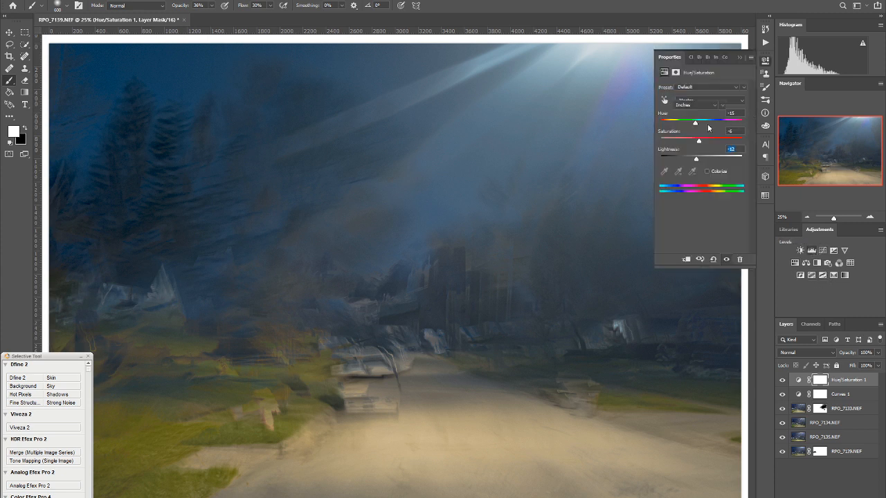
{"action": "left_click_drag", "start_coordinate": [702, 161], "coordinate": [708, 162]}
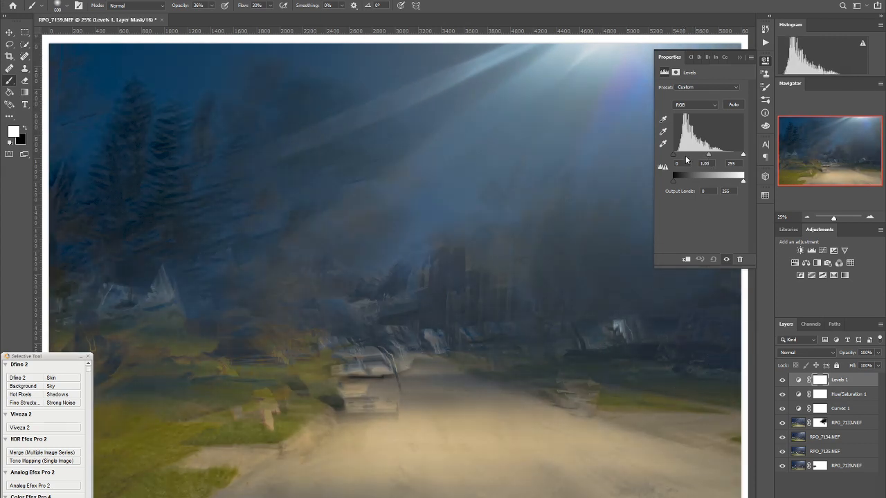
{"action": "left_click_drag", "start_coordinate": [672, 156], "coordinate": [679, 157]}
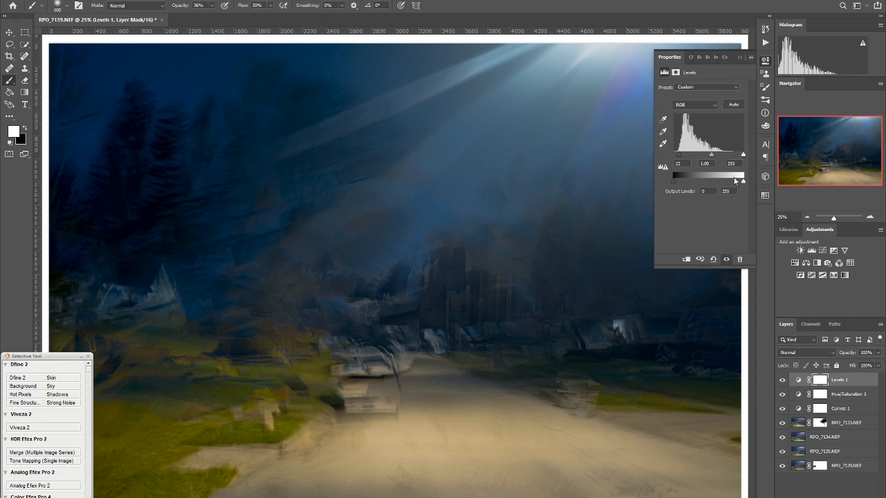
{"action": "left_click", "coordinate": [675, 73]}
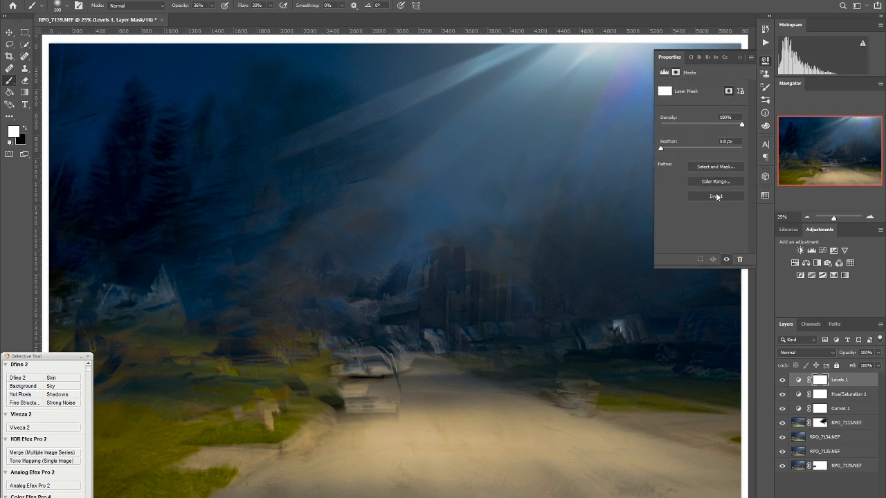
{"action": "left_click", "coordinate": [715, 196]}
Paint white on the Levels mask over the central buildings and trees with a brush at 87% opacity and size 1500
{"action": "left_click", "coordinate": [24, 79]}
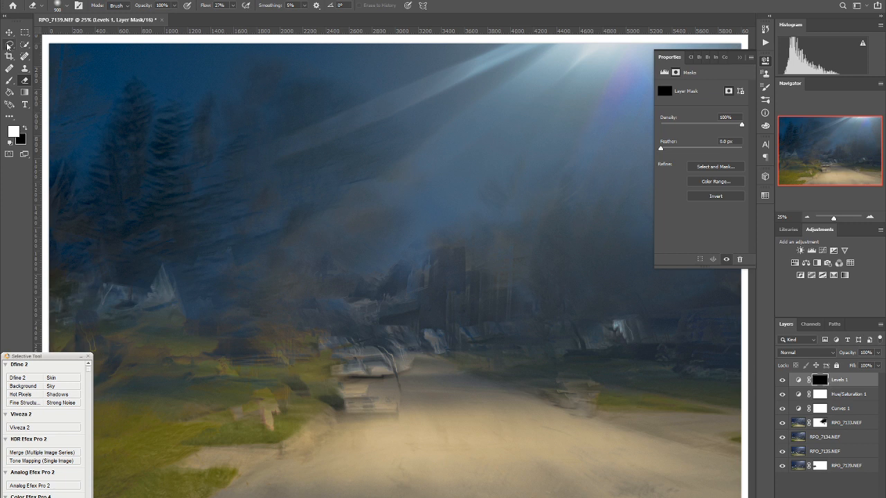
{"action": "left_click", "coordinate": [9, 80]}
{"action": "left_click", "coordinate": [212, 6]}
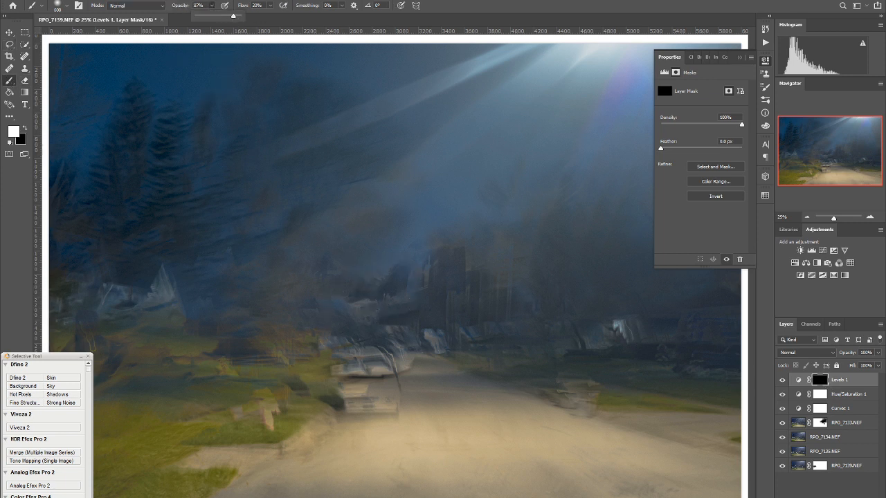
{"action": "key", "text": "bracketright"}
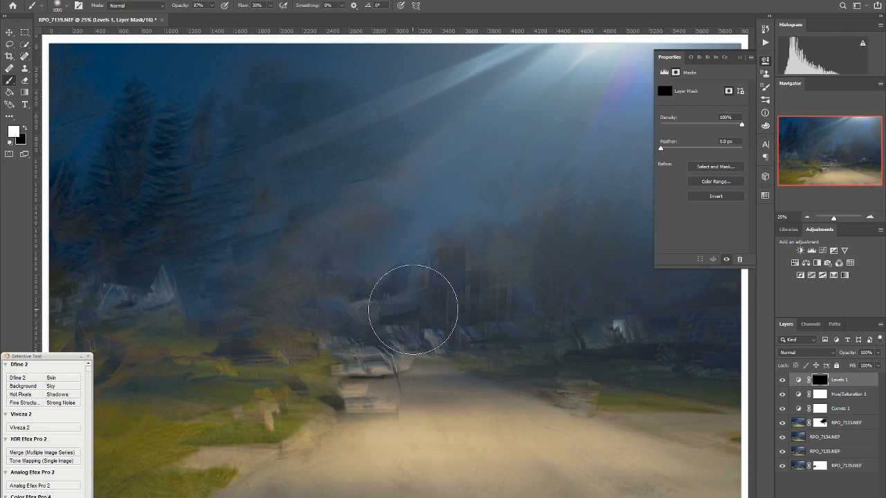
{"action": "key", "text": "bracketright"}
{"action": "key", "text": "bracketright"}
{"action": "key", "text": "bracketright"}
{"action": "key", "text": "bracketright"}
{"action": "key", "text": "bracketright"}
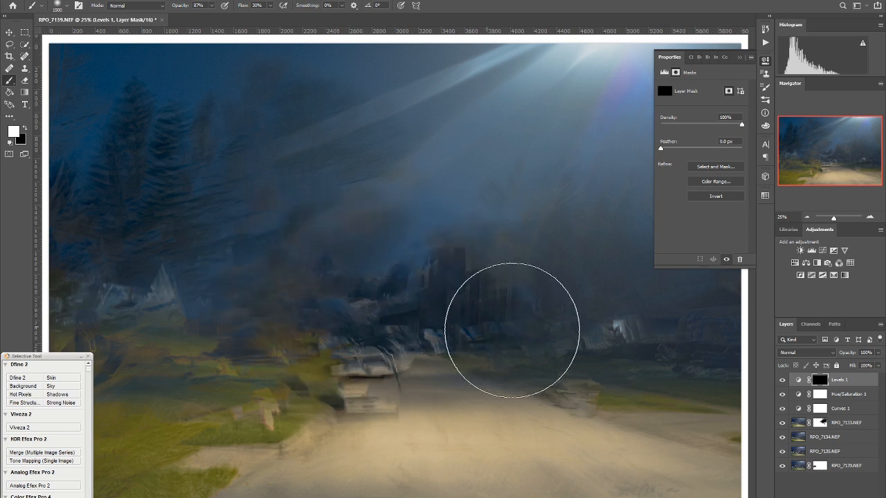
{"action": "mouse_move", "coordinate": [258, 294]}
{"action": "left_mouse_down"}
{"action": "mouse_move", "coordinate": [343, 243]}
{"action": "mouse_move", "coordinate": [462, 281]}
{"action": "mouse_move", "coordinate": [477, 396]}
{"action": "left_mouse_up"}
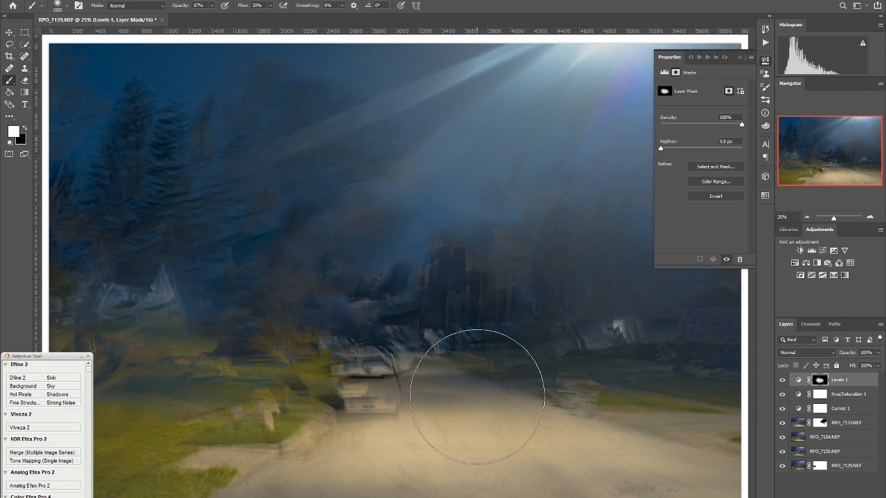
Erase the Levels mask over the road and parked cars, enlarging the eraser to size 1400
{"action": "left_click", "coordinate": [25, 80]}
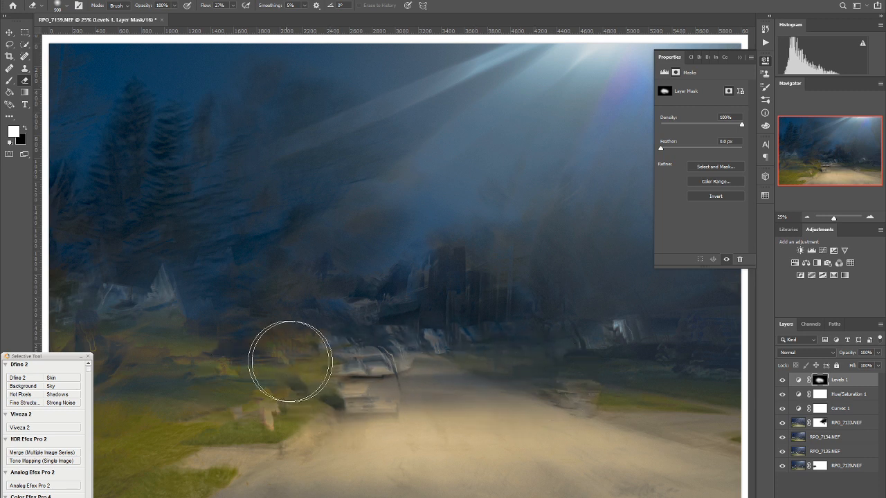
{"action": "mouse_move", "coordinate": [466, 383]}
{"action": "left_mouse_down"}
{"action": "mouse_move", "coordinate": [389, 371]}
{"action": "mouse_move", "coordinate": [415, 365]}
{"action": "mouse_move", "coordinate": [406, 376]}
{"action": "left_mouse_up"}
{"action": "key", "text": "bracketright"}
{"action": "key", "text": "bracketright"}
{"action": "key", "text": "bracketright"}
{"action": "key", "text": "bracketright"}
{"action": "key", "text": "bracketright"}
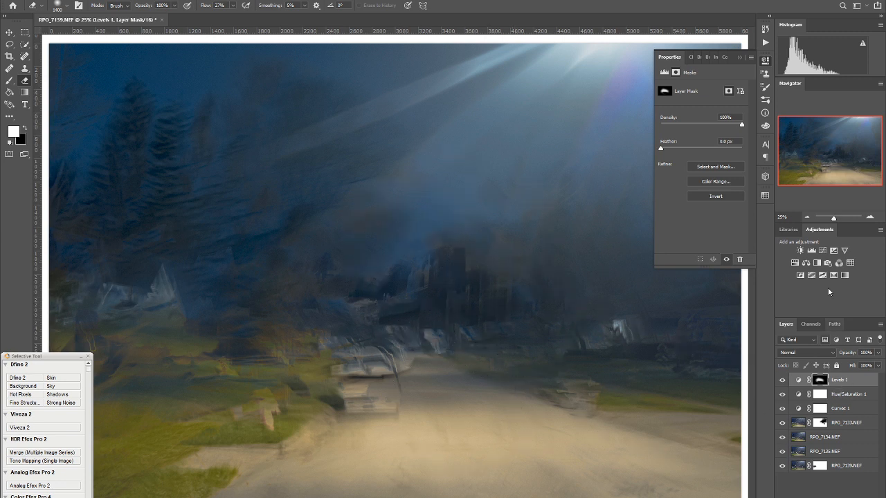
{"action": "left_click", "coordinate": [765, 61]}
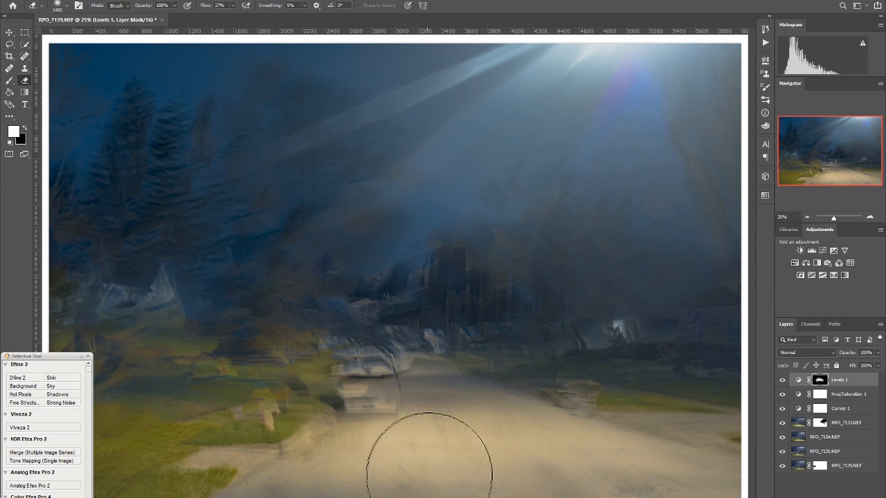
Open the image in Analog Efex Pro 2 and shift the split-preview divider so the whole filtered image shows
{"action": "left_click", "coordinate": [34, 487]}
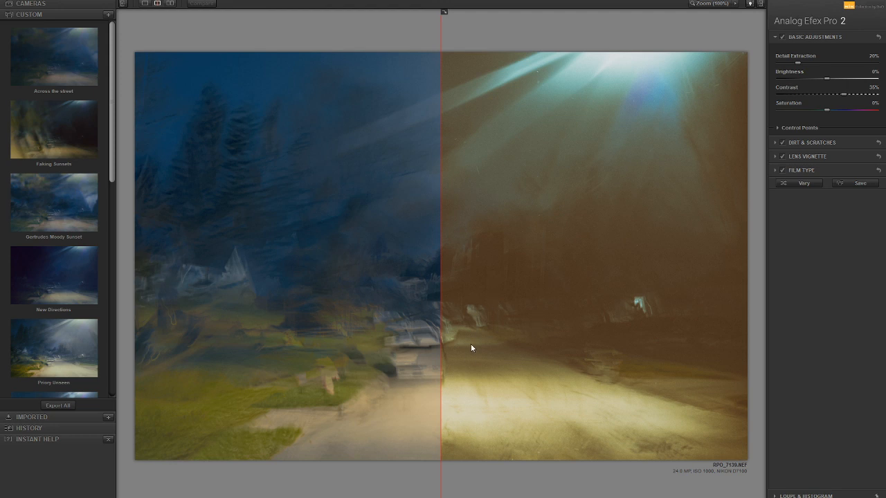
{"action": "left_click_drag", "start_coordinate": [441, 336], "coordinate": [113, 336]}
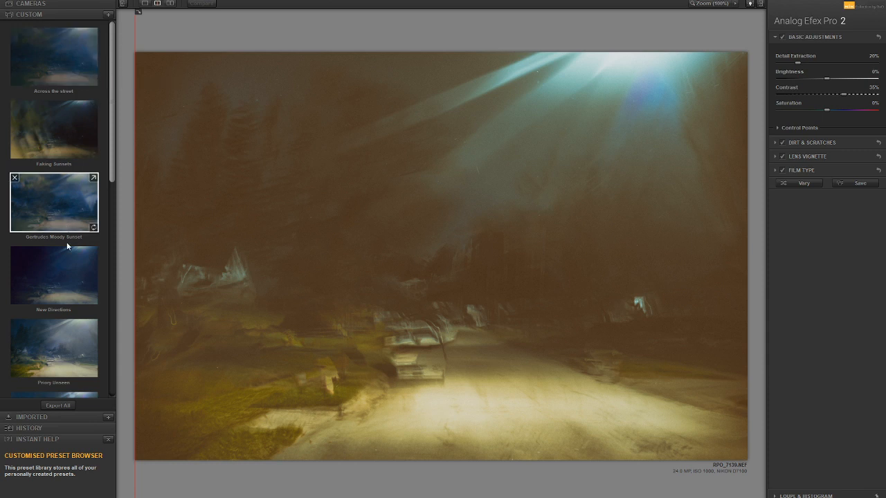
Try the custom presets New Directions and Priory Unseen, and apply Upturned Boats Warm light
{"action": "left_click", "coordinate": [54, 283]}
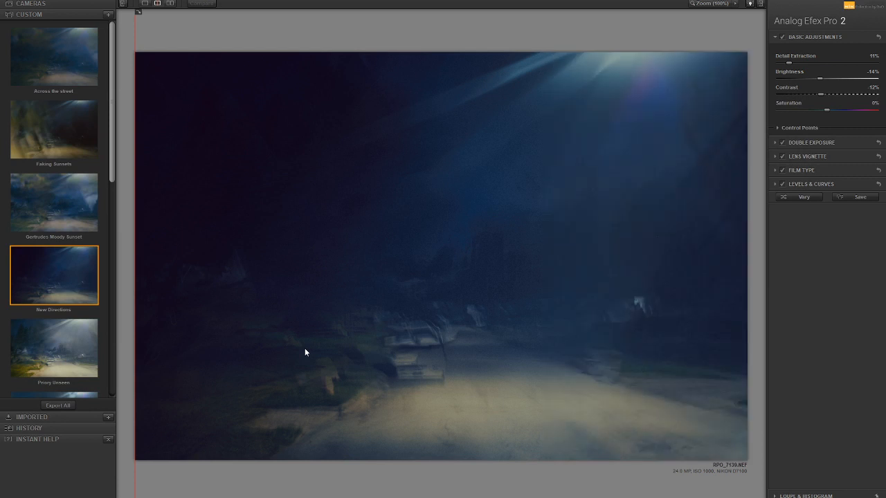
{"action": "left_click_drag", "start_coordinate": [111, 137], "coordinate": [87, 195]}
{"action": "left_click", "coordinate": [87, 201]}
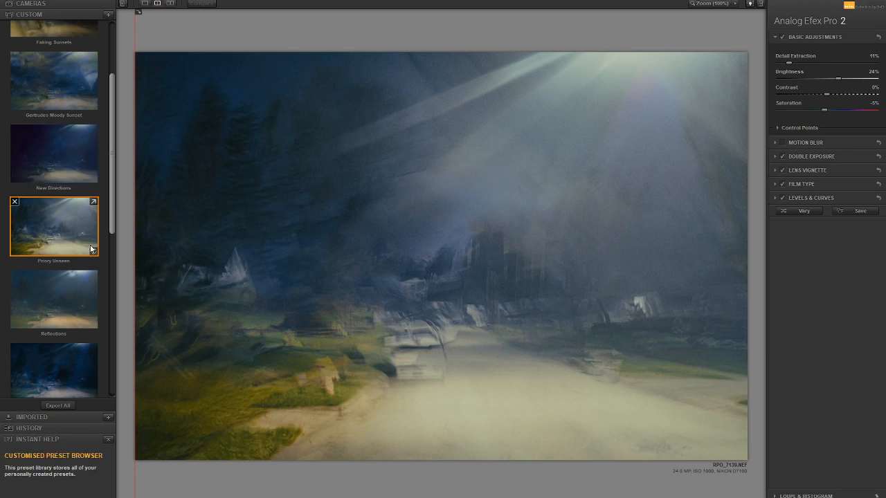
{"action": "left_click_drag", "start_coordinate": [113, 220], "coordinate": [108, 324]}
{"action": "left_click", "coordinate": [58, 272]}
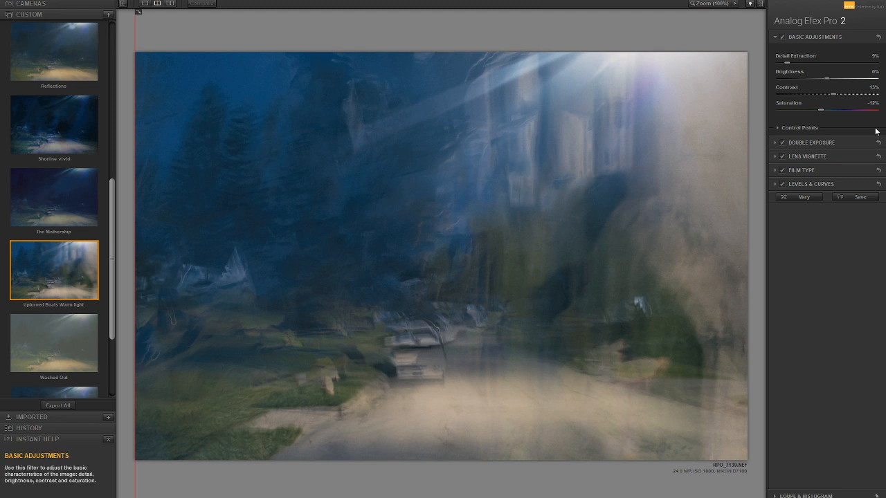
Rotate the Double Exposure overlay to nearly horizontal, enlarge it slightly, and place it just above the image centre
{"action": "left_click", "coordinate": [820, 142]}
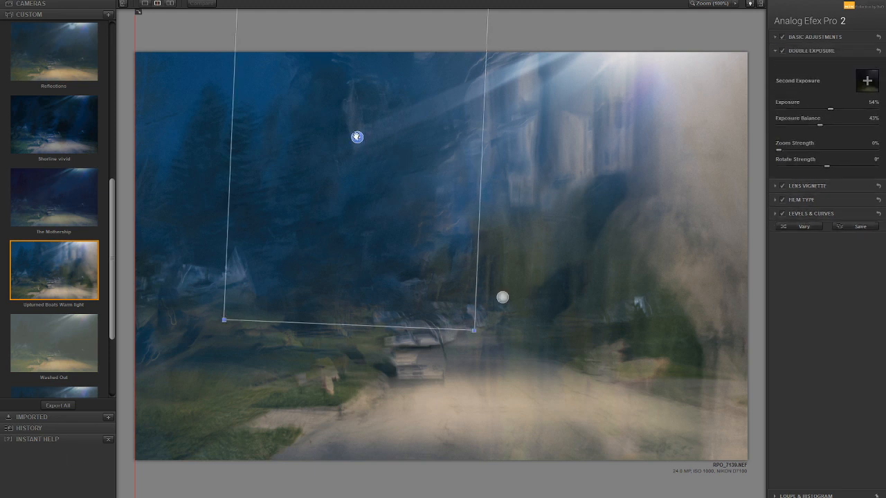
{"action": "left_click_drag", "start_coordinate": [356, 137], "coordinate": [529, 302]}
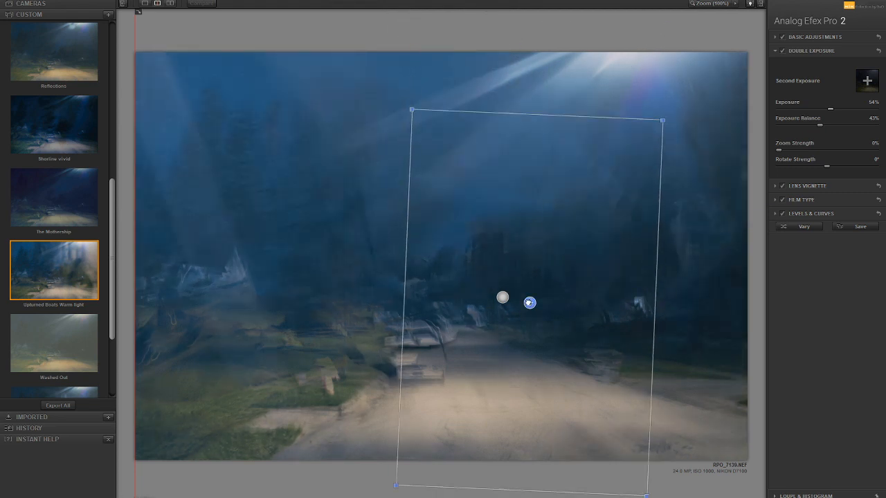
{"action": "left_click_drag", "start_coordinate": [493, 116], "coordinate": [195, 385]}
{"action": "left_click_drag", "start_coordinate": [529, 302], "coordinate": [469, 285]}
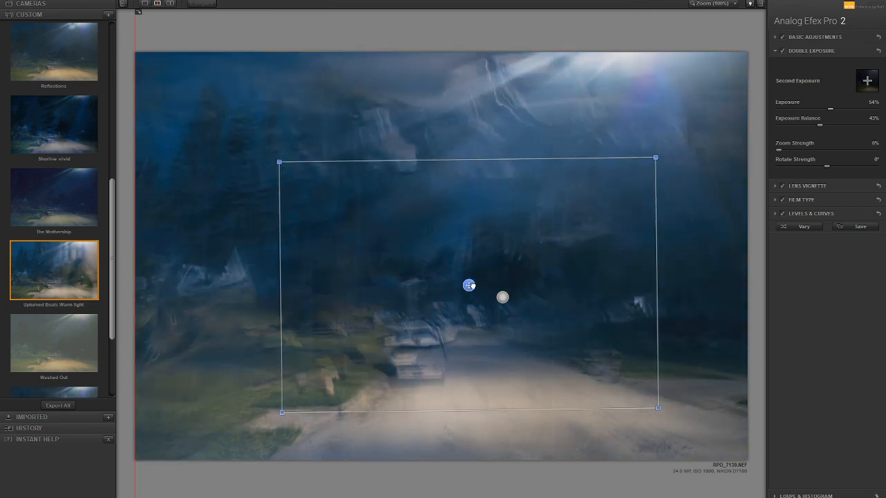
{"action": "left_click_drag", "start_coordinate": [469, 285], "coordinate": [436, 238]}
{"action": "mouse_move", "coordinate": [623, 111]}
{"action": "left_mouse_down"}
{"action": "mouse_move", "coordinate": [584, 152]}
{"action": "mouse_move", "coordinate": [643, 116]}
{"action": "mouse_move", "coordinate": [711, 4]}
{"action": "mouse_move", "coordinate": [655, 73]}
{"action": "mouse_move", "coordinate": [653, 92]}
{"action": "mouse_move", "coordinate": [636, 99]}
{"action": "left_mouse_up"}
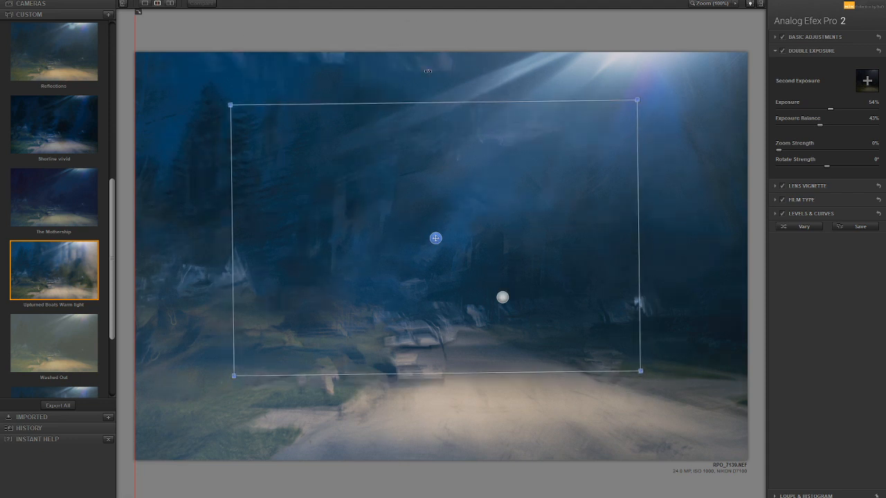
{"action": "mouse_move", "coordinate": [436, 239]}
{"action": "left_mouse_down"}
{"action": "mouse_move", "coordinate": [435, 253]}
{"action": "mouse_move", "coordinate": [445, 245]}
{"action": "left_mouse_up"}
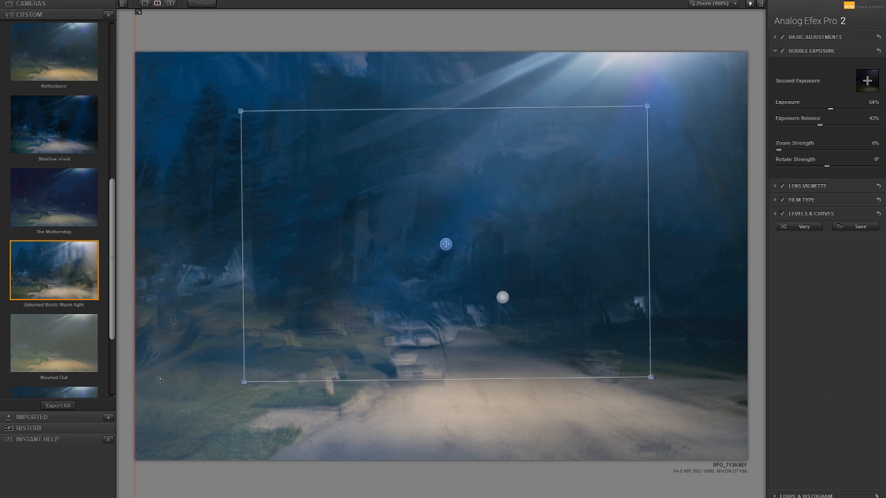
Set the Double Exposure filter's exposure balance to 48%
{"action": "double_click", "coordinate": [821, 126]}
{"action": "left_click", "coordinate": [821, 125]}
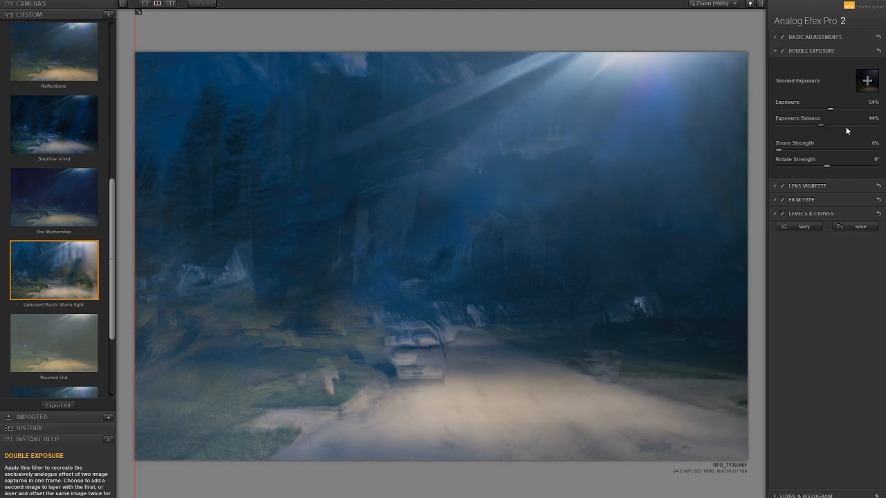
{"action": "mouse_move", "coordinate": [820, 125]}
{"action": "left_mouse_down"}
{"action": "mouse_move", "coordinate": [869, 125]}
{"action": "mouse_move", "coordinate": [870, 135]}
{"action": "mouse_move", "coordinate": [834, 138]}
{"action": "mouse_move", "coordinate": [818, 134]}
{"action": "mouse_move", "coordinate": [880, 135]}
{"action": "mouse_move", "coordinate": [824, 136]}
{"action": "left_mouse_up"}
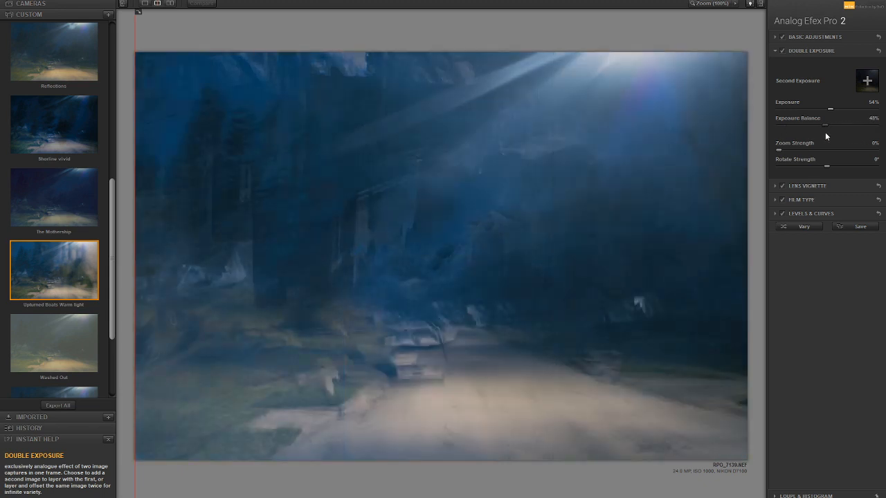
{"action": "left_click", "coordinate": [824, 126]}
Compare the Lens Vignette on and off, move its centre to the upper middle of the image, and set the amount to -22%
{"action": "left_click", "coordinate": [781, 187]}
{"action": "left_click", "coordinate": [781, 187]}
{"action": "left_click", "coordinate": [795, 185]}
{"action": "left_click_drag", "start_coordinate": [233, 100], "coordinate": [475, 162]}
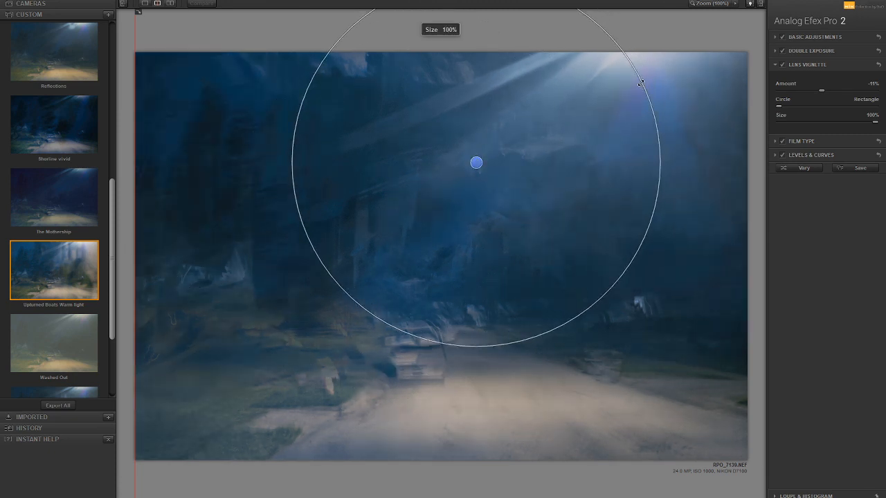
{"action": "left_click_drag", "start_coordinate": [822, 90], "coordinate": [815, 92]}
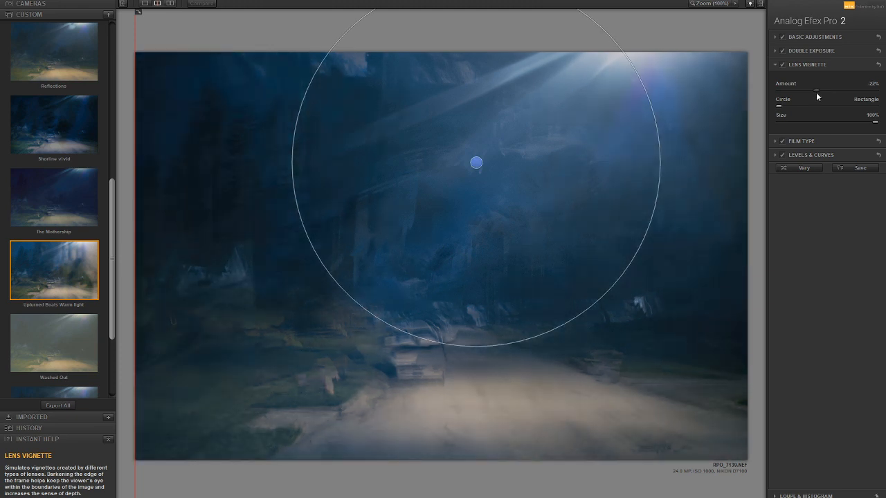
Move the Lens Vignette centre down and left to just above the middle of the image, and set its amount to -14%
{"action": "left_click_drag", "start_coordinate": [478, 160], "coordinate": [427, 193]}
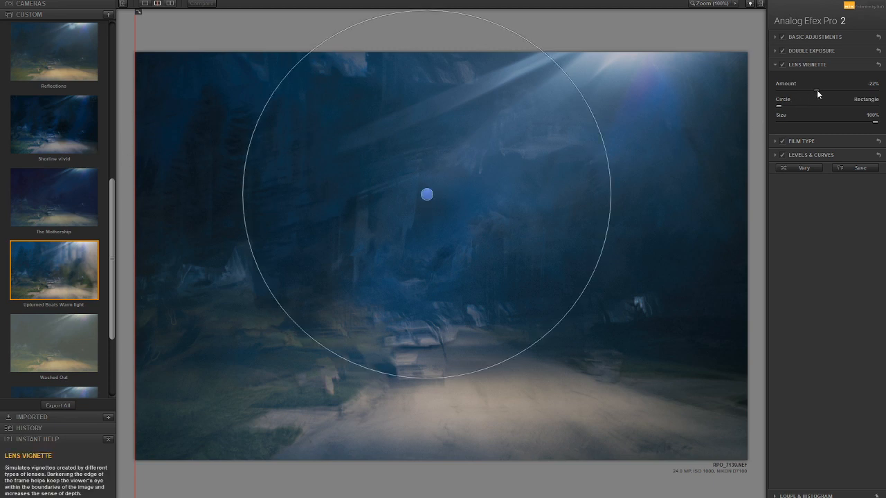
{"action": "left_click_drag", "start_coordinate": [817, 90], "coordinate": [819, 90]}
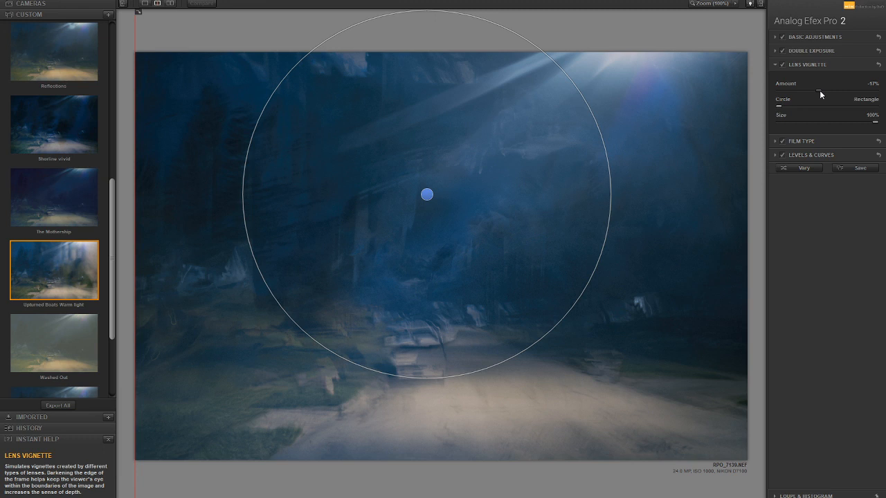
{"action": "left_click_drag", "start_coordinate": [820, 90], "coordinate": [822, 91]}
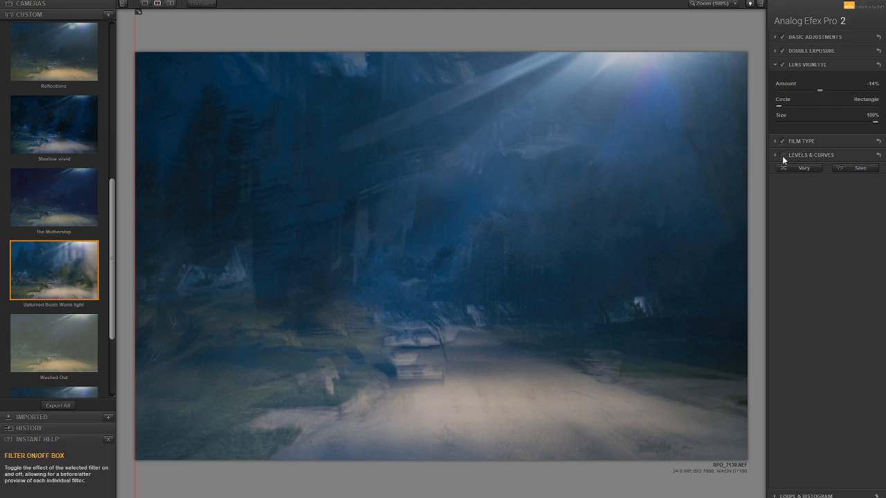
Adjust the Film Type filter's neutral-to-faded balance and its strength, trying the fully neutral setting
{"action": "left_click", "coordinate": [801, 156]}
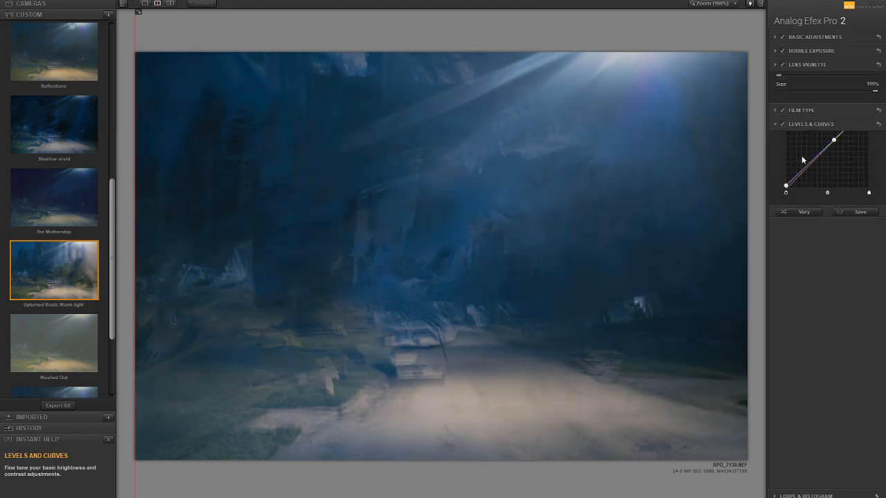
{"action": "left_click", "coordinate": [780, 77]}
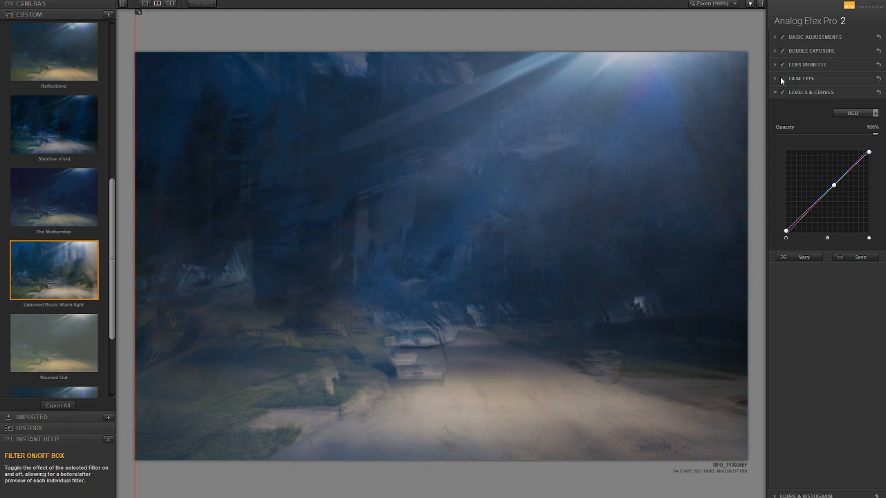
{"action": "left_click", "coordinate": [796, 79]}
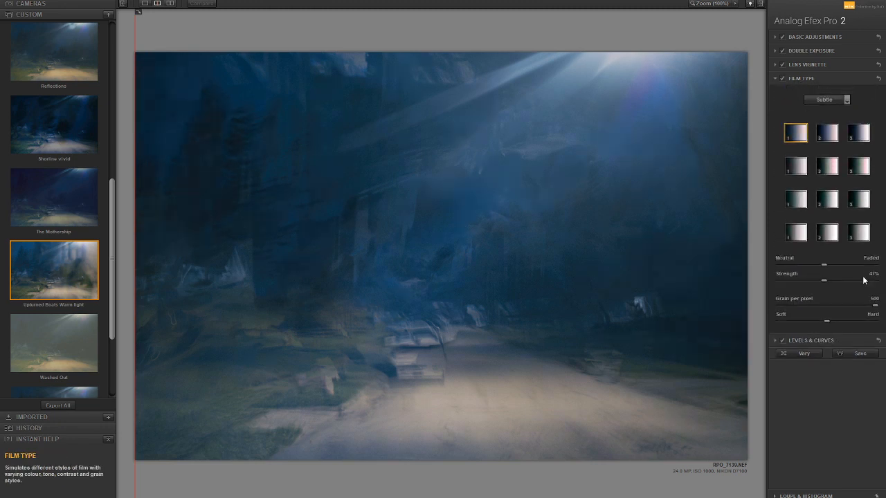
{"action": "left_click_drag", "start_coordinate": [855, 265], "coordinate": [683, 258]}
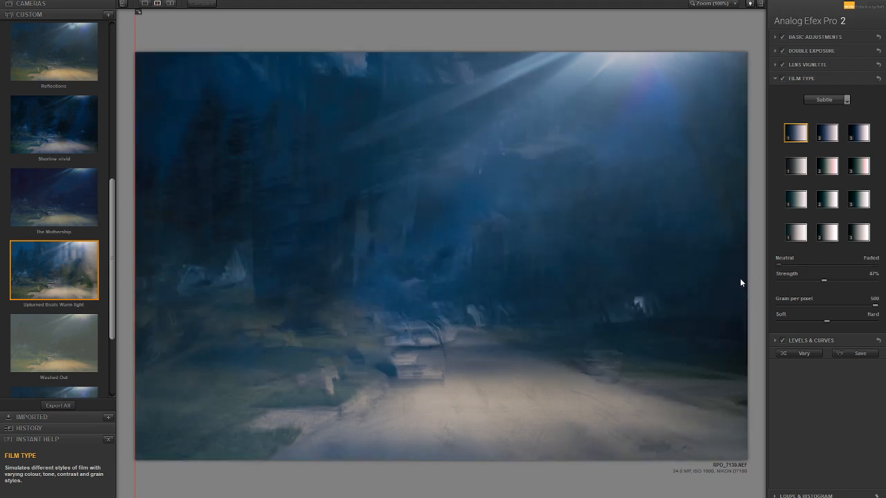
{"action": "left_click_drag", "start_coordinate": [740, 278], "coordinate": [813, 282]}
{"action": "left_click_drag", "start_coordinate": [824, 284], "coordinate": [880, 280]}
{"action": "left_click_drag", "start_coordinate": [826, 280], "coordinate": [853, 279]}
Lower the shadow point of the RGB curve slightly in Levels & Curves
{"action": "left_click", "coordinate": [800, 337]}
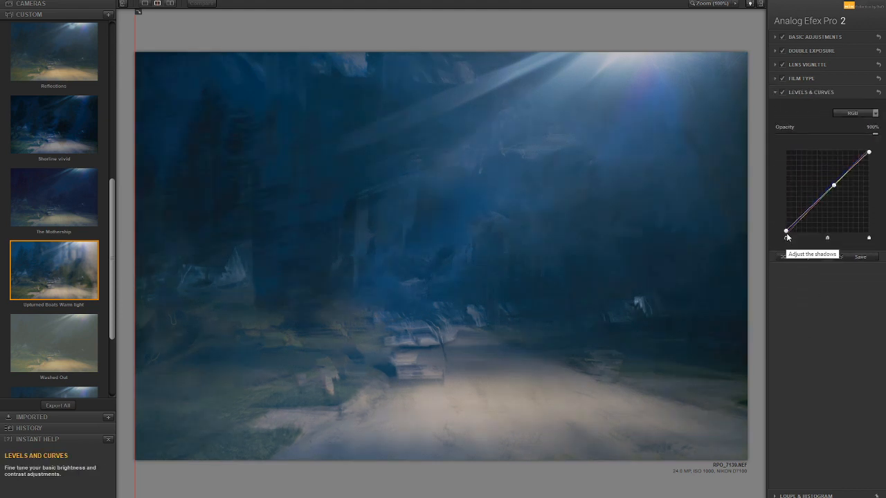
{"action": "mouse_move", "coordinate": [786, 231]}
{"action": "left_mouse_down"}
{"action": "mouse_move", "coordinate": [784, 215]}
{"action": "mouse_move", "coordinate": [779, 244]}
{"action": "mouse_move", "coordinate": [785, 233]}
{"action": "left_mouse_up"}
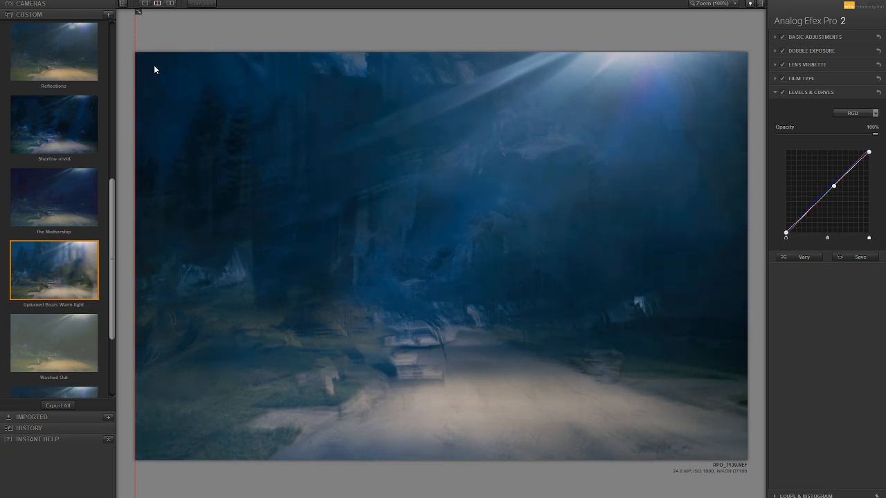
Browse the custom and imported preset libraries, and apply the current Analog Efex Pro 2 enhancement to the image
{"action": "left_click_drag", "start_coordinate": [135, 42], "coordinate": [6, 67]}
{"action": "left_click_drag", "start_coordinate": [111, 239], "coordinate": [110, 11]}
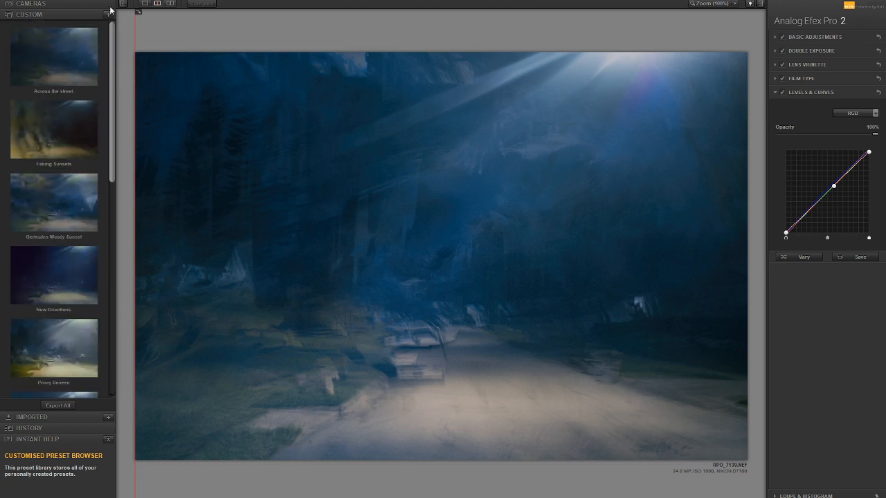
{"action": "left_click", "coordinate": [52, 415]}
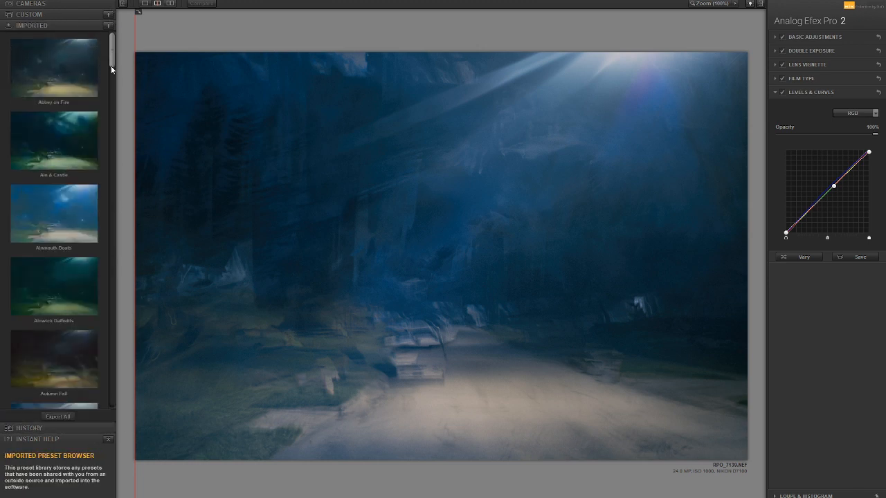
{"action": "mouse_move", "coordinate": [112, 55]}
{"action": "left_mouse_down"}
{"action": "mouse_move", "coordinate": [124, 403]}
{"action": "mouse_move", "coordinate": [122, 3]}
{"action": "left_mouse_up"}
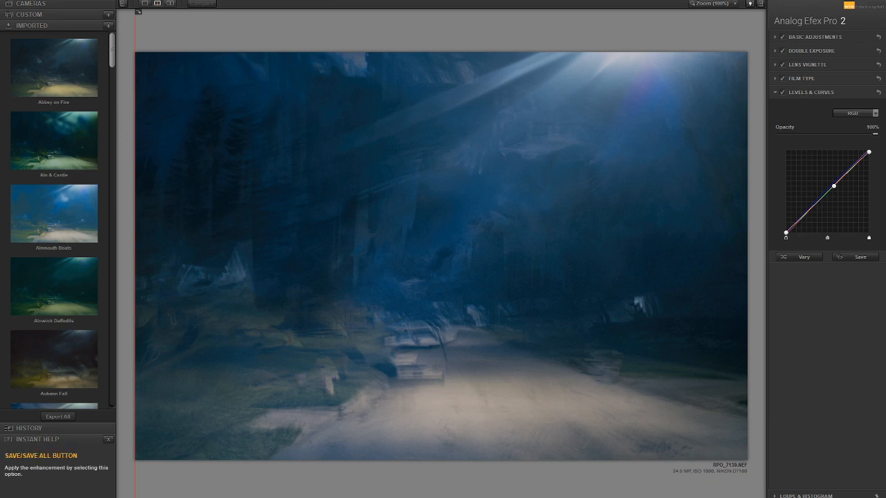
{"action": "left_click", "coordinate": [858, 256]}
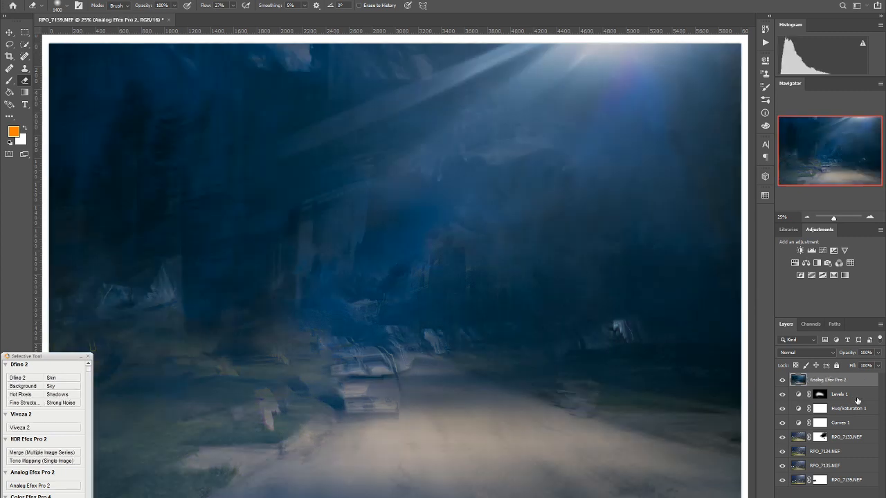
Save the composite in Photoshop, switch to Lightroom Classic and rate RPO_7130-Edit.psd three stars
{"action": "left_click", "coordinate": [15, 2]}
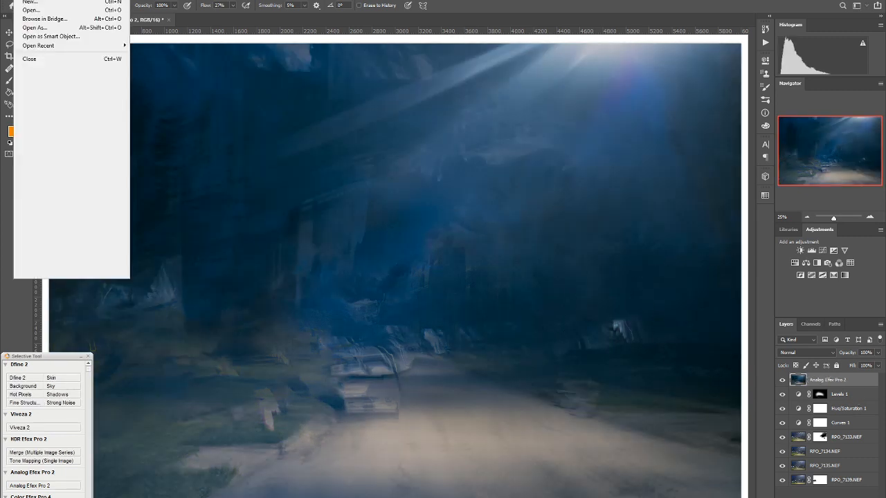
{"action": "left_click", "coordinate": [67, 93]}
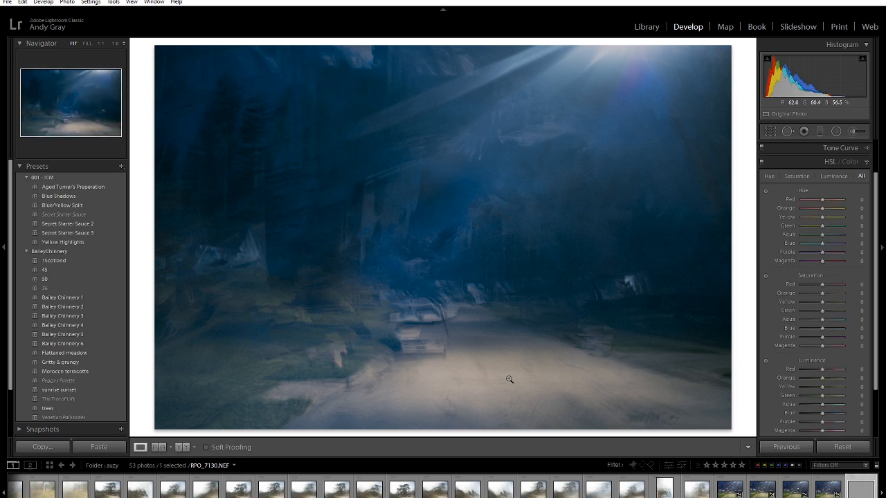
{"action": "key", "text": "3"}
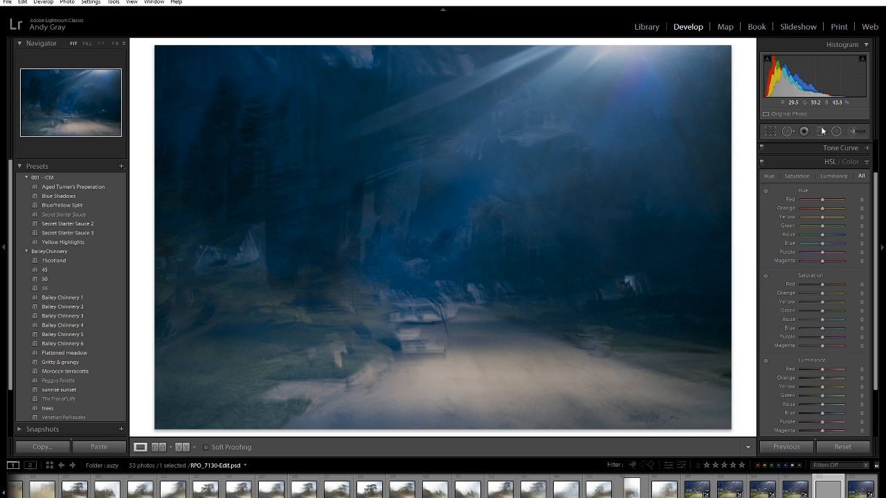
Try cropping the composite at 9 x 5 and at 16 x 9, repositioning the image within the crop frame
{"action": "left_click", "coordinate": [769, 132]}
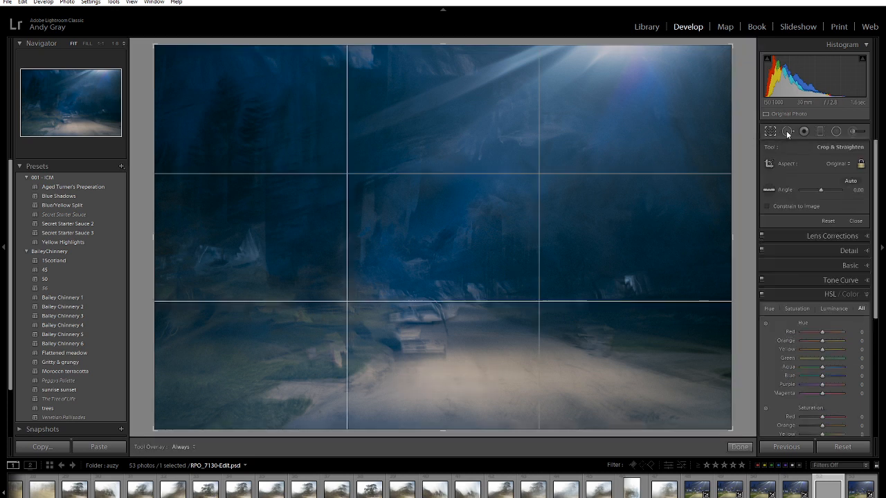
{"action": "left_click", "coordinate": [832, 164]}
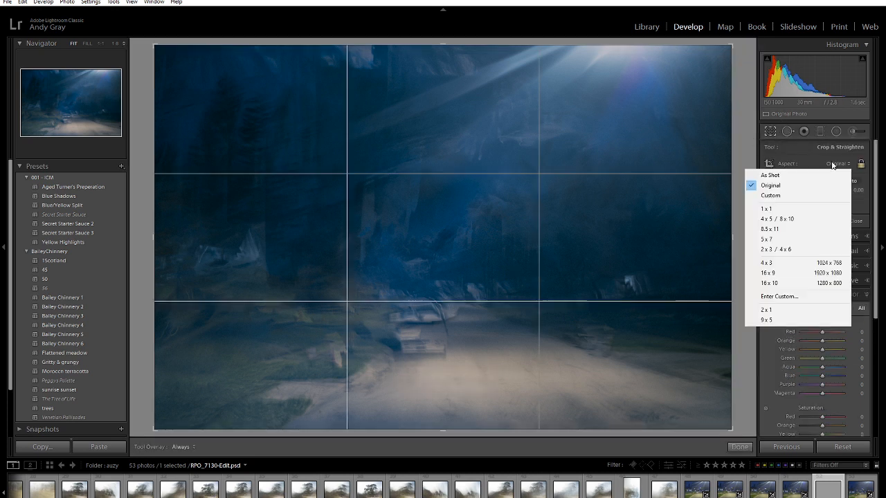
{"action": "left_click", "coordinate": [799, 320]}
{"action": "left_click_drag", "start_coordinate": [597, 267], "coordinate": [585, 308]}
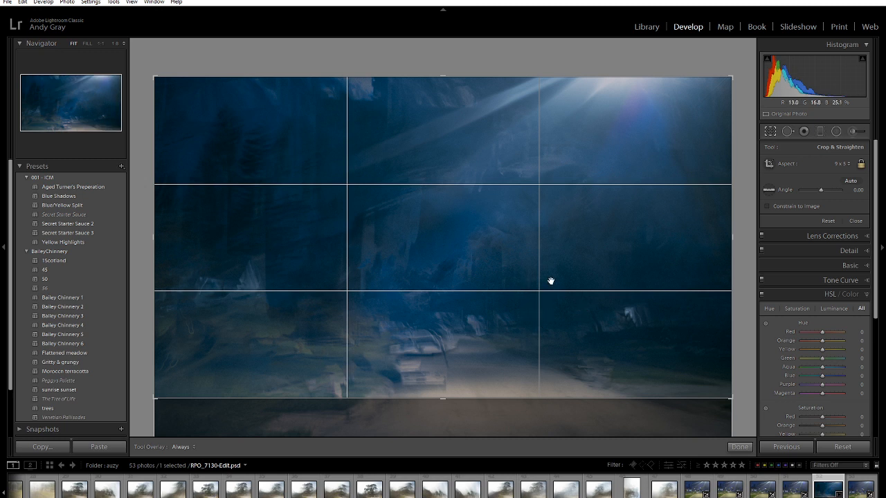
{"action": "left_click", "coordinate": [838, 167]}
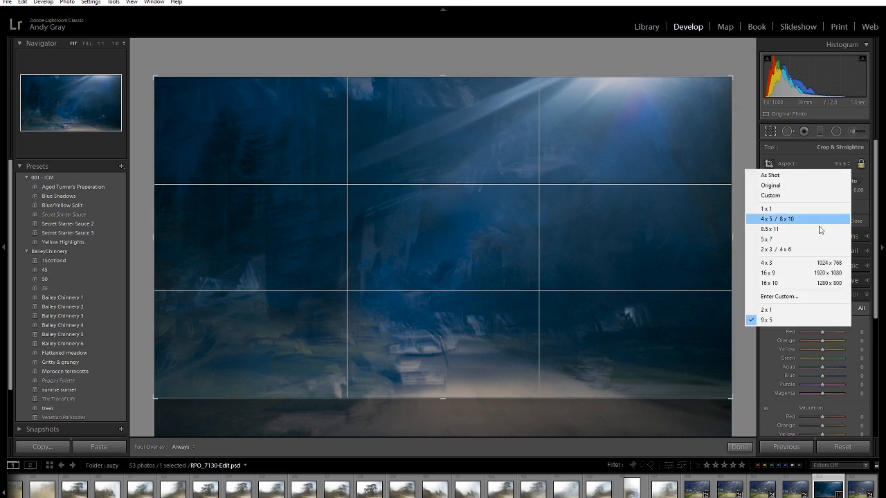
{"action": "left_click", "coordinate": [794, 267]}
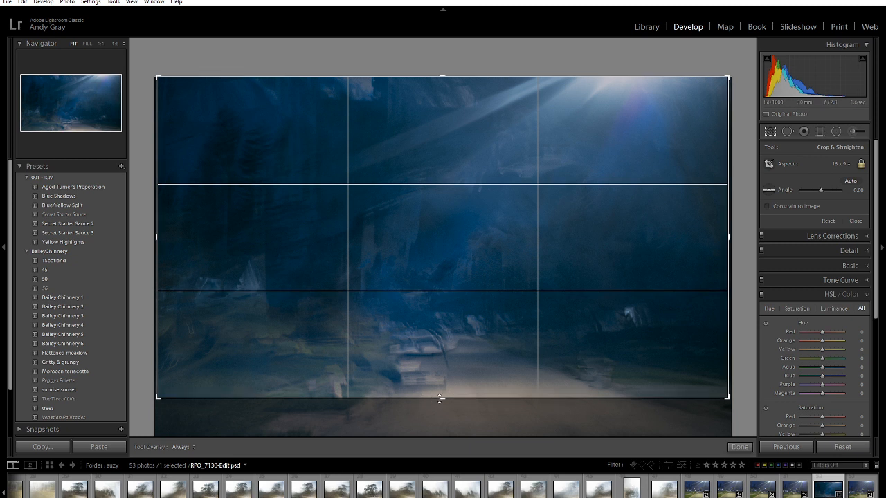
{"action": "left_click_drag", "start_coordinate": [442, 398], "coordinate": [443, 401]}
{"action": "left_click_drag", "start_coordinate": [471, 352], "coordinate": [469, 341]}
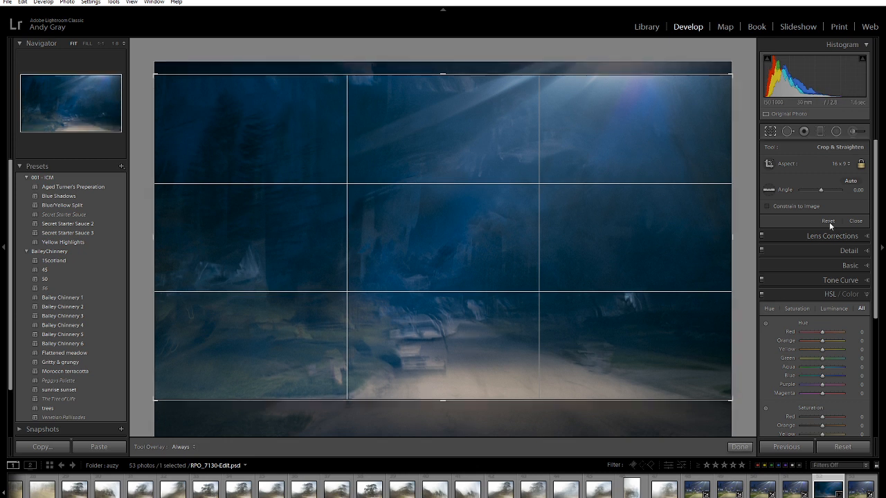
Crop the composite to a 16 x 10 ratio, trimming mainly the road foreground and a narrow strip at the right edge
{"action": "left_click", "coordinate": [837, 164]}
{"action": "left_click", "coordinate": [775, 282]}
{"action": "left_click_drag", "start_coordinate": [477, 297], "coordinate": [478, 283]}
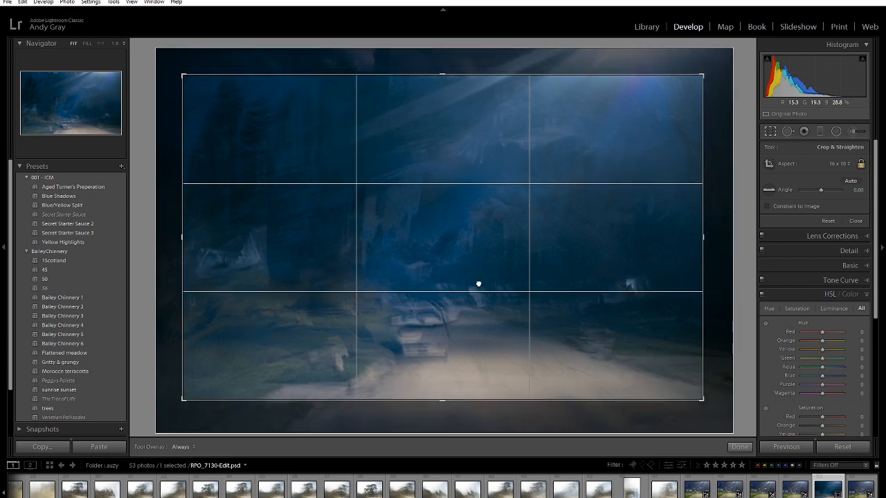
{"action": "left_click_drag", "start_coordinate": [443, 74], "coordinate": [429, 6]}
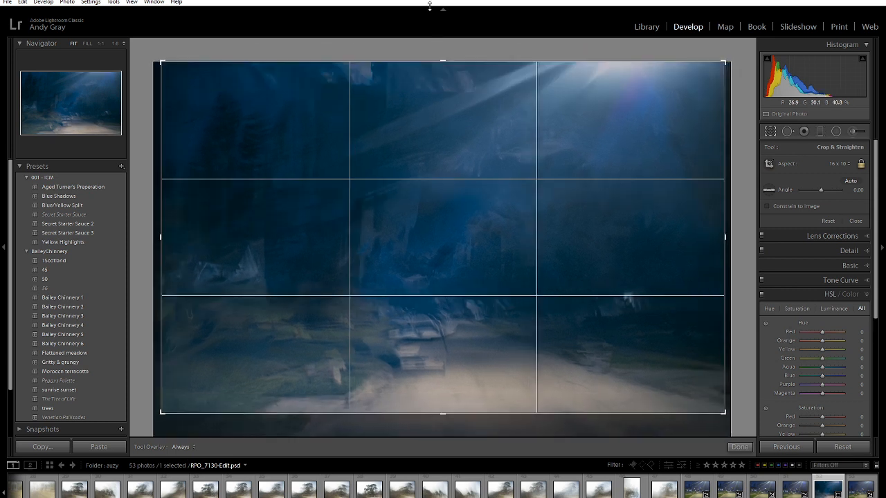
{"action": "left_click_drag", "start_coordinate": [443, 413], "coordinate": [443, 436]}
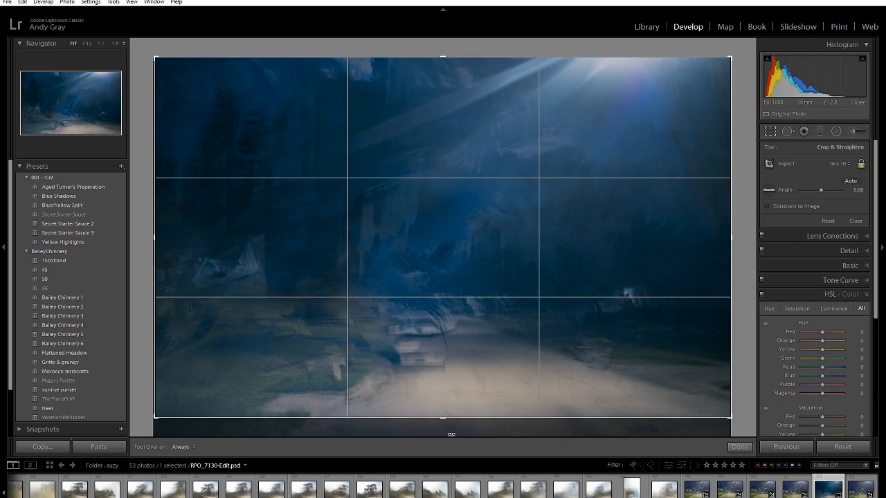
{"action": "left_click_drag", "start_coordinate": [444, 419], "coordinate": [443, 415]}
{"action": "left_click_drag", "start_coordinate": [459, 332], "coordinate": [475, 325]}
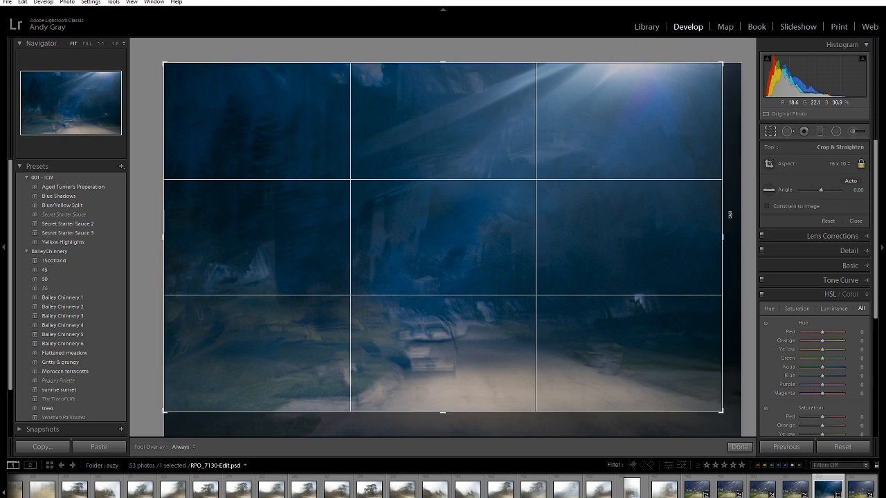
{"action": "left_click", "coordinate": [739, 448]}
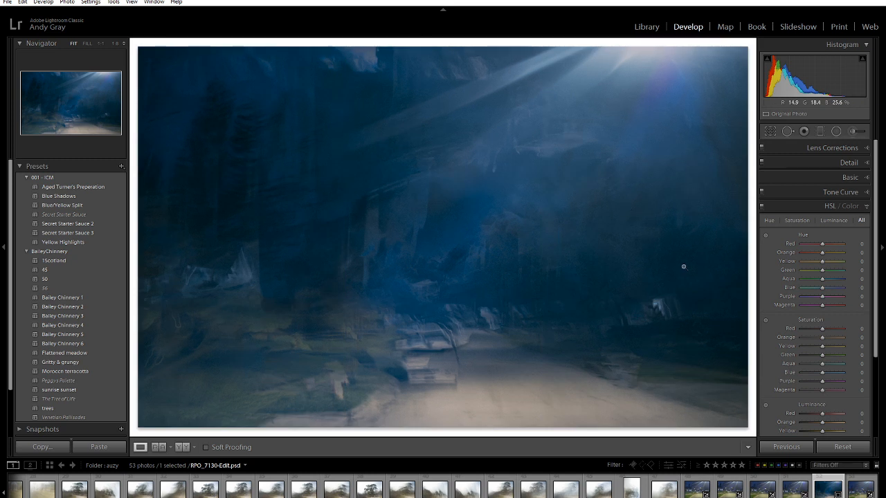
Reset the develop settings of the original photo RPO_7130.NEF and return to the Library
{"action": "left_click", "coordinate": [692, 492]}
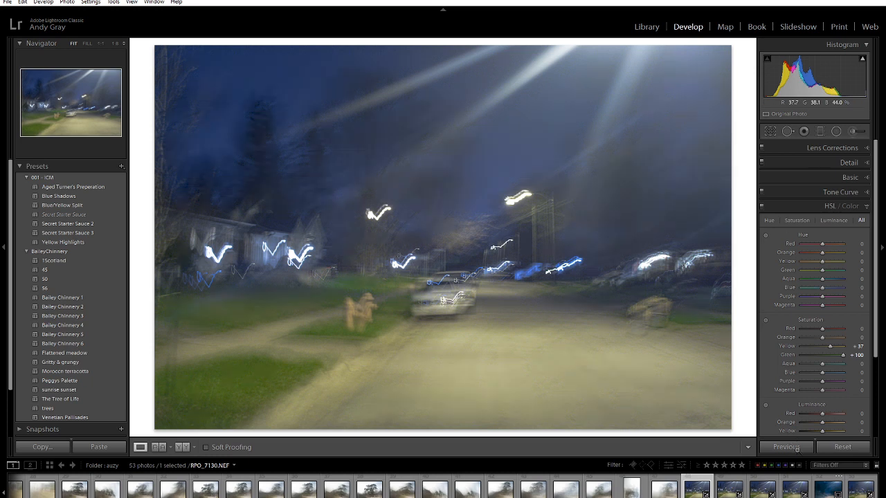
{"action": "left_click", "coordinate": [842, 446]}
{"action": "left_click", "coordinate": [644, 26]}
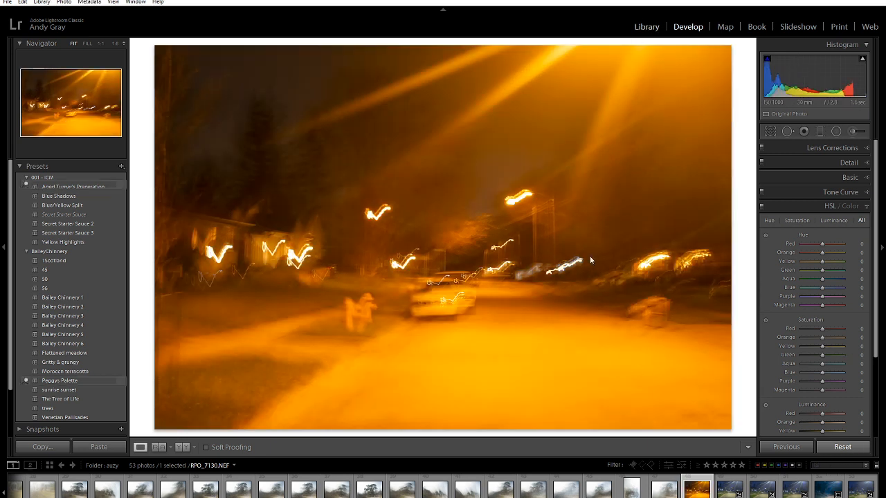
Select the finished composite together with the original RPO_7130.NEF and flip between them to compare before and after
{"action": "left_click", "coordinate": [825, 490], "text": "ctrl"}
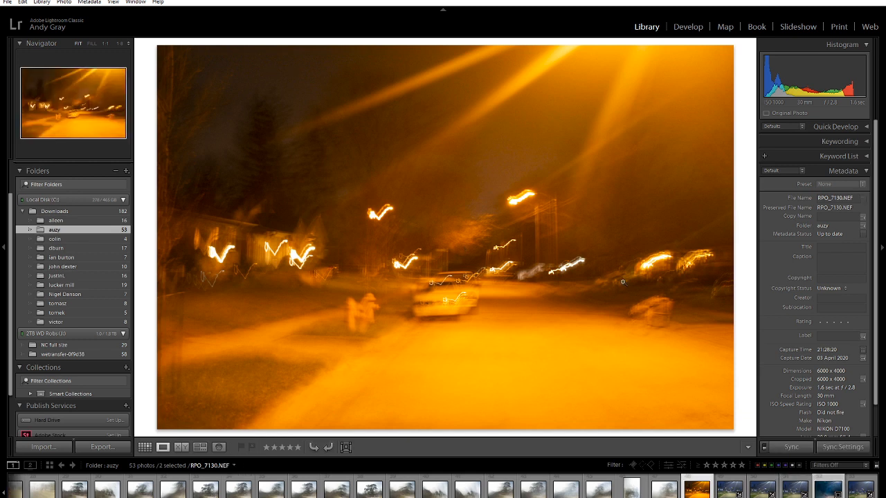
{"action": "key", "text": "Right"}
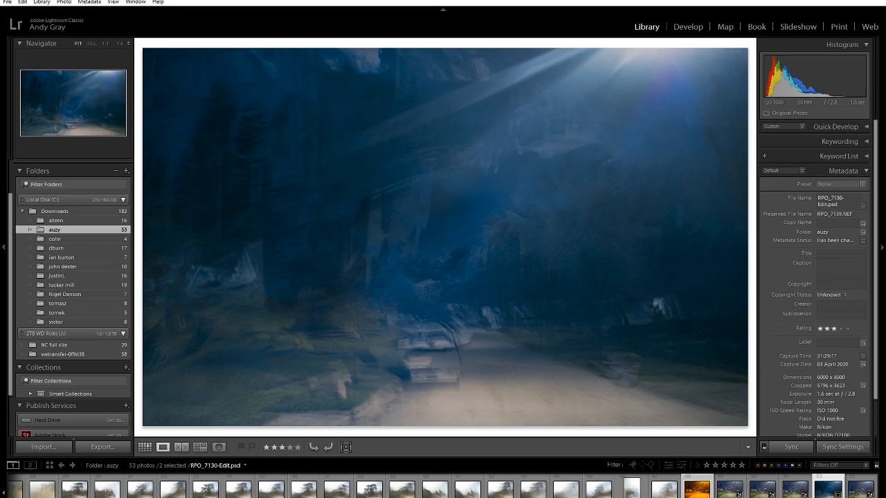
{"action": "key", "text": "Left"}
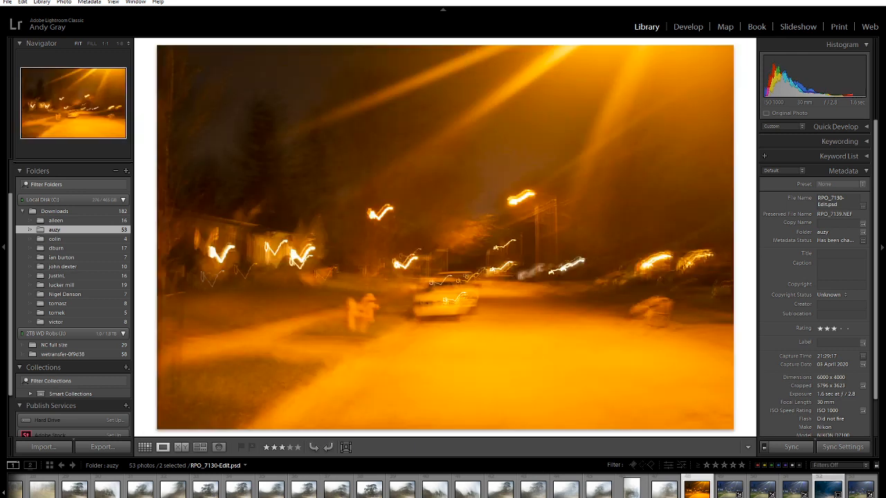
{"action": "key", "text": "Right"}
{"action": "key", "text": "Left"}
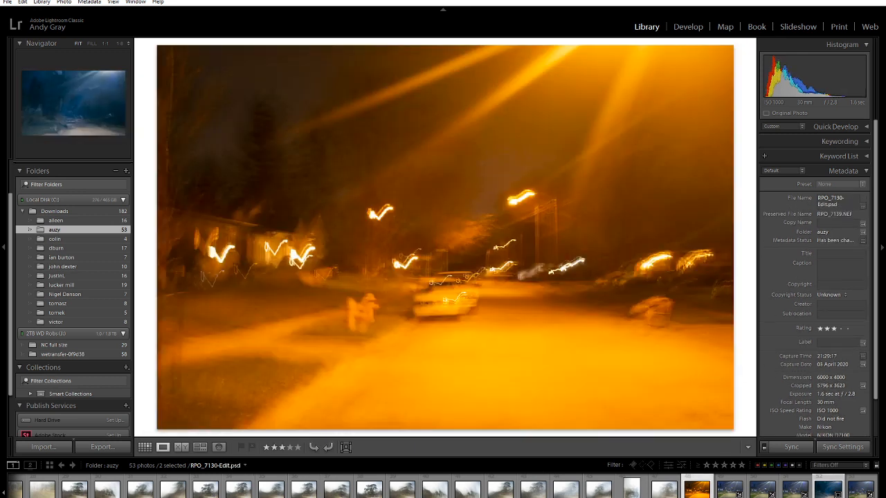
{"action": "key", "text": "Right"}
{"action": "key", "text": "Left"}
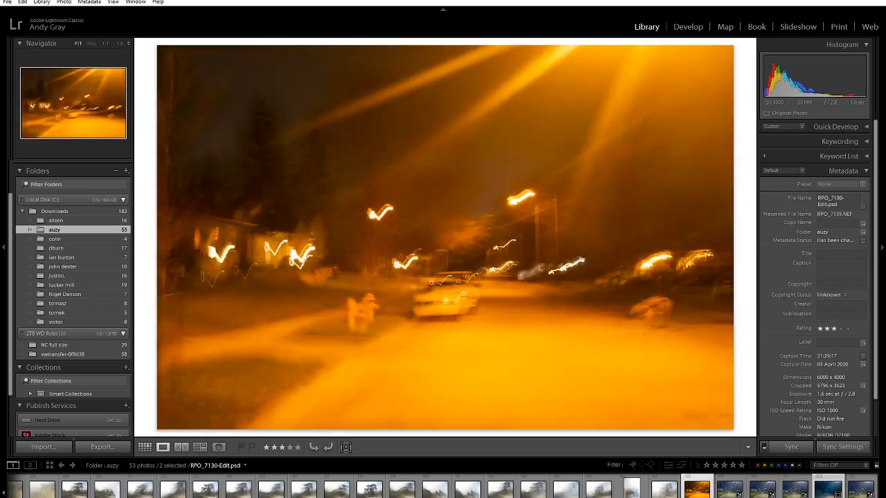
{"action": "key", "text": "Right"}
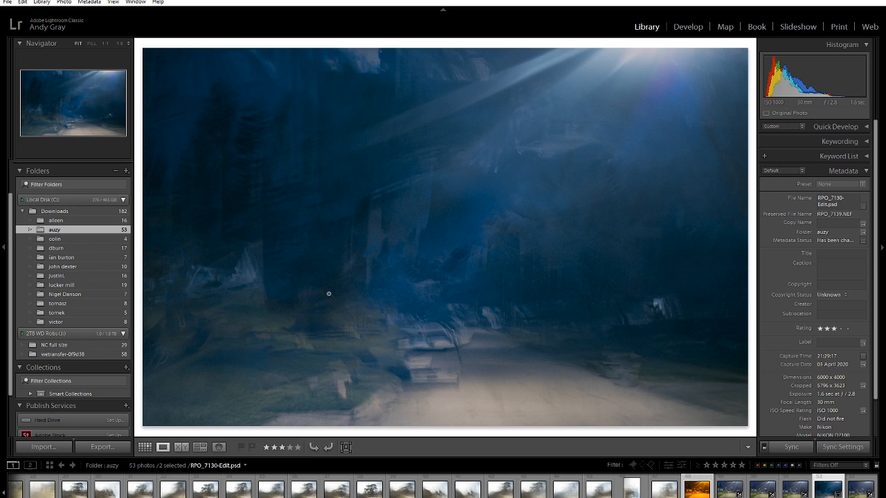
Open the Downloads subfolder containing IMG_9750.CR2 and browse through its five blurred landscape photos
{"action": "left_click", "coordinate": [73, 314]}
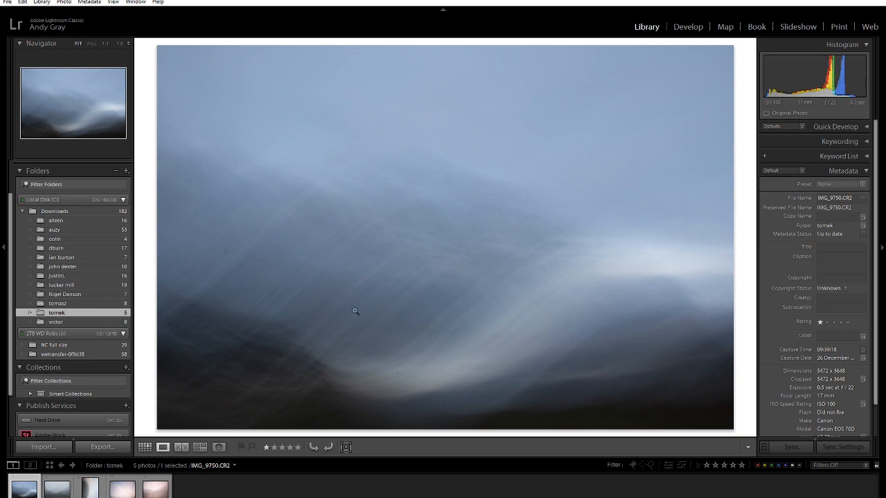
{"action": "key", "text": "Right"}
{"action": "key", "text": "Right"}
{"action": "key", "text": "Right"}
{"action": "key", "text": "Left"}
{"action": "key", "text": "Left"}
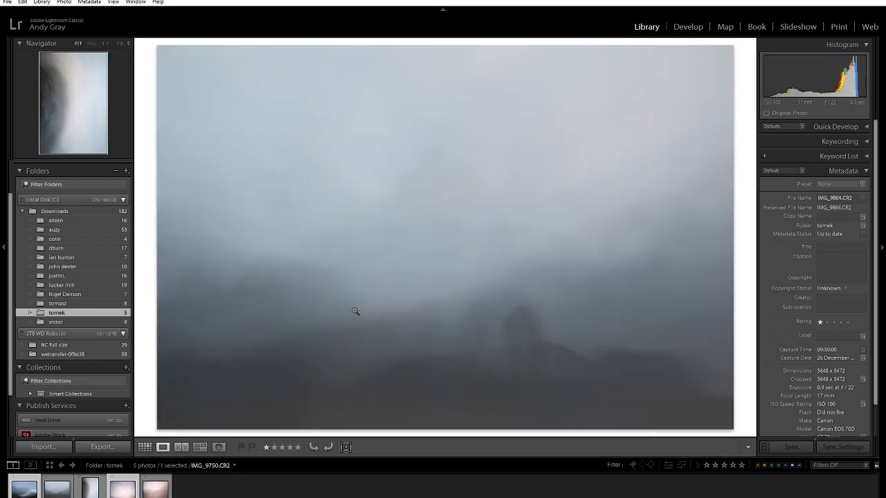
{"action": "key", "text": "Left"}
{"action": "key", "text": "Right"}
{"action": "key", "text": "Right"}
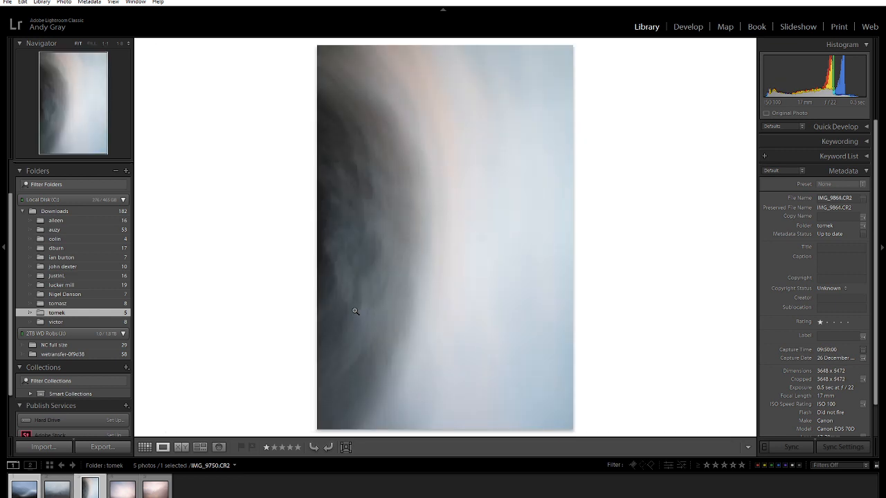
Rotate the upright photo IMG_9864.CR2 counterclockwise to landscape and select all five photos with IMG_9989.CR2 active
{"action": "left_click", "coordinate": [315, 447]}
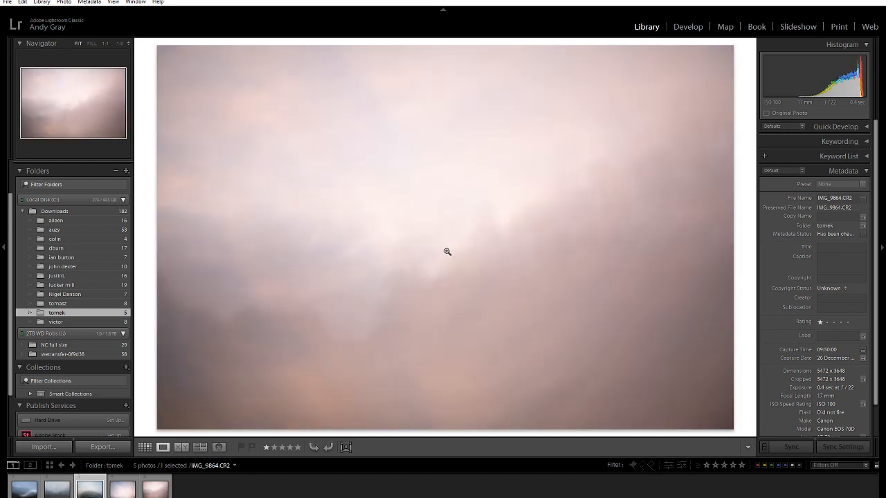
{"action": "left_click", "coordinate": [155, 488]}
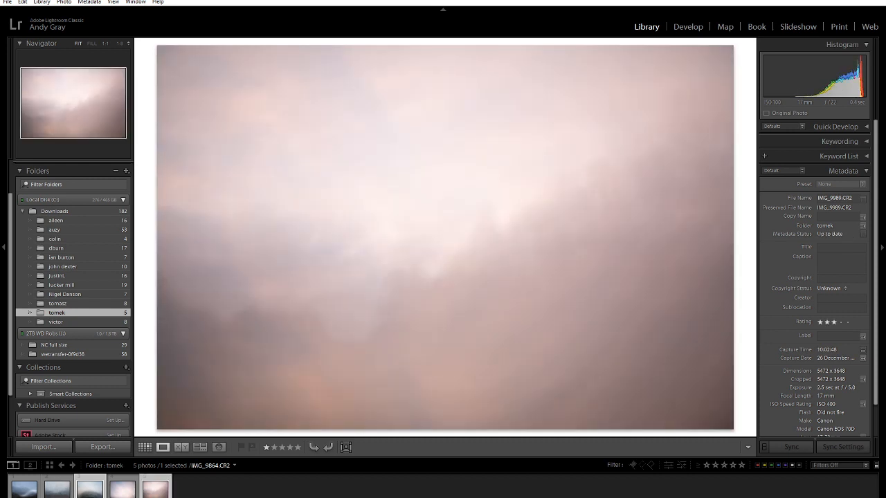
{"action": "left_click", "coordinate": [24, 488], "text": "shift"}
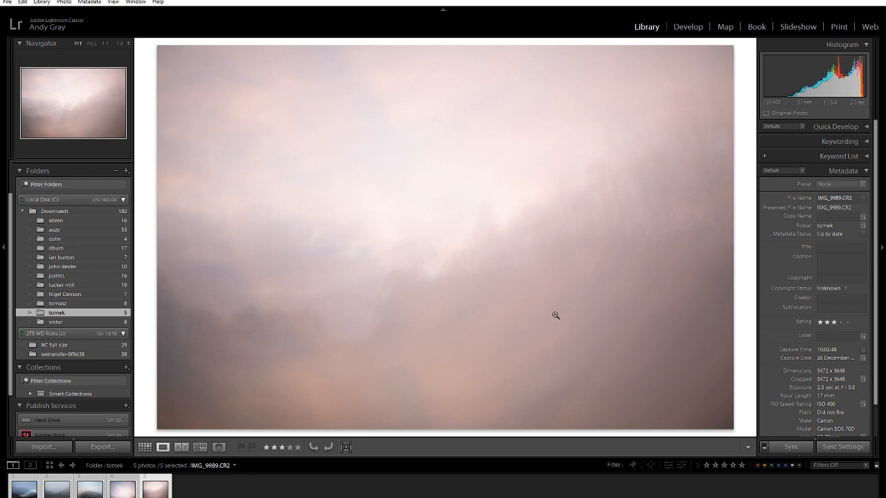
Develop IMG_9989.CR2 by removing chromatic aberration and enabling lens profile corrections
{"action": "left_click", "coordinate": [685, 27]}
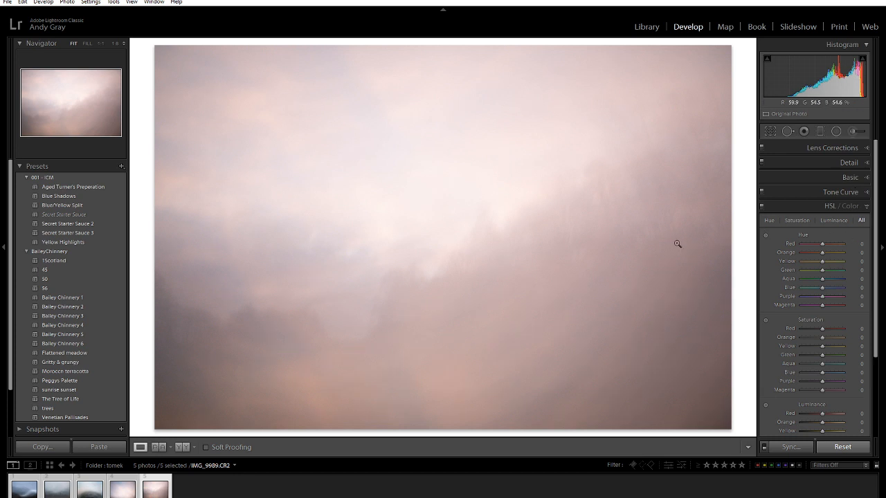
{"action": "left_click", "coordinate": [837, 149]}
{"action": "left_click", "coordinate": [824, 182]}
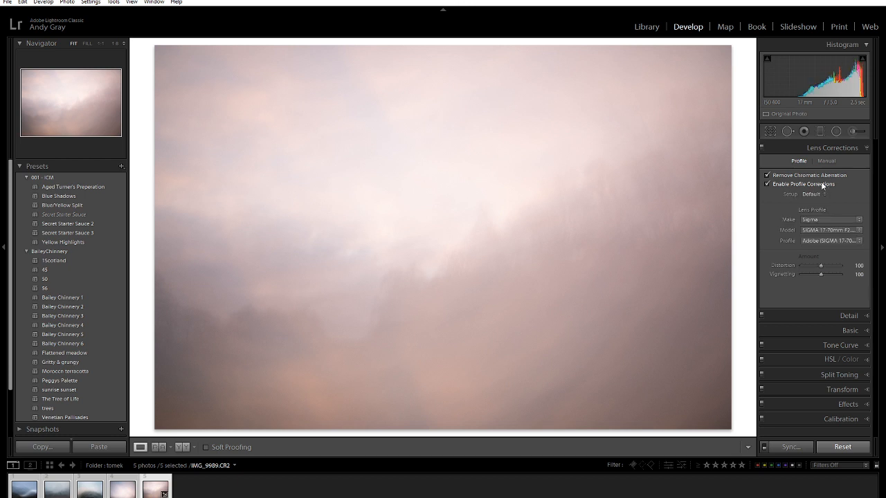
{"action": "left_click", "coordinate": [847, 148]}
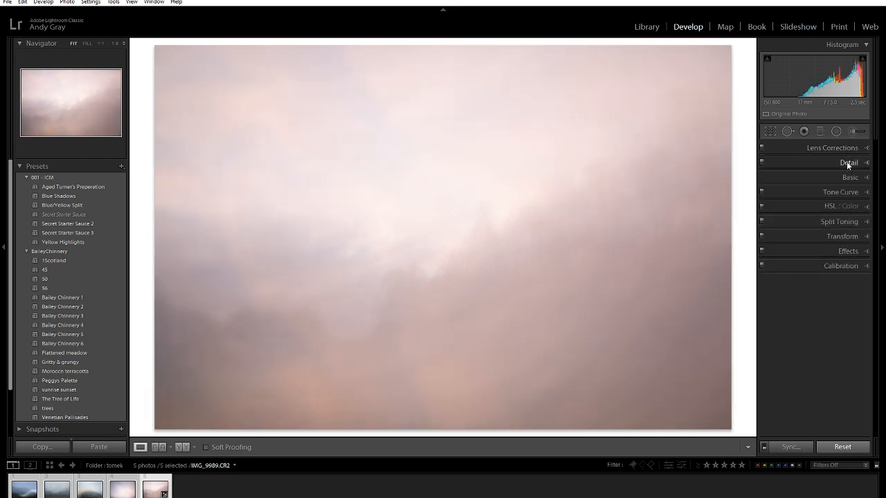
Apply automatic adjustments to IMG_9989.CR2, reset only its Tone values to zero, and set the white balance to Auto
{"action": "left_click", "coordinate": [848, 173]}
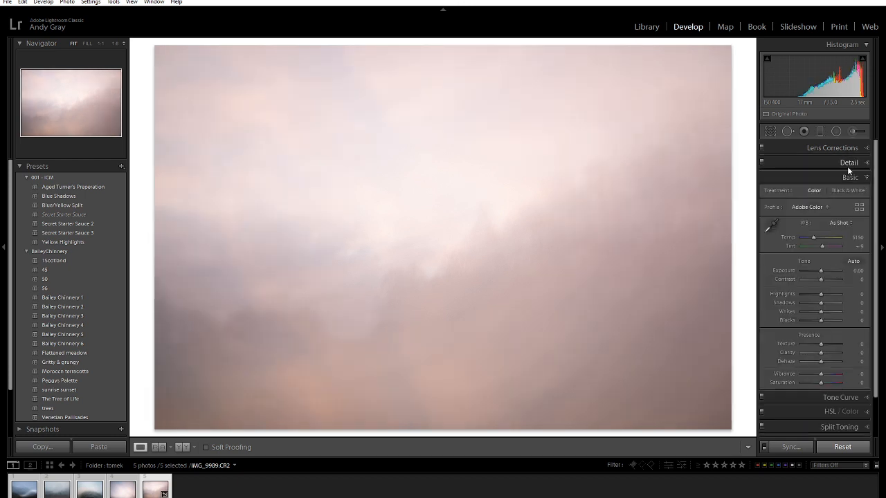
{"action": "left_click", "coordinate": [853, 262]}
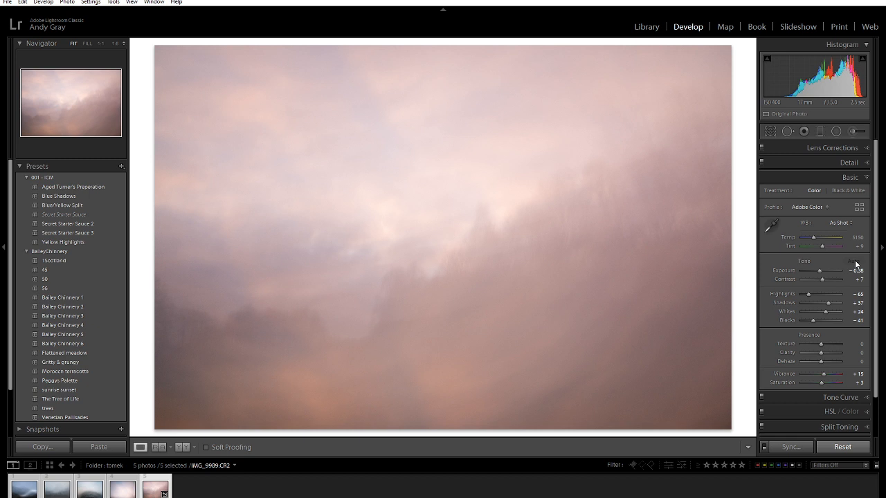
{"action": "double_click", "coordinate": [807, 260]}
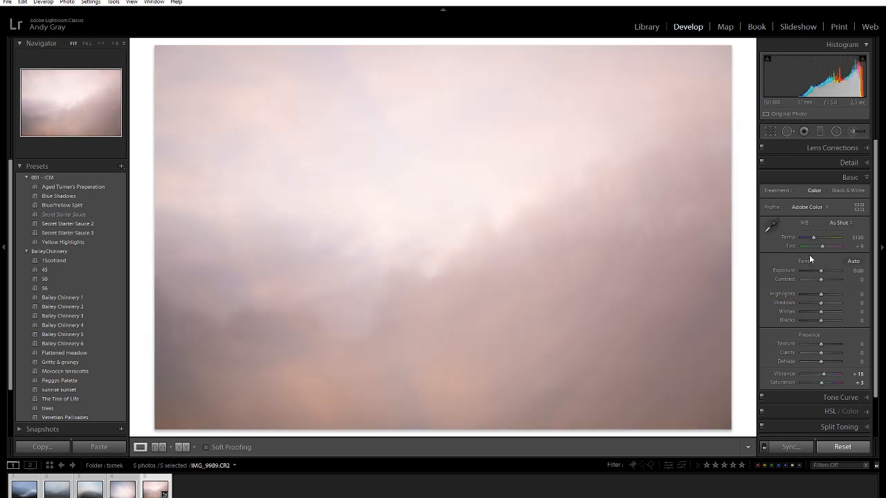
{"action": "left_click", "coordinate": [839, 222]}
{"action": "left_click", "coordinate": [829, 246]}
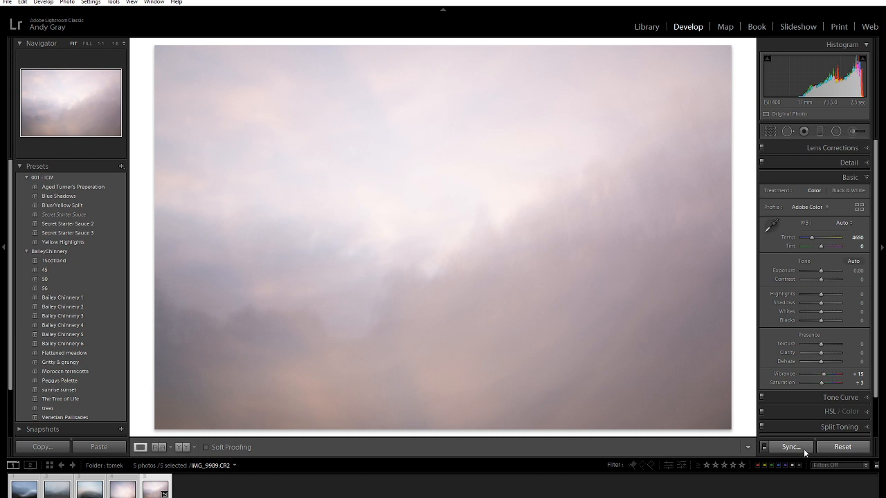
Check IMG_9989.CR2 for spots with Spot Removal and set its luminance noise reduction to 54
{"action": "key", "text": "q"}
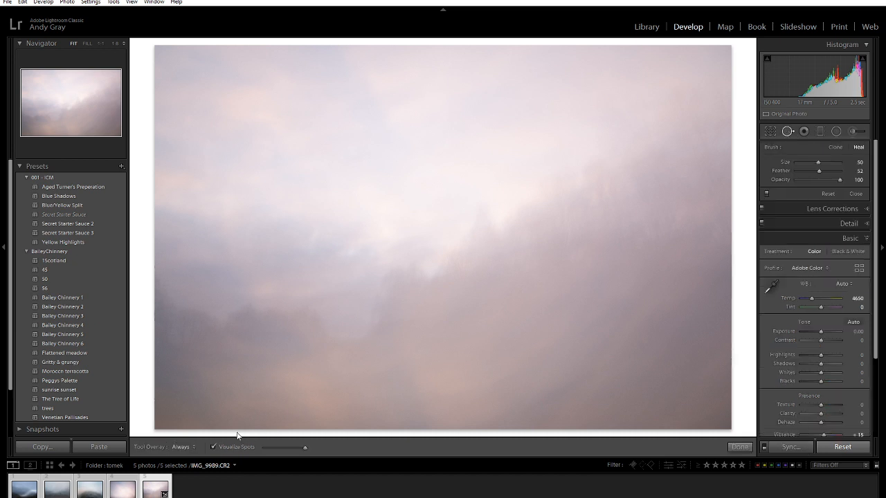
{"action": "left_click", "coordinate": [739, 446]}
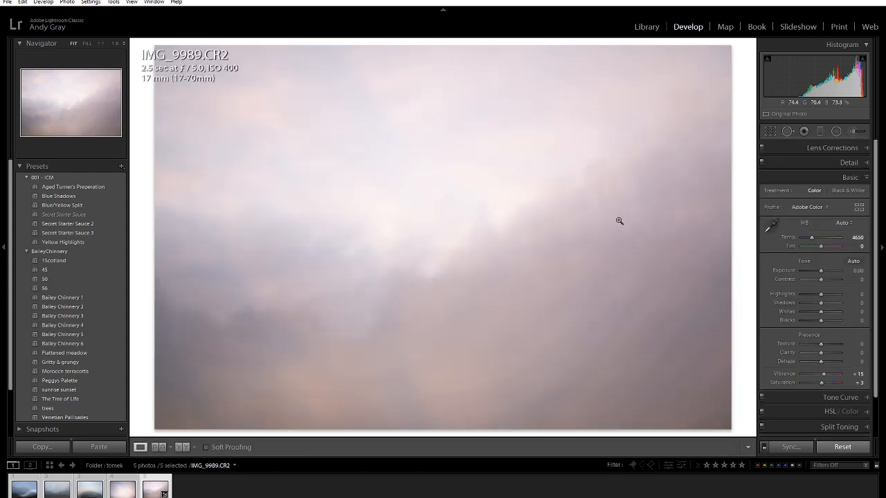
{"action": "left_click", "coordinate": [847, 164]}
{"action": "left_click", "coordinate": [822, 322]}
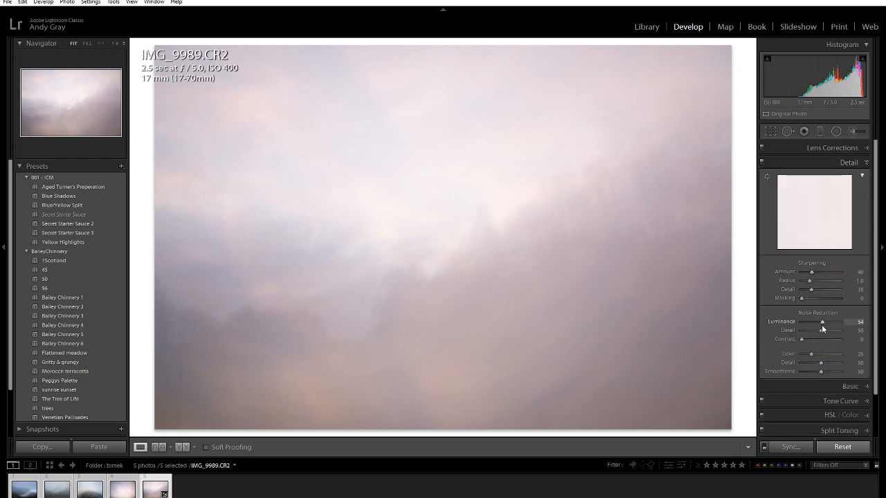
{"action": "left_click", "coordinate": [849, 164]}
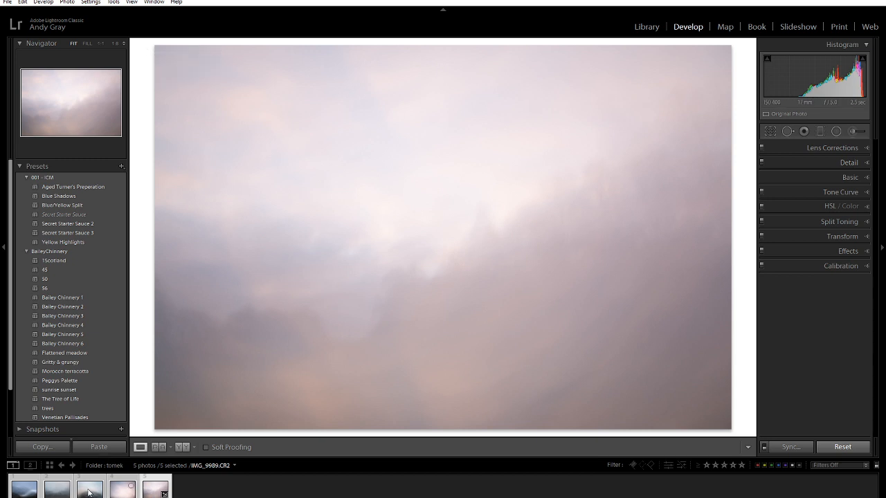
Synchronize all develop settings across the five selected photos and open them as layers in Photoshop
{"action": "left_click", "coordinate": [798, 449]}
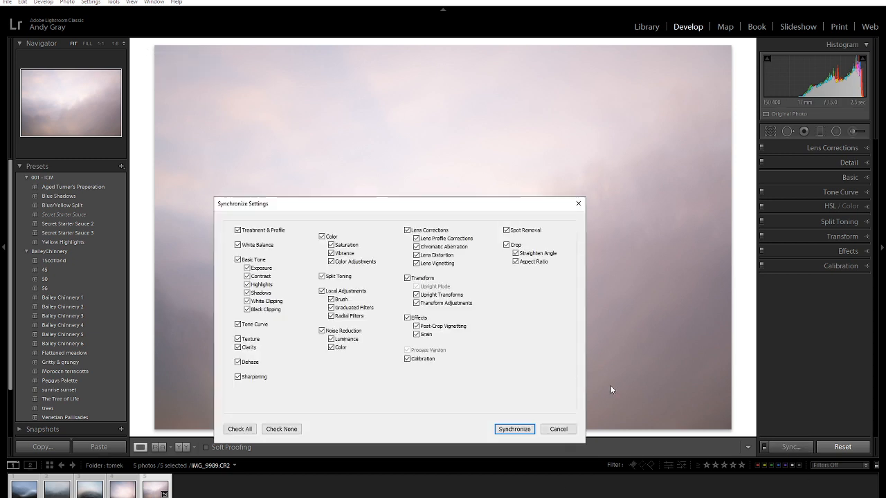
{"action": "left_click", "coordinate": [514, 429]}
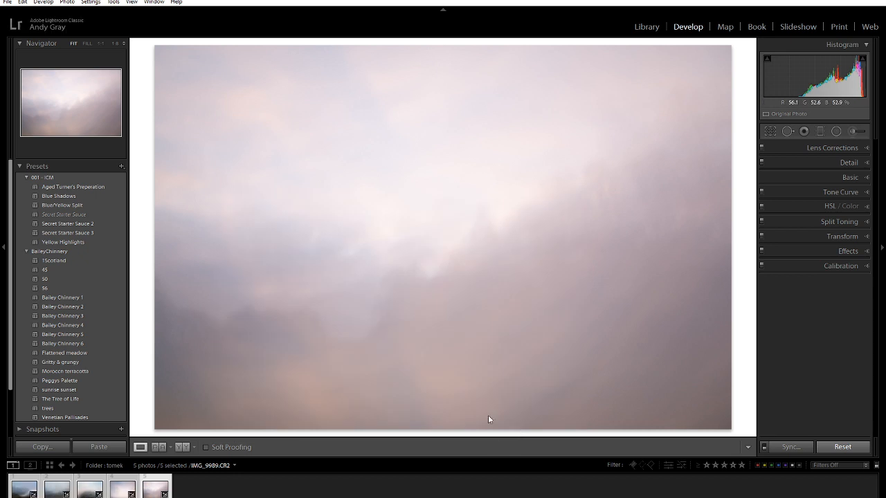
{"action": "right_click", "coordinate": [400, 260]}
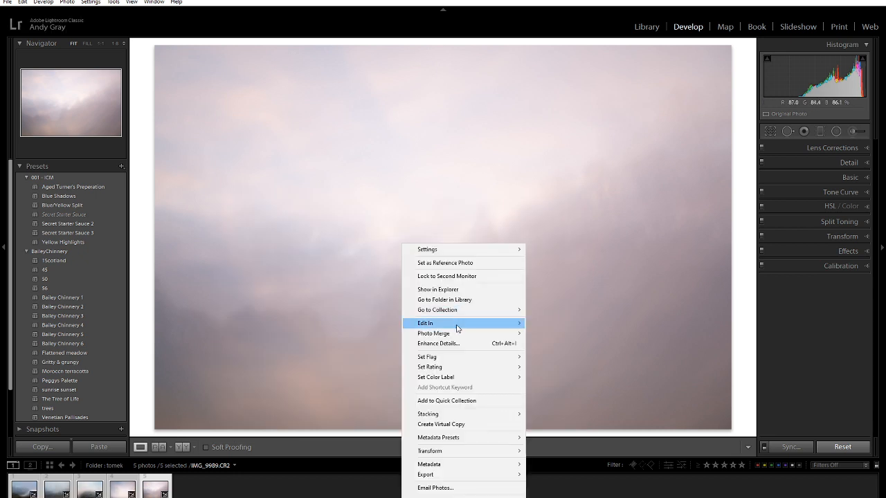
{"action": "mouse_move", "coordinate": [456, 328]}
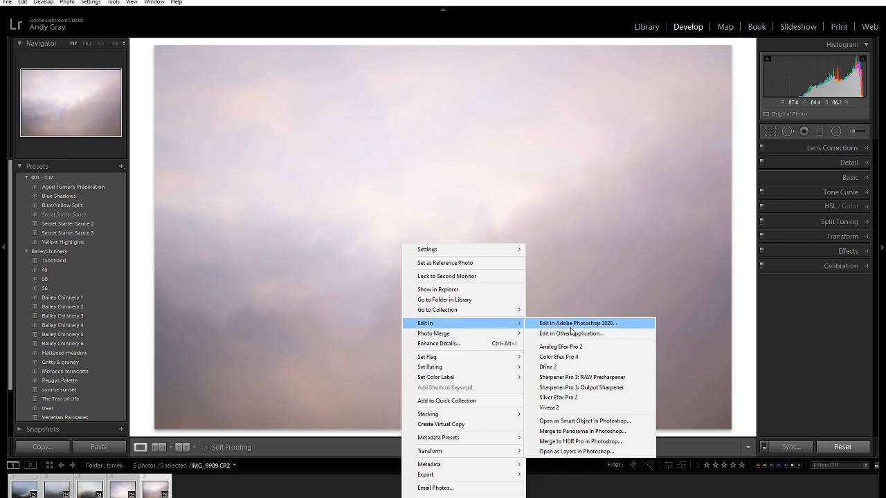
{"action": "left_click", "coordinate": [577, 453]}
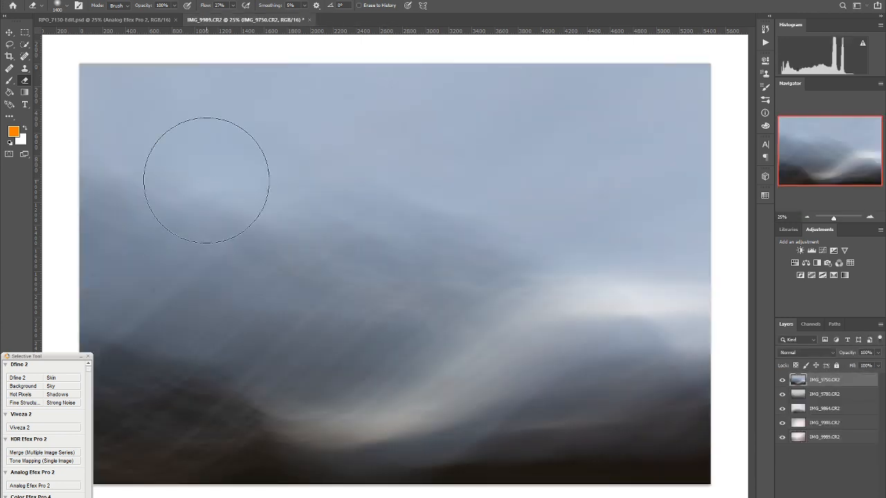
Select all five photo layers and set their blend mode to Darken
{"action": "left_click", "coordinate": [840, 442], "text": "shift"}
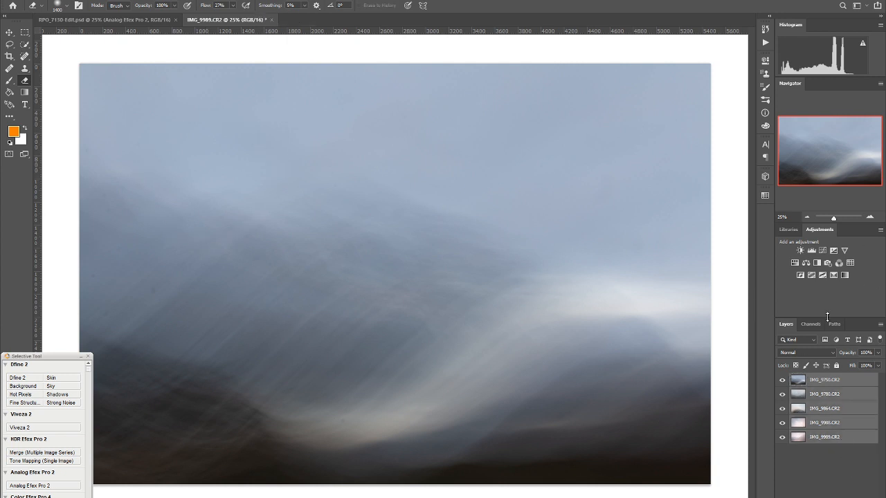
{"action": "left_click", "coordinate": [806, 352]}
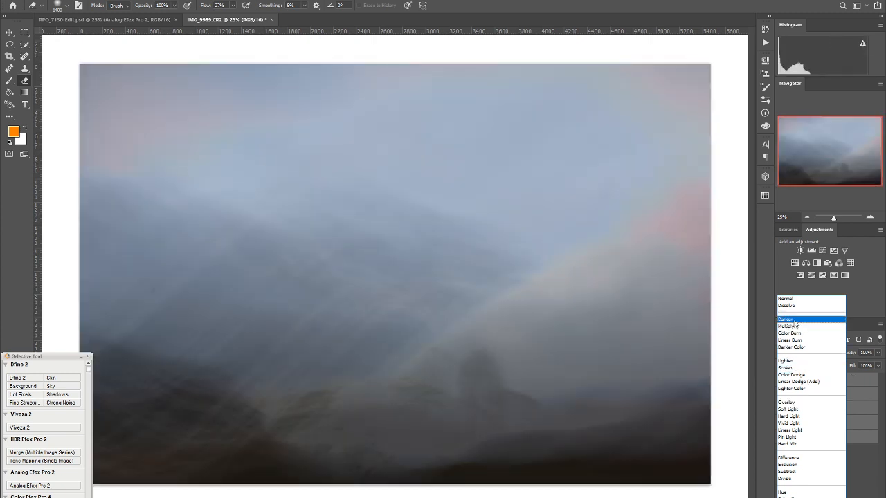
{"action": "left_click", "coordinate": [794, 320]}
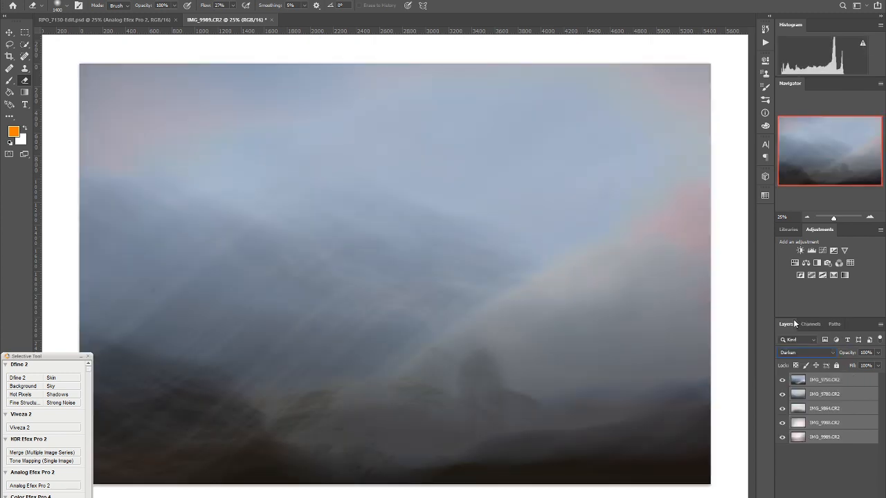
Hide the three lowest layers, keeping only IMG_9750.CR2 and IMG_9780.CR2 visible, and check the effect of each
{"action": "left_click", "coordinate": [782, 437]}
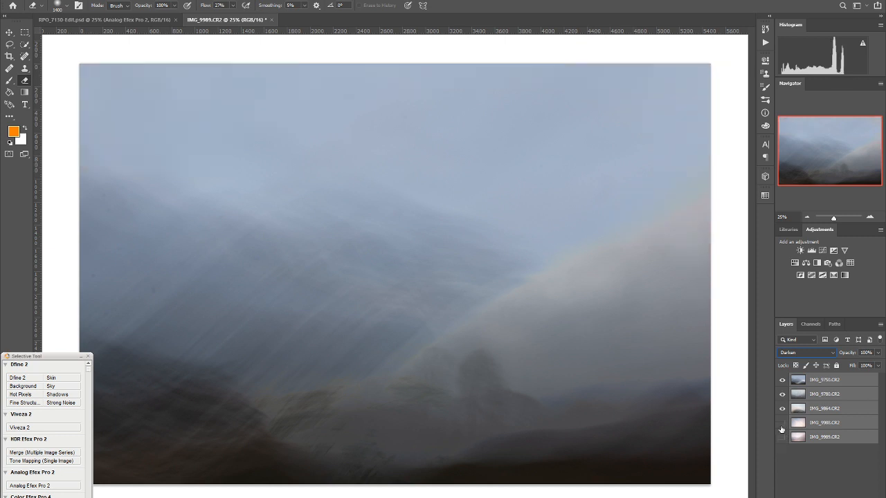
{"action": "left_click", "coordinate": [782, 409]}
{"action": "left_click", "coordinate": [782, 409]}
{"action": "left_click", "coordinate": [784, 411]}
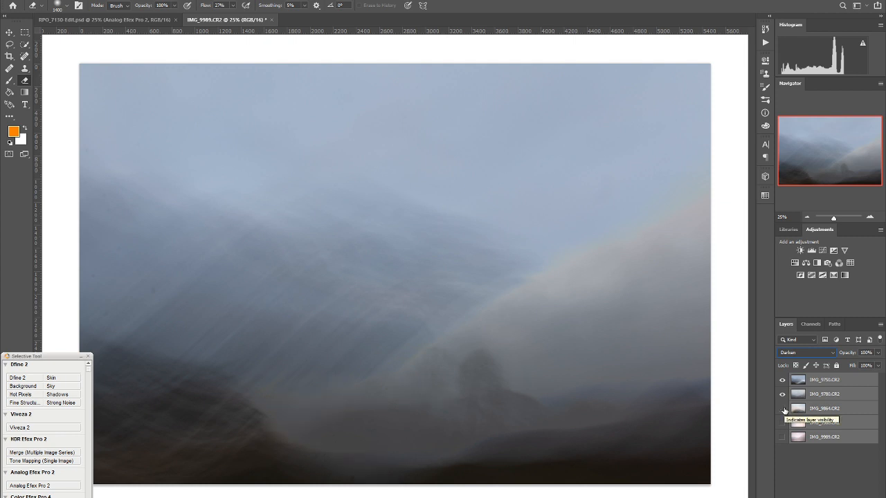
{"action": "left_click", "coordinate": [783, 394]}
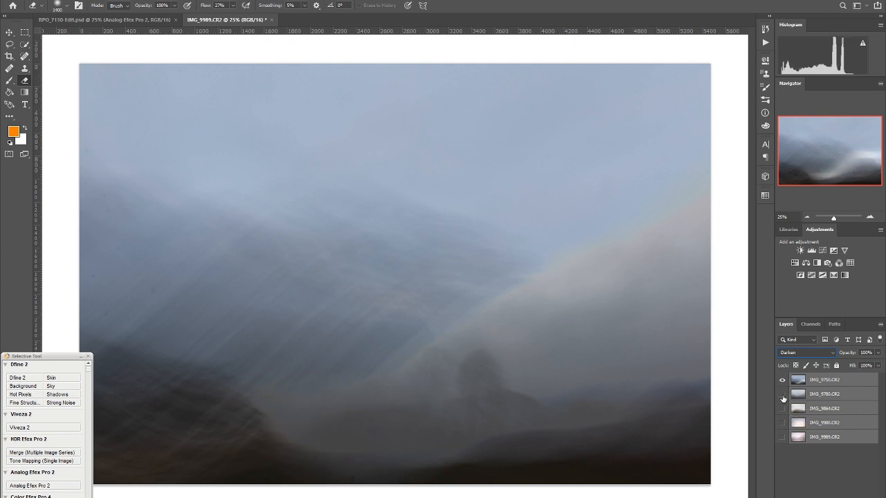
{"action": "left_click", "coordinate": [782, 395]}
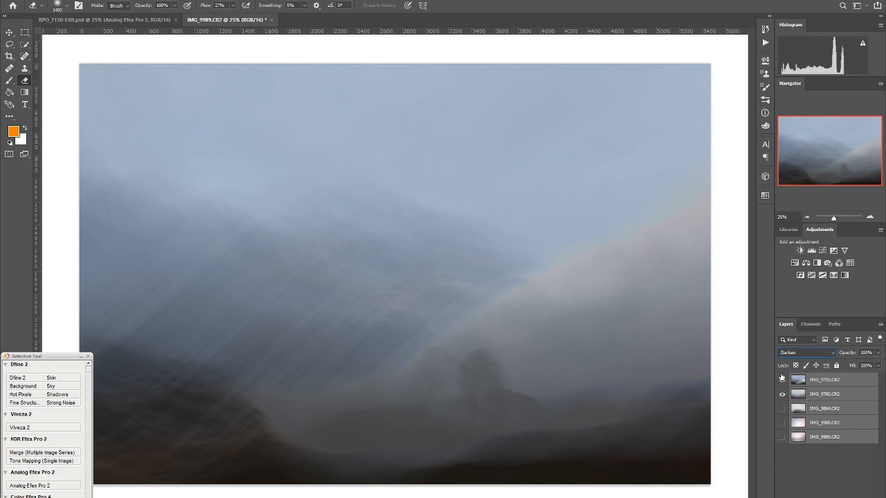
Toggle the visibility of the IMG_9750.CR2 layer repeatedly to compare the blend with and without it
{"action": "left_click", "coordinate": [782, 380]}
{"action": "left_click", "coordinate": [782, 380]}
{"action": "left_click", "coordinate": [782, 382]}
{"action": "left_click", "coordinate": [782, 382]}
{"action": "left_click", "coordinate": [781, 382]}
{"action": "left_click", "coordinate": [782, 381]}
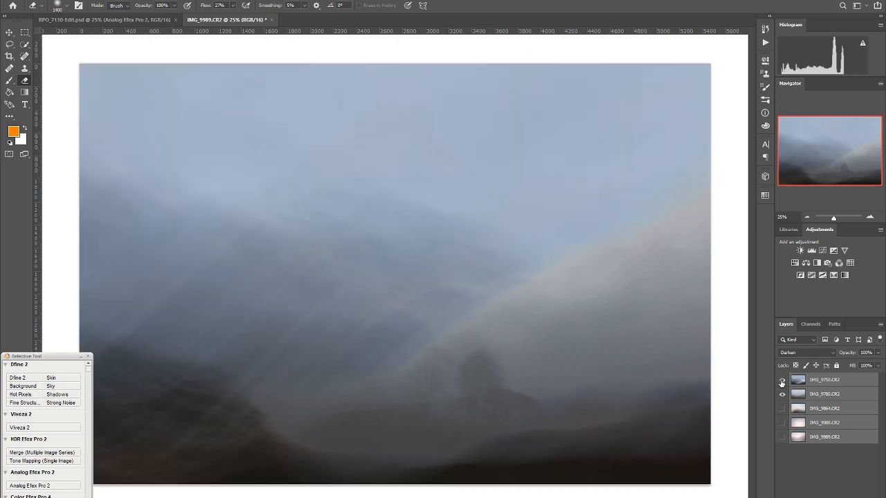
Lower the opacity of the IMG_9750.CR2 layer to 73%
{"action": "left_click", "coordinate": [869, 379]}
{"action": "left_click", "coordinate": [877, 352]}
{"action": "left_click_drag", "start_coordinate": [877, 364], "coordinate": [867, 373]}
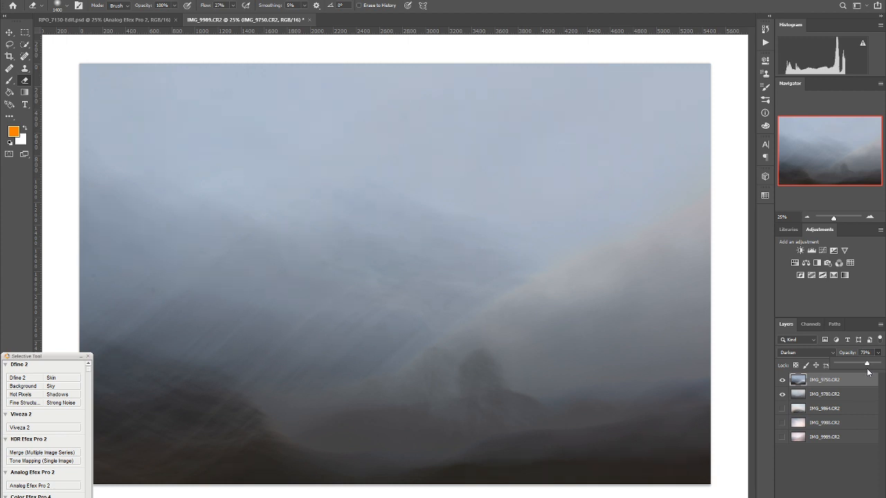
Preview the IMG_9864.CR2 layer, show the IMG_9989.CR2 layer and move it to the top of the layer stack
{"action": "left_click", "coordinate": [783, 409]}
{"action": "left_click", "coordinate": [783, 409]}
{"action": "left_click", "coordinate": [782, 438]}
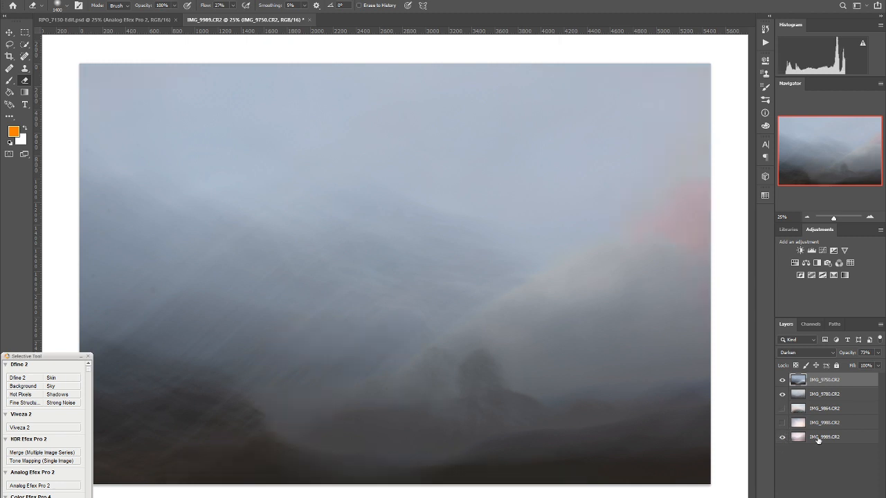
{"action": "left_click", "coordinate": [818, 440]}
{"action": "left_click_drag", "start_coordinate": [838, 440], "coordinate": [840, 379]}
Set the top IMG_9989.CR2 layer's blend mode to Hue, keep its opacity at 100%, and deselect the layer
{"action": "left_click", "coordinate": [807, 353]}
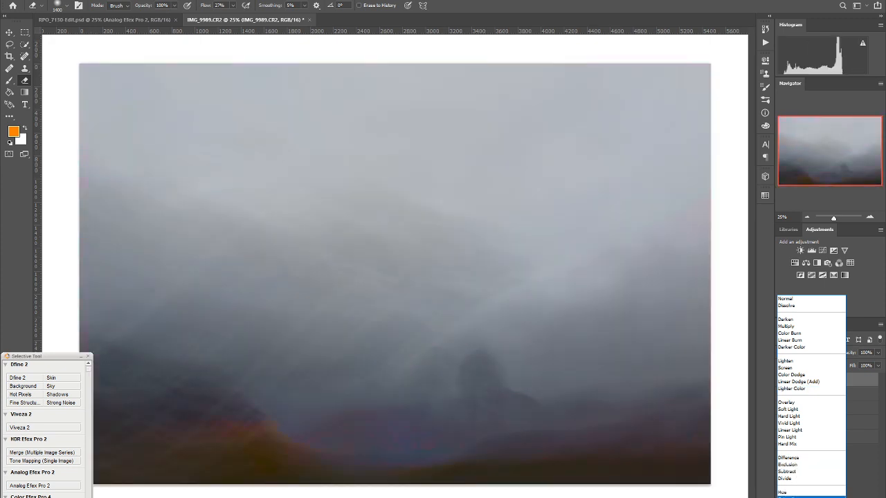
{"action": "left_click", "coordinate": [794, 494]}
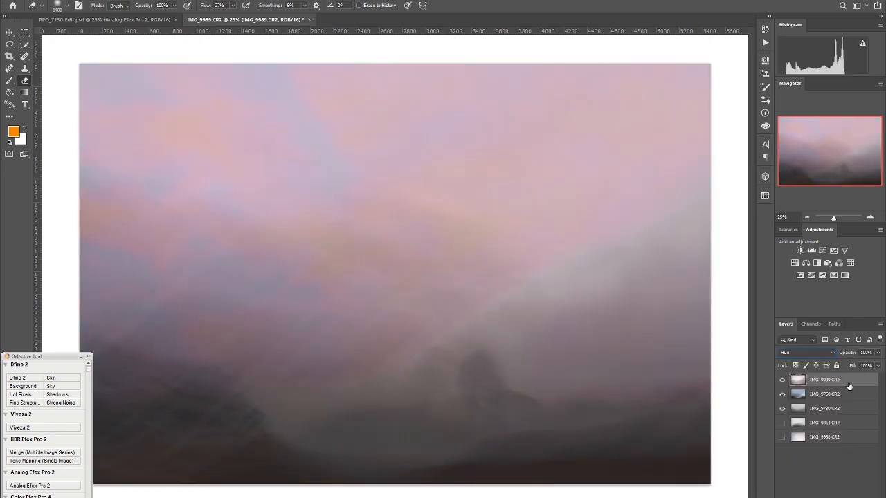
{"action": "left_click", "coordinate": [877, 352]}
{"action": "mouse_move", "coordinate": [879, 365]}
{"action": "left_mouse_down"}
{"action": "mouse_move", "coordinate": [843, 368]}
{"action": "mouse_move", "coordinate": [878, 364]}
{"action": "left_mouse_up"}
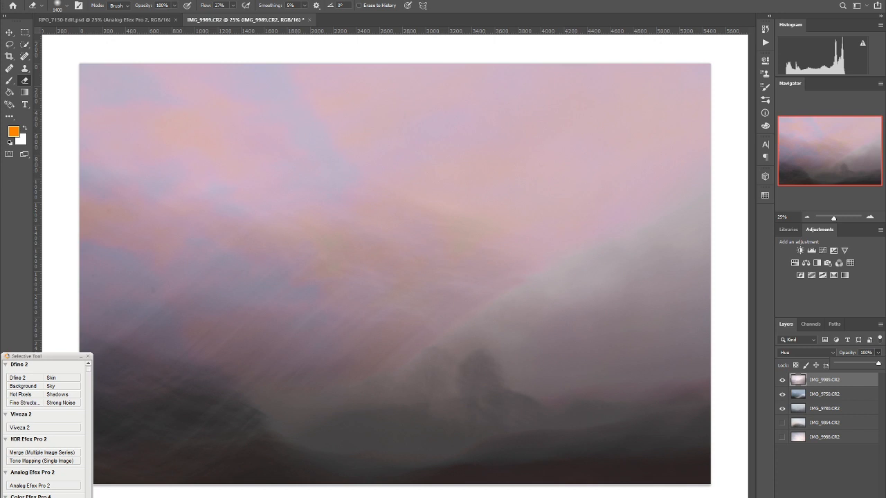
{"action": "left_click", "coordinate": [818, 466]}
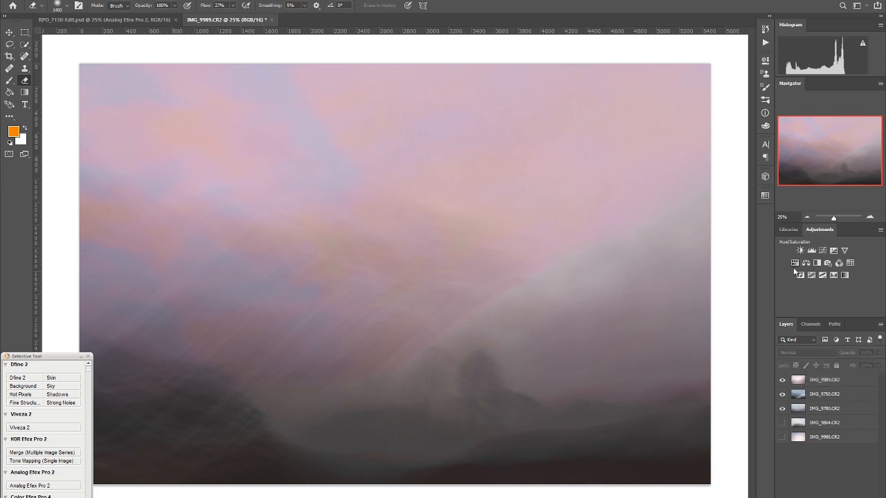
Add a Hue/Saturation adjustment layer above the photos with hue -7 and saturation +6
{"action": "left_click", "coordinate": [794, 266]}
{"action": "mouse_move", "coordinate": [702, 141]}
{"action": "left_mouse_down"}
{"action": "mouse_move", "coordinate": [721, 148]}
{"action": "mouse_move", "coordinate": [703, 145]}
{"action": "left_mouse_up"}
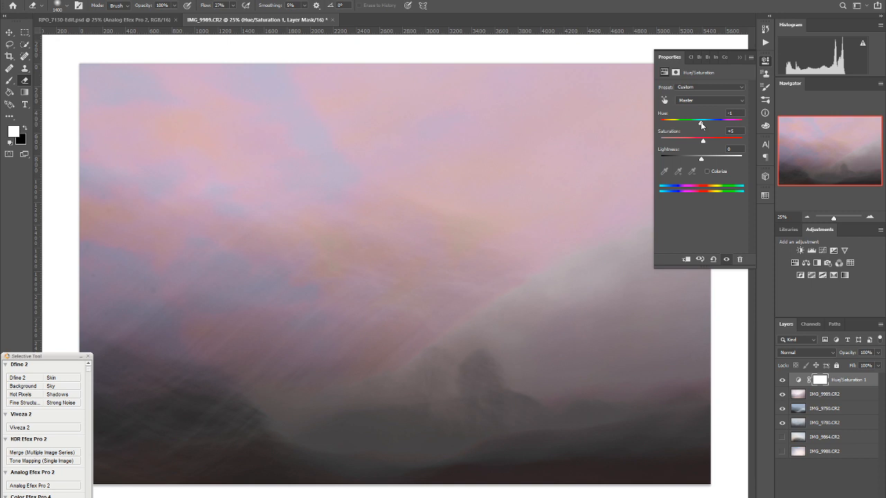
{"action": "mouse_move", "coordinate": [701, 125]}
{"action": "left_mouse_down"}
{"action": "mouse_move", "coordinate": [729, 129]}
{"action": "mouse_move", "coordinate": [698, 128]}
{"action": "left_mouse_up"}
{"action": "mouse_move", "coordinate": [702, 140]}
{"action": "left_mouse_down"}
{"action": "mouse_move", "coordinate": [686, 141]}
{"action": "mouse_move", "coordinate": [704, 143]}
{"action": "left_mouse_up"}
Show the IMG_9864.CR2 layer and shift it about 185 px to the right and about 65 px down
{"action": "left_click", "coordinate": [781, 436]}
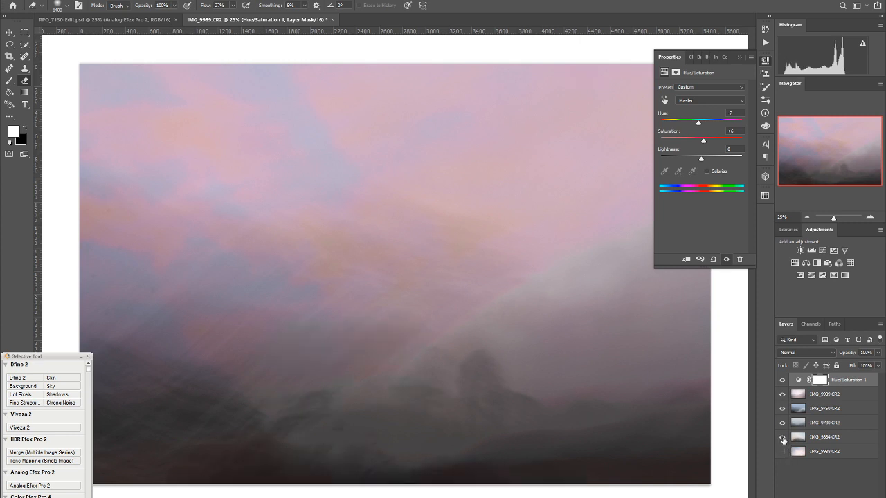
{"action": "left_click", "coordinate": [833, 441]}
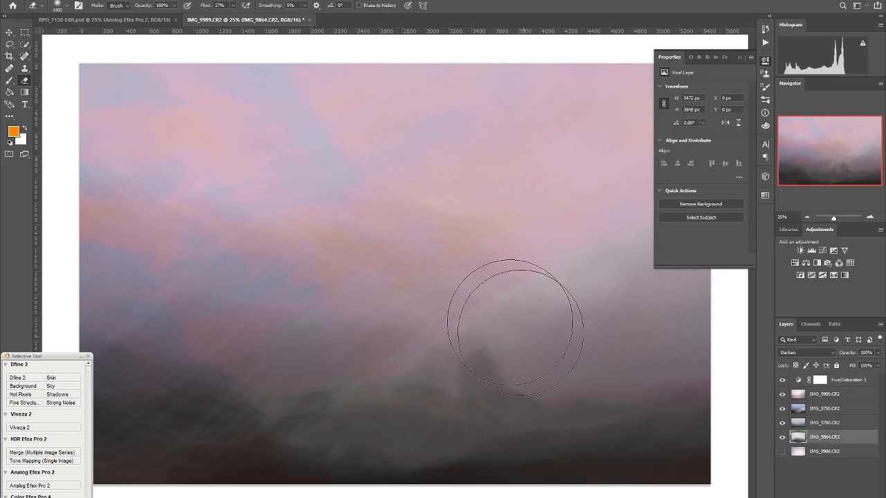
{"action": "left_click", "coordinate": [8, 32]}
{"action": "left_click_drag", "start_coordinate": [286, 256], "coordinate": [308, 266]}
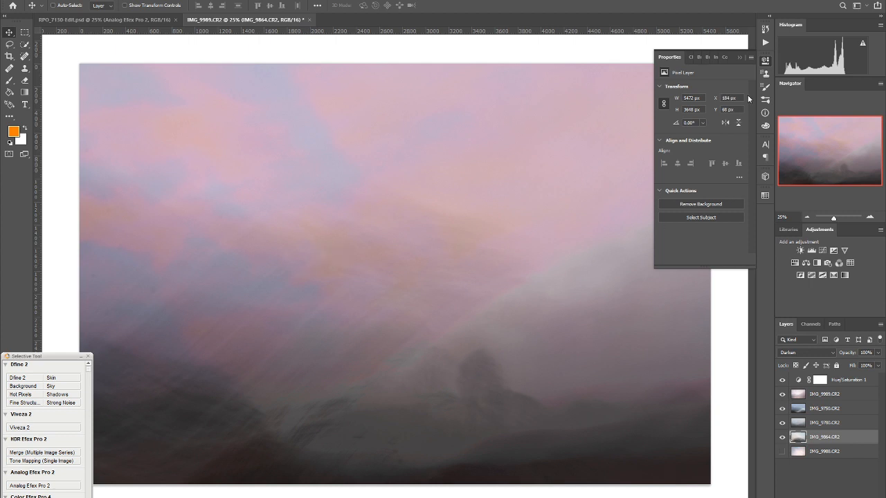
{"action": "left_click", "coordinate": [764, 64]}
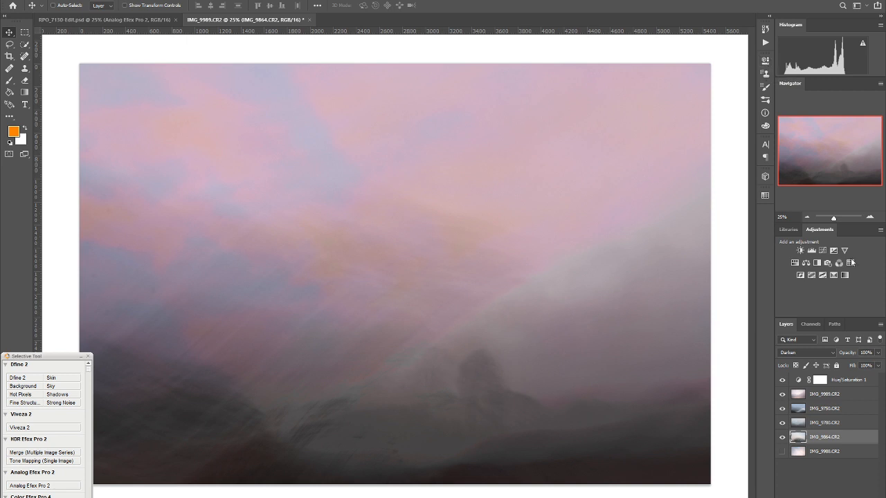
Select the Hue/Saturation layer and compare the composite with and without the IMG_9750.CR2 layer
{"action": "left_click", "coordinate": [851, 387]}
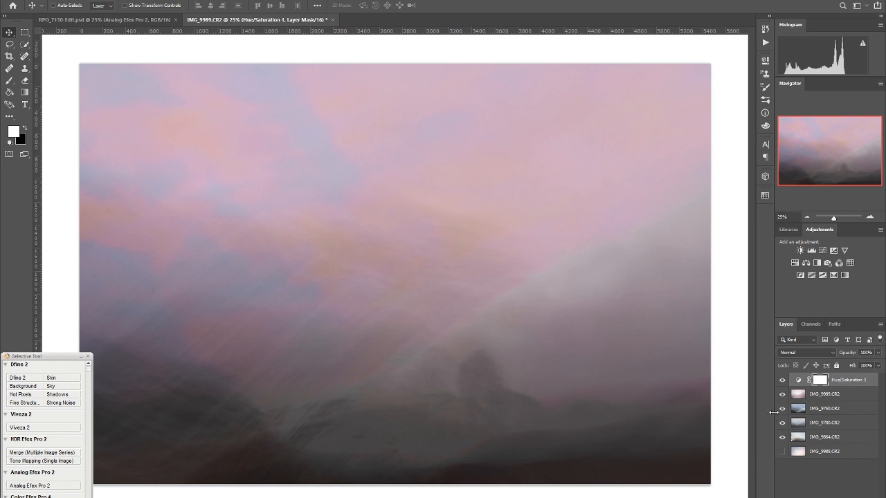
{"action": "left_click", "coordinate": [782, 409]}
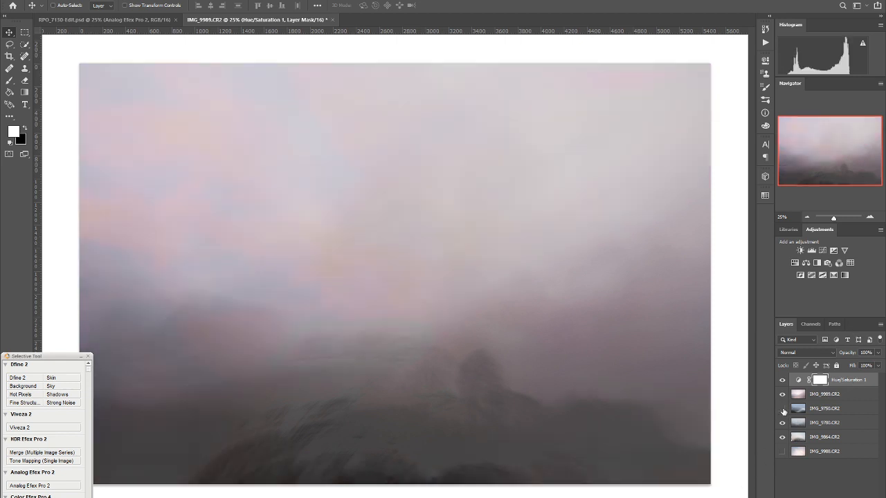
{"action": "left_click", "coordinate": [782, 409]}
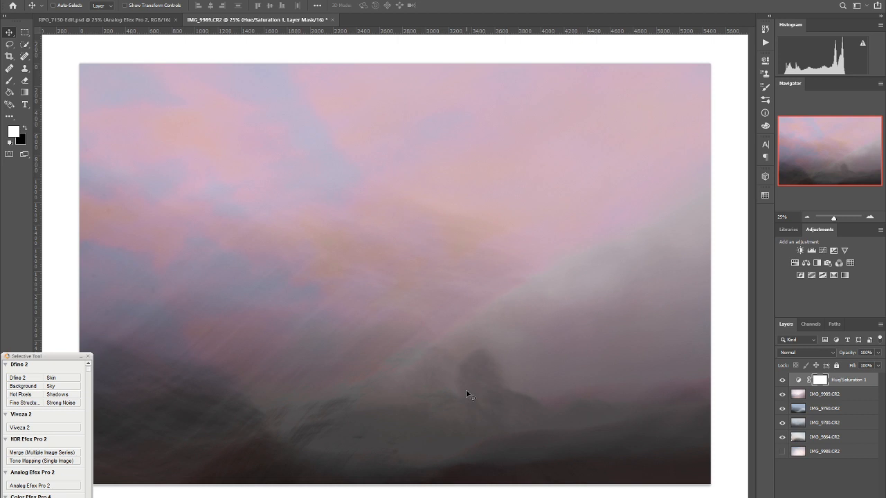
Open the composite in Analog Efex Pro 2, apply the imported Bamburgh Side View preset and preview it across the whole image
{"action": "left_click", "coordinate": [30, 486]}
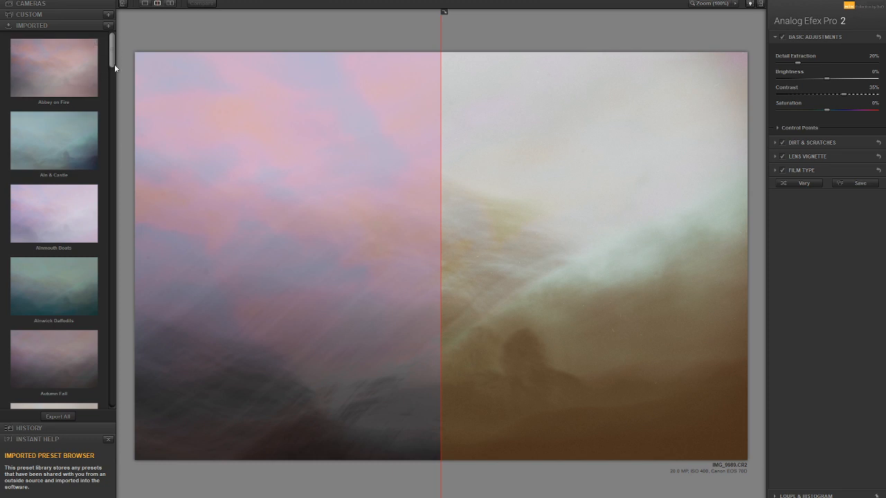
{"action": "left_click_drag", "start_coordinate": [111, 56], "coordinate": [113, 90]}
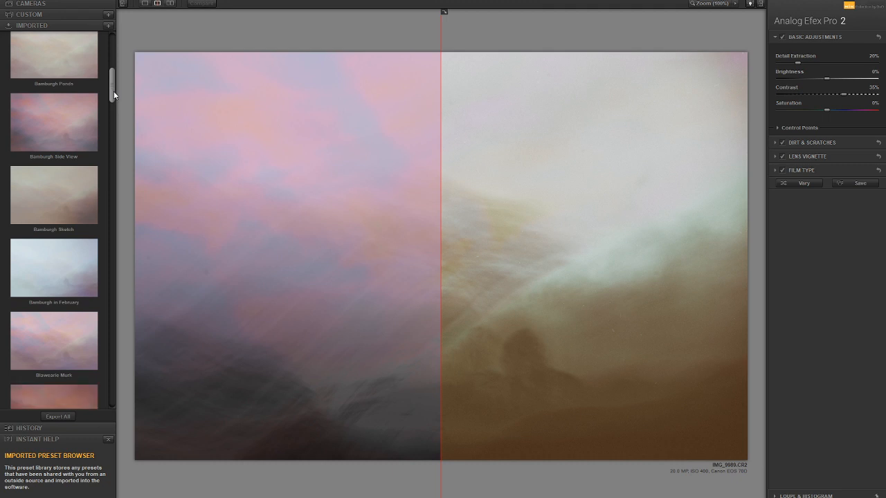
{"action": "left_click", "coordinate": [74, 130]}
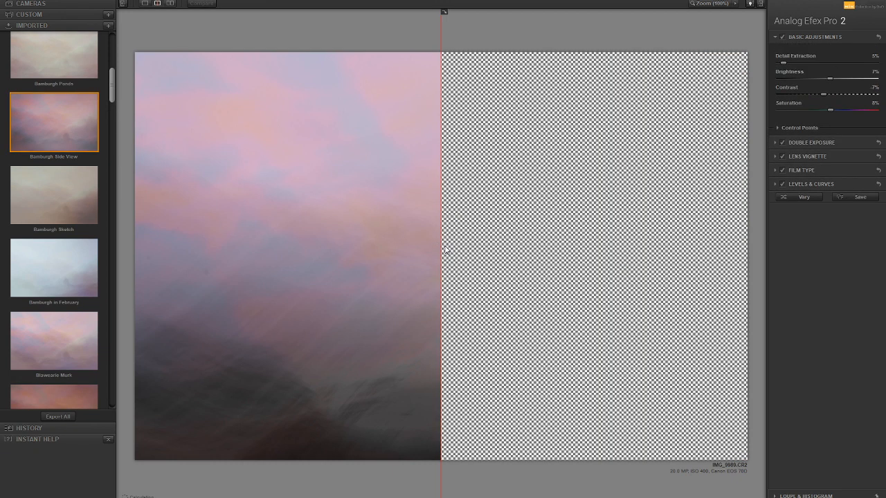
{"action": "left_click_drag", "start_coordinate": [440, 249], "coordinate": [115, 229]}
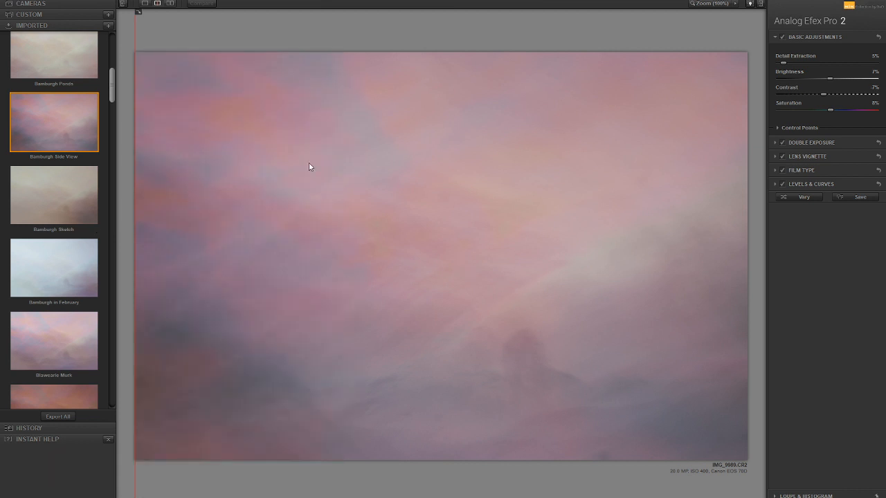
Try moving the double exposure's second image to the centre and levelling it, then restore the Bamburgh Side View preset
{"action": "left_click", "coordinate": [805, 141]}
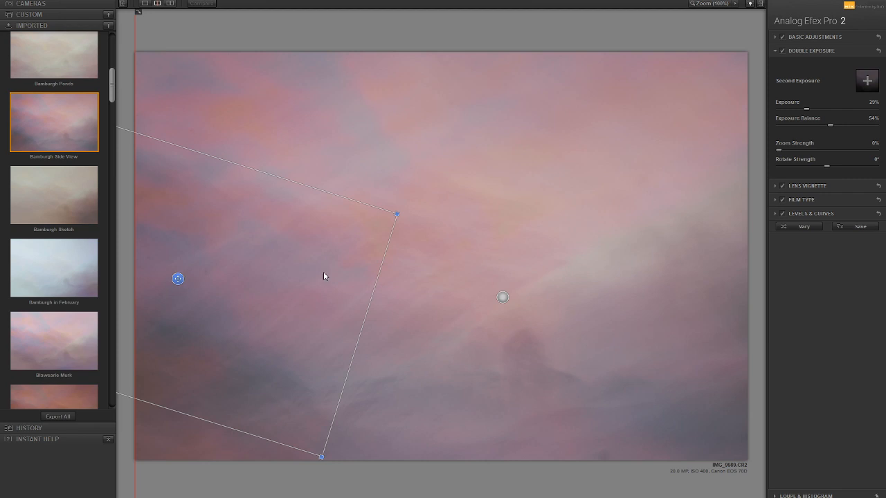
{"action": "left_click_drag", "start_coordinate": [184, 274], "coordinate": [407, 190]}
{"action": "left_click_drag", "start_coordinate": [406, 189], "coordinate": [435, 268]}
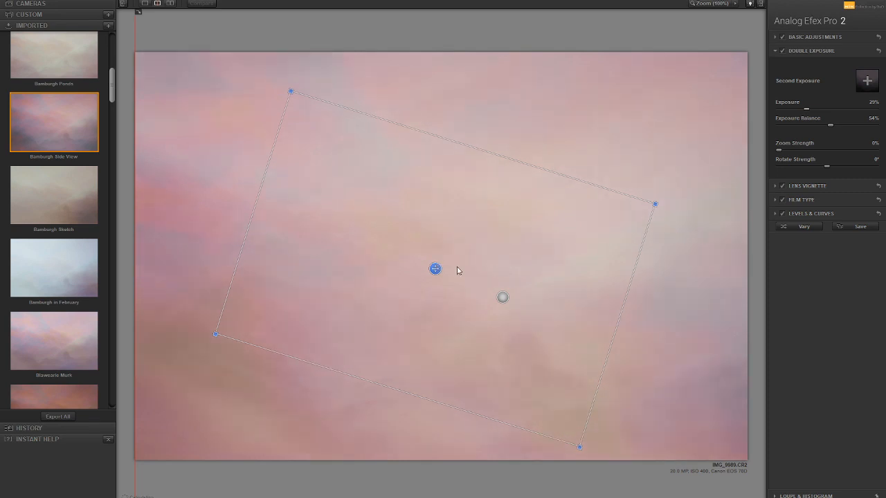
{"action": "left_click_drag", "start_coordinate": [685, 208], "coordinate": [644, 143]}
{"action": "left_click_drag", "start_coordinate": [435, 268], "coordinate": [419, 281]}
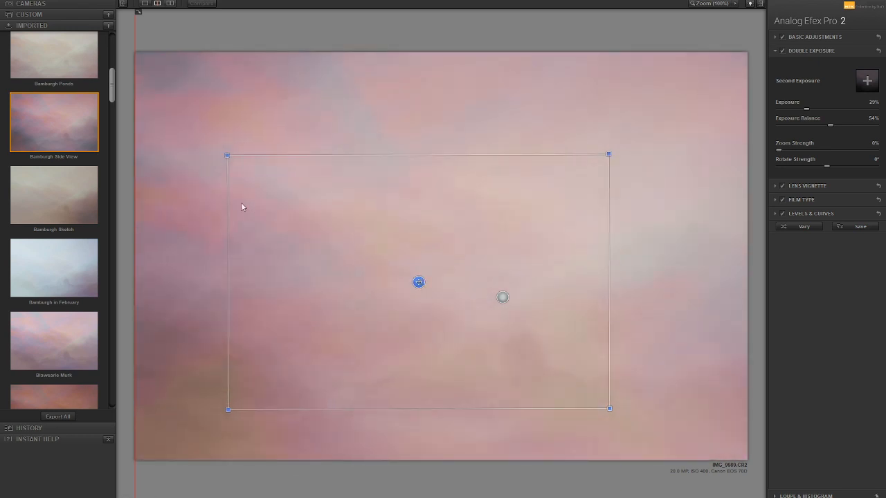
{"action": "left_click", "coordinate": [54, 127]}
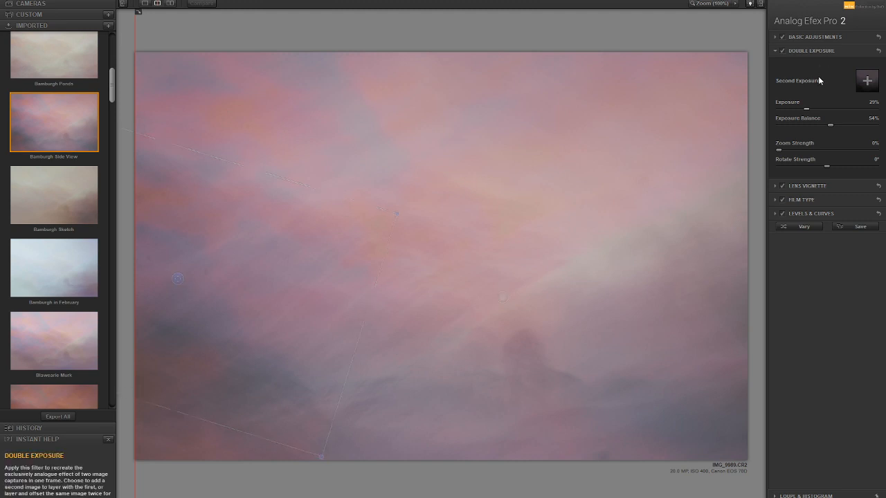
Set the double exposure's exposure to 52% and its exposure balance to 54%
{"action": "left_click_drag", "start_coordinate": [827, 125], "coordinate": [824, 126]}
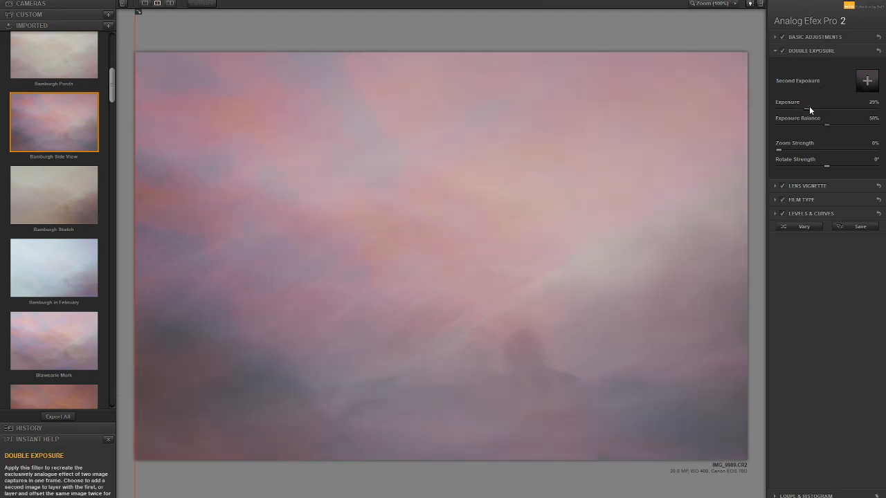
{"action": "double_click", "coordinate": [808, 108]}
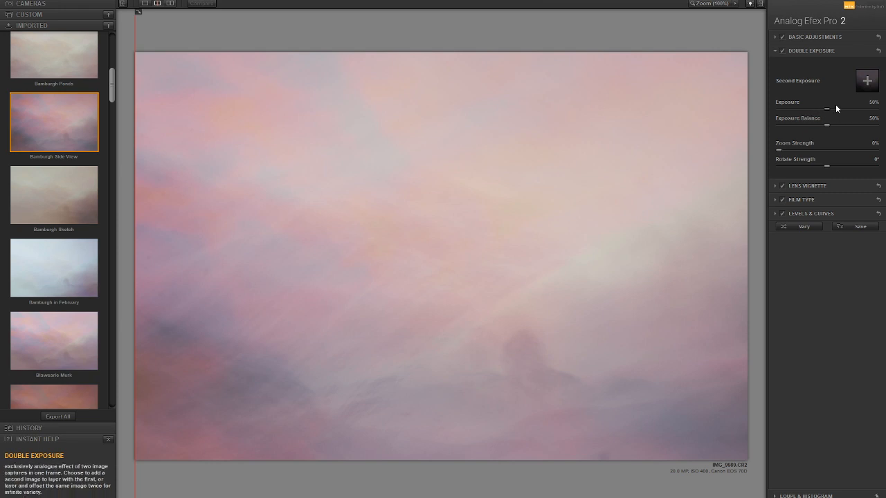
{"action": "left_click_drag", "start_coordinate": [826, 108], "coordinate": [829, 136]}
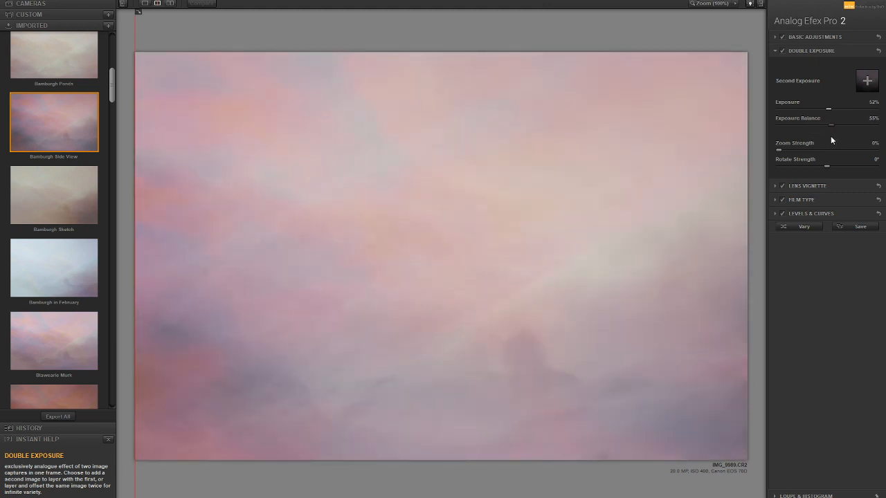
In the basic adjustments, set detail extraction to 13%, brightness to 0% and contrast to 0%
{"action": "left_click", "coordinate": [782, 36]}
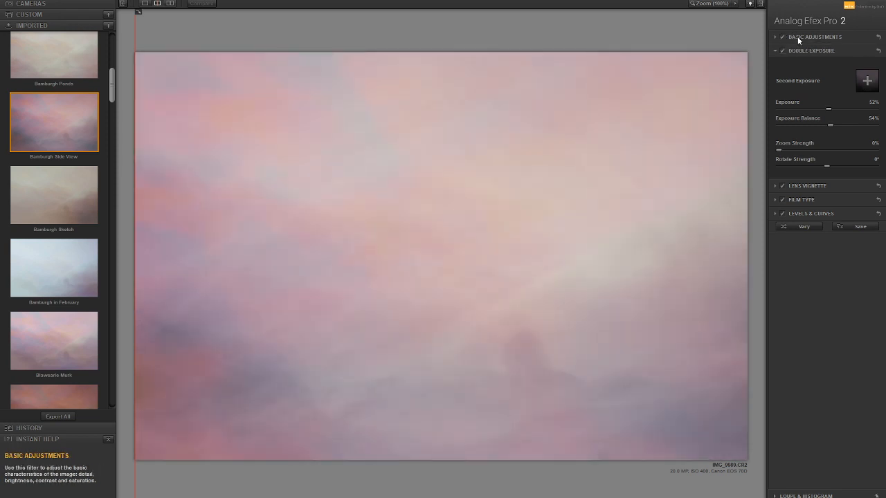
{"action": "left_click", "coordinate": [799, 38]}
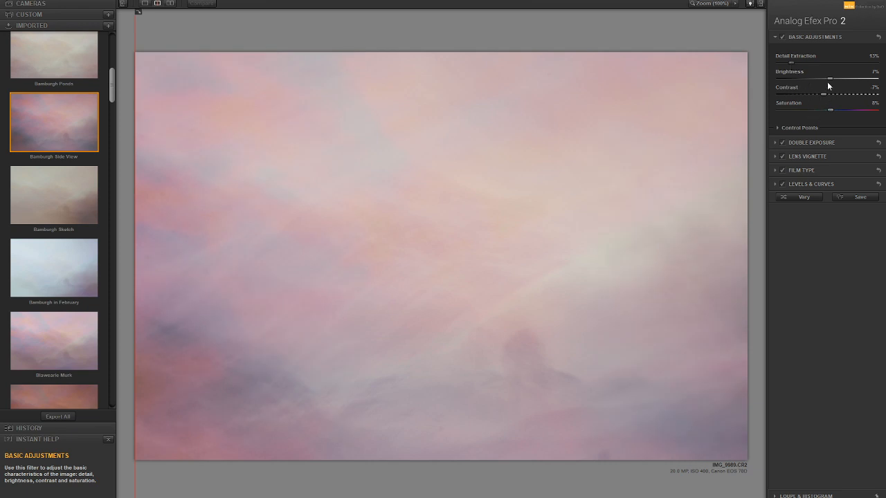
{"action": "left_click_drag", "start_coordinate": [828, 78], "coordinate": [826, 87]}
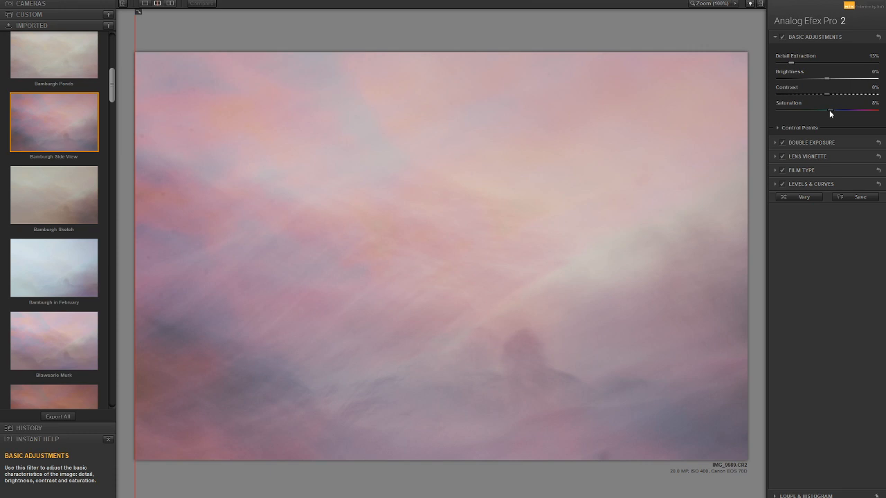
{"action": "left_click_drag", "start_coordinate": [134, 270], "coordinate": [72, 332]}
Move the lens vignette's centre to just above the middle of the image and weaken its amount to -7%
{"action": "left_click", "coordinate": [795, 156]}
{"action": "mouse_move", "coordinate": [573, 357]}
{"action": "left_mouse_down"}
{"action": "mouse_move", "coordinate": [431, 168]}
{"action": "mouse_move", "coordinate": [411, 91]}
{"action": "mouse_move", "coordinate": [506, 98]}
{"action": "mouse_move", "coordinate": [546, 190]}
{"action": "mouse_move", "coordinate": [735, 177]}
{"action": "mouse_move", "coordinate": [749, 173]}
{"action": "mouse_move", "coordinate": [748, 51]}
{"action": "mouse_move", "coordinate": [357, 125]}
{"action": "mouse_move", "coordinate": [135, 52]}
{"action": "mouse_move", "coordinate": [449, 253]}
{"action": "mouse_move", "coordinate": [458, 267]}
{"action": "mouse_move", "coordinate": [436, 375]}
{"action": "mouse_move", "coordinate": [437, 435]}
{"action": "mouse_move", "coordinate": [433, 174]}
{"action": "mouse_move", "coordinate": [429, 233]}
{"action": "left_mouse_up"}
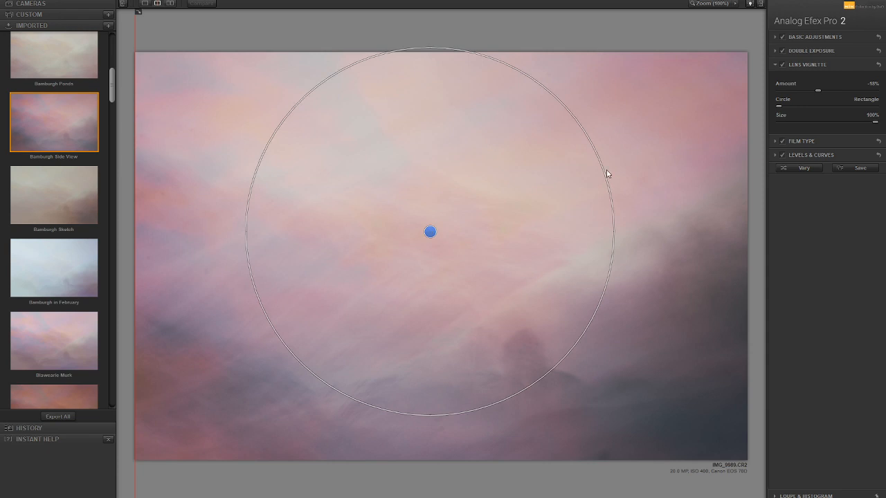
{"action": "left_click_drag", "start_coordinate": [817, 91], "coordinate": [822, 90]}
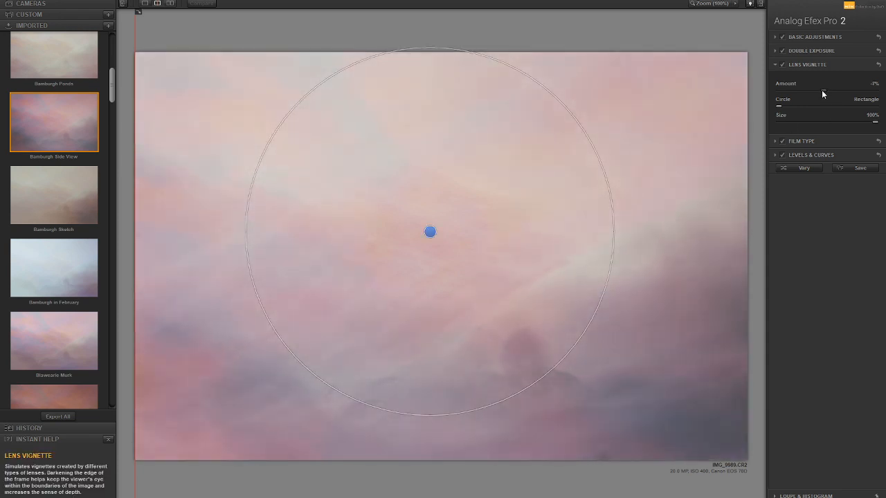
{"action": "left_click_drag", "start_coordinate": [429, 231], "coordinate": [433, 460]}
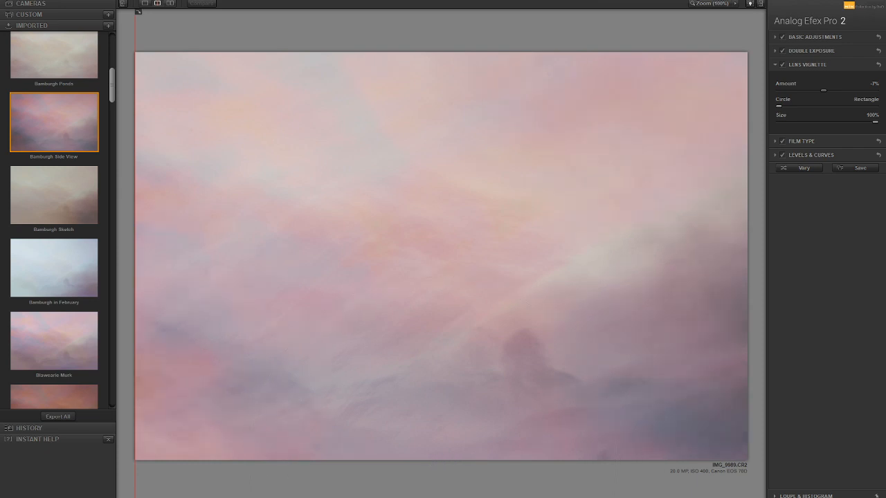
Compare the image with and without the film type effect, and try the first Cool films of the top and middle rows
{"action": "left_click", "coordinate": [781, 141]}
{"action": "left_click", "coordinate": [781, 141]}
{"action": "left_click", "coordinate": [804, 141]}
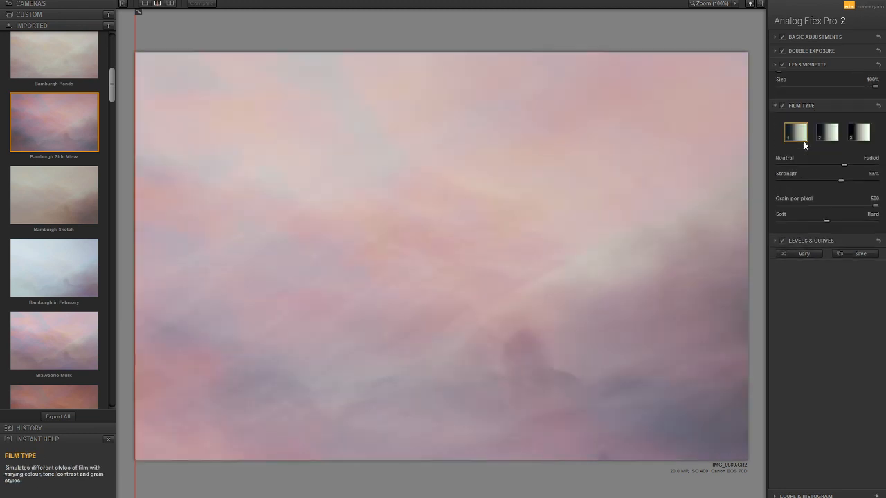
{"action": "left_click", "coordinate": [797, 135]}
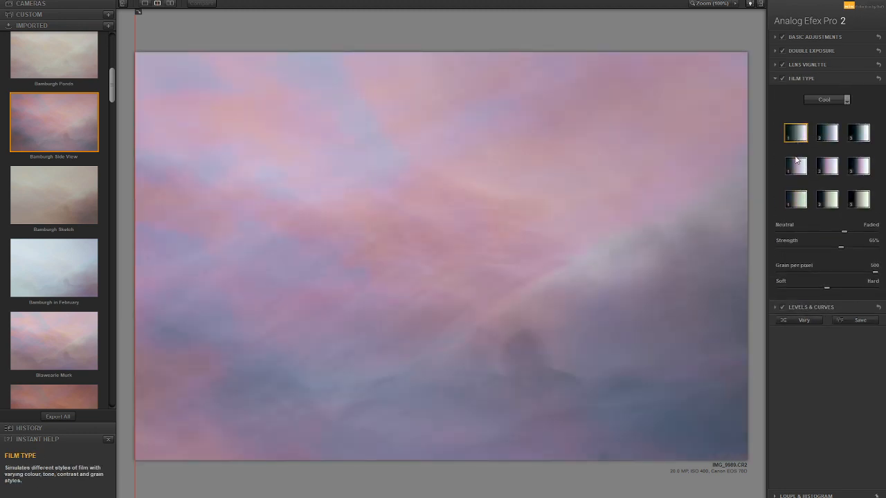
{"action": "left_click", "coordinate": [796, 161]}
Try the first film of the Warm group, then choose the first film in the third row of the Cool group
{"action": "left_click", "coordinate": [820, 100]}
{"action": "left_click", "coordinate": [812, 112]}
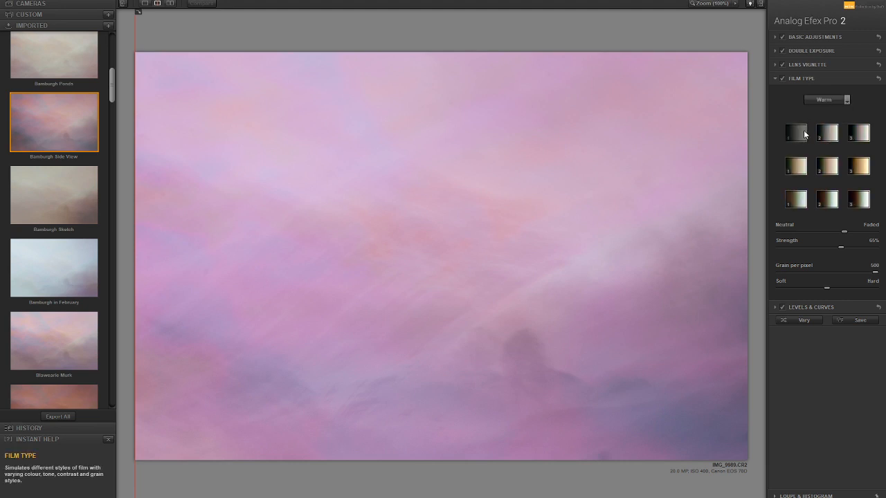
{"action": "left_click", "coordinate": [805, 135]}
{"action": "left_click", "coordinate": [841, 103]}
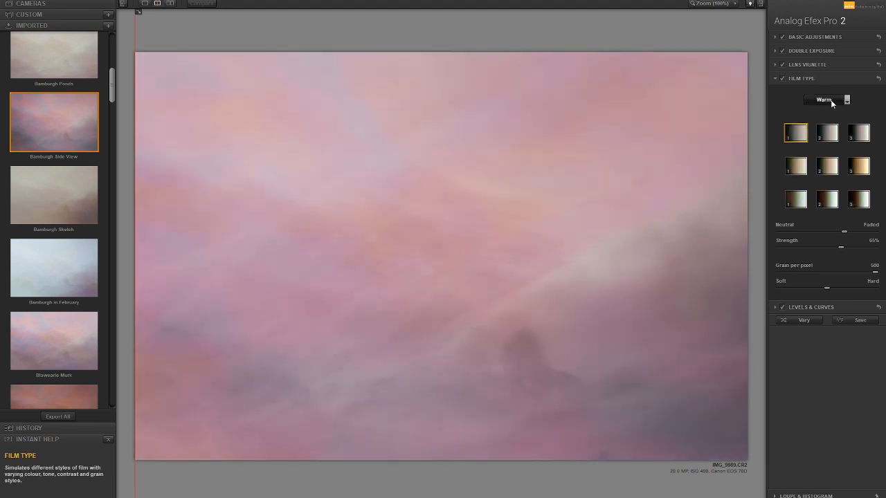
{"action": "left_click", "coordinate": [818, 122]}
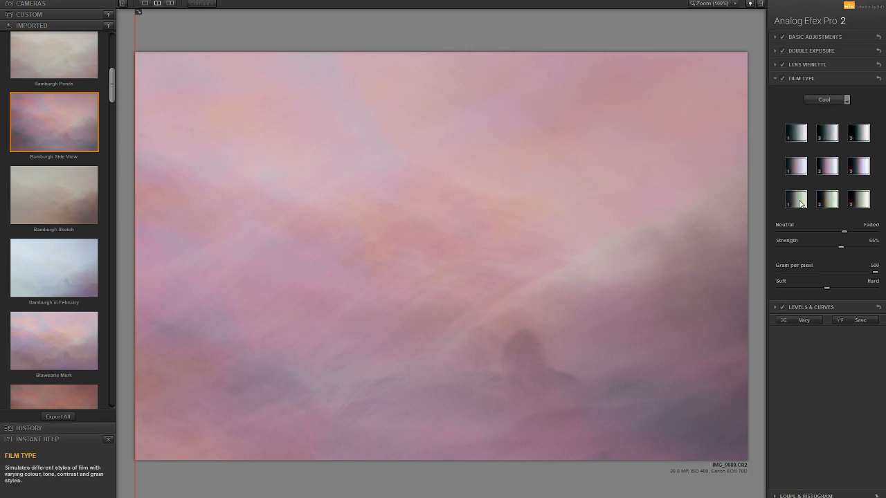
{"action": "left_click", "coordinate": [799, 202]}
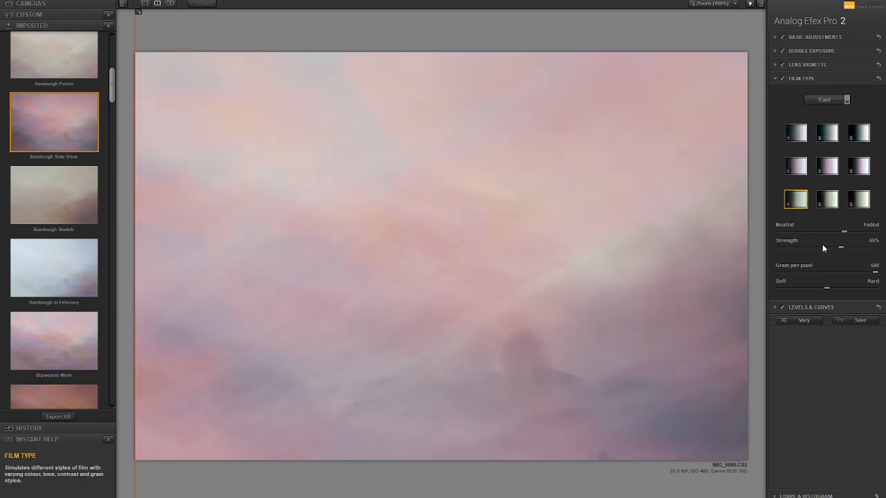
Compare the image with and without the levels and curves effect
{"action": "left_click", "coordinate": [783, 309]}
{"action": "left_click", "coordinate": [783, 309]}
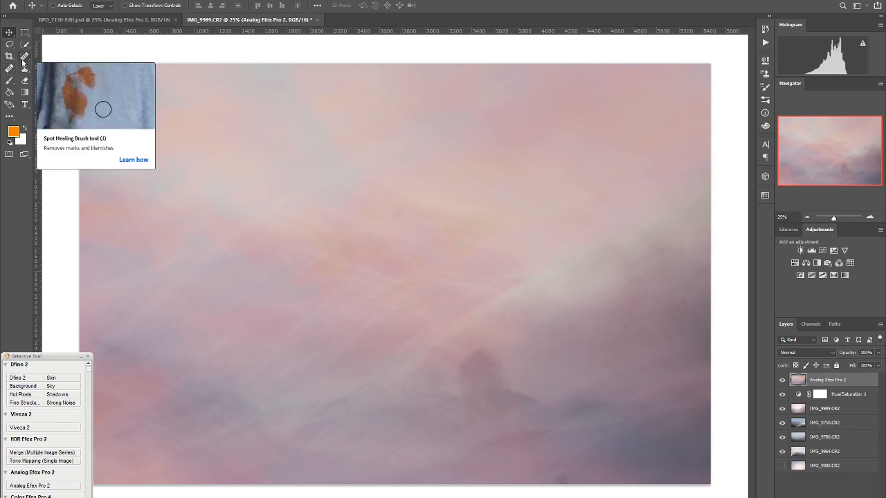
Remove the small dark mark at the lower edge of the filtered layer with the Spot Healing Brush
{"action": "left_click", "coordinate": [23, 61]}
{"action": "left_click_drag", "start_coordinate": [564, 478], "coordinate": [564, 477]}
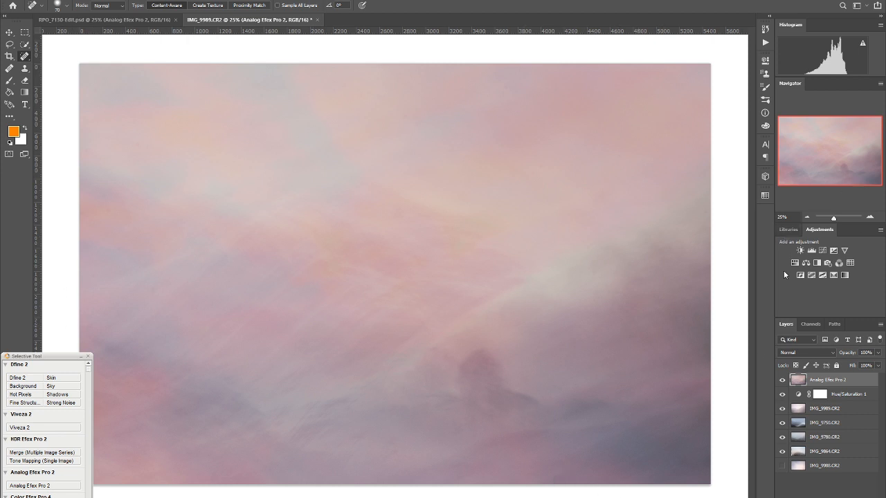
Add a Hue/Saturation adjustment above the filtered layer with hue +11, saturation +8 and slightly raised lightness
{"action": "left_click", "coordinate": [807, 218]}
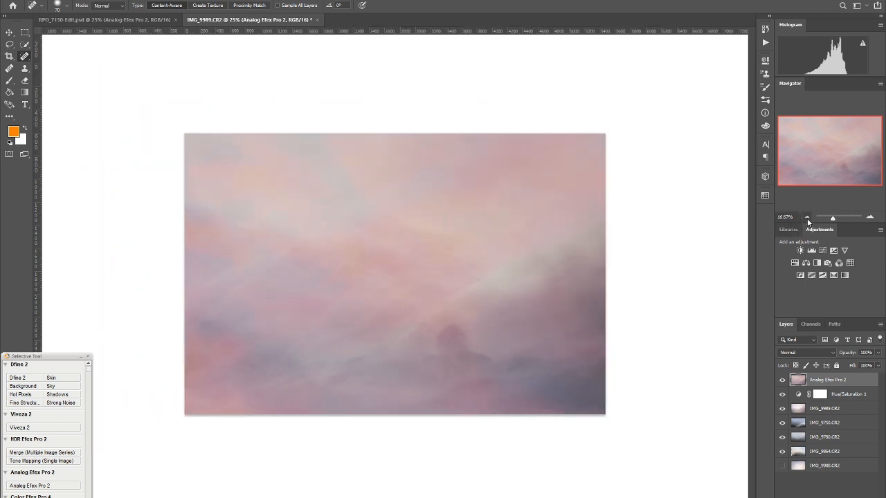
{"action": "left_click", "coordinate": [807, 218]}
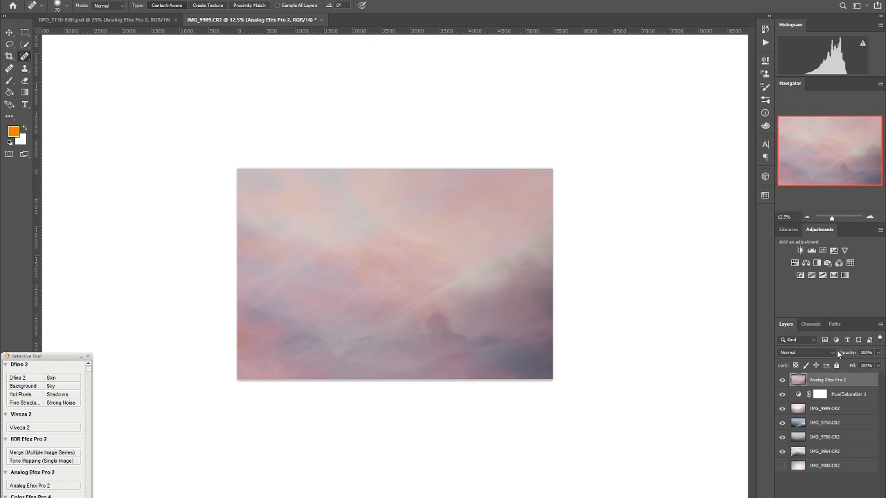
{"action": "left_click", "coordinate": [794, 263]}
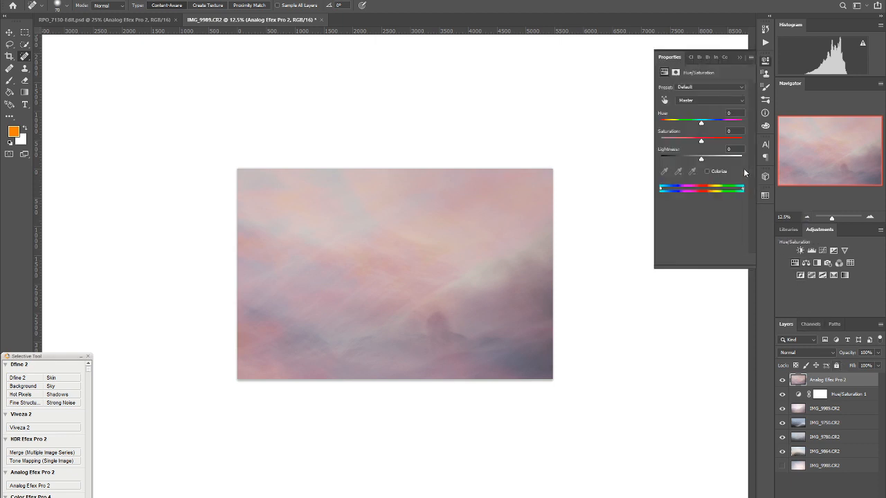
{"action": "left_click_drag", "start_coordinate": [701, 143], "coordinate": [706, 124]}
{"action": "mouse_move", "coordinate": [704, 158]}
{"action": "left_mouse_down"}
{"action": "mouse_move", "coordinate": [659, 158]}
{"action": "mouse_move", "coordinate": [709, 159]}
{"action": "mouse_move", "coordinate": [702, 161]}
{"action": "left_mouse_up"}
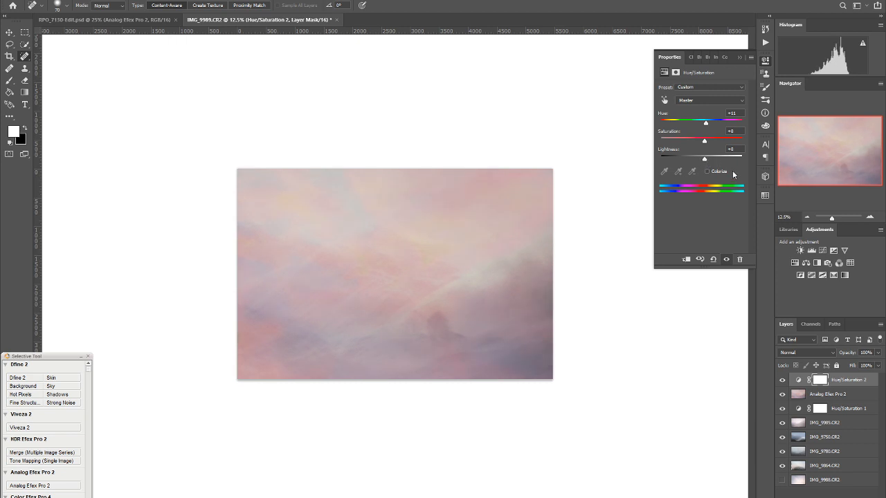
{"action": "left_click_drag", "start_coordinate": [675, 152], "coordinate": [704, 160]}
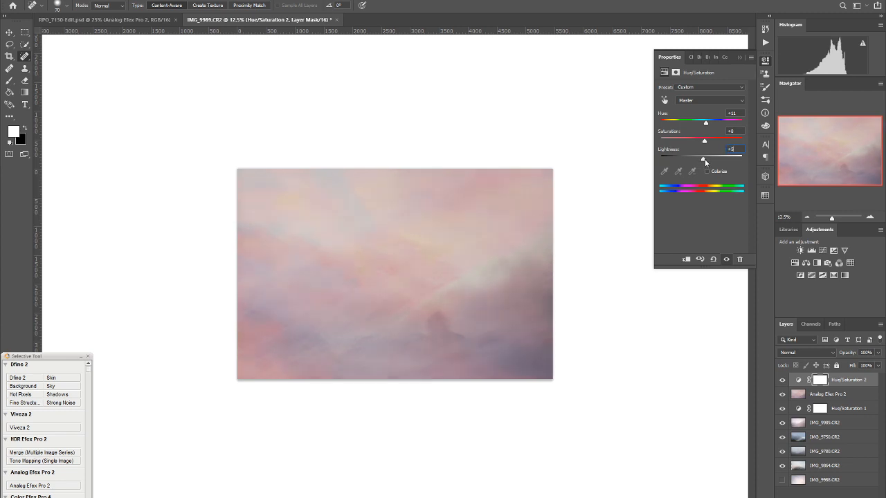
{"action": "left_click", "coordinate": [765, 60]}
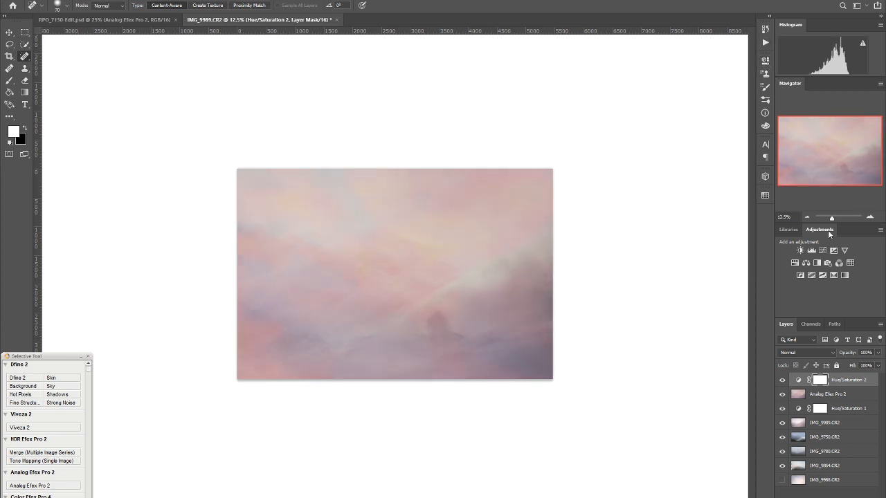
Save the composite as IMG_9750-Edit.psd and close both open documents
{"action": "left_click", "coordinate": [870, 217]}
{"action": "left_click", "coordinate": [869, 217]}
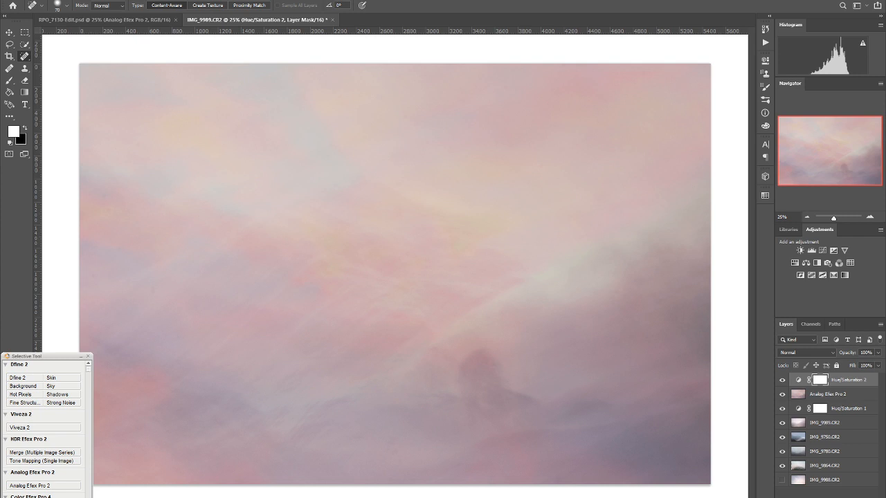
{"action": "left_click", "coordinate": [19, 0]}
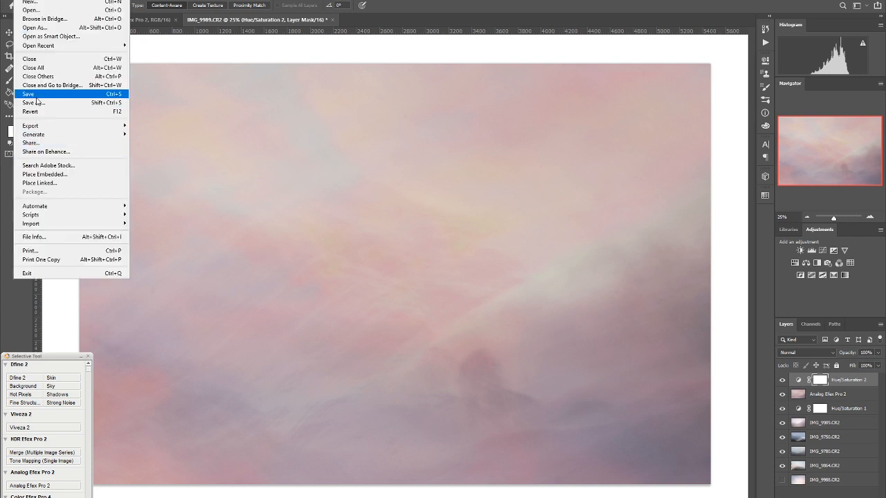
{"action": "left_click", "coordinate": [38, 98]}
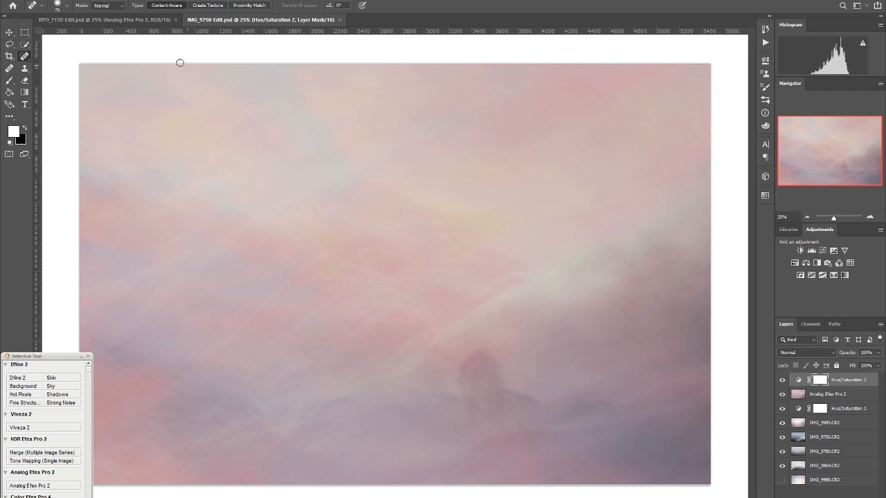
{"action": "left_click", "coordinate": [176, 20]}
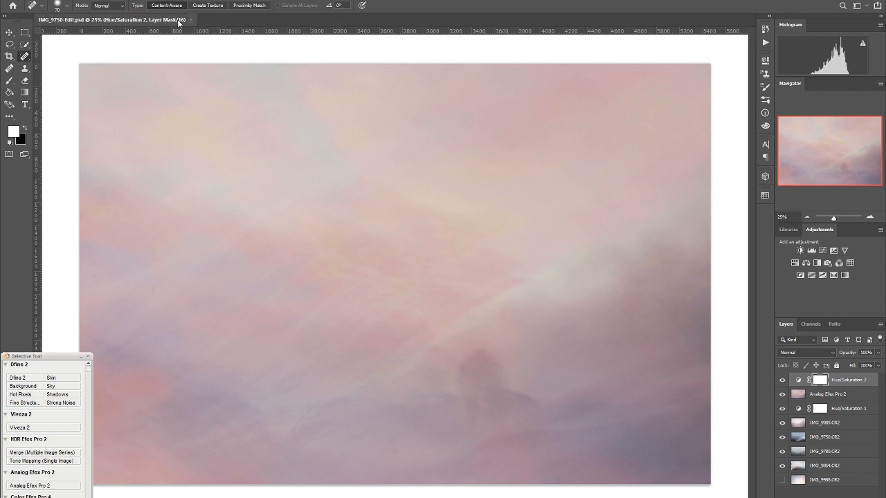
{"action": "left_click", "coordinate": [191, 21]}
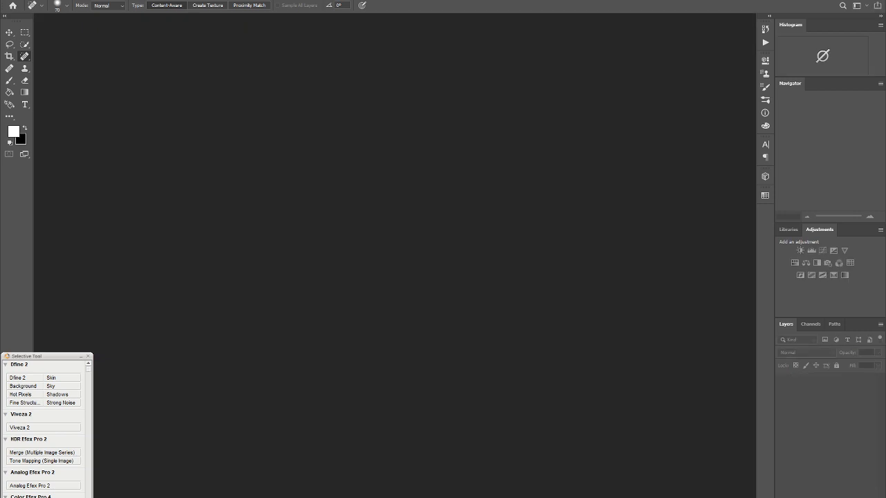
Switch to Lightroom Classic and try a 2 x 1 crop over the lower part of the saved composite
{"action": "key", "text": "alt+Tab"}
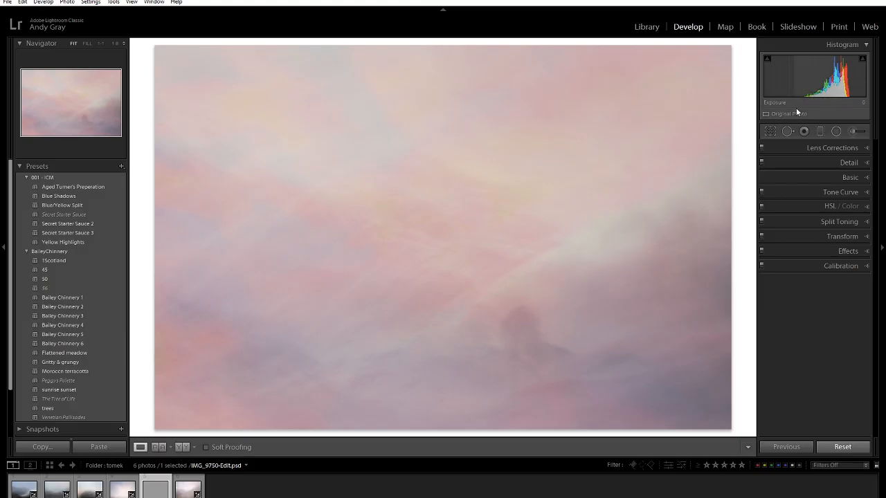
{"action": "left_click", "coordinate": [770, 131]}
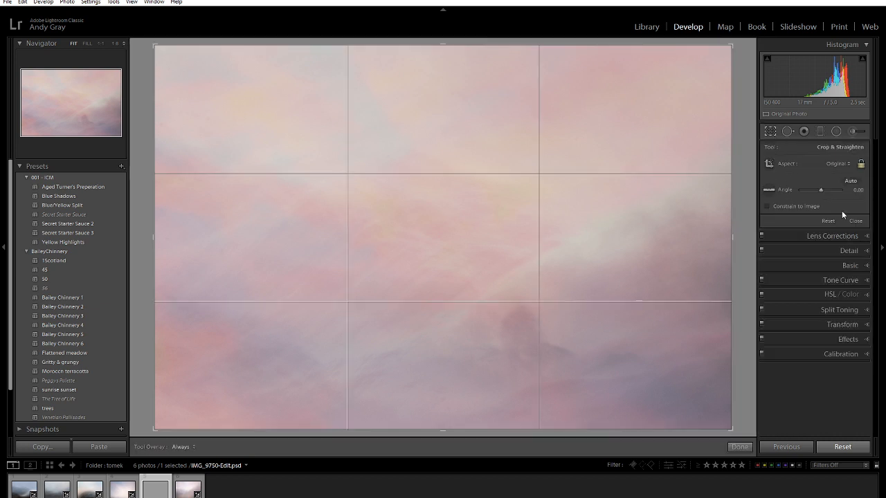
{"action": "left_click", "coordinate": [846, 164]}
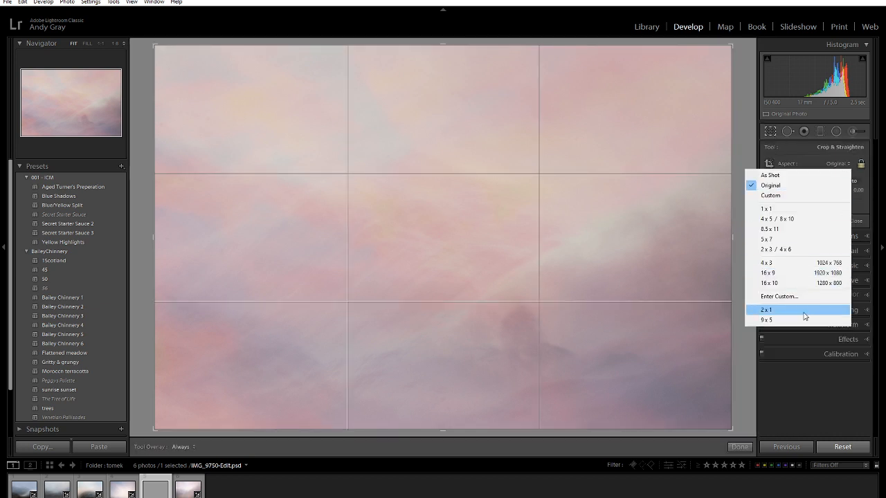
{"action": "left_click", "coordinate": [774, 312]}
{"action": "mouse_move", "coordinate": [593, 277]}
{"action": "left_mouse_down"}
{"action": "mouse_move", "coordinate": [588, 249]}
{"action": "mouse_move", "coordinate": [592, 259]}
{"action": "left_mouse_up"}
Crop the composite to a 1 x 1 square spanning the full image height, shifted slightly right of centre
{"action": "left_click", "coordinate": [842, 163]}
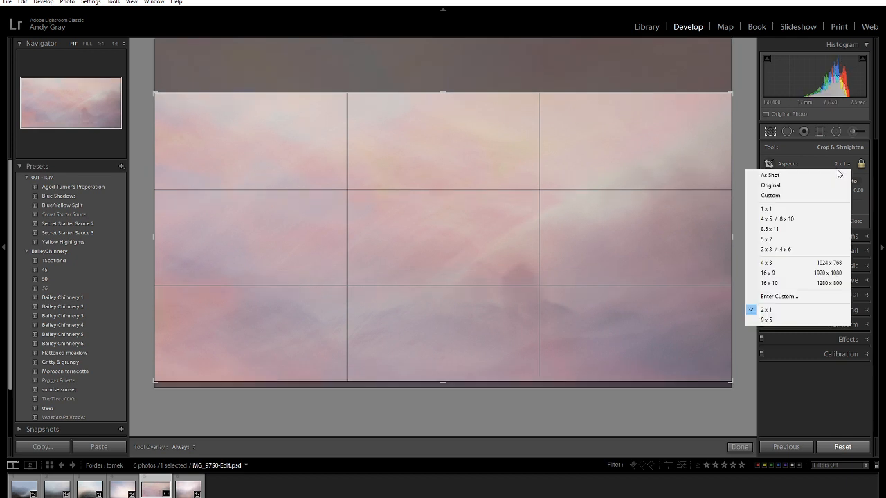
{"action": "left_click", "coordinate": [810, 209]}
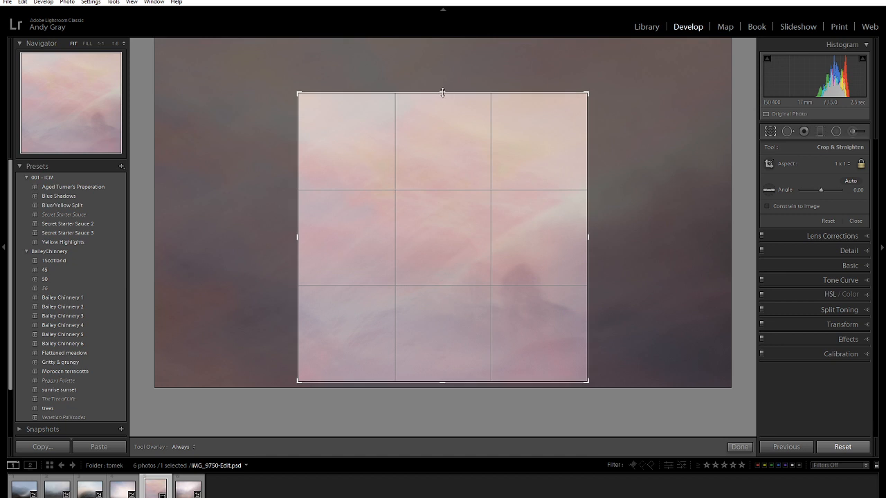
{"action": "left_click_drag", "start_coordinate": [442, 92], "coordinate": [445, 8]}
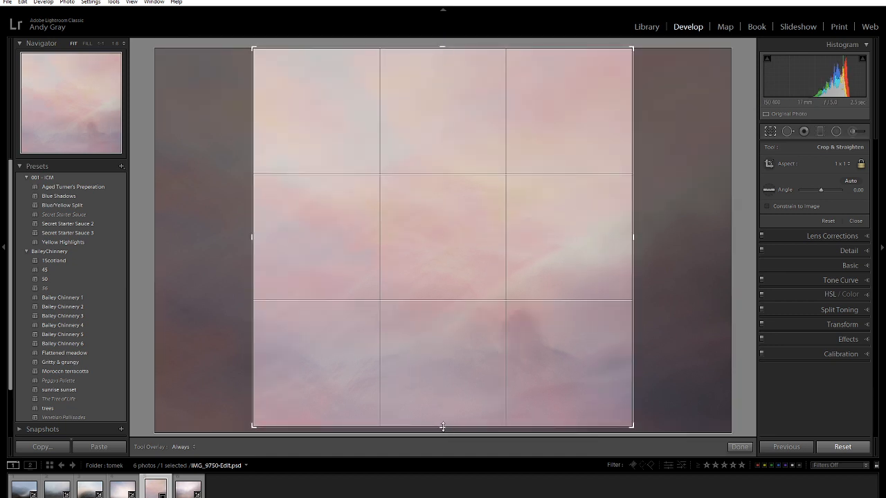
{"action": "left_click_drag", "start_coordinate": [442, 427], "coordinate": [444, 480]}
{"action": "left_click_drag", "start_coordinate": [429, 330], "coordinate": [425, 332]}
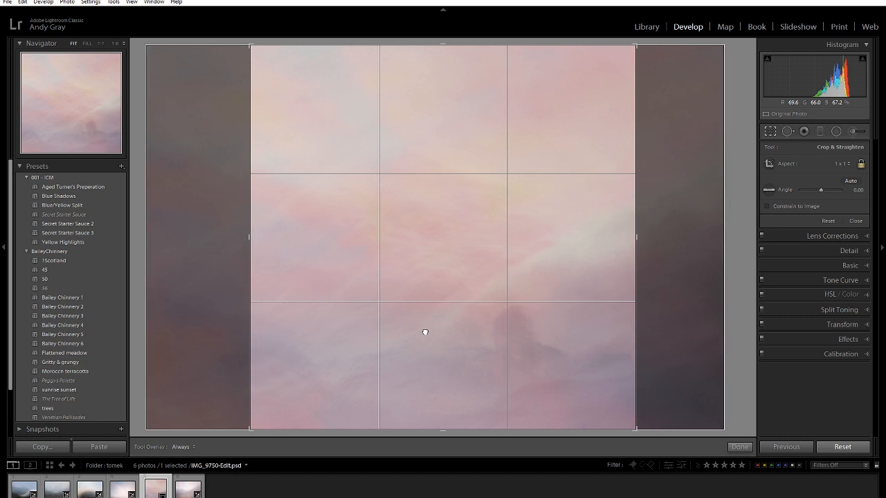
{"action": "left_click", "coordinate": [738, 447]}
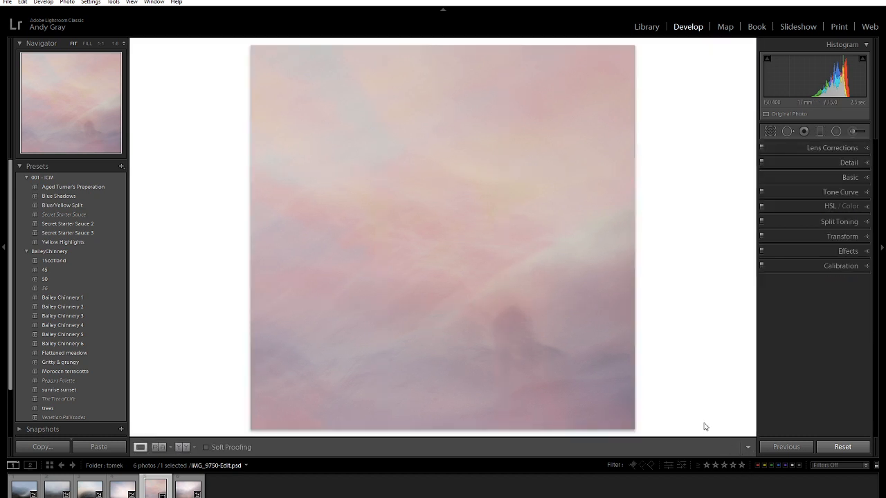
Create a virtual copy of the square-cropped composite
{"action": "right_click", "coordinate": [540, 177]}
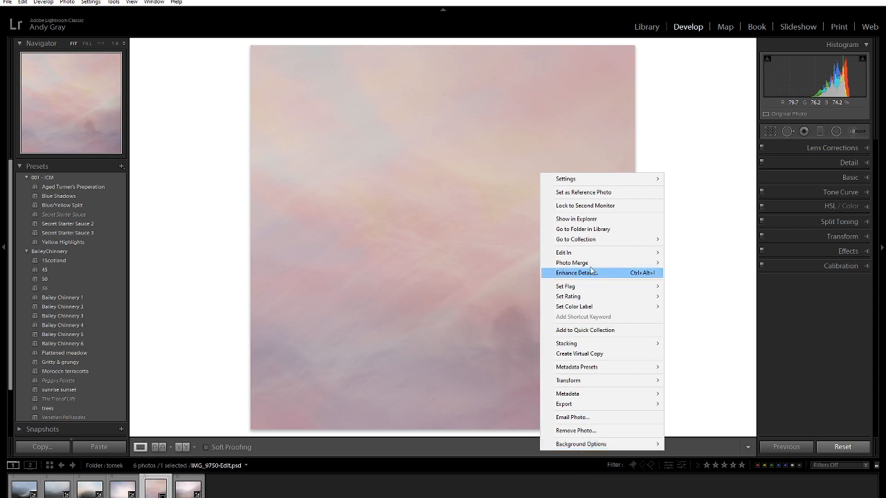
{"action": "mouse_move", "coordinate": [592, 257]}
{"action": "left_click", "coordinate": [595, 354]}
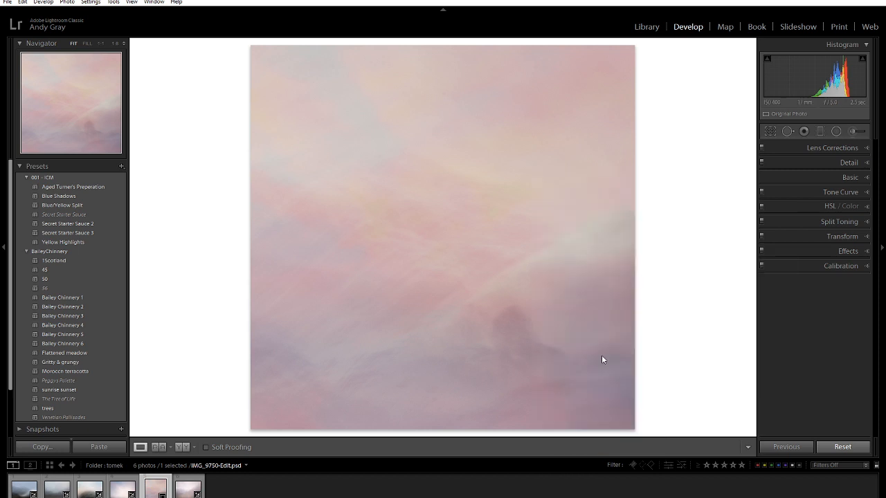
Change the virtual copy's crop to 4 x 5 / 8 x 10 and enlarge it to the full image height
{"action": "left_click", "coordinate": [772, 133]}
{"action": "left_click", "coordinate": [842, 164]}
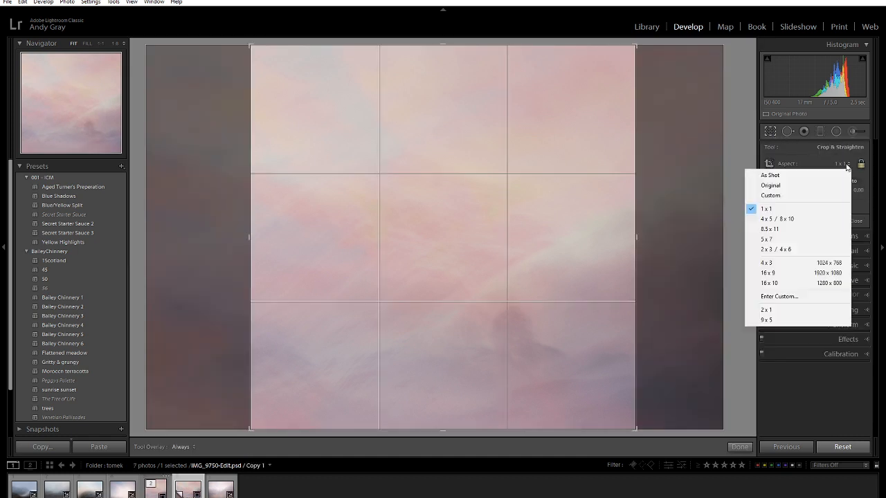
{"action": "left_click", "coordinate": [800, 219]}
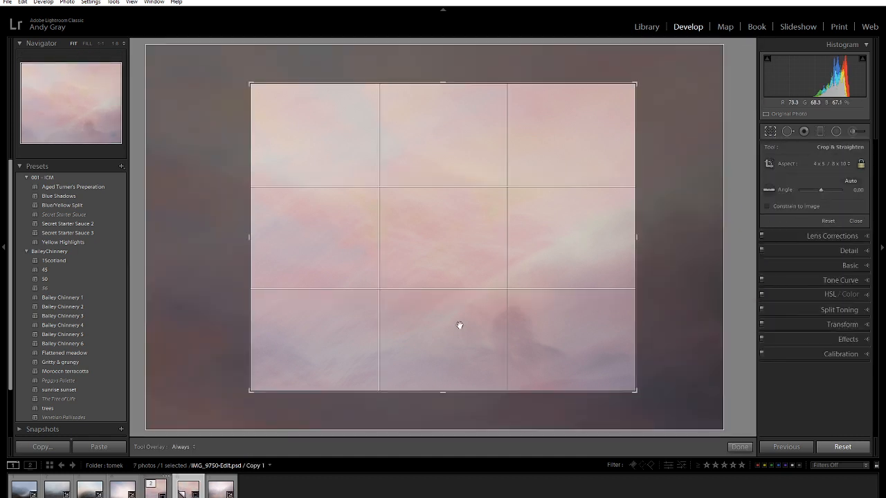
{"action": "left_click_drag", "start_coordinate": [440, 391], "coordinate": [439, 458]}
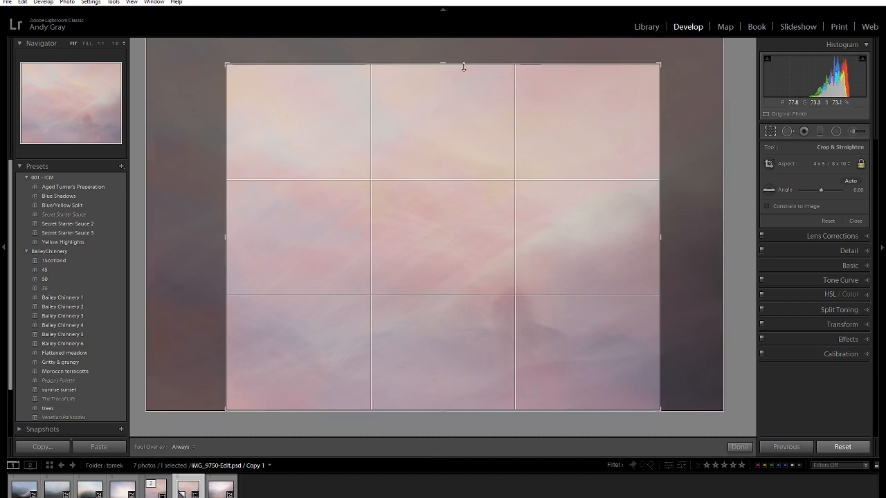
{"action": "left_click_drag", "start_coordinate": [444, 63], "coordinate": [436, 43]}
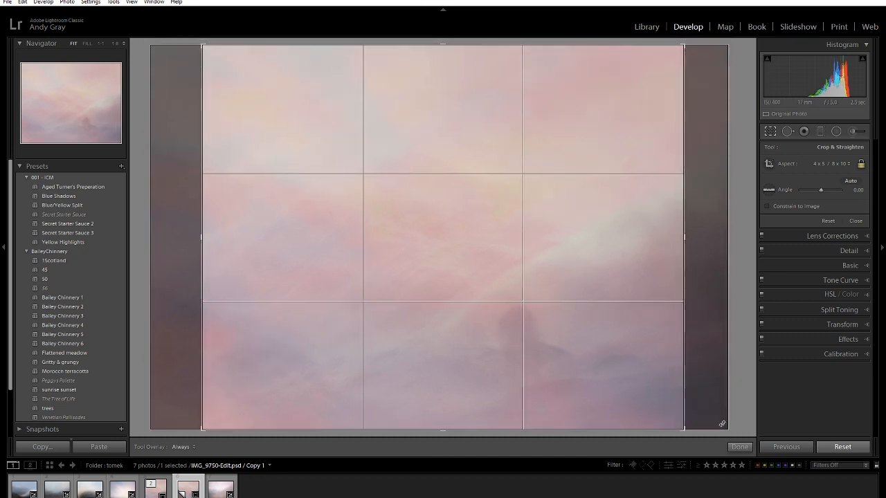
{"action": "left_click", "coordinate": [738, 446]}
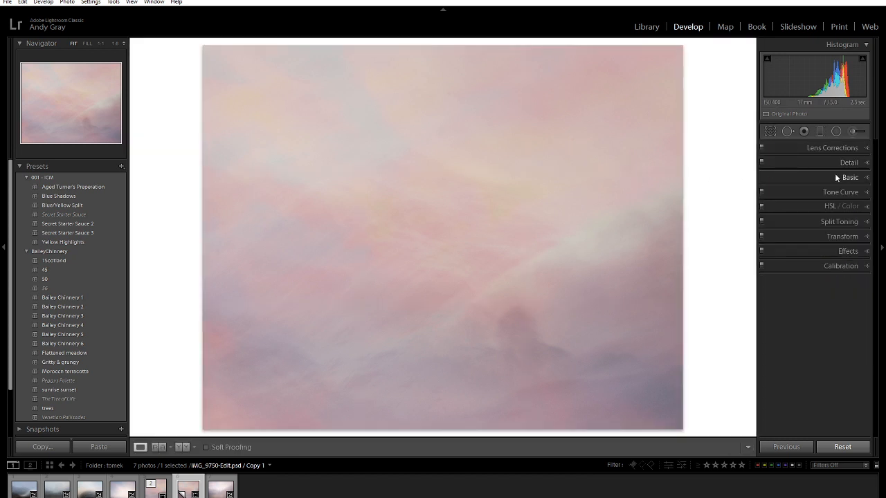
Add a graduated filter over the lower part of the copy with exposure 0.00 and dehaze -30
{"action": "left_click", "coordinate": [818, 132]}
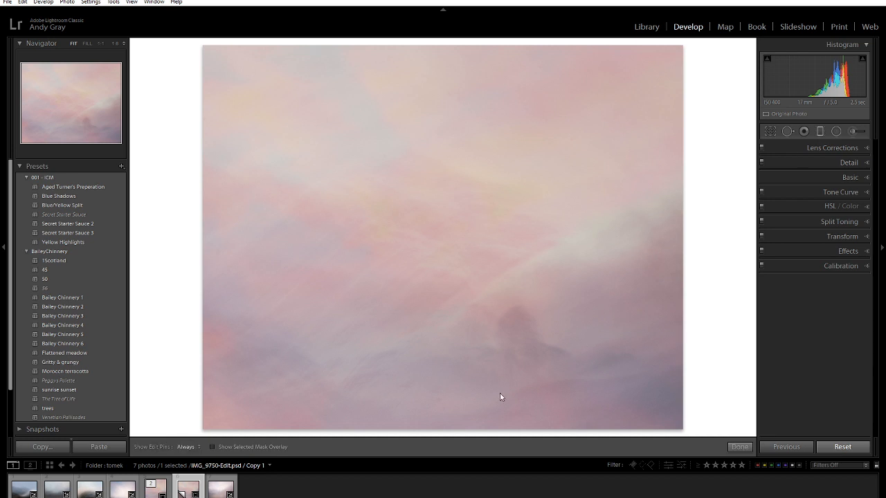
{"action": "left_click_drag", "start_coordinate": [458, 402], "coordinate": [457, 311]}
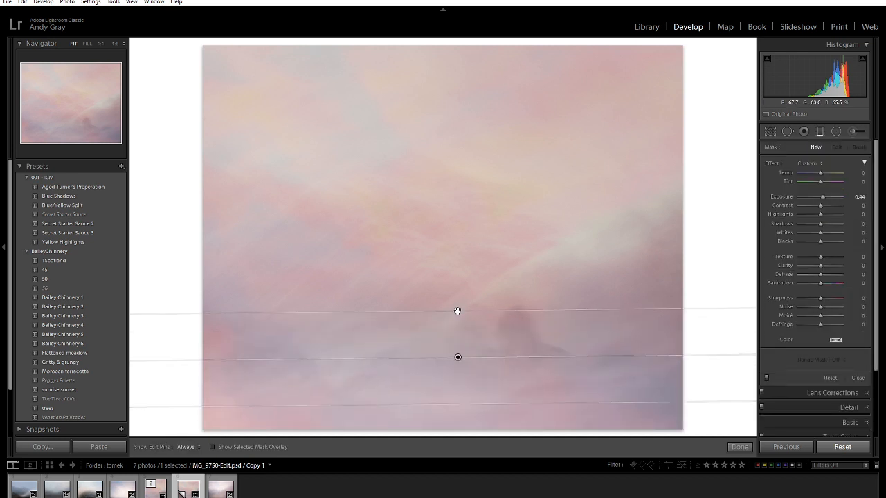
{"action": "double_click", "coordinate": [822, 197]}
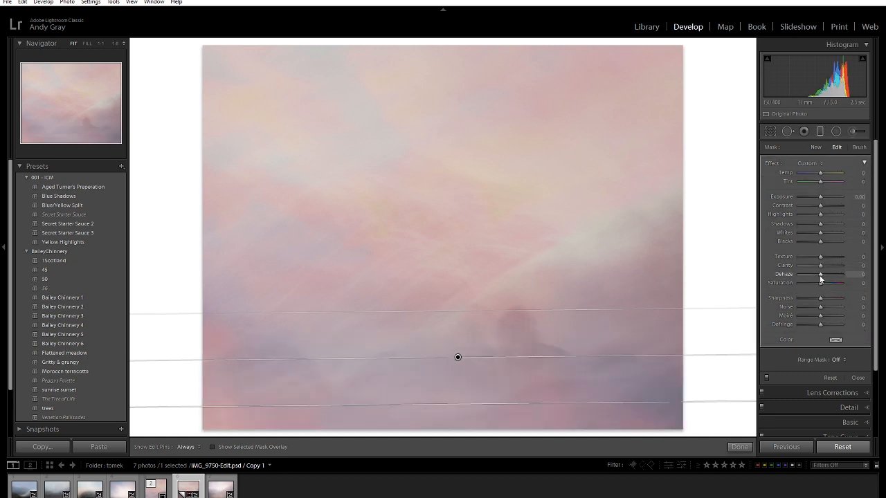
{"action": "left_click_drag", "start_coordinate": [820, 275], "coordinate": [813, 274]}
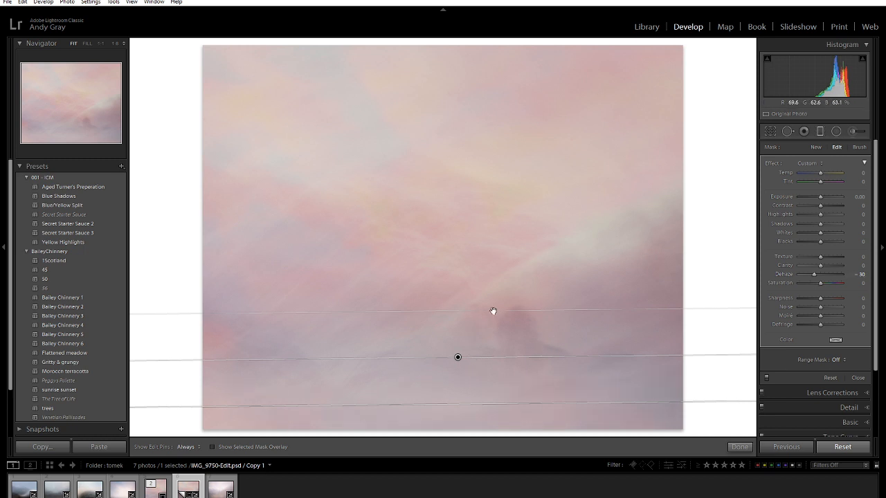
Narrow the graduated filter's transition, move it slightly upward and set its dehaze to -13
{"action": "left_click_drag", "start_coordinate": [493, 330], "coordinate": [450, 348]}
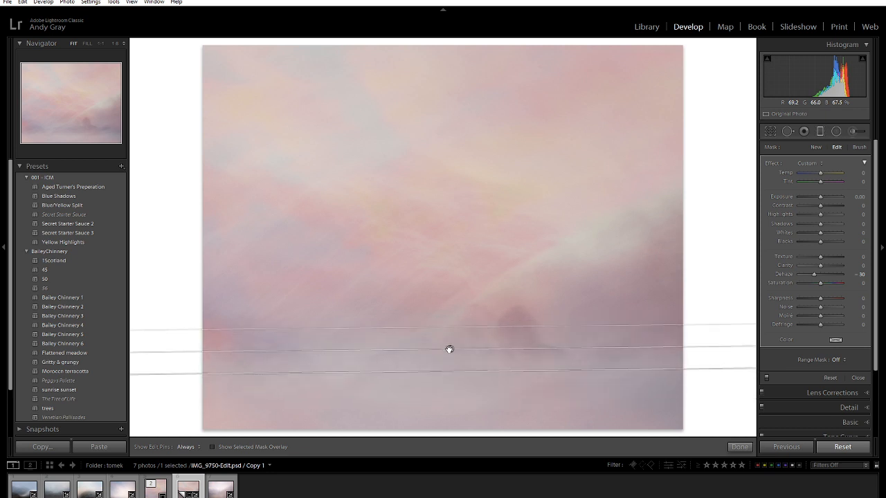
{"action": "left_click_drag", "start_coordinate": [814, 276], "coordinate": [819, 276]}
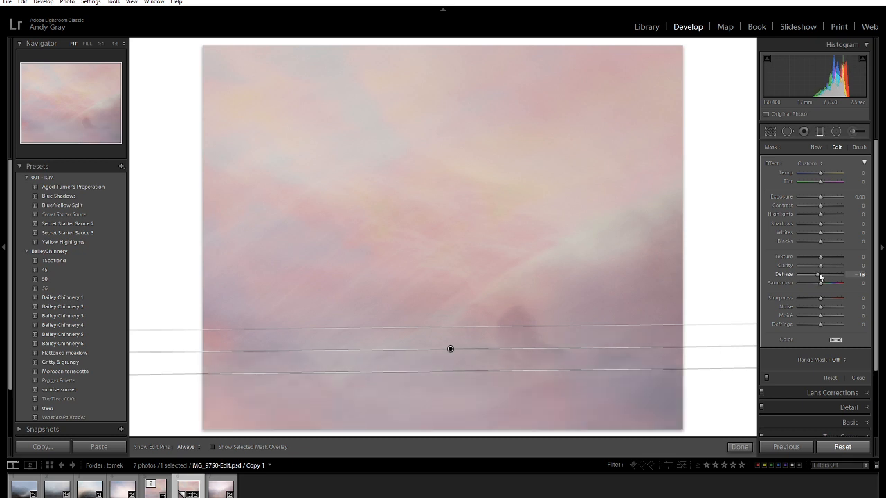
{"action": "left_click", "coordinate": [742, 448]}
Add a large inverted radial filter over the misty landscape with exposure 0.44 and feather 73, adjusting its size and centring it
{"action": "left_click", "coordinate": [837, 131]}
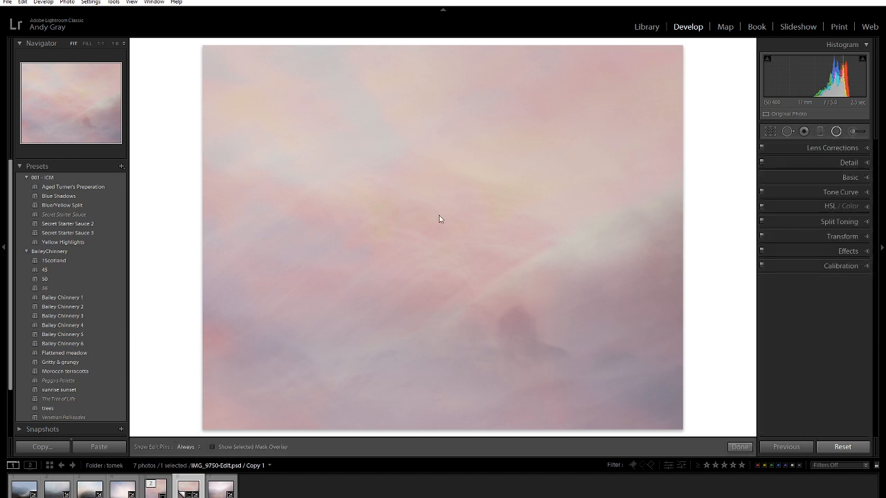
{"action": "left_click_drag", "start_coordinate": [650, 283], "coordinate": [820, 386]}
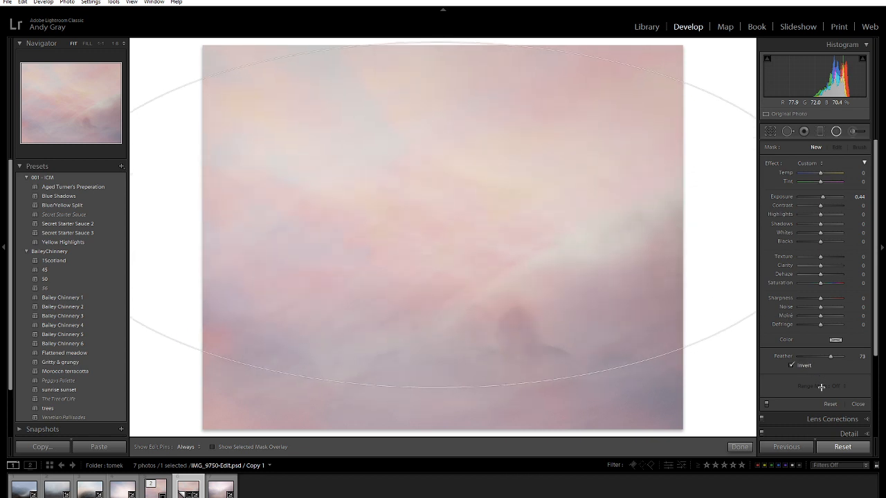
{"action": "left_click_drag", "start_coordinate": [438, 209], "coordinate": [440, 287]}
{"action": "left_click_drag", "start_coordinate": [442, 114], "coordinate": [443, 41]}
{"action": "left_click_drag", "start_coordinate": [439, 287], "coordinate": [461, 233]}
Reselect the graduated filter over the lower part of the landscape, lower its dehaze slightly and finish the local edits
{"action": "left_click", "coordinate": [821, 132]}
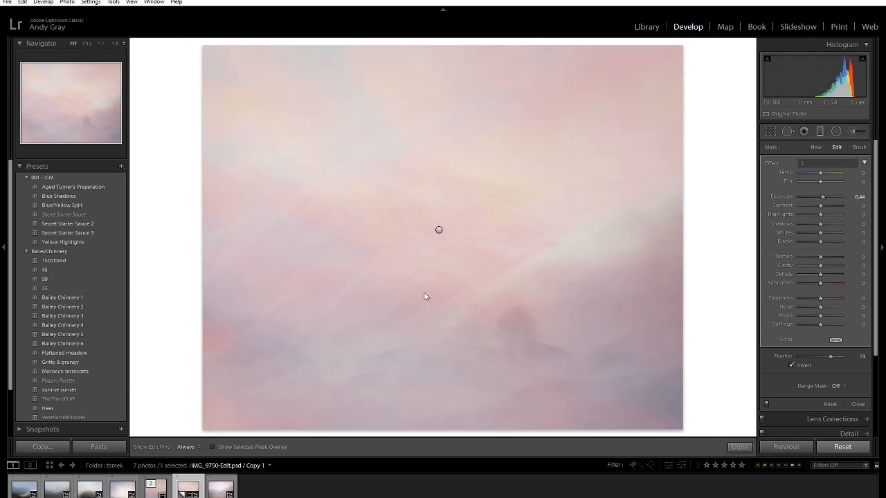
{"action": "key", "text": "Delete"}
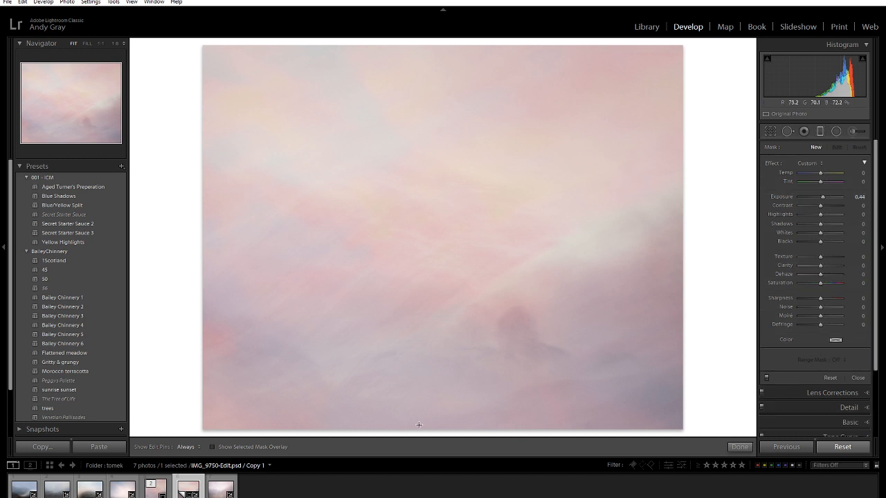
{"action": "left_click", "coordinate": [449, 348]}
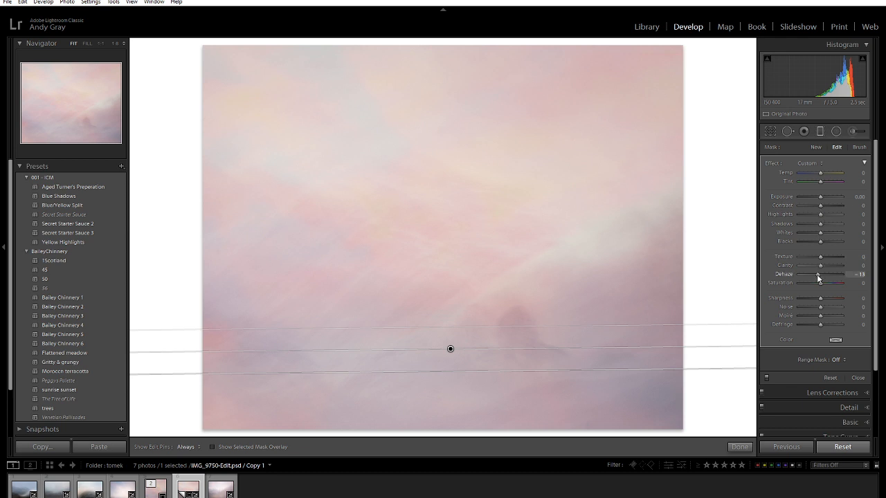
{"action": "left_click_drag", "start_coordinate": [818, 277], "coordinate": [816, 277]}
{"action": "key", "text": "t"}
{"action": "key", "text": "m"}
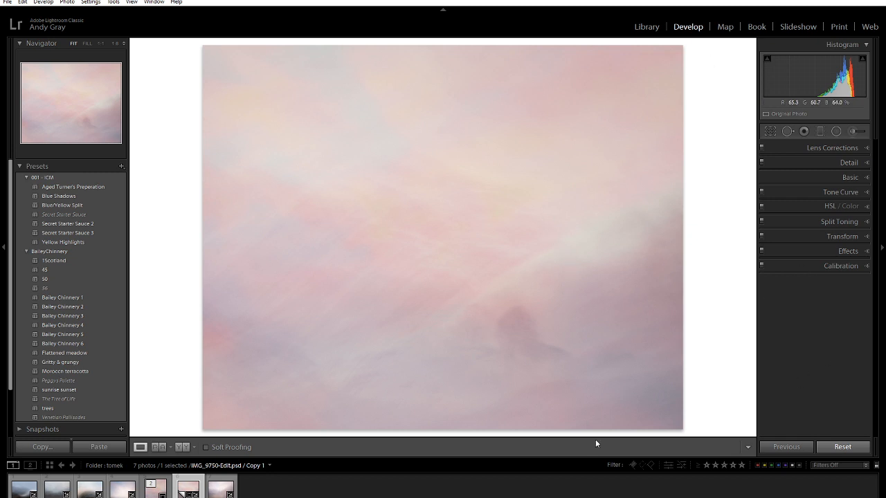
Open the dburn folder in the Library and view _DSC0077-Edit.psd and _DSC0077-Edit2.psd
{"action": "left_click", "coordinate": [651, 29]}
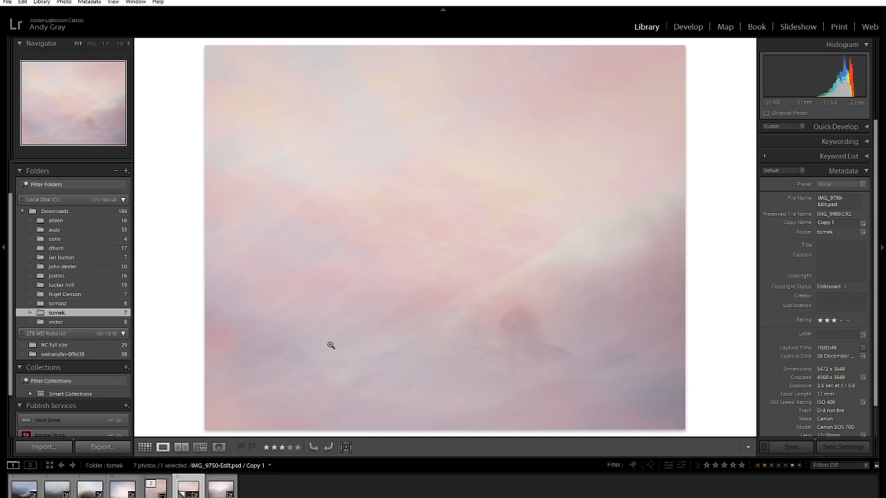
{"action": "left_click", "coordinate": [78, 248]}
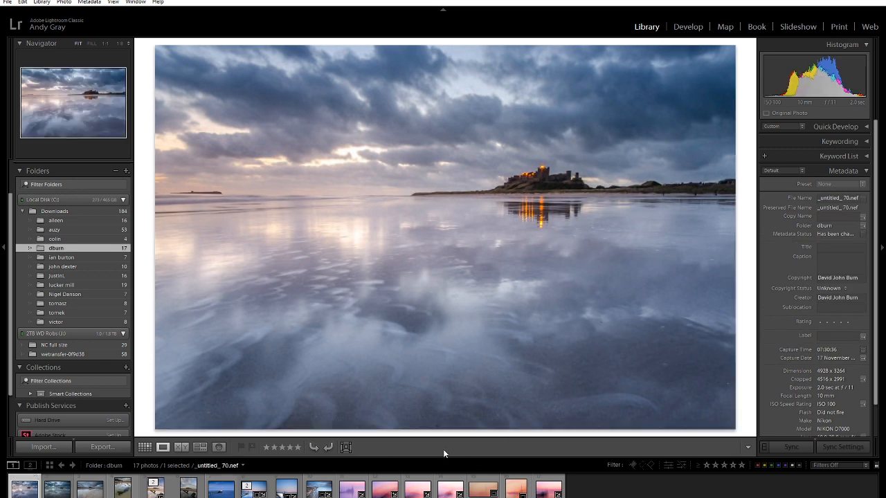
{"action": "left_click", "coordinate": [485, 486]}
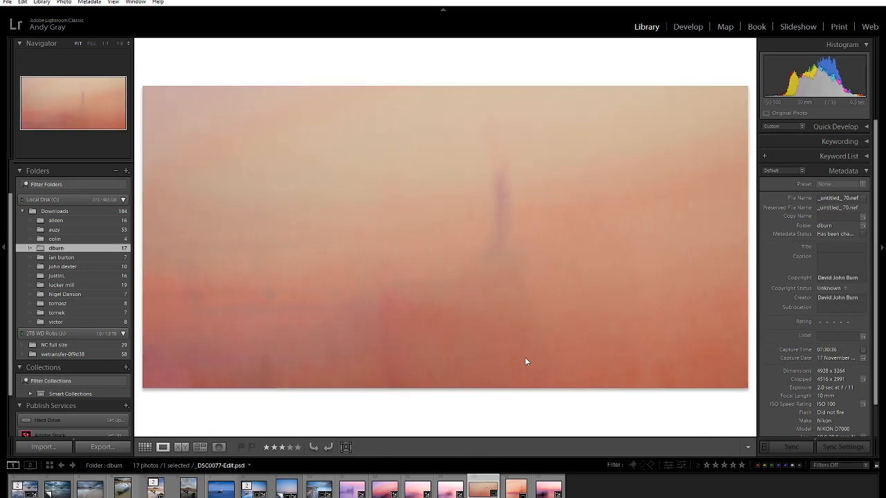
{"action": "left_click", "coordinate": [519, 480]}
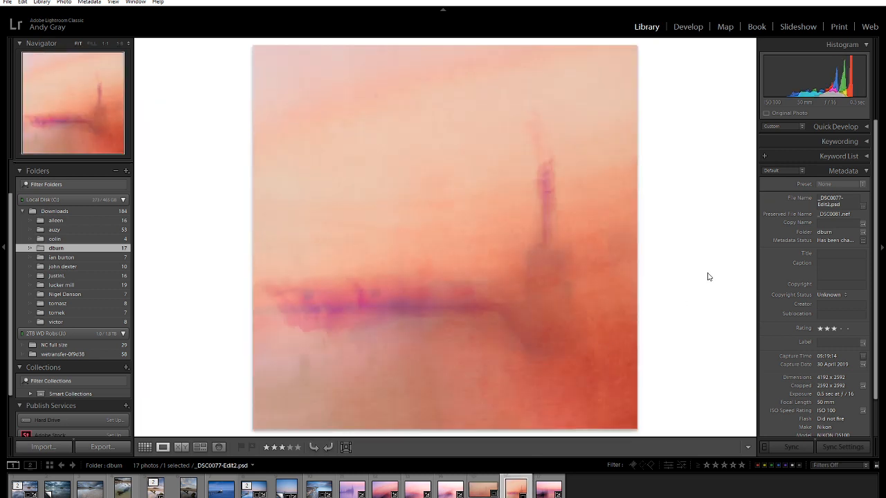
Open the auzy folder and view the dark blue night composite RPO_7130-Edit.psd
{"action": "left_click", "coordinate": [66, 230]}
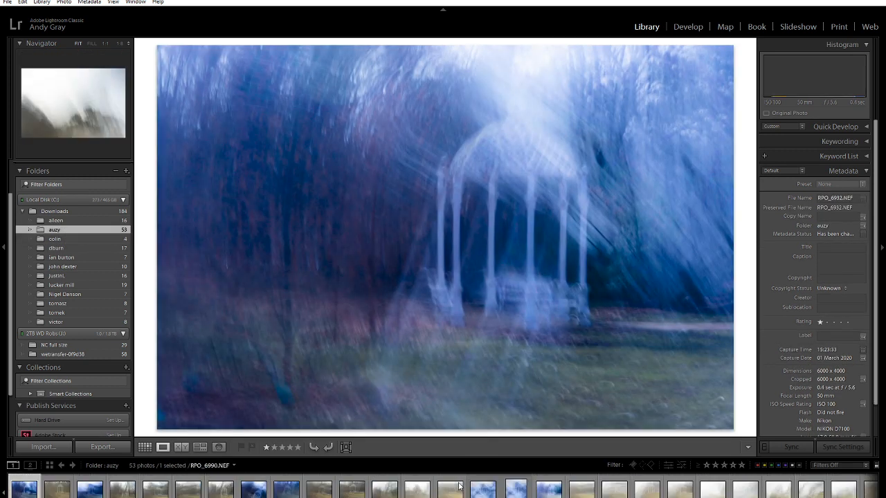
{"action": "scroll", "coordinate": [458, 486], "scroll_direction": "down", "scroll_amount": 10}
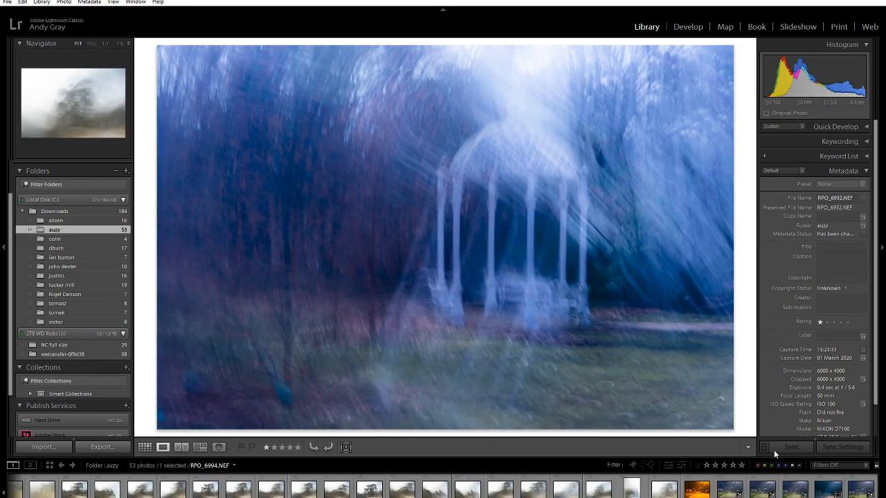
{"action": "left_click", "coordinate": [833, 482]}
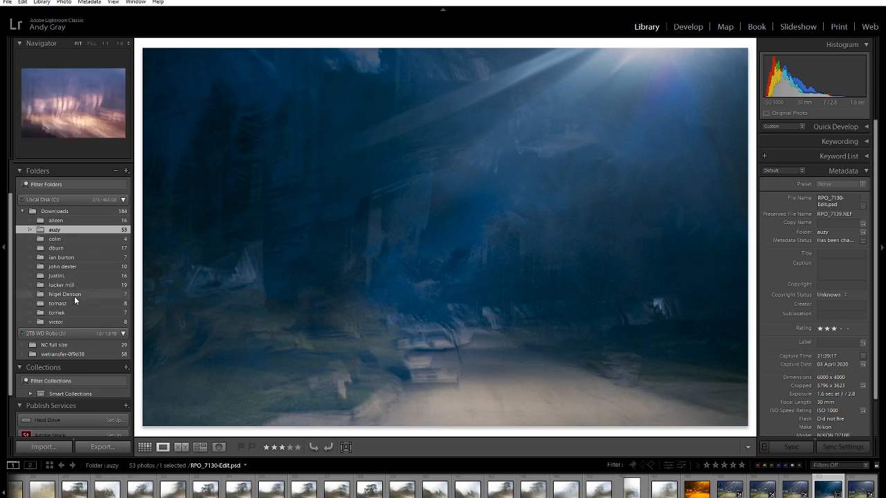
Return to the dburn folder and compare the wide _DSC0077-Edit.psd with the square _DSC0077-Edit2.psd by switching between them repeatedly
{"action": "left_click", "coordinate": [68, 250]}
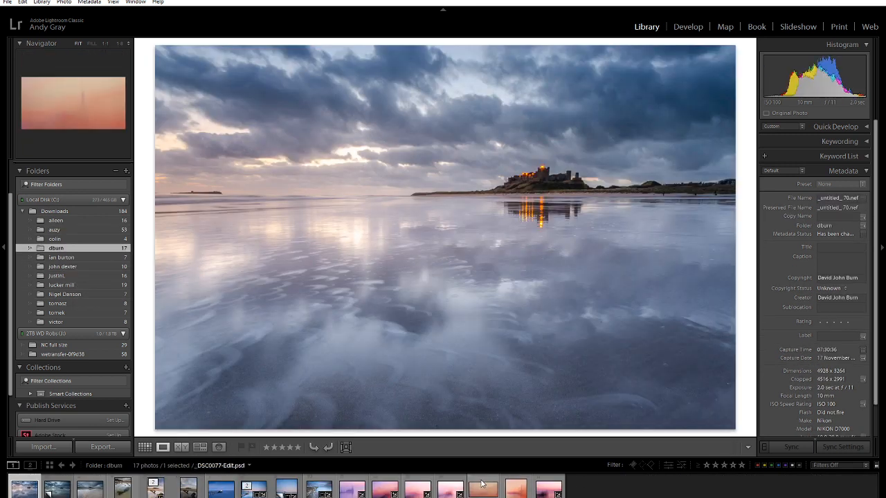
{"action": "left_click", "coordinate": [482, 484]}
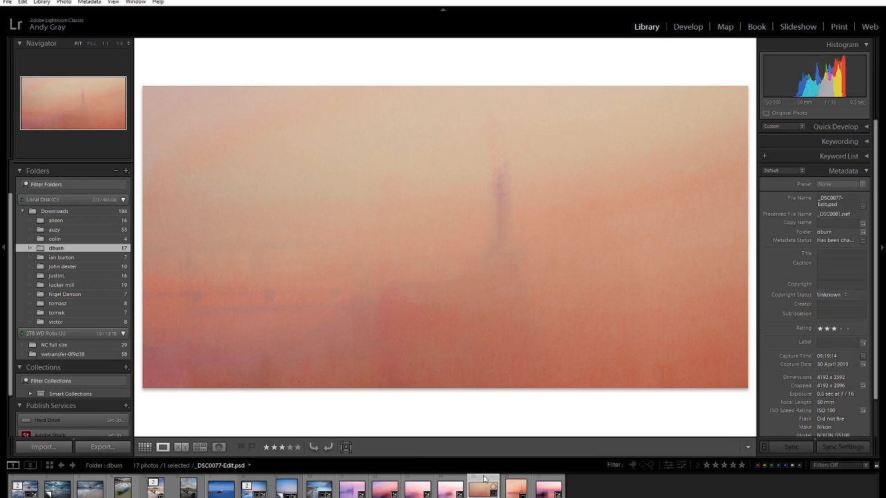
{"action": "left_click", "coordinate": [517, 482]}
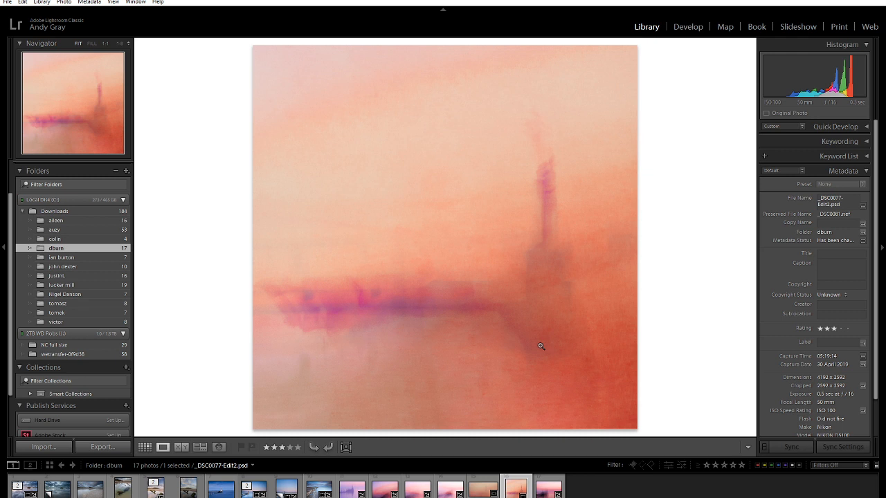
{"action": "key", "text": "Left"}
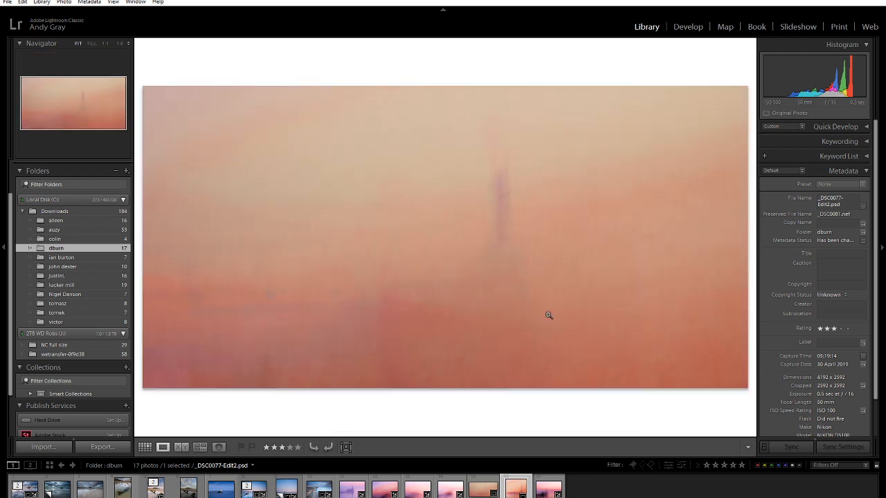
{"action": "key", "text": "Right"}
{"action": "key", "text": "Left"}
{"action": "key", "text": "Right"}
{"action": "key", "text": "Left"}
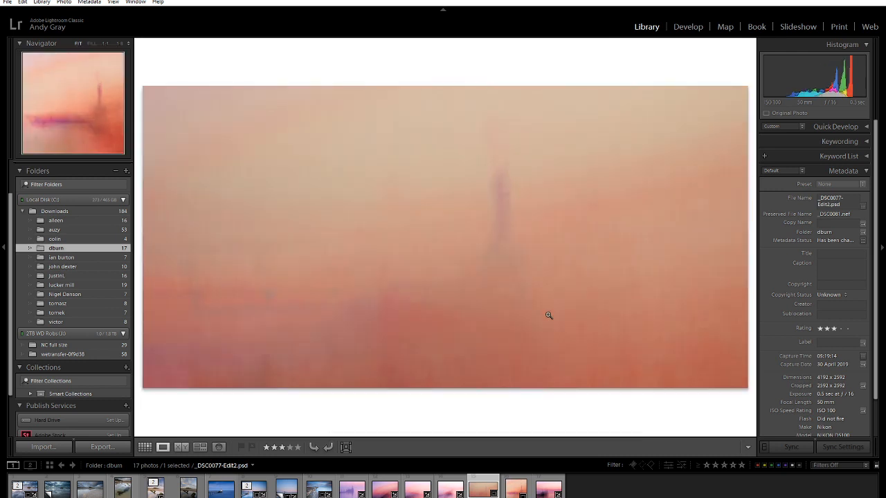
{"action": "key", "text": "Right"}
{"action": "key", "text": "Left"}
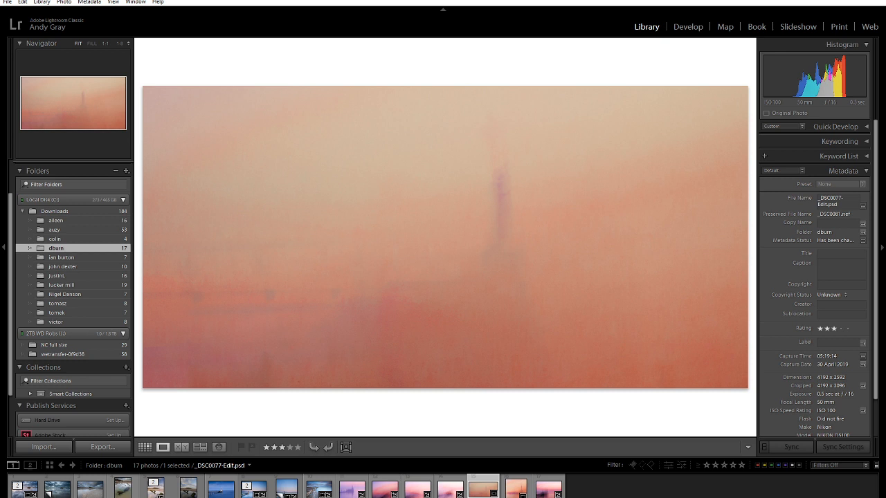
{"action": "mouse_move", "coordinate": [104, 497]}
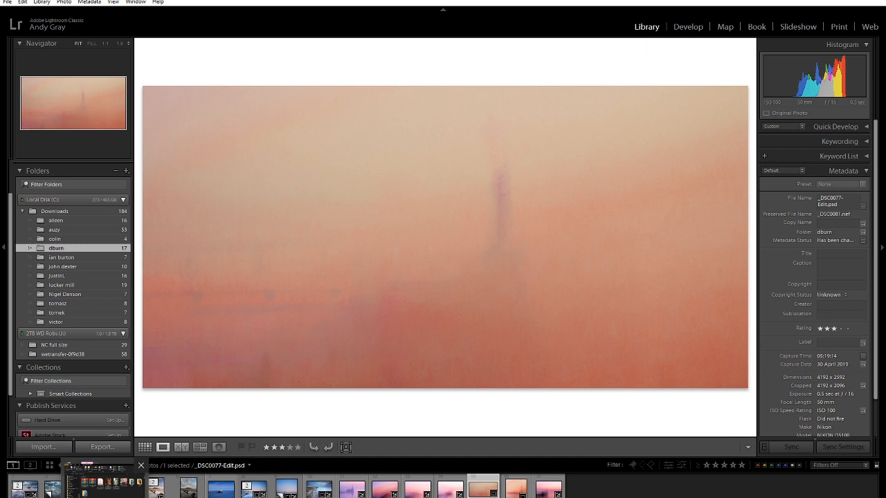